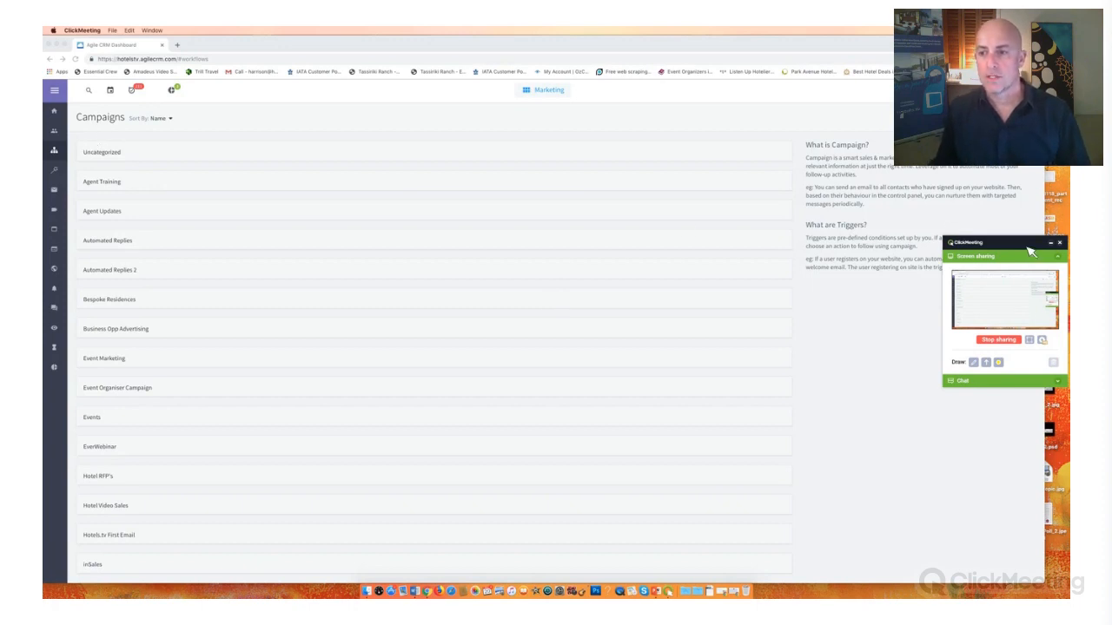
- Move the meeting's screen-sharing panel out of the way and log out of the CRM account
{"action": "left_click_drag", "start_coordinate": [1030, 251], "coordinate": [1039, 558]}
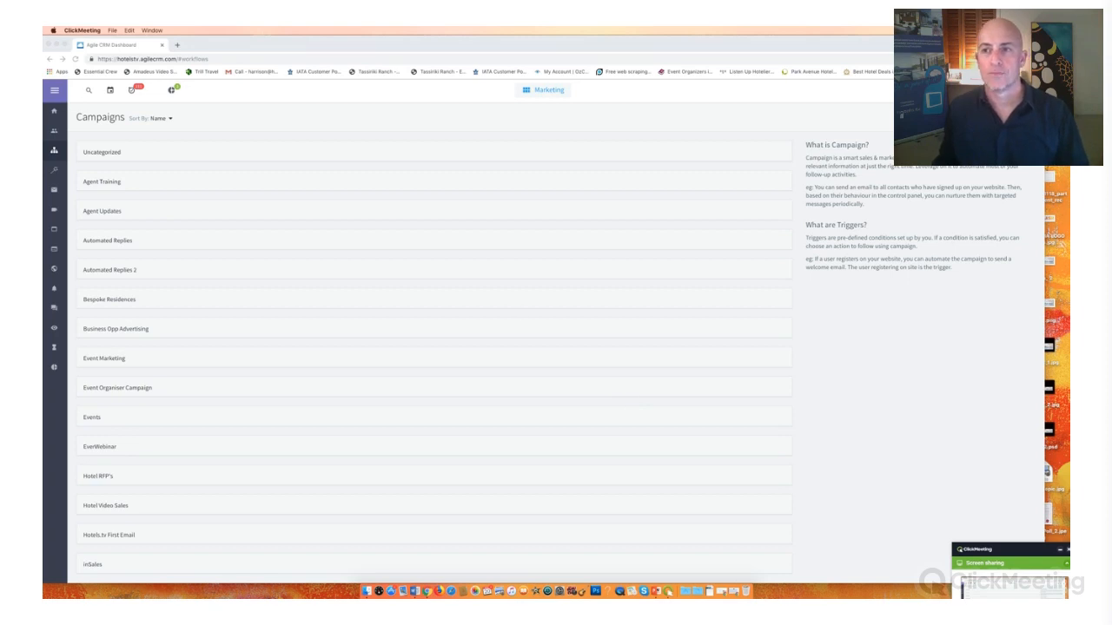
{"action": "left_click", "coordinate": [1030, 91]}
{"action": "left_click", "coordinate": [1031, 90]}
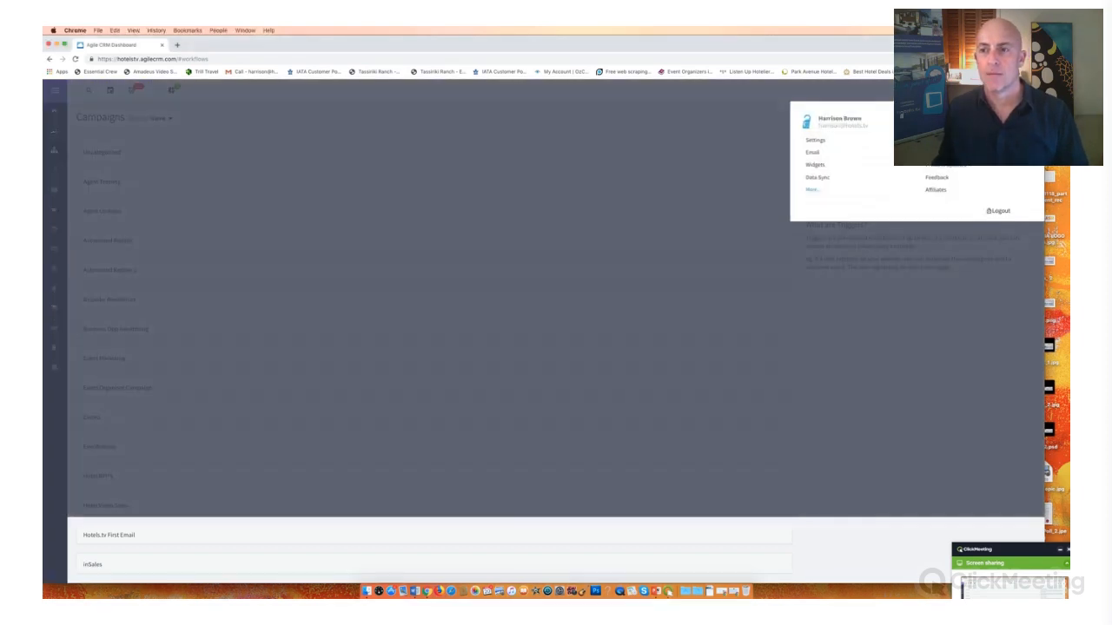
{"action": "left_click", "coordinate": [999, 211]}
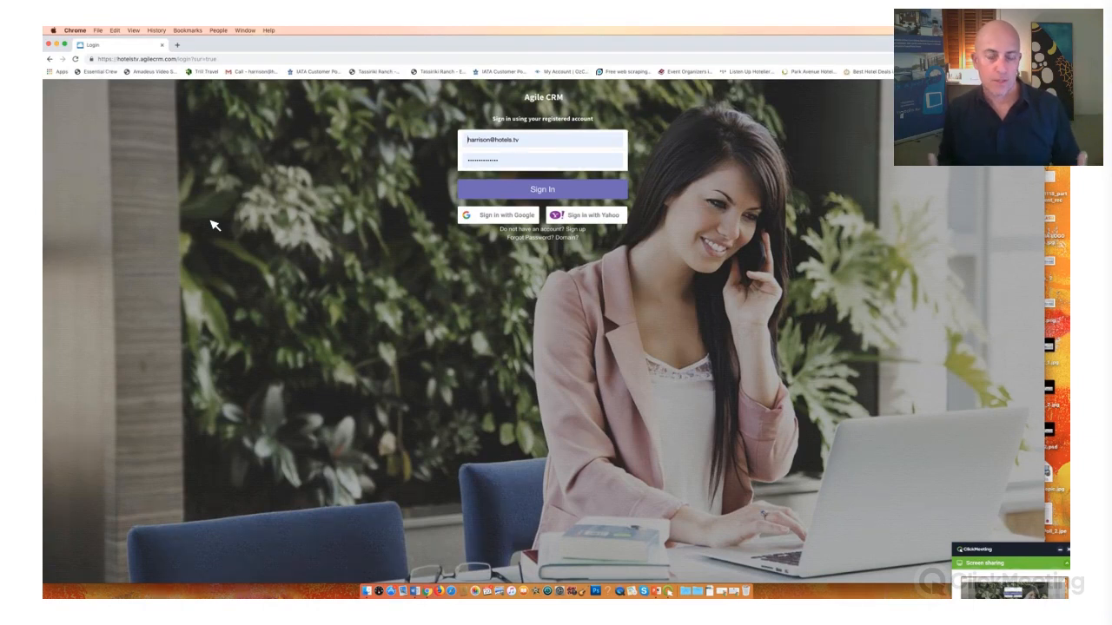
- Sign in to the CRM with the saved account credentials and open the Campaigns list
{"action": "left_click", "coordinate": [529, 191]}
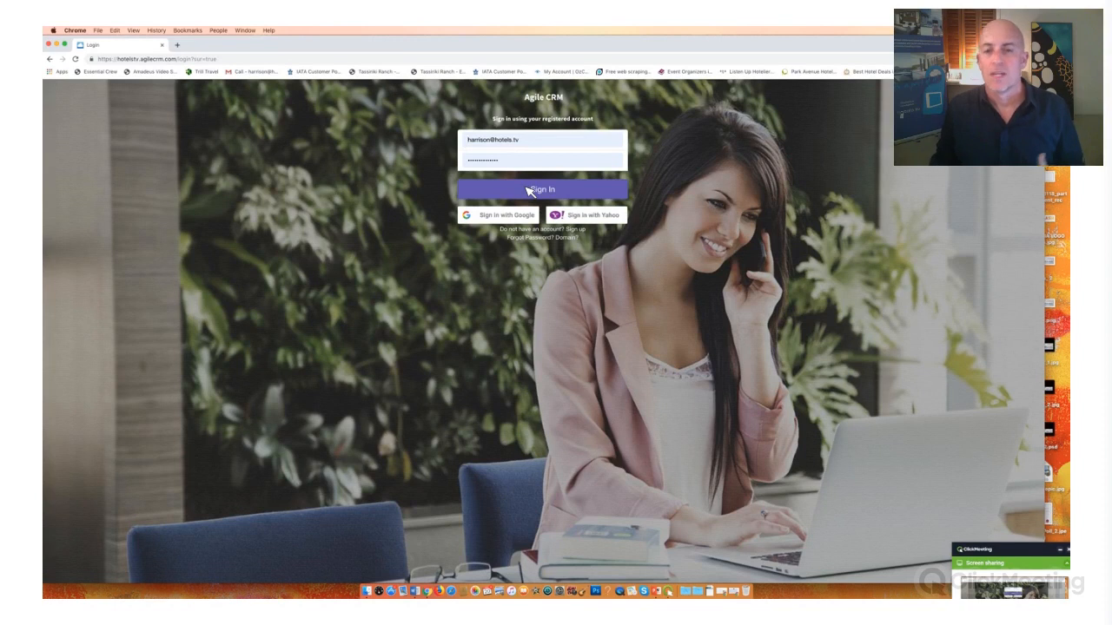
{"action": "left_click", "coordinate": [530, 191]}
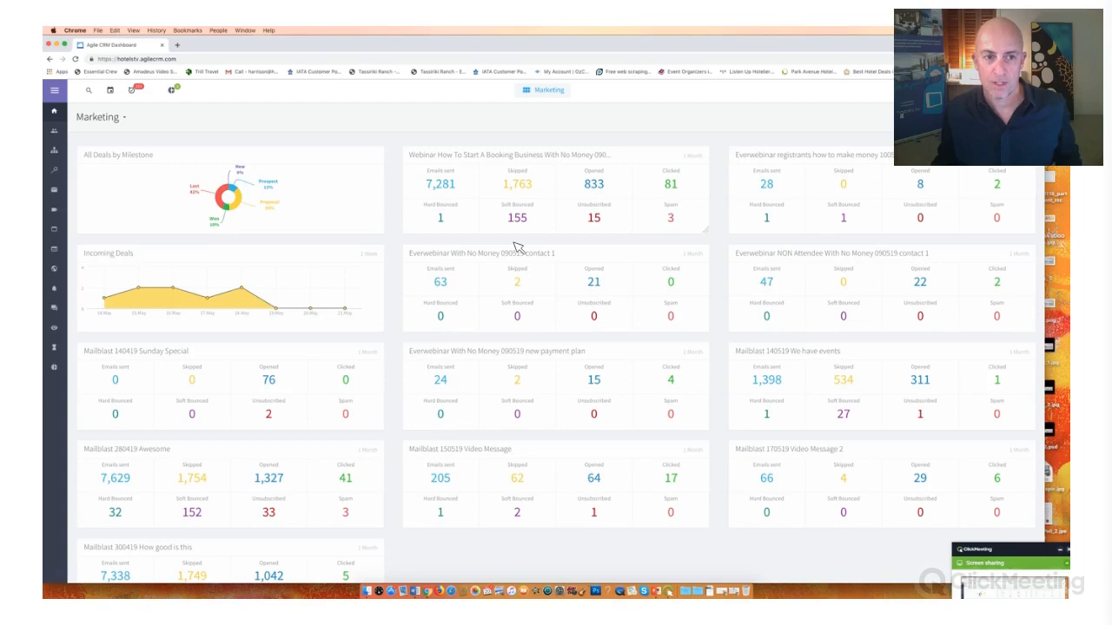
{"action": "left_click", "coordinate": [56, 152]}
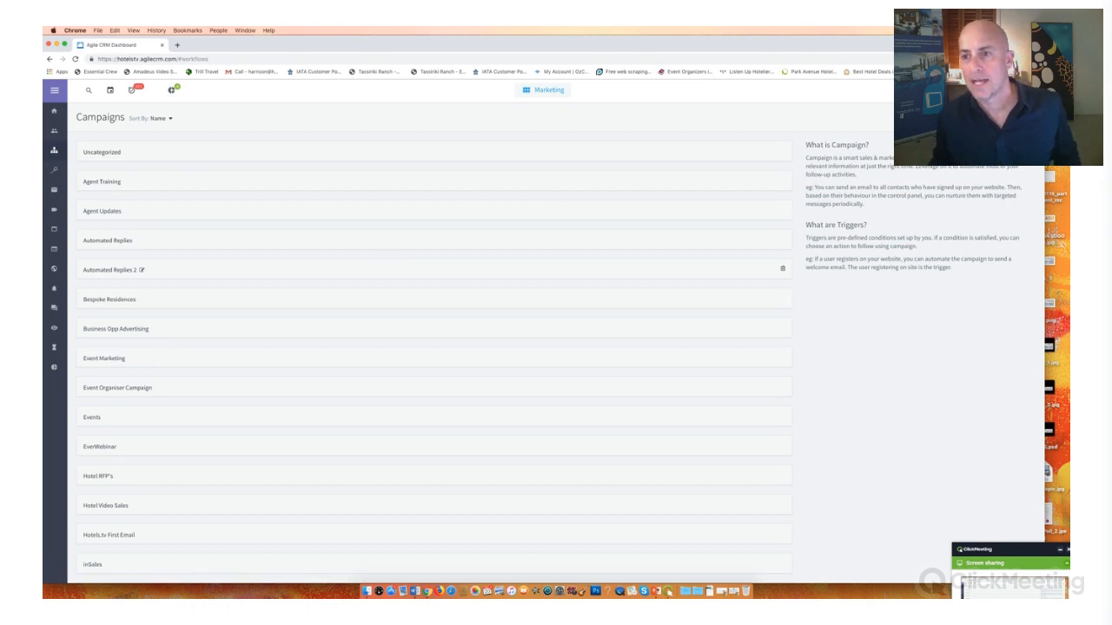
- View the Add Campaign templates, including the Newsletter template, and return to the Campaigns list
{"action": "left_click", "coordinate": [1003, 117]}
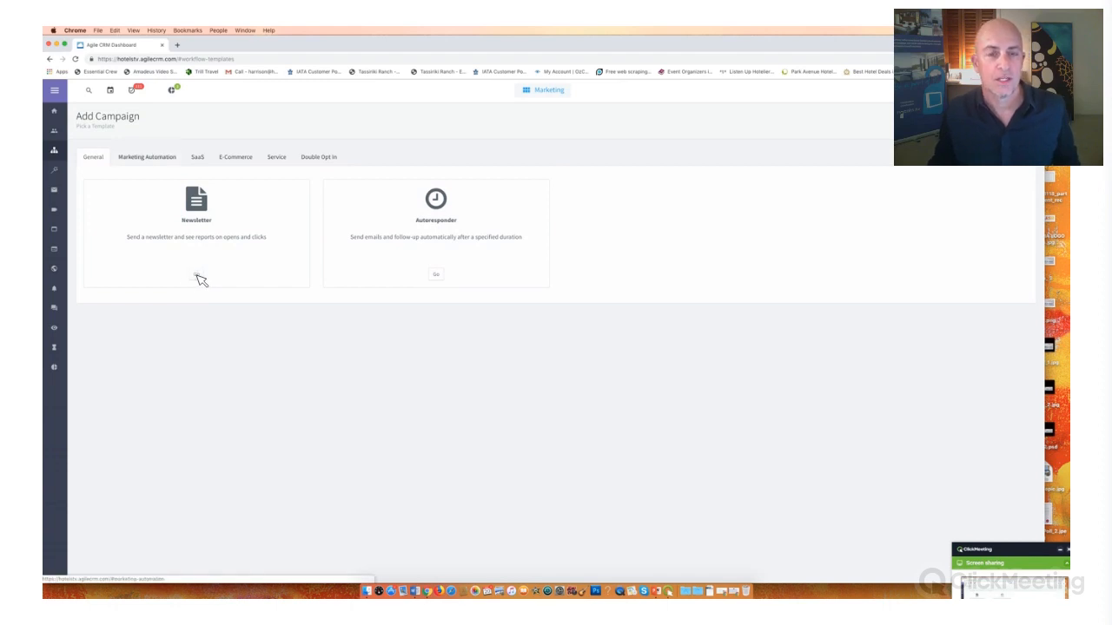
{"action": "left_click", "coordinate": [197, 275]}
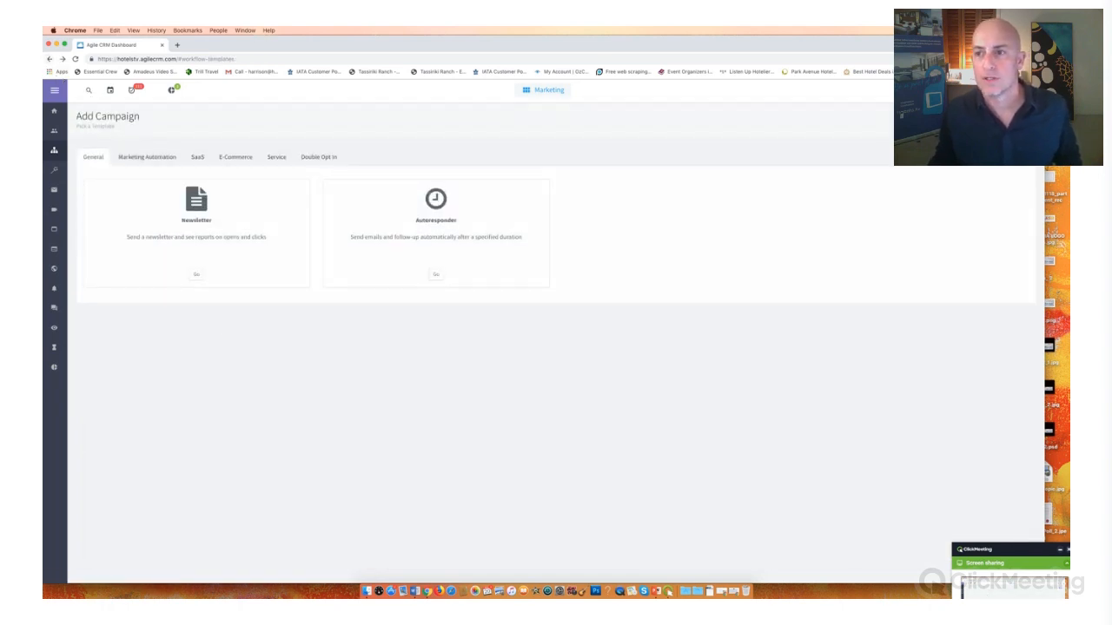
{"action": "left_click", "coordinate": [136, 161]}
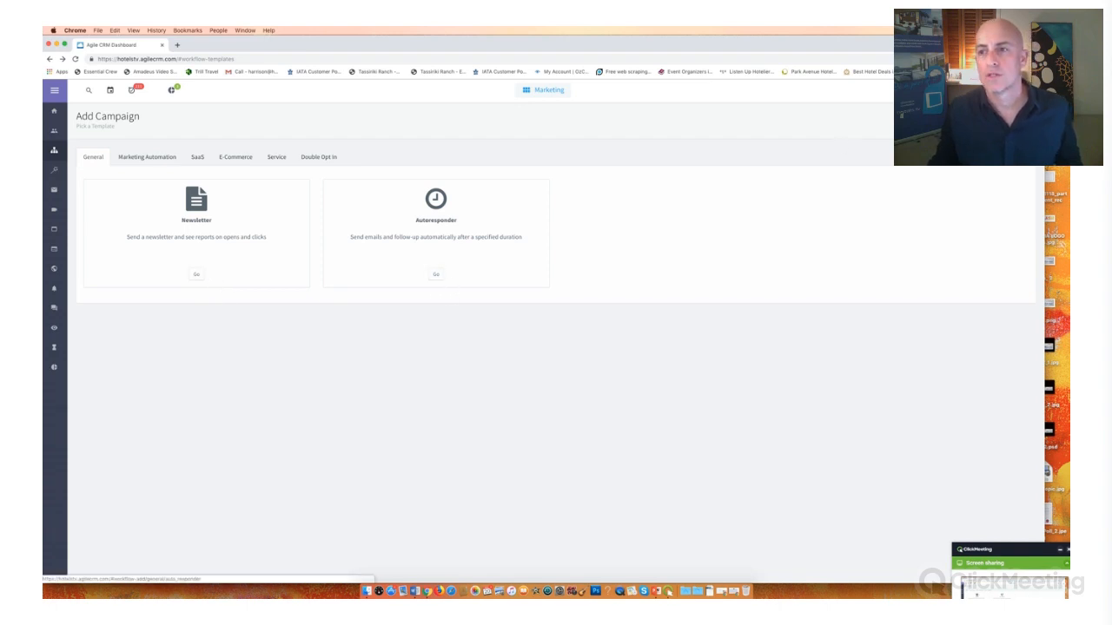
{"action": "mouse_move", "coordinate": [966, 90]}
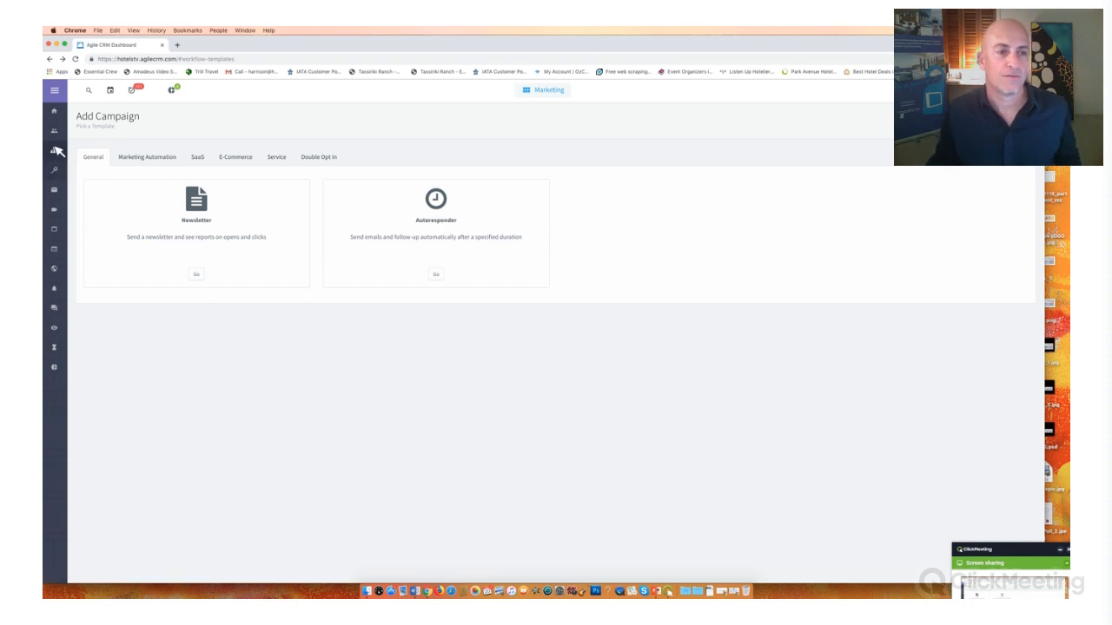
{"action": "left_click", "coordinate": [55, 150]}
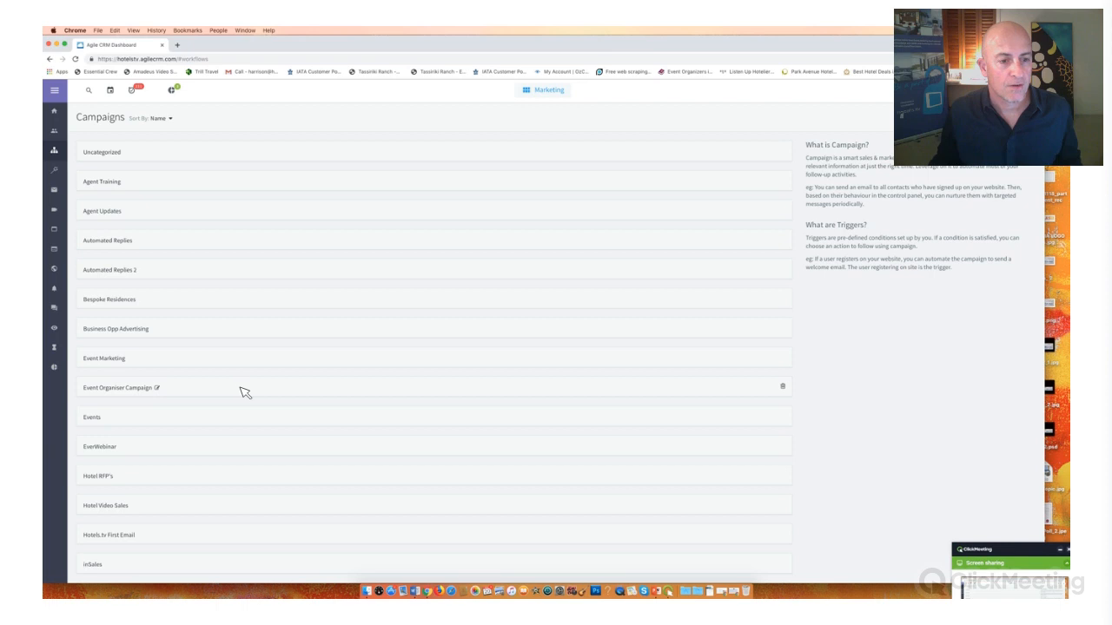
- Open the Event Organiser Campaign 1 workflow and move its last Wait and 3rd LTN email nodes further down
{"action": "left_click_drag", "start_coordinate": [240, 388], "coordinate": [259, 384]}
{"action": "left_click", "coordinate": [108, 390]}
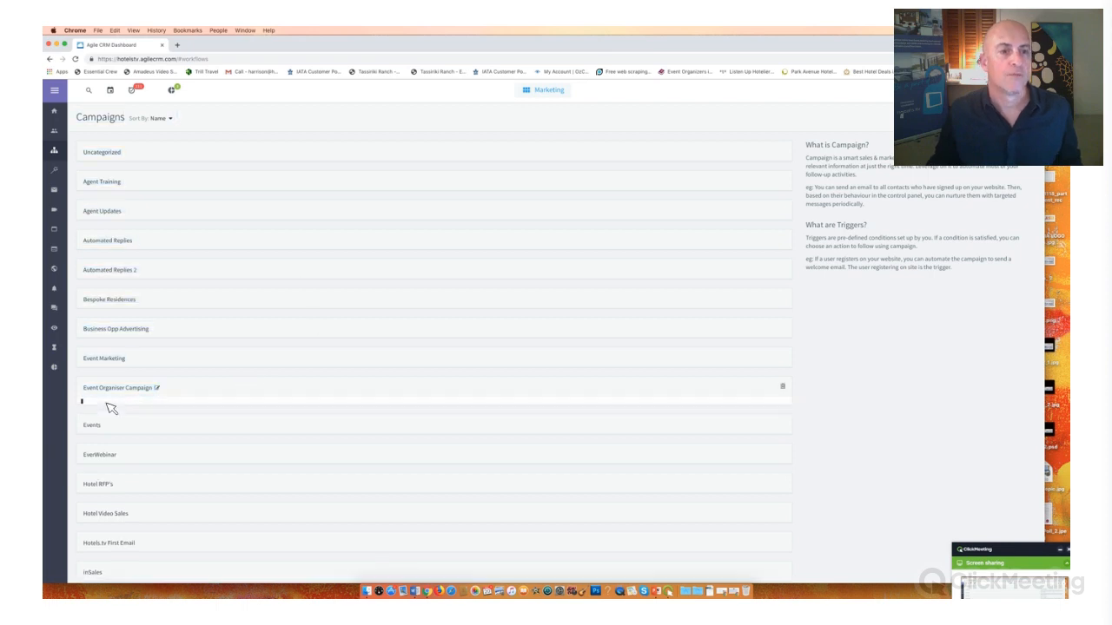
{"action": "scroll", "coordinate": [149, 253], "scroll_direction": "down", "scroll_amount": 5}
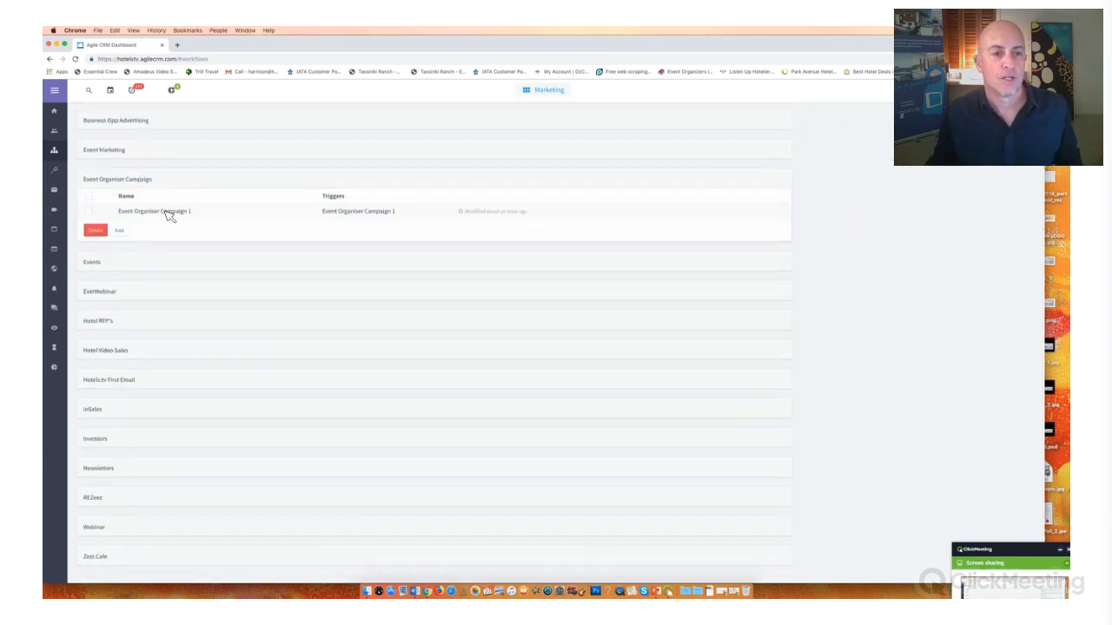
{"action": "left_click", "coordinate": [167, 211]}
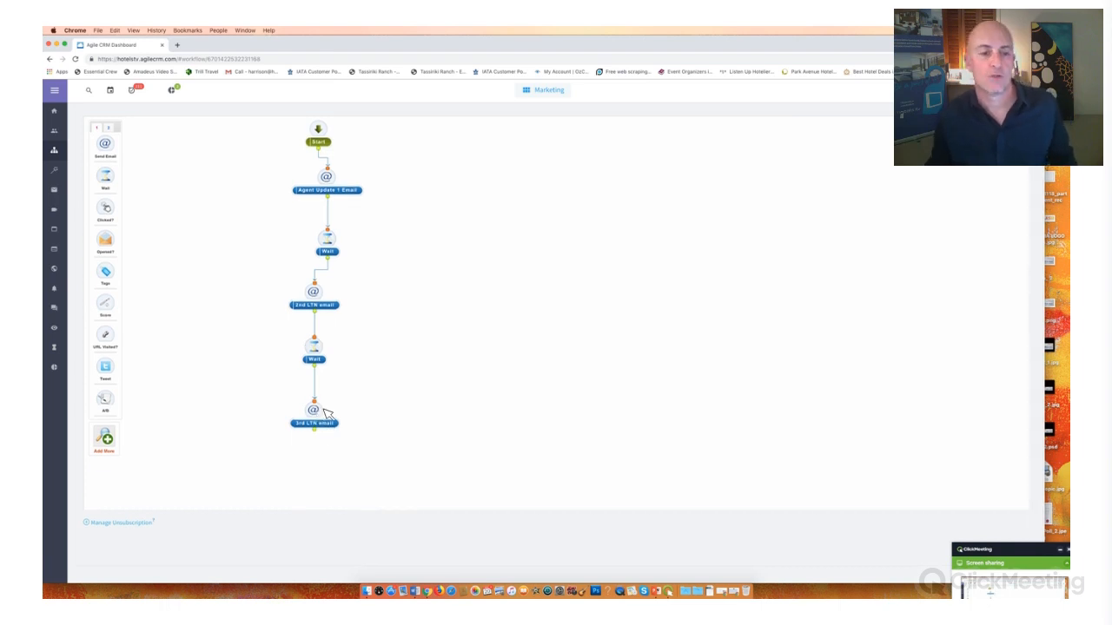
{"action": "left_click_drag", "start_coordinate": [317, 345], "coordinate": [338, 354]}
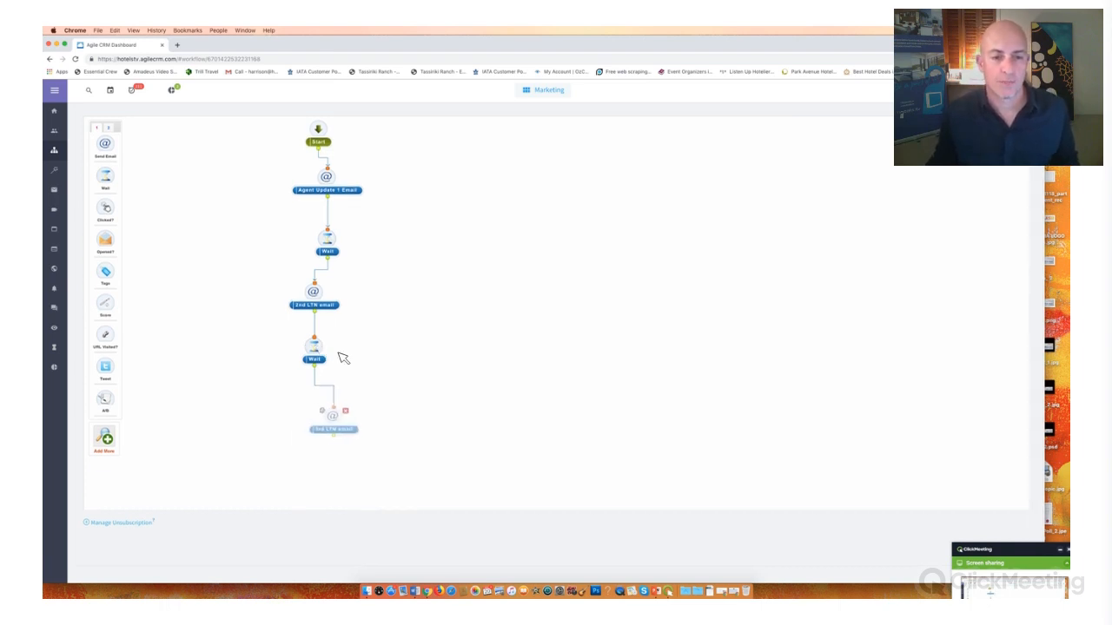
{"action": "left_click_drag", "start_coordinate": [332, 413], "coordinate": [336, 459]}
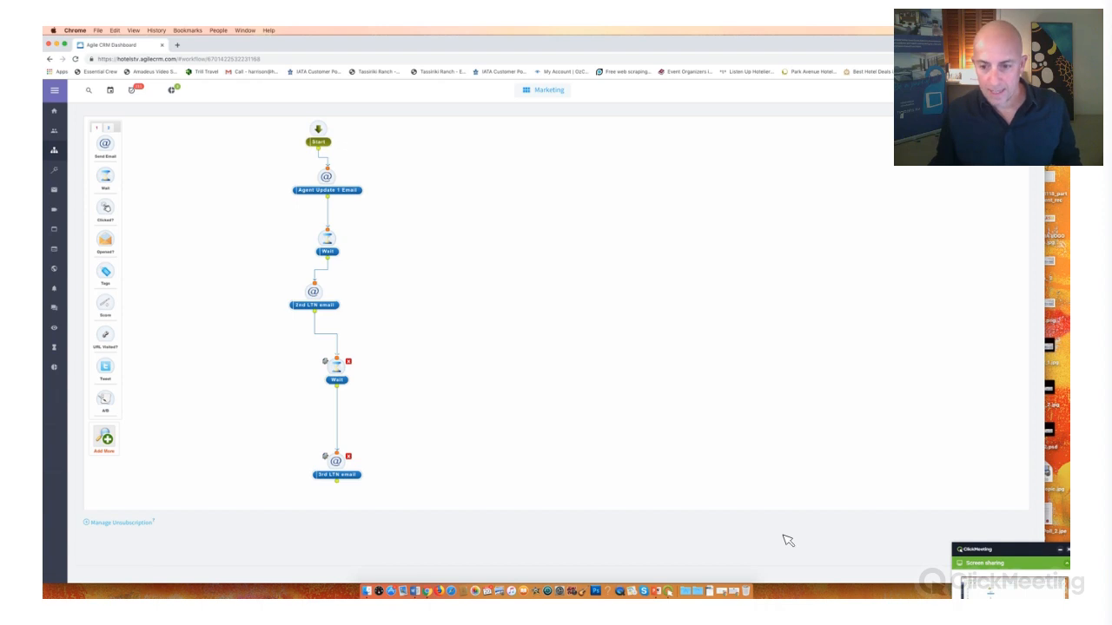
- Circle the Agent Update 1 Email and 2nd LTN email nodes in yellow and draw an arrow at the Wait node between them
{"action": "left_click", "coordinate": [1018, 553]}
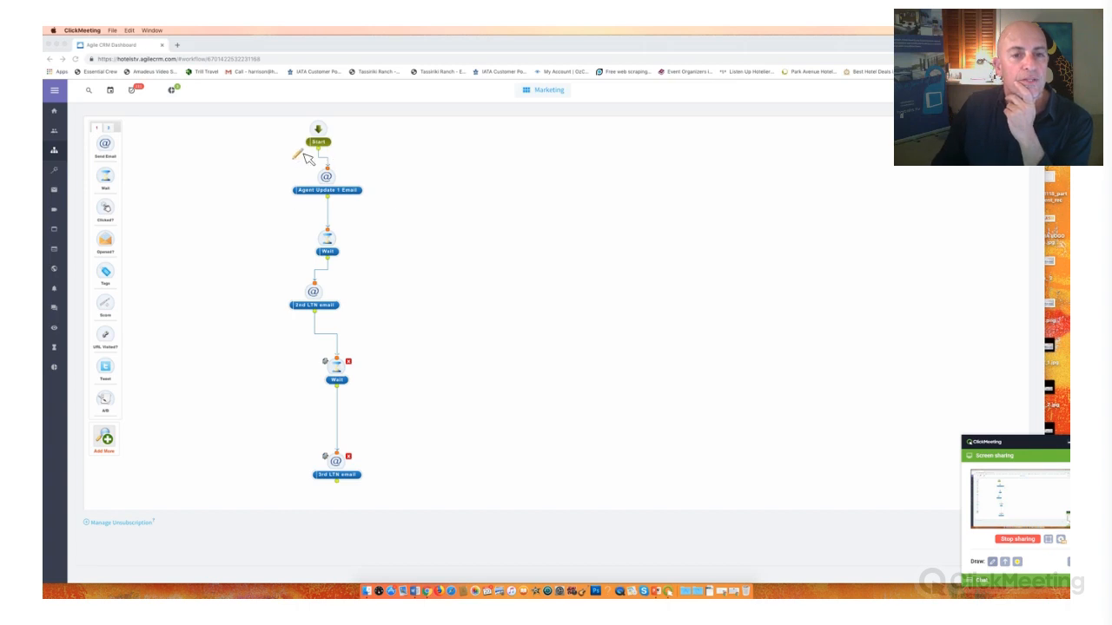
{"action": "mouse_move", "coordinate": [291, 156]}
{"action": "left_mouse_down"}
{"action": "mouse_move", "coordinate": [276, 165]}
{"action": "mouse_move", "coordinate": [397, 211]}
{"action": "mouse_move", "coordinate": [344, 153]}
{"action": "mouse_move", "coordinate": [268, 149]}
{"action": "left_mouse_up"}
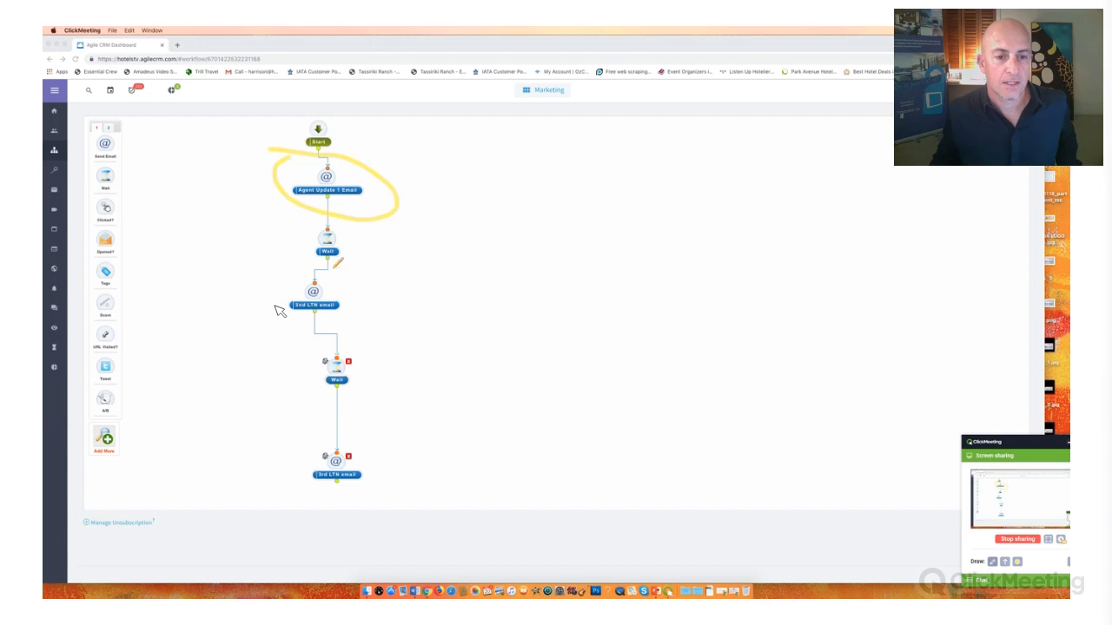
{"action": "mouse_move", "coordinate": [333, 271]}
{"action": "left_mouse_down"}
{"action": "mouse_move", "coordinate": [281, 278]}
{"action": "mouse_move", "coordinate": [281, 309]}
{"action": "mouse_move", "coordinate": [326, 311]}
{"action": "mouse_move", "coordinate": [344, 284]}
{"action": "left_mouse_up"}
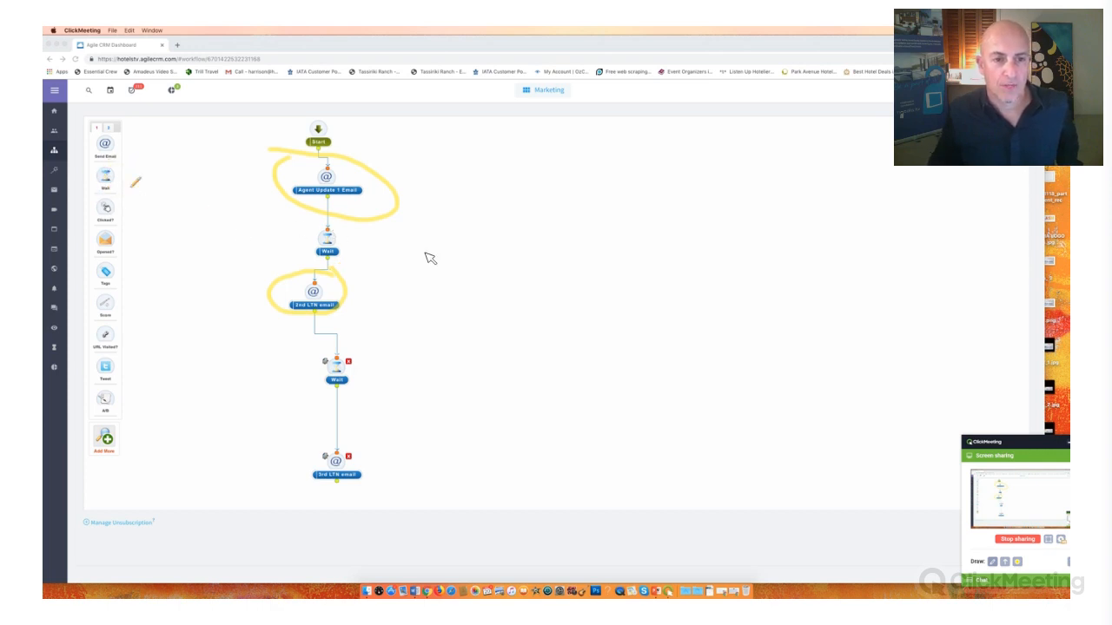
{"action": "mouse_move", "coordinate": [419, 245]}
{"action": "left_mouse_down"}
{"action": "mouse_move", "coordinate": [341, 238]}
{"action": "mouse_move", "coordinate": [357, 253]}
{"action": "left_mouse_up"}
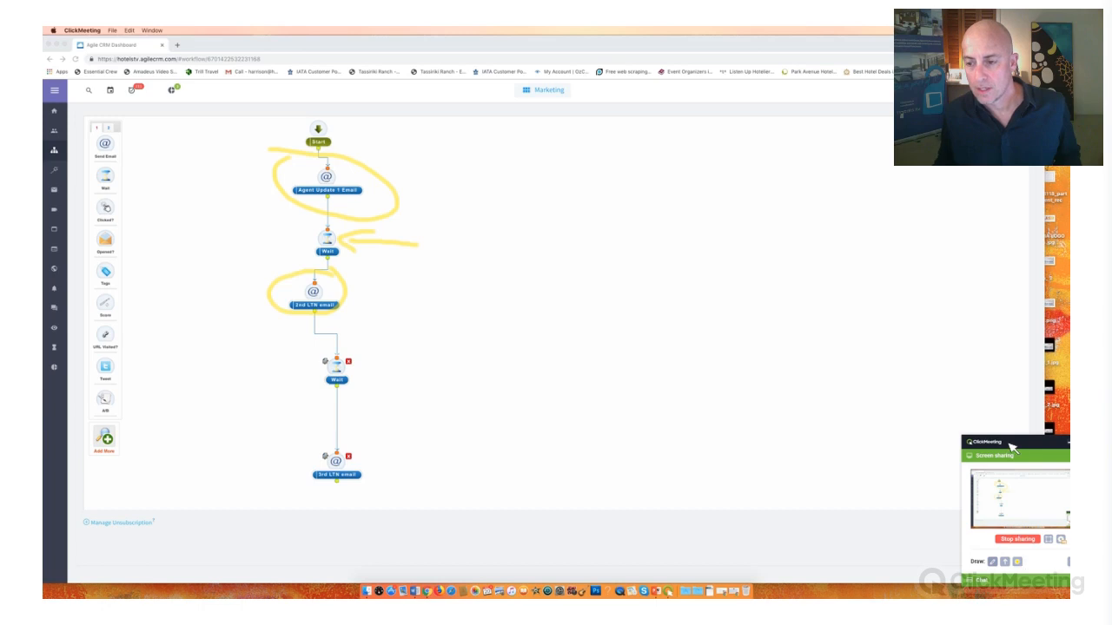
- Clear all drawn annotations from the shared screen and open the annotation colour choices
{"action": "left_click_drag", "start_coordinate": [1009, 444], "coordinate": [944, 433]}
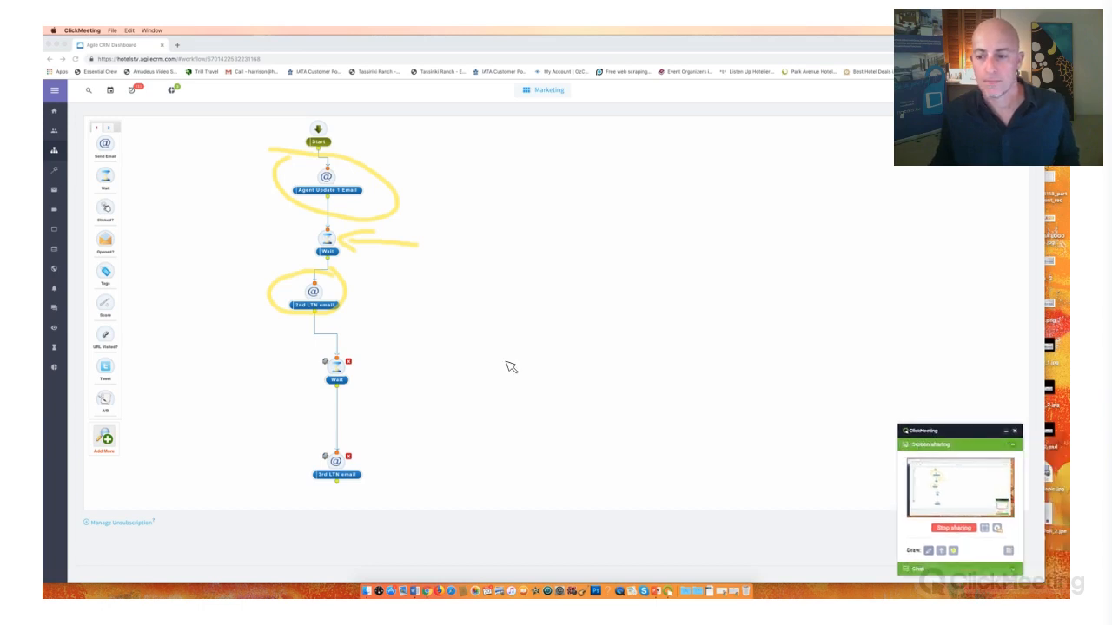
{"action": "left_click", "coordinate": [1008, 551]}
{"action": "left_click", "coordinate": [954, 550]}
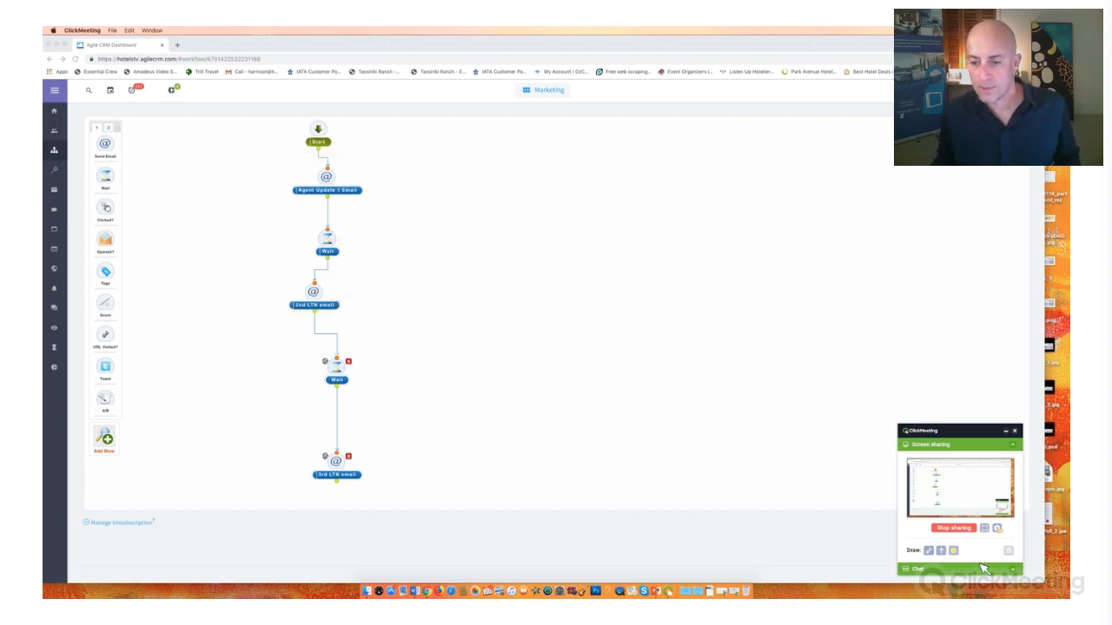
{"action": "left_click", "coordinate": [954, 552]}
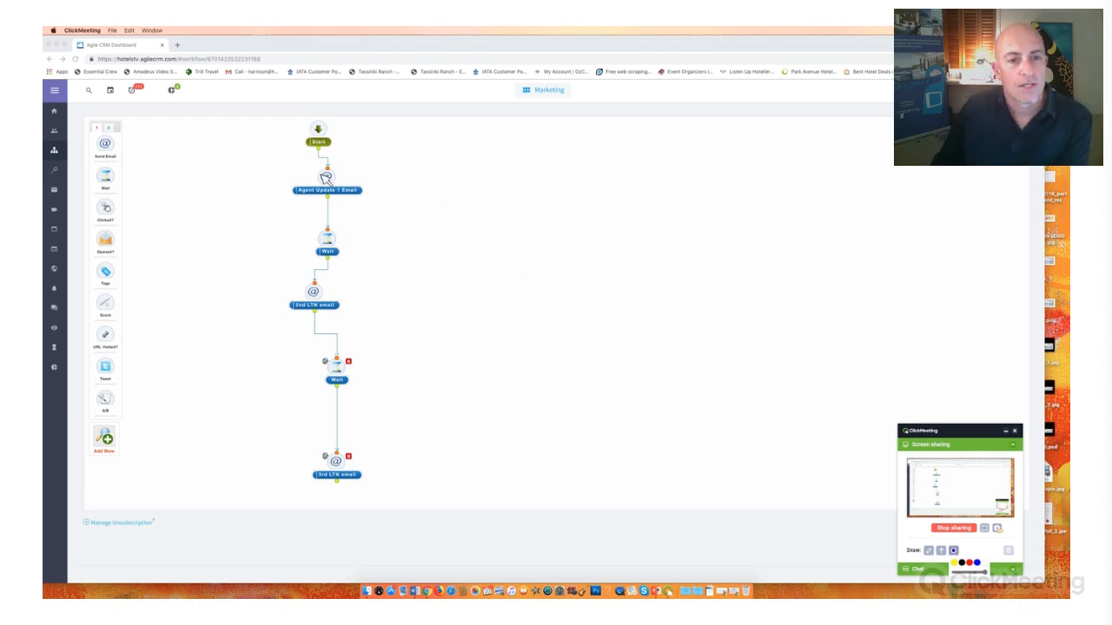
- Select the Agent Update 1 Email node and highlight the campaign's name, Event Organiser Campaign 1
{"action": "left_click", "coordinate": [321, 175]}
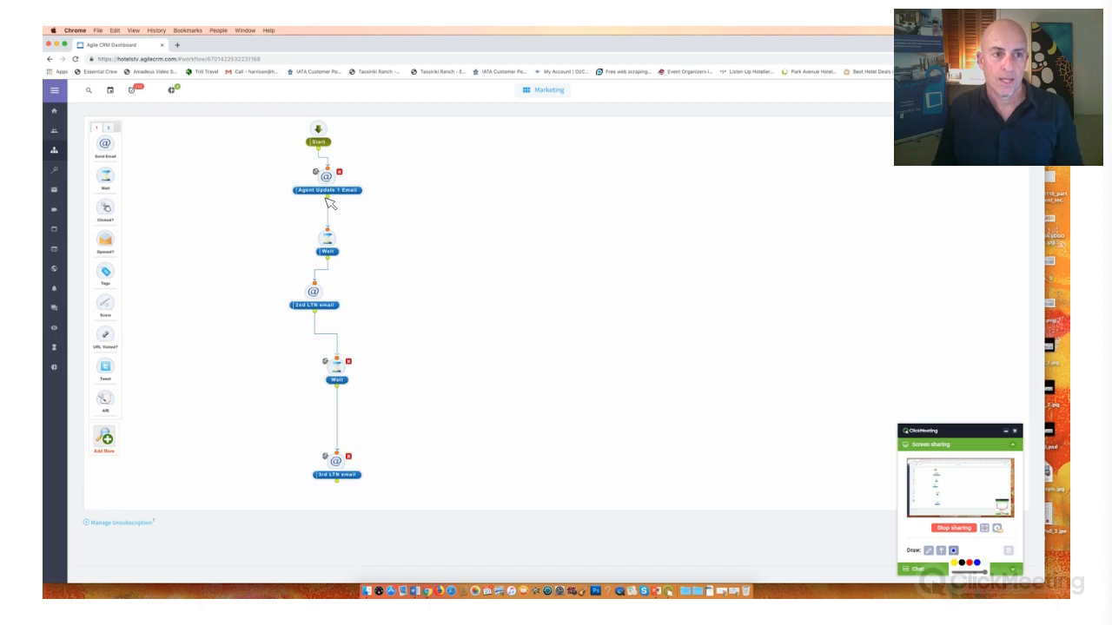
{"action": "scroll", "coordinate": [331, 205], "scroll_direction": "up", "scroll_amount": 2}
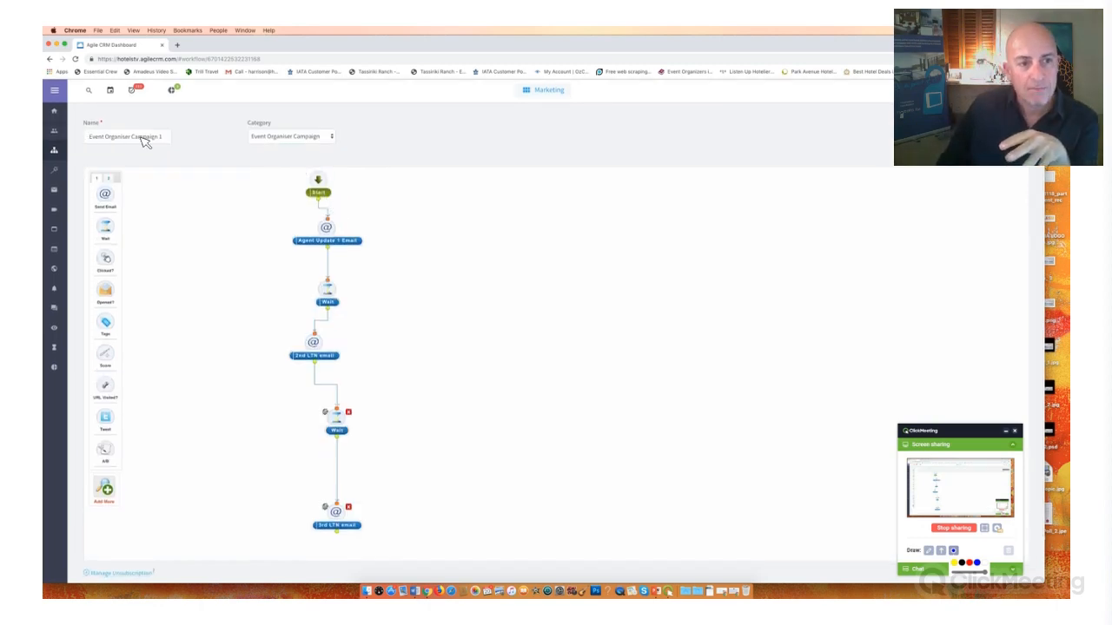
{"action": "left_click_drag", "start_coordinate": [89, 137], "coordinate": [157, 143]}
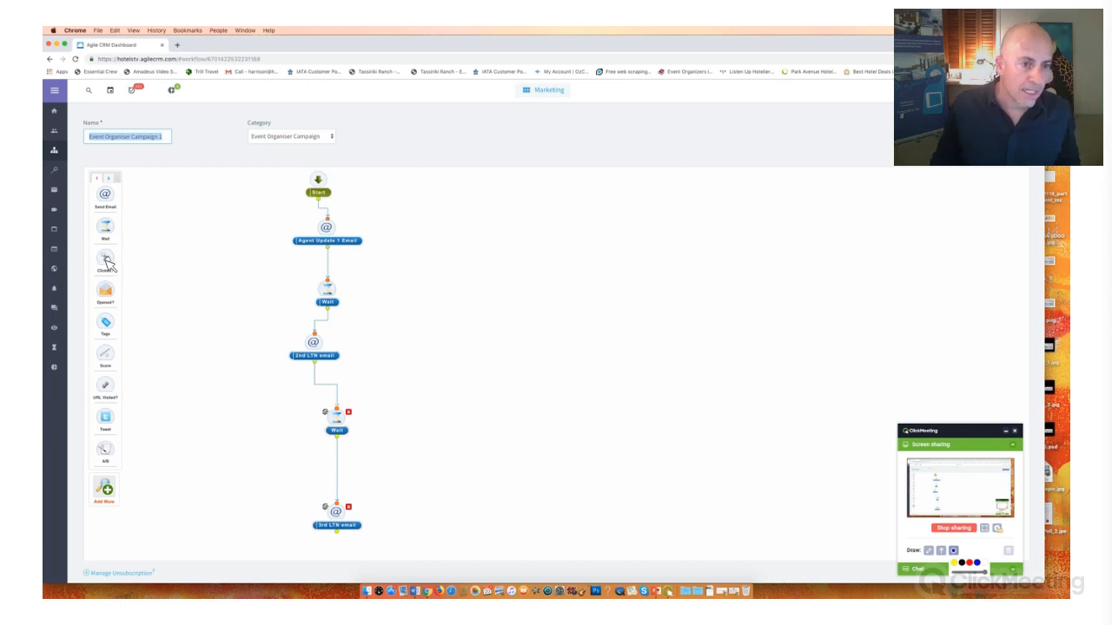
- Examine the Clicked? node's maximum wait time and duration type options, closing its settings without saving
{"action": "left_click_drag", "start_coordinate": [105, 258], "coordinate": [204, 221]}
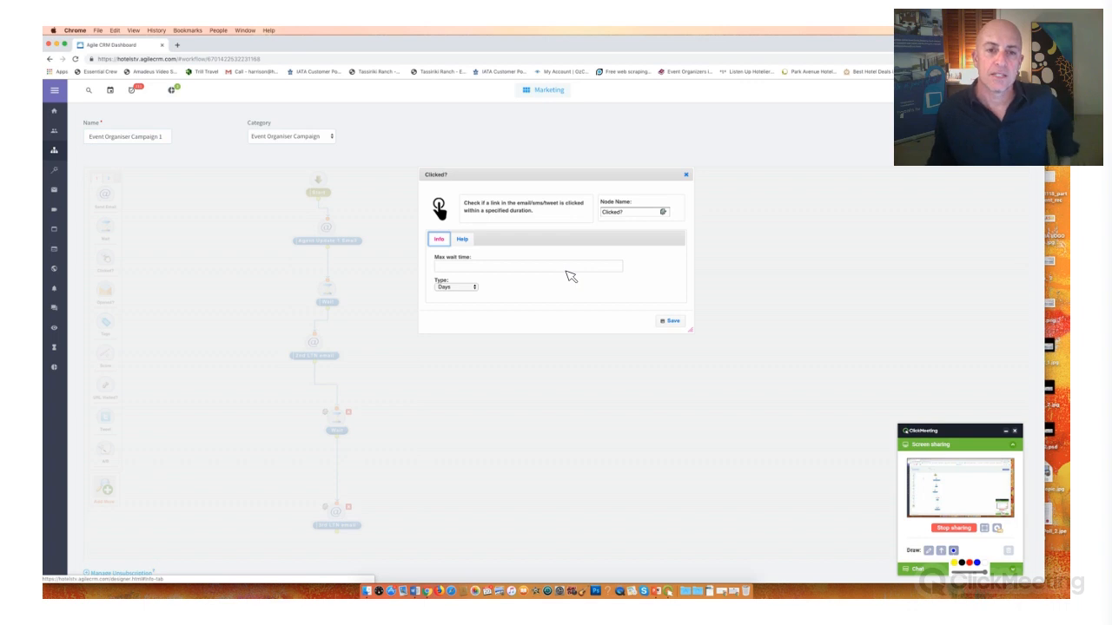
{"action": "left_click", "coordinate": [540, 268]}
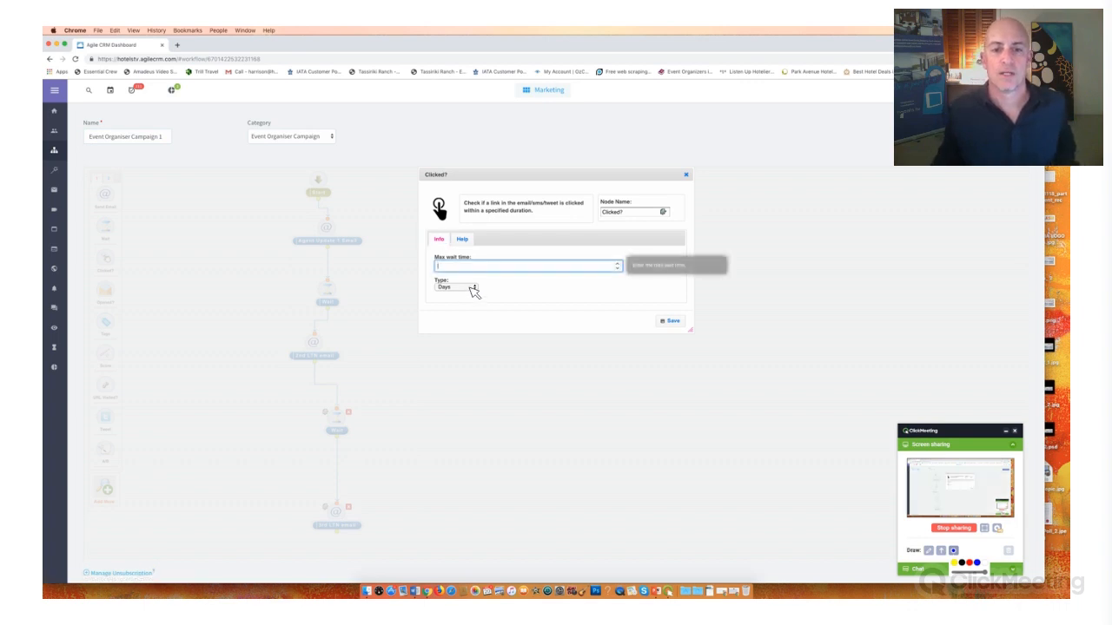
{"action": "left_click", "coordinate": [473, 290]}
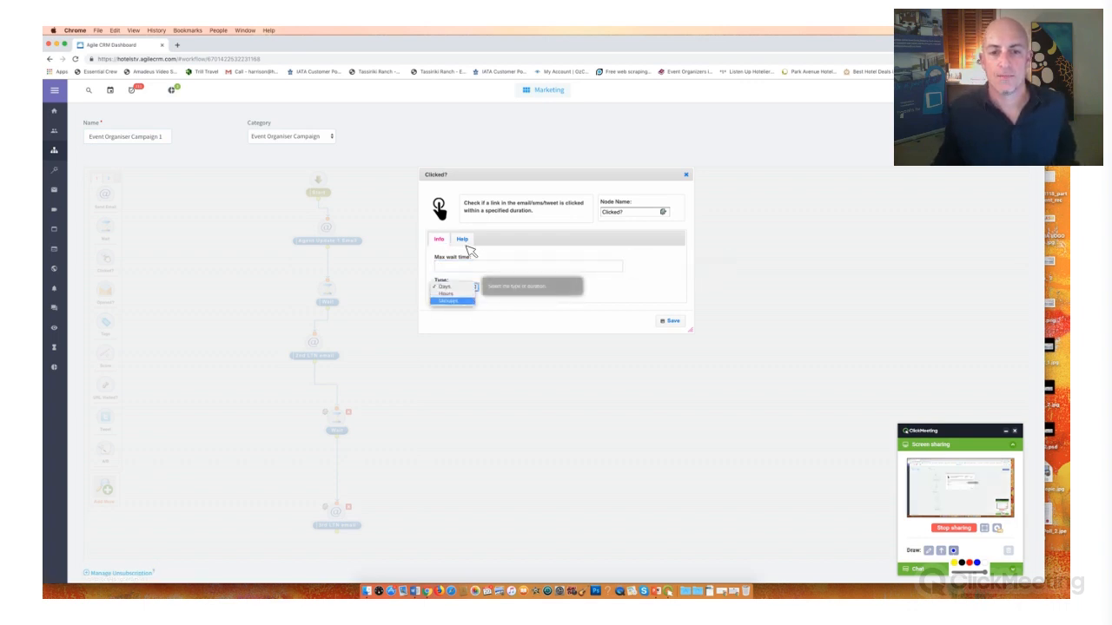
{"action": "left_click", "coordinate": [618, 267]}
{"action": "left_click", "coordinate": [617, 268]}
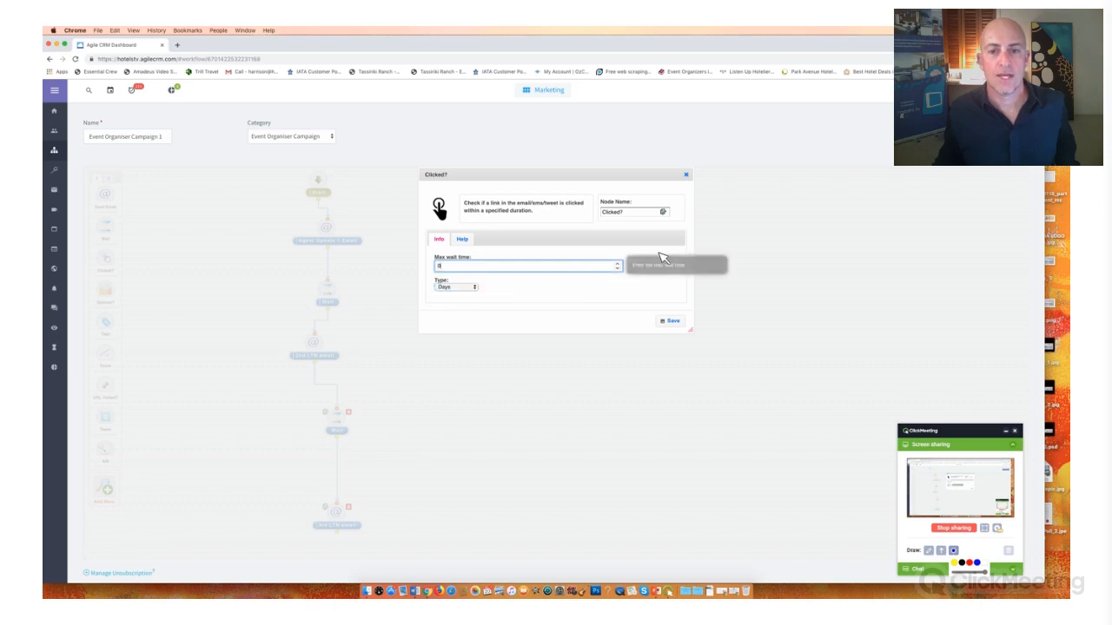
{"action": "left_click", "coordinate": [685, 174]}
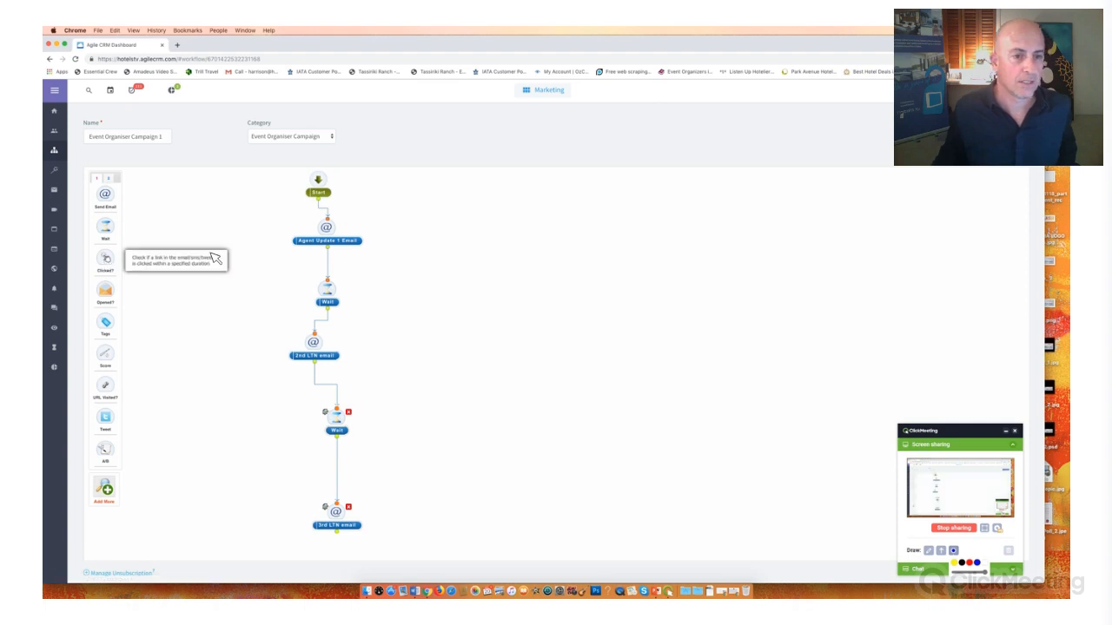
{"action": "left_click_drag", "start_coordinate": [106, 258], "coordinate": [212, 253]}
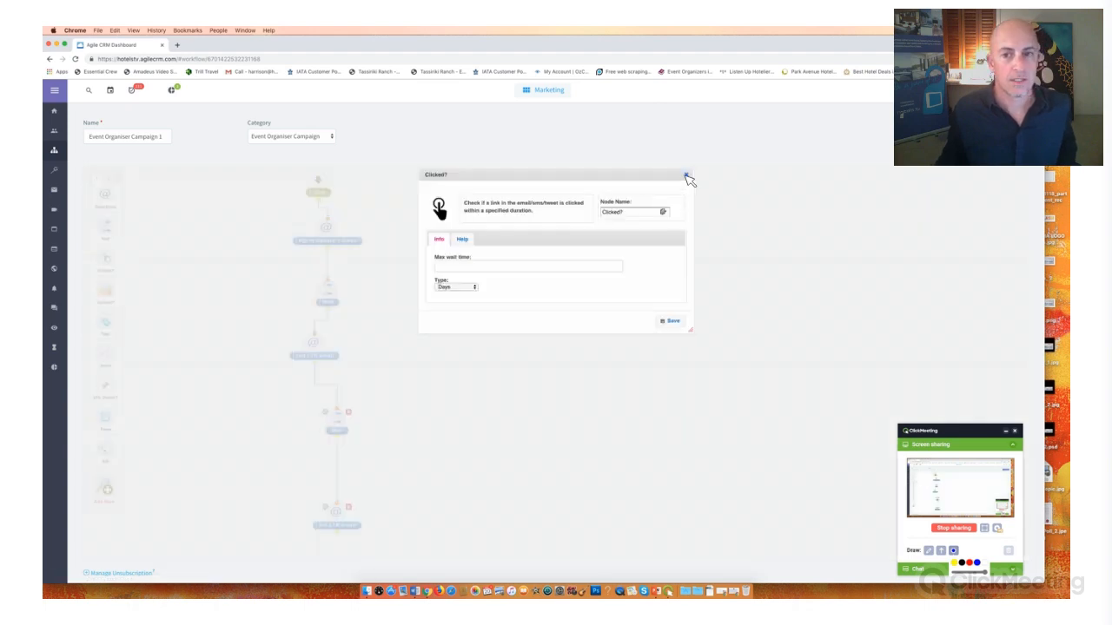
{"action": "left_click", "coordinate": [686, 177]}
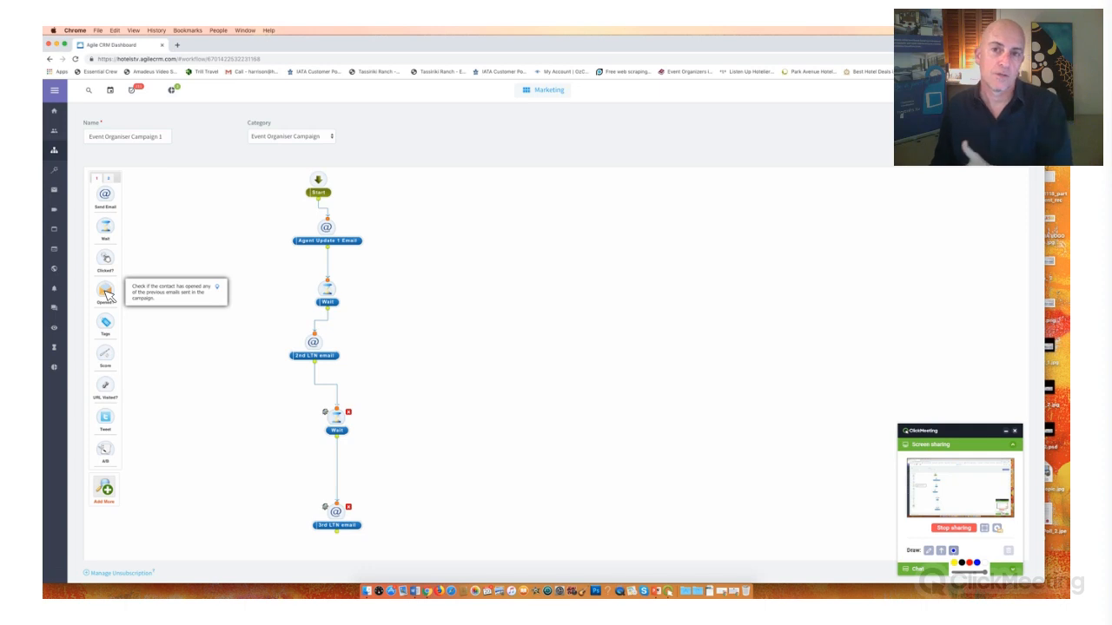
- Examine the Opened? node's maximum wait time and duration type options, closing its settings without saving
{"action": "left_click_drag", "start_coordinate": [484, 279], "coordinate": [488, 285]}
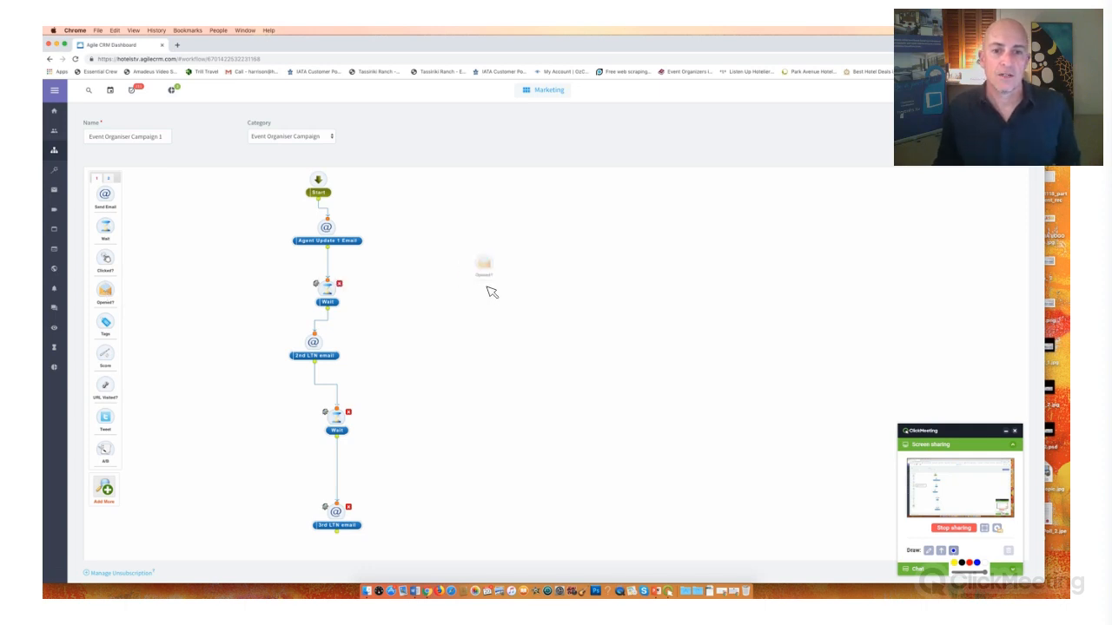
{"action": "left_click", "coordinate": [469, 292]}
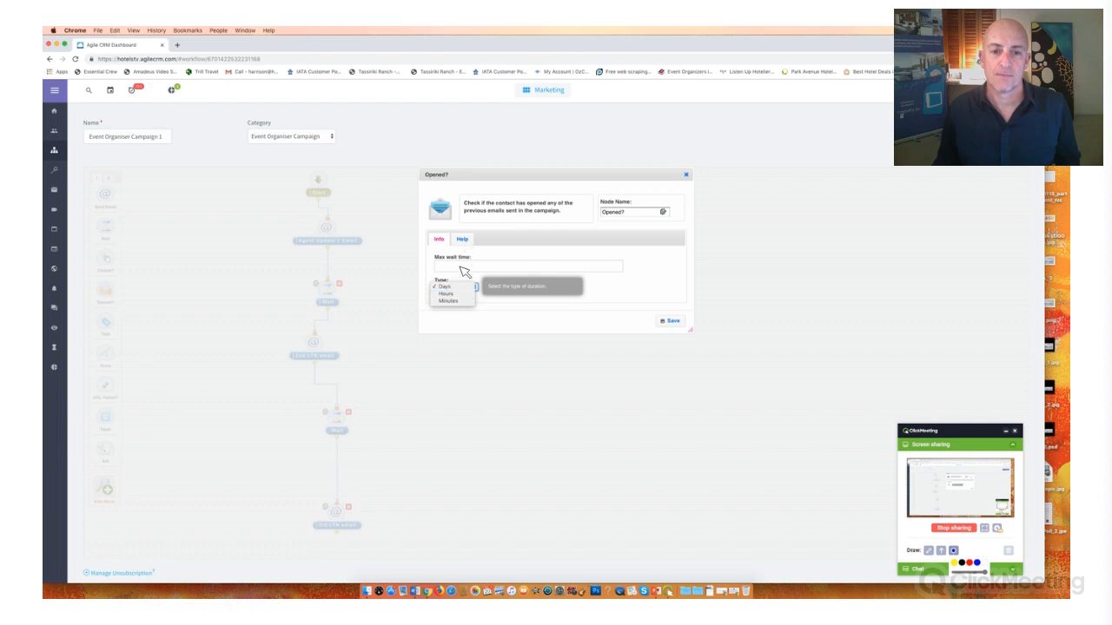
{"action": "left_click", "coordinate": [460, 268]}
{"action": "left_click", "coordinate": [620, 266]}
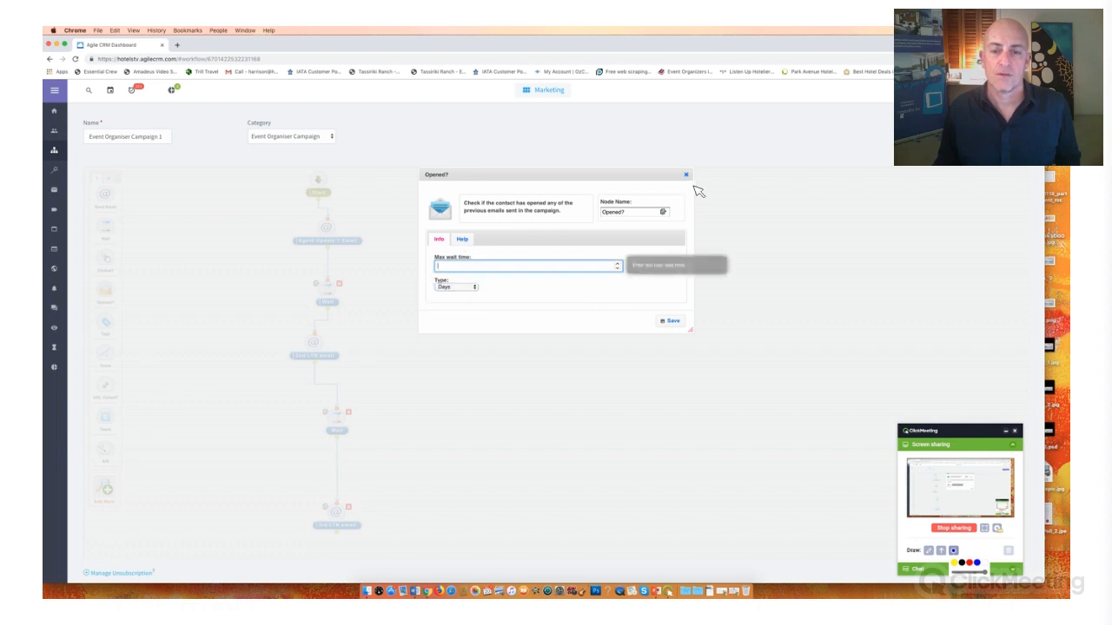
{"action": "left_click", "coordinate": [685, 177]}
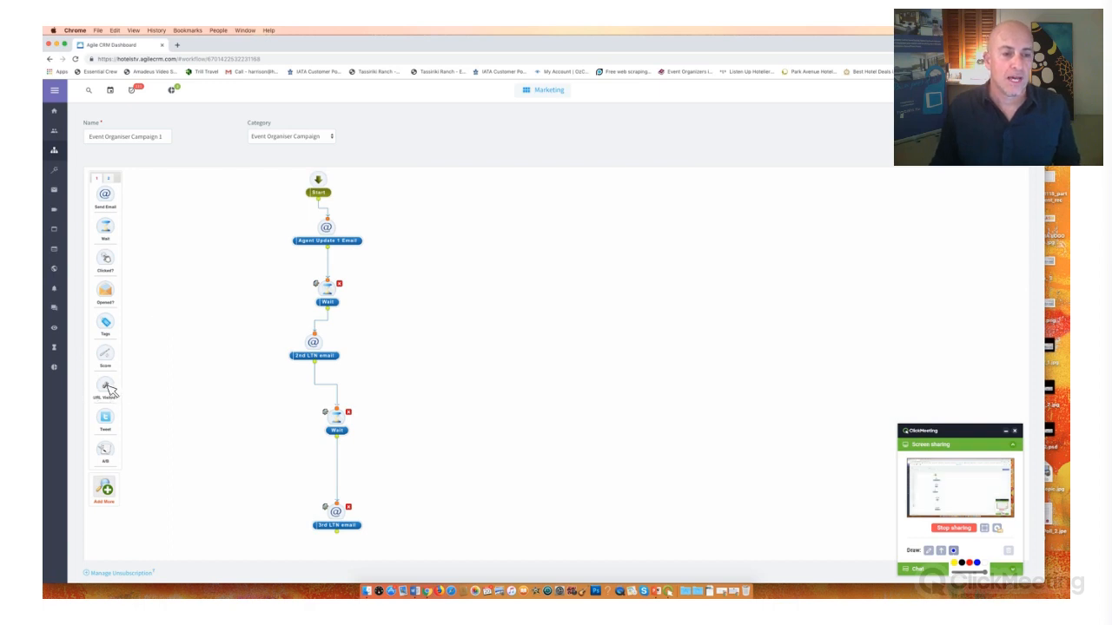
{"action": "left_click_drag", "start_coordinate": [109, 391], "coordinate": [483, 304]}
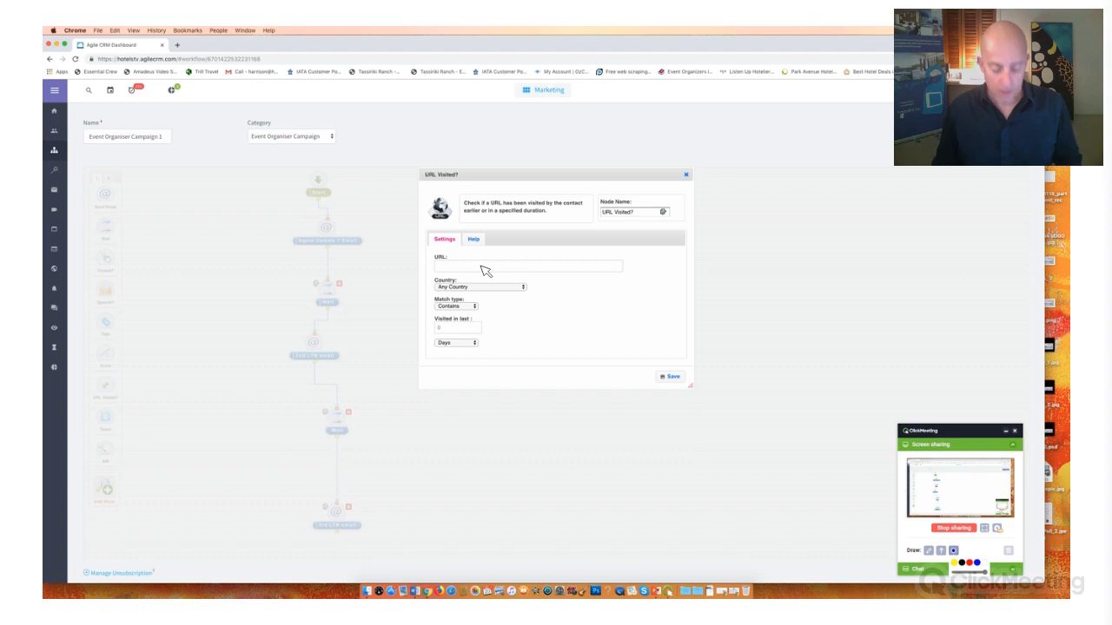
{"action": "left_click", "coordinate": [485, 268]}
{"action": "type", "text": "www"}
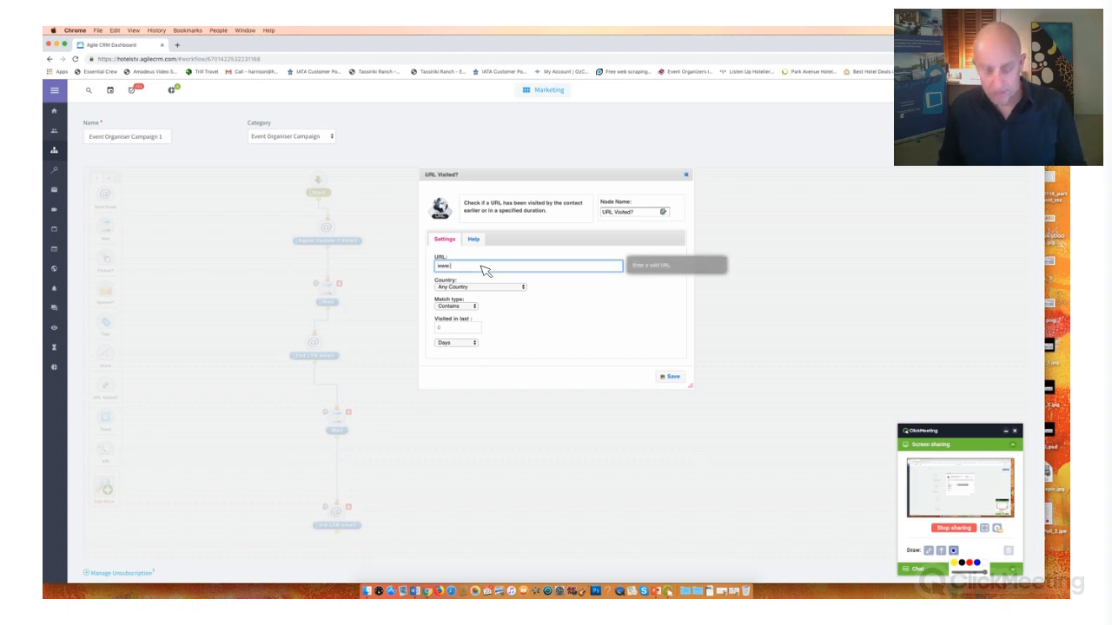
{"action": "type", "text": "."}
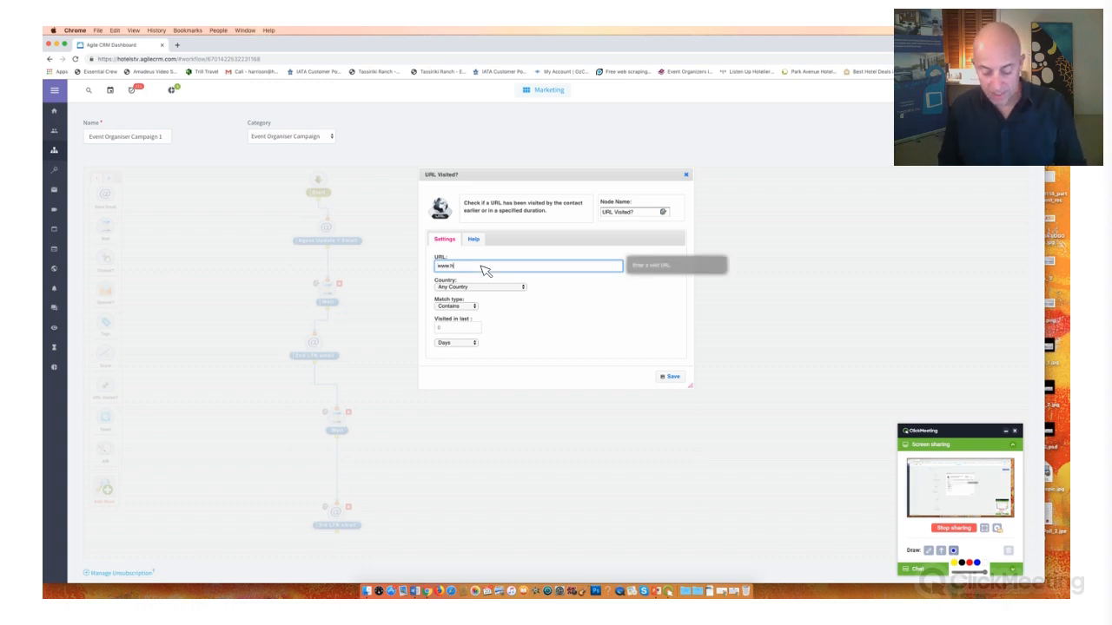
{"action": "type", "text": "hotels.tv"}
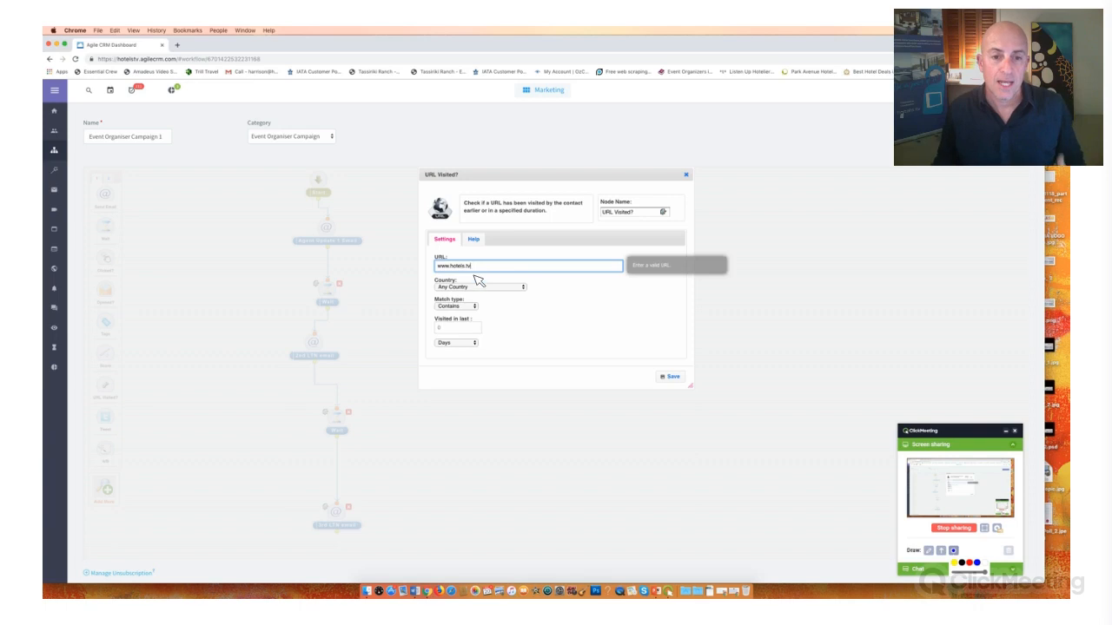
{"action": "left_click", "coordinate": [477, 326]}
{"action": "left_click", "coordinate": [477, 326]}
{"action": "left_click", "coordinate": [477, 326]}
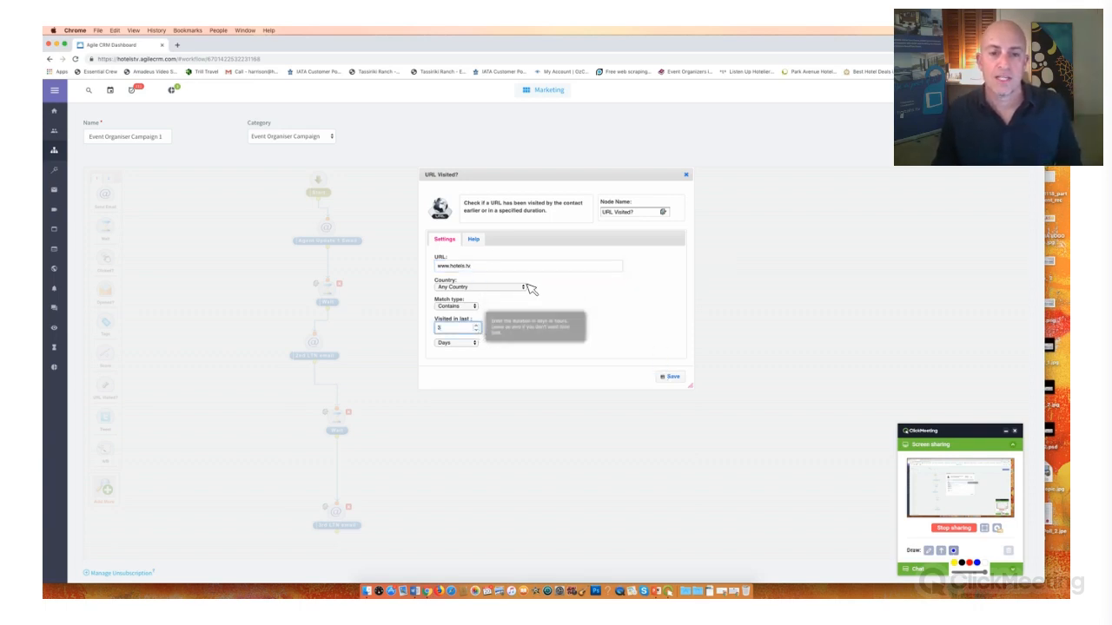
{"action": "scroll", "coordinate": [529, 288], "scroll_direction": "down", "scroll_amount": 1}
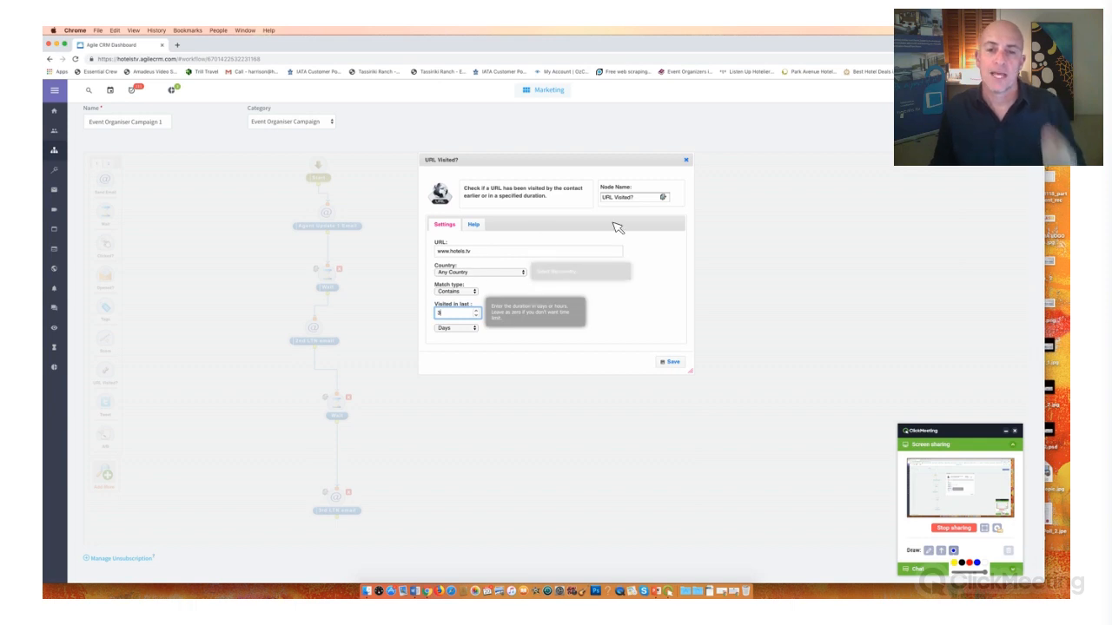
{"action": "left_click", "coordinate": [686, 161]}
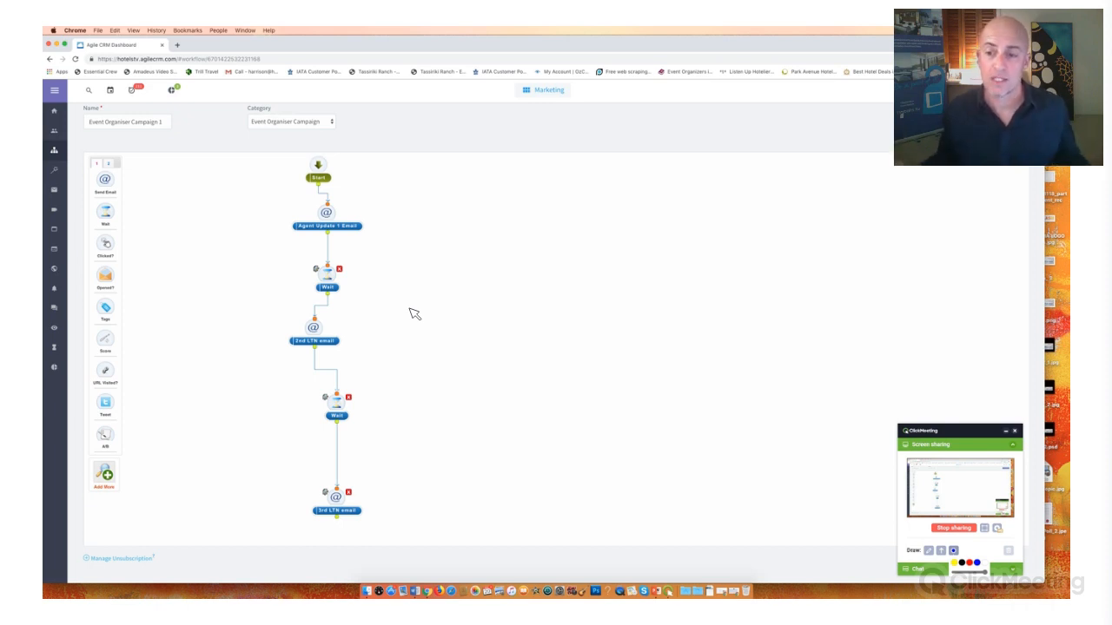
- Move the ClickMeeting panel further clear of the workflow and open the Agent Update 1 Email node's settings
{"action": "scroll", "coordinate": [962, 433], "scroll_direction": "right", "scroll_amount": 1}
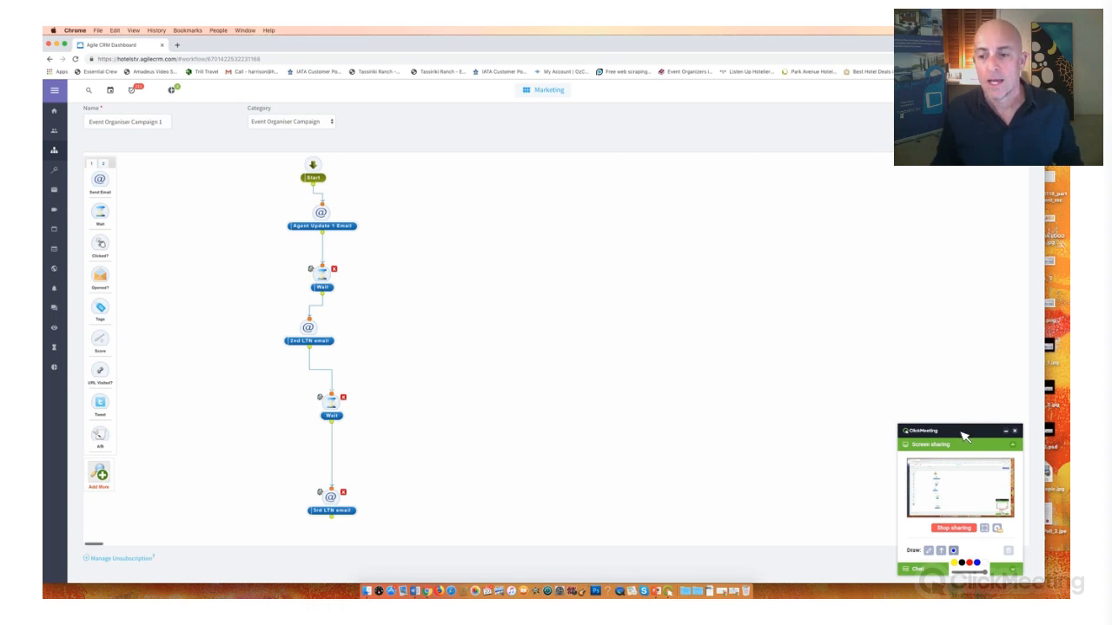
{"action": "scroll", "coordinate": [962, 433], "scroll_direction": "right", "scroll_amount": 1}
{"action": "left_click_drag", "start_coordinate": [962, 433], "coordinate": [994, 454]}
{"action": "left_click", "coordinate": [79, 200]}
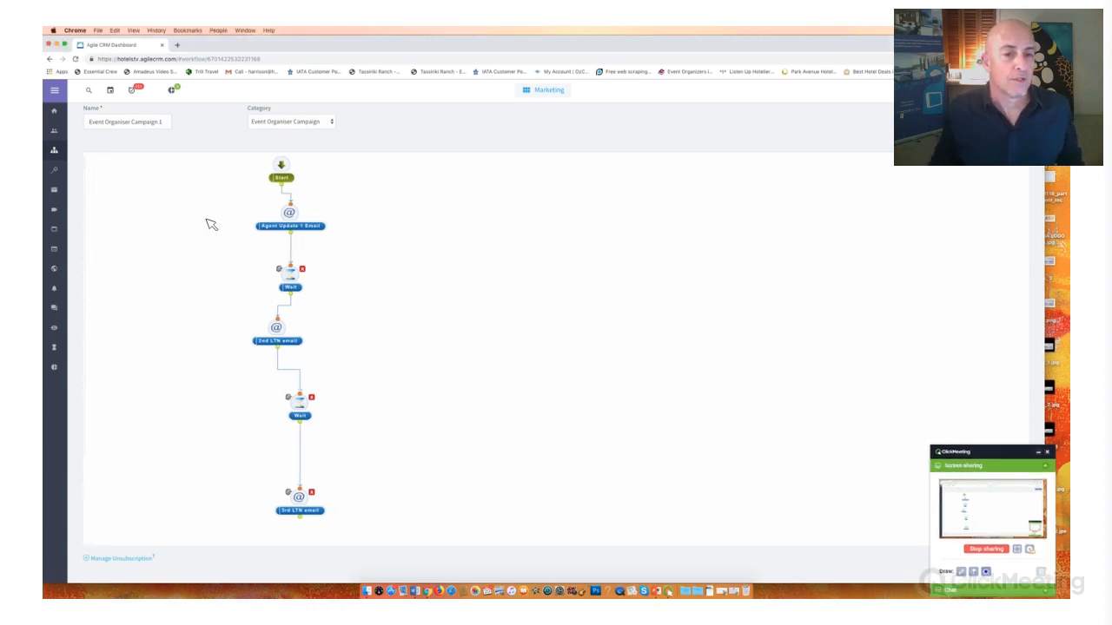
{"action": "mouse_move", "coordinate": [285, 212]}
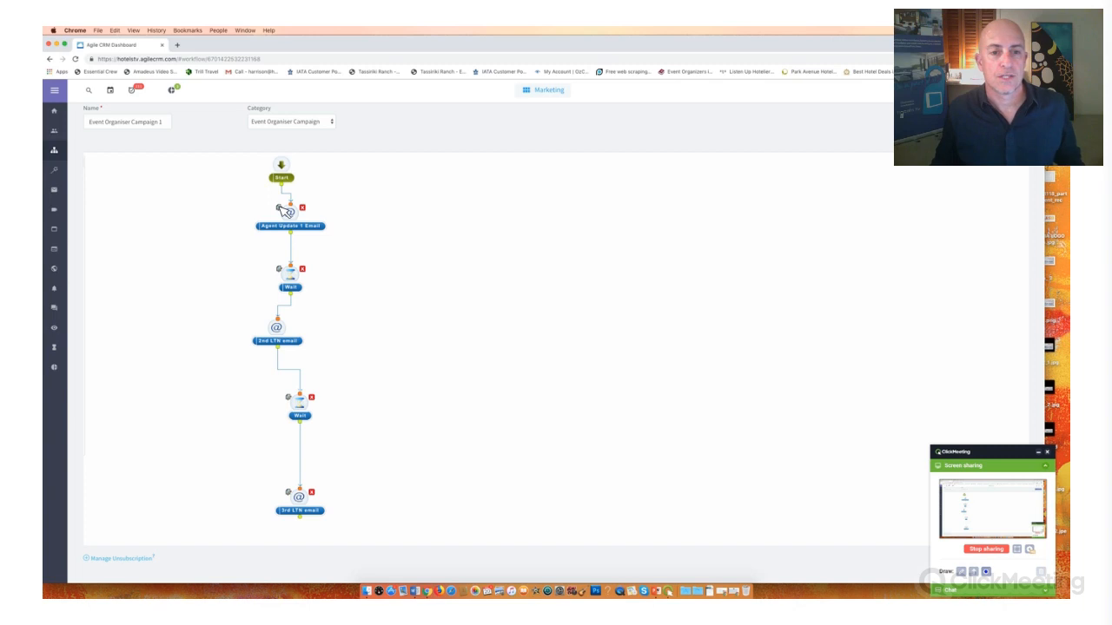
{"action": "left_click", "coordinate": [279, 208]}
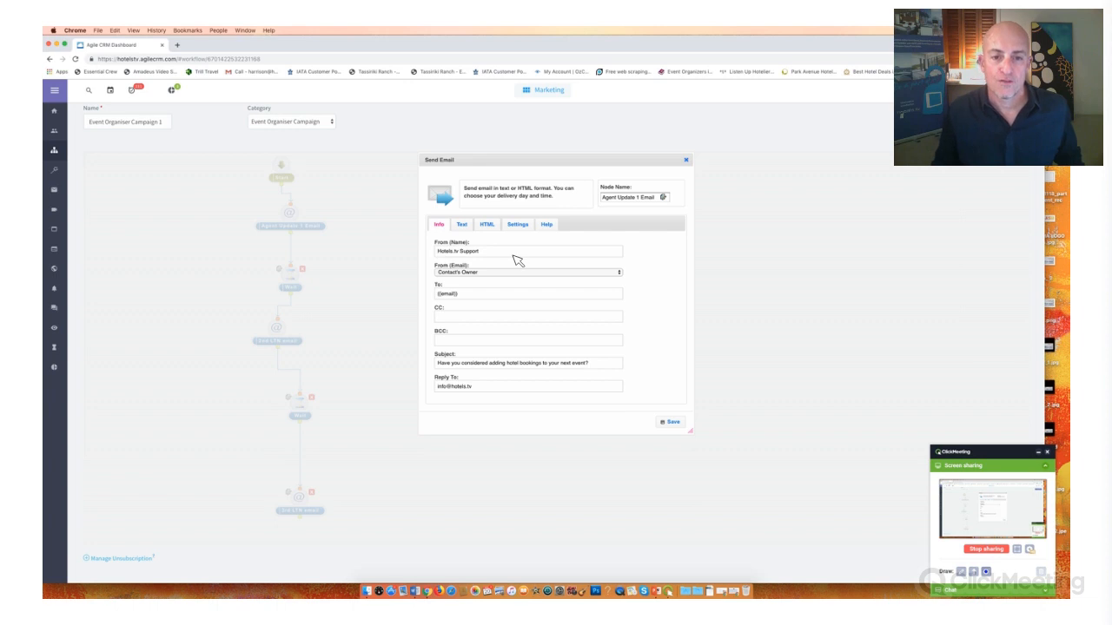
- Highlight the email's sender name and check the From (Email) choices, keeping Contact's Owner selected
{"action": "key", "text": "super+a"}
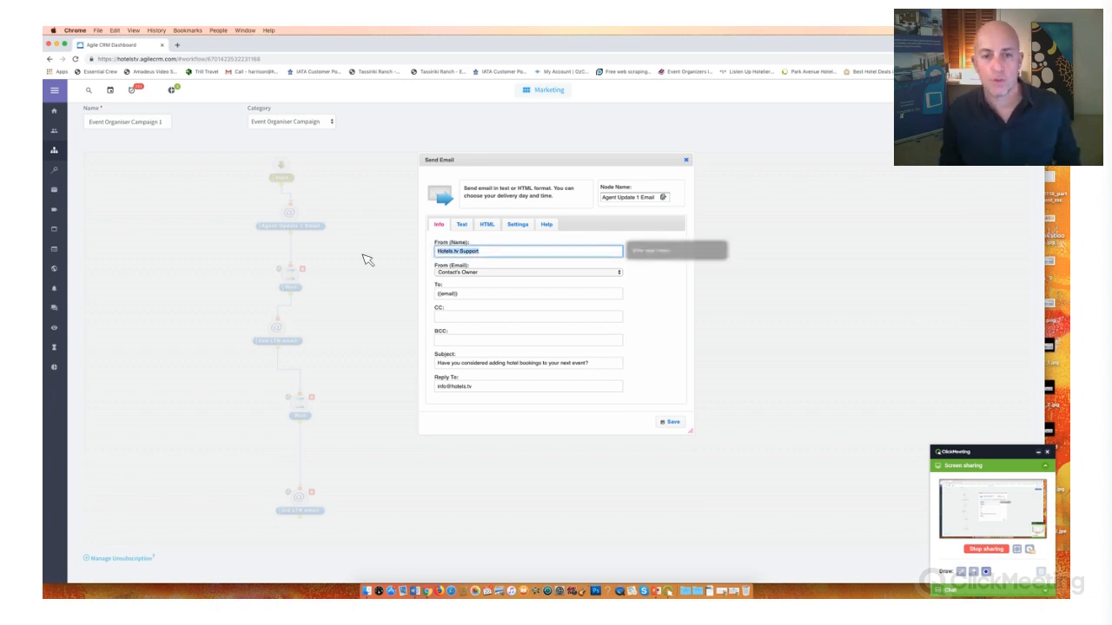
{"action": "key", "text": "Right"}
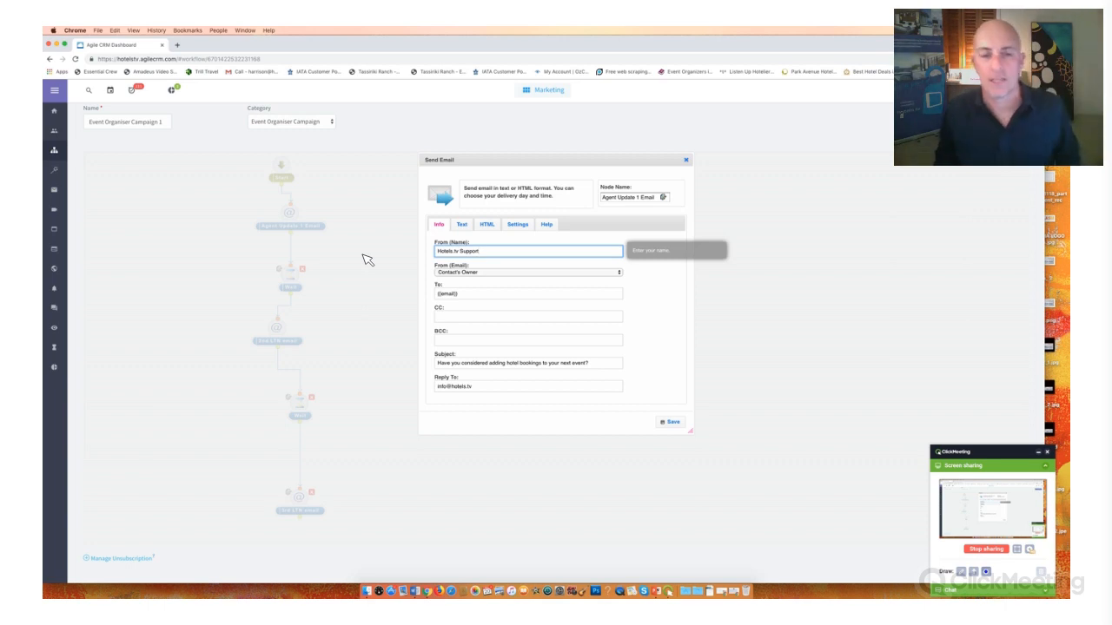
{"action": "left_click", "coordinate": [525, 273]}
{"action": "left_click", "coordinate": [522, 273]}
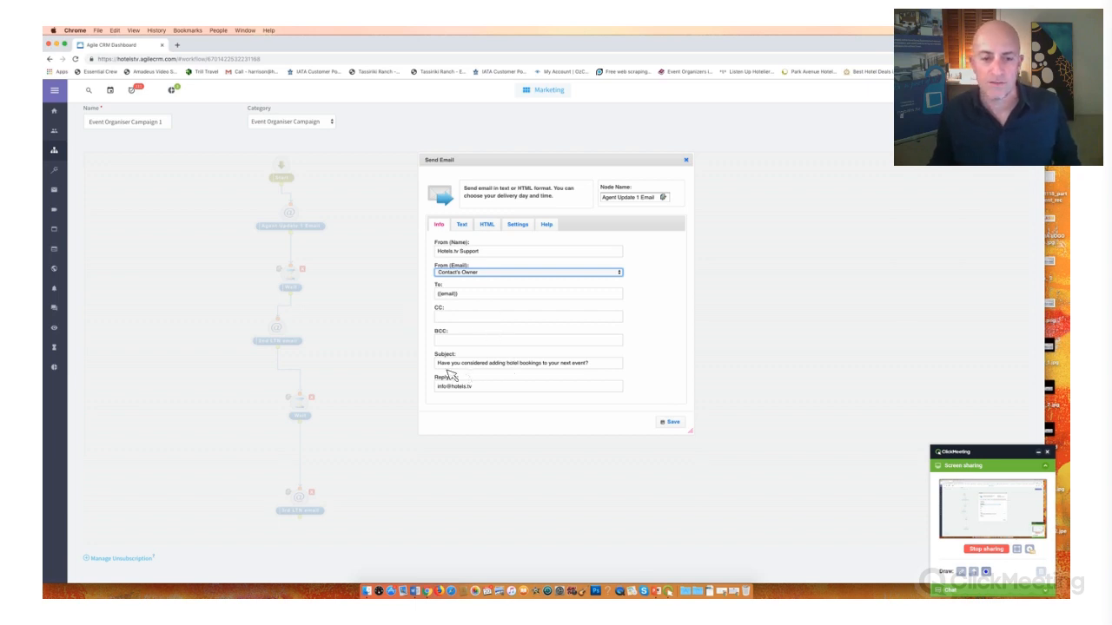
- Highlight the email's subject line and replace the Reply To address with a personal contact e-mail
{"action": "left_click", "coordinate": [608, 364]}
{"action": "triple_click", "coordinate": [611, 368]}
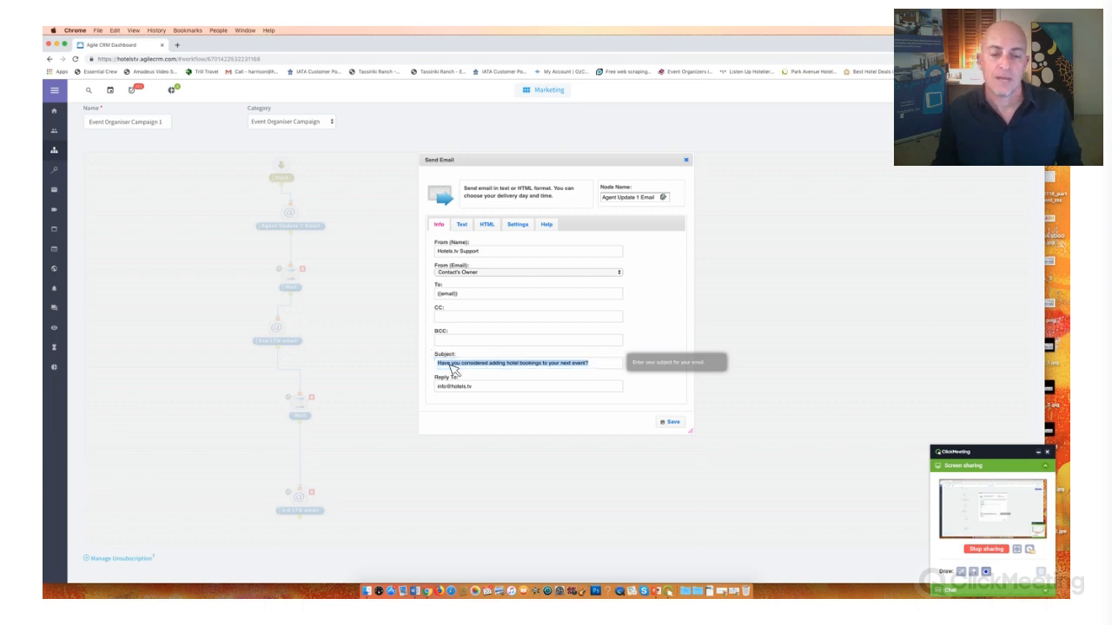
{"action": "key", "text": "Right"}
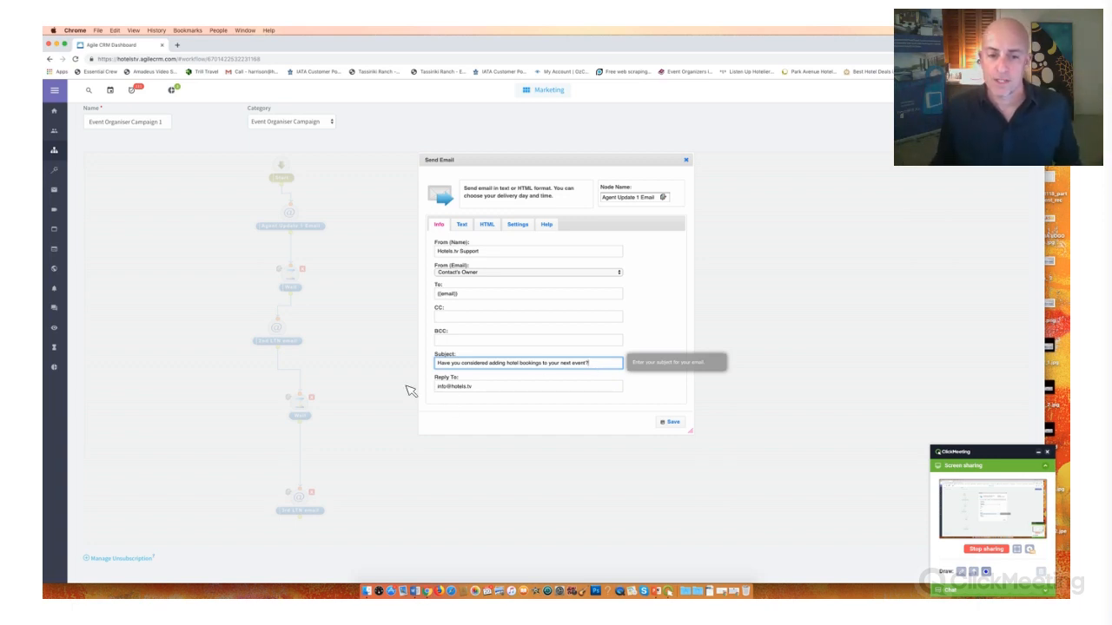
{"action": "key", "text": "Tab"}
{"action": "type", "text": "harrison"}
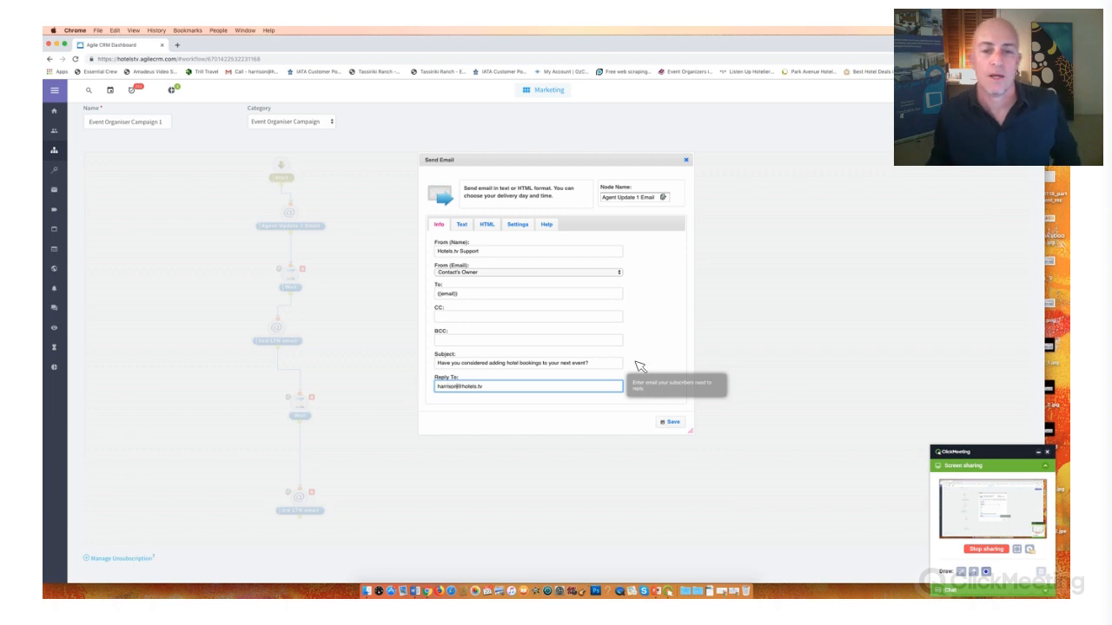
- Delete the entire plain-text version of the Agent Update 1 Email message
{"action": "left_click", "coordinate": [463, 226]}
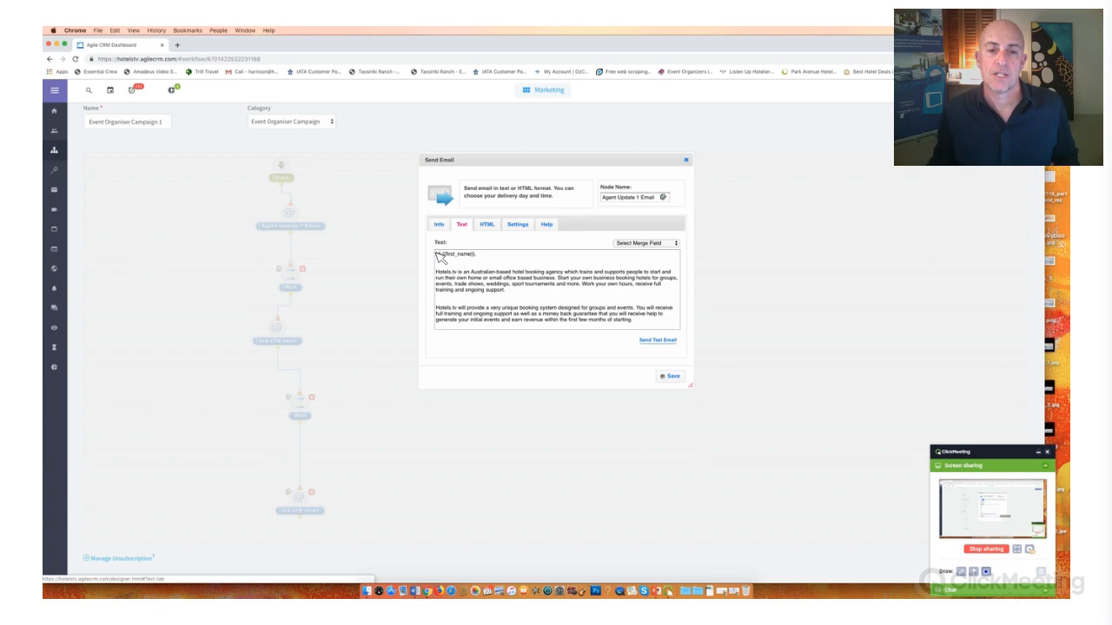
{"action": "key", "text": "super+a"}
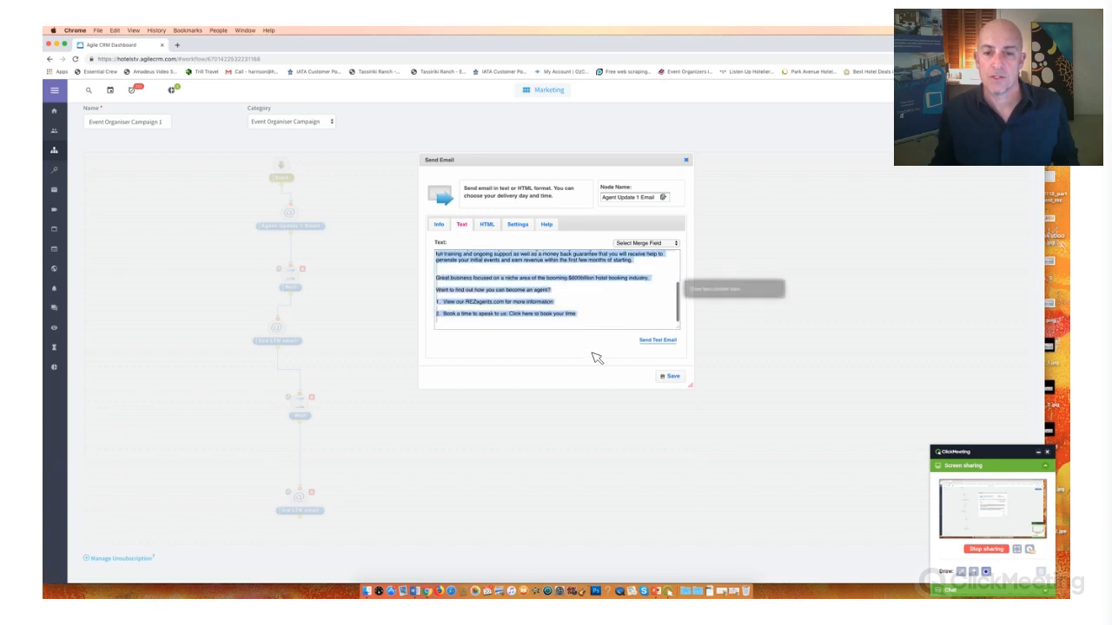
{"action": "key", "text": "BackSpace"}
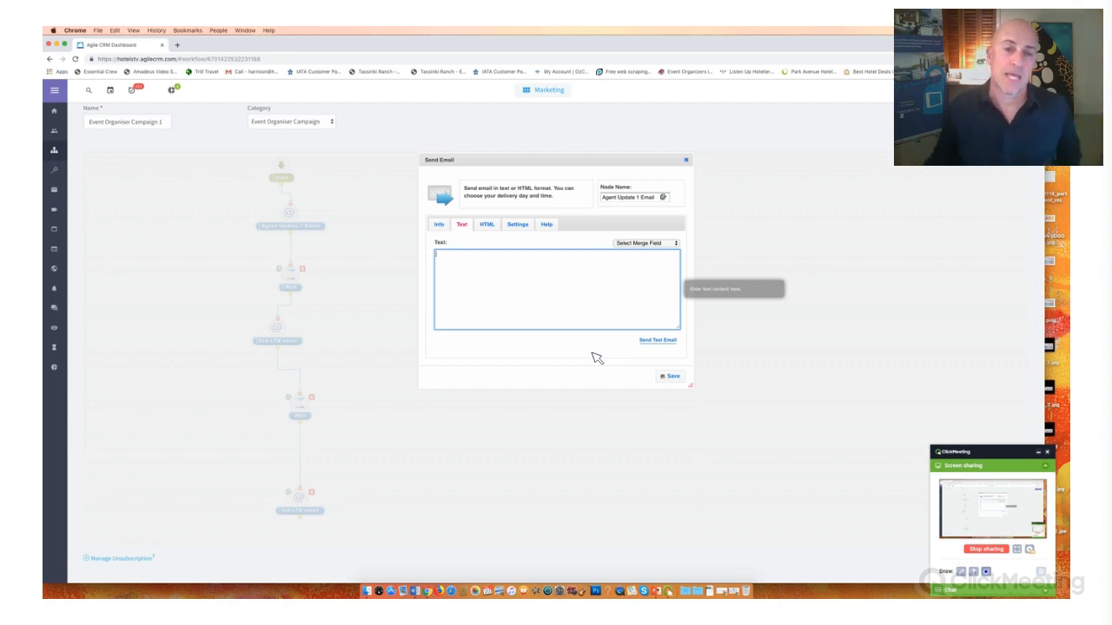
- Highlight the message's HTML code, load it in the HTML editor, and enlarge the editor window and its content area
{"action": "left_click", "coordinate": [490, 227]}
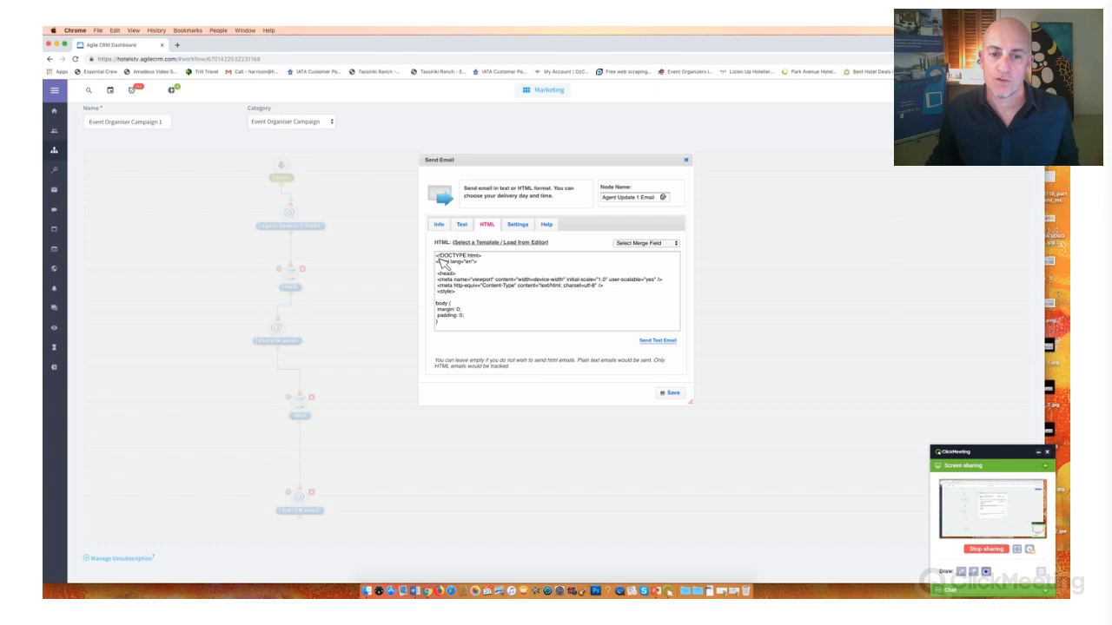
{"action": "left_click_drag", "start_coordinate": [438, 258], "coordinate": [573, 348]}
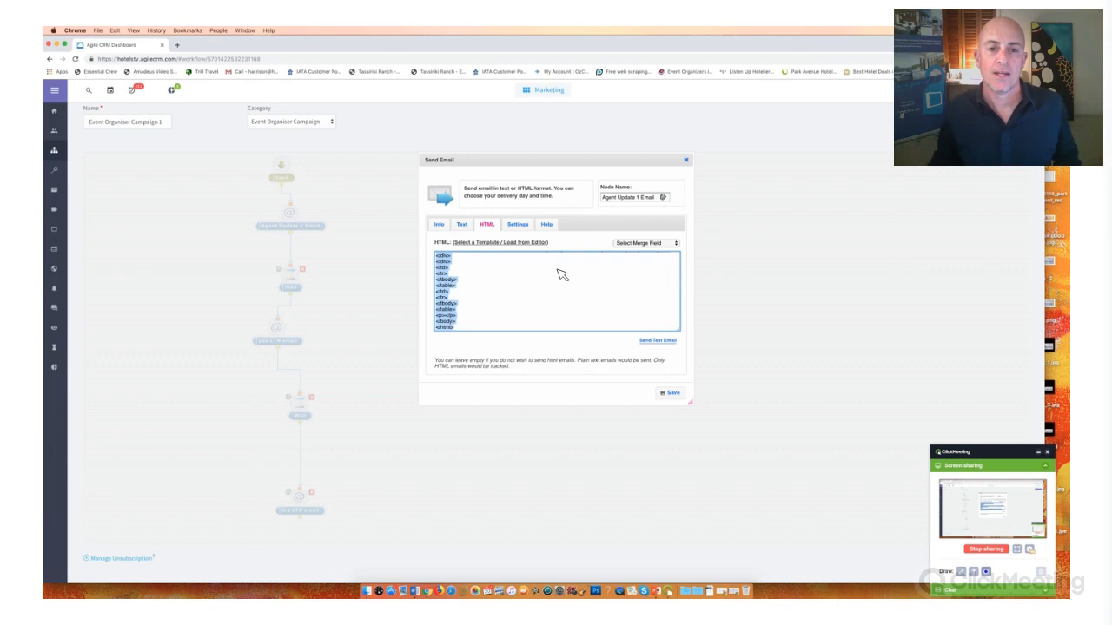
{"action": "left_click", "coordinate": [500, 246]}
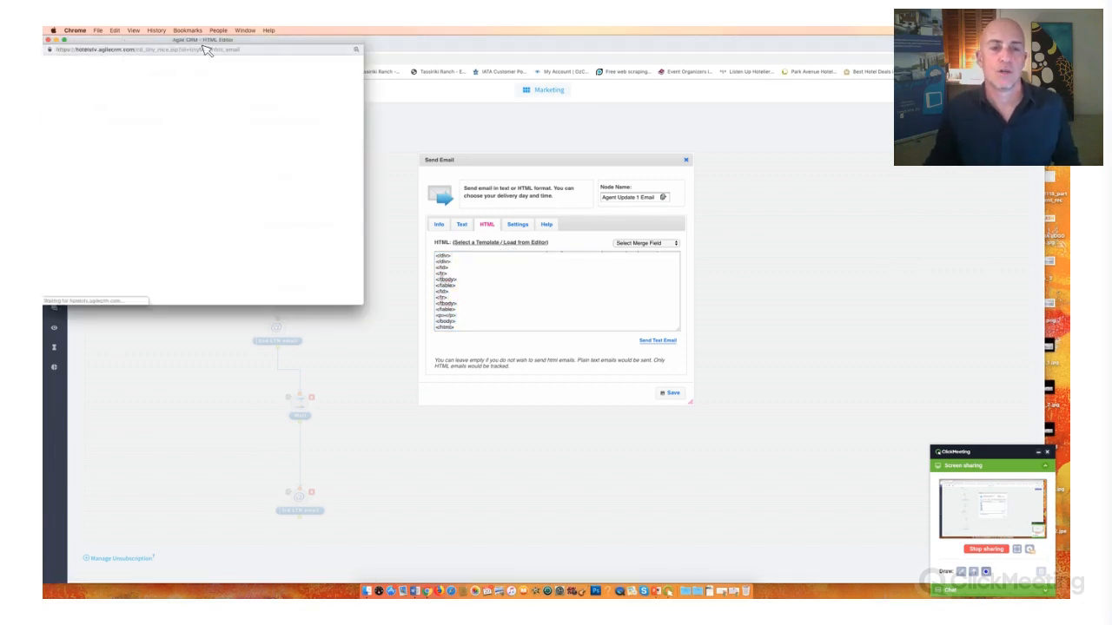
{"action": "left_click_drag", "start_coordinate": [202, 44], "coordinate": [487, 53]}
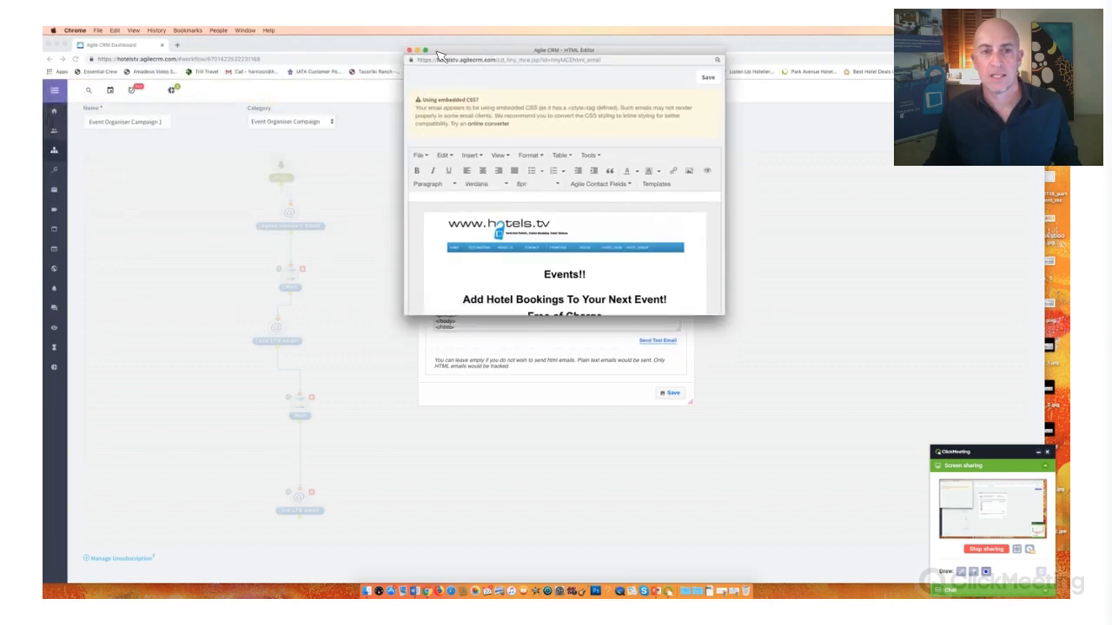
{"action": "left_click_drag", "start_coordinate": [686, 316], "coordinate": [639, 316]}
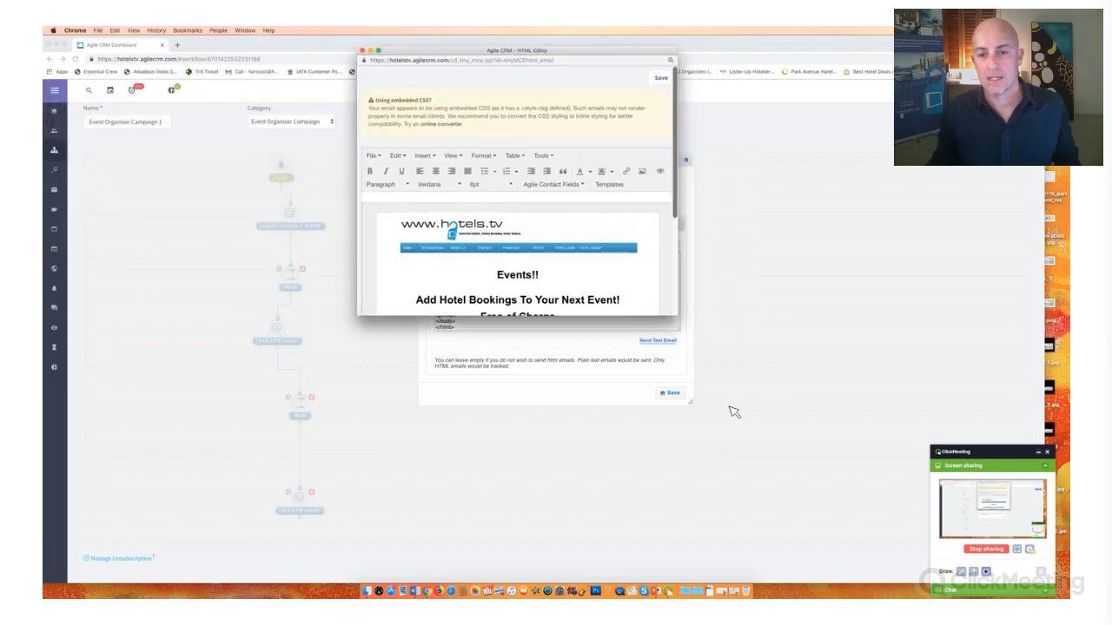
{"action": "left_click_drag", "start_coordinate": [734, 412], "coordinate": [901, 563]}
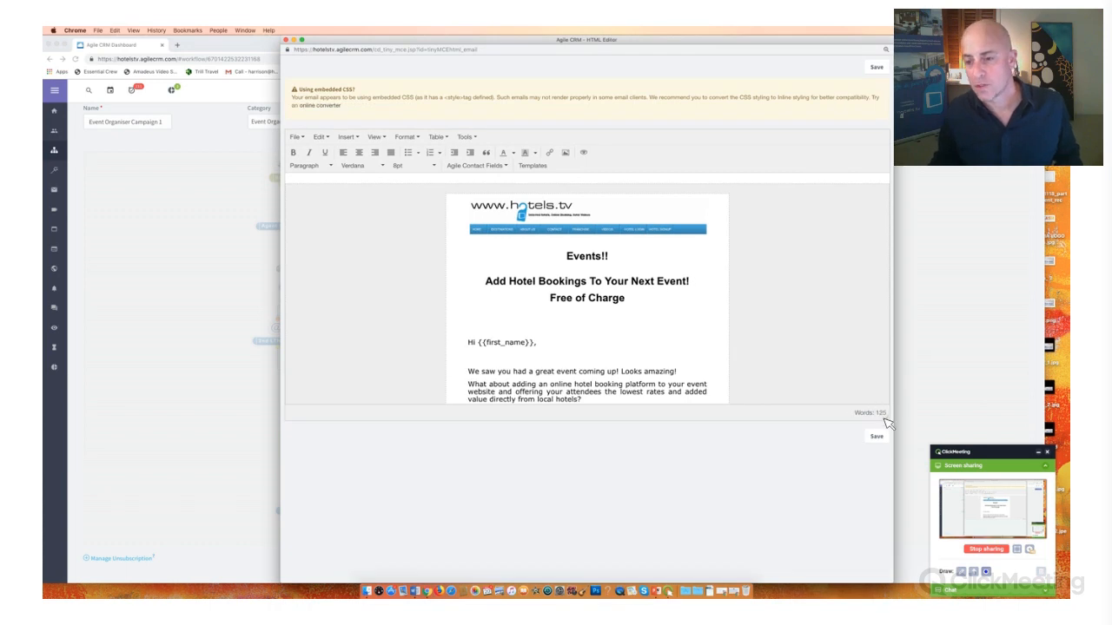
{"action": "left_click_drag", "start_coordinate": [888, 423], "coordinate": [887, 564]}
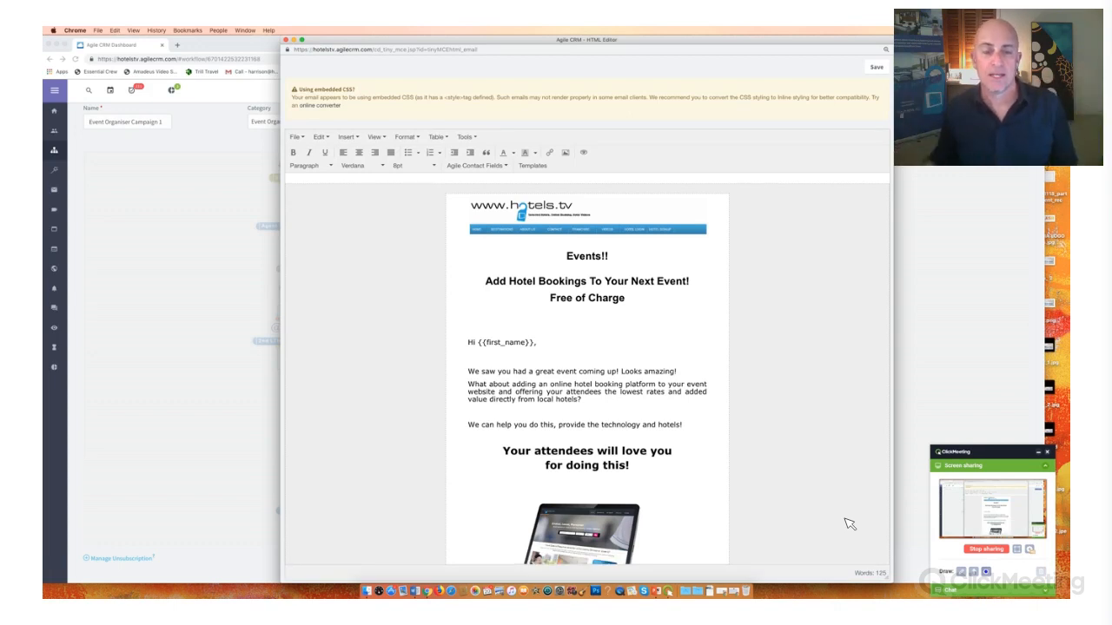
- Select the email's header banner, start replacing it with an uploaded image file, and browse to Dropbox's Logos folder
{"action": "left_click", "coordinate": [583, 228]}
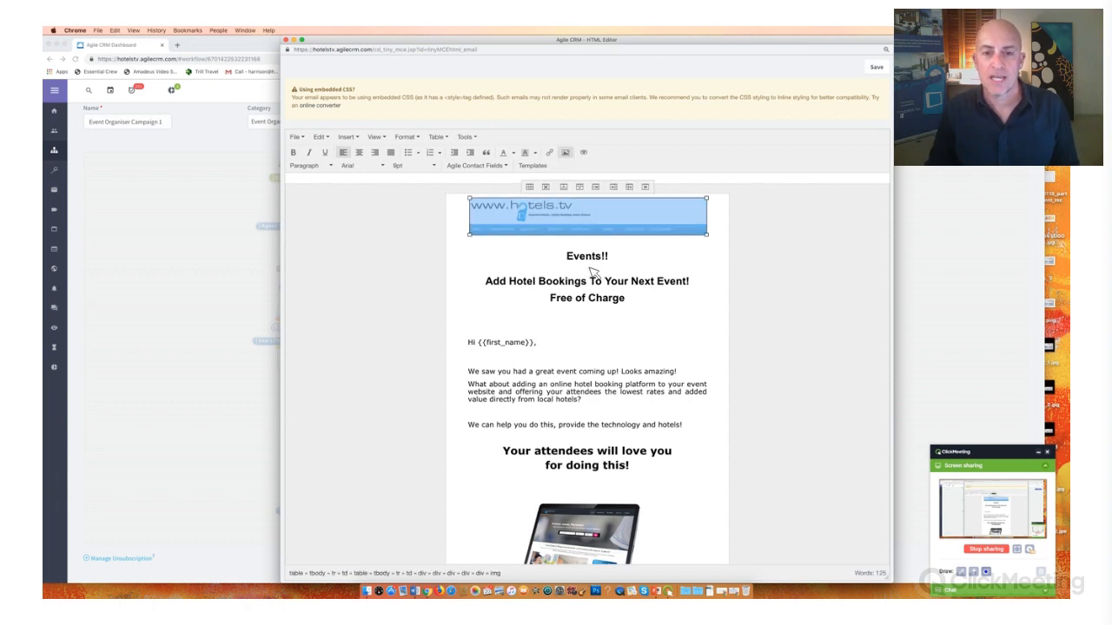
{"action": "left_click", "coordinate": [567, 157]}
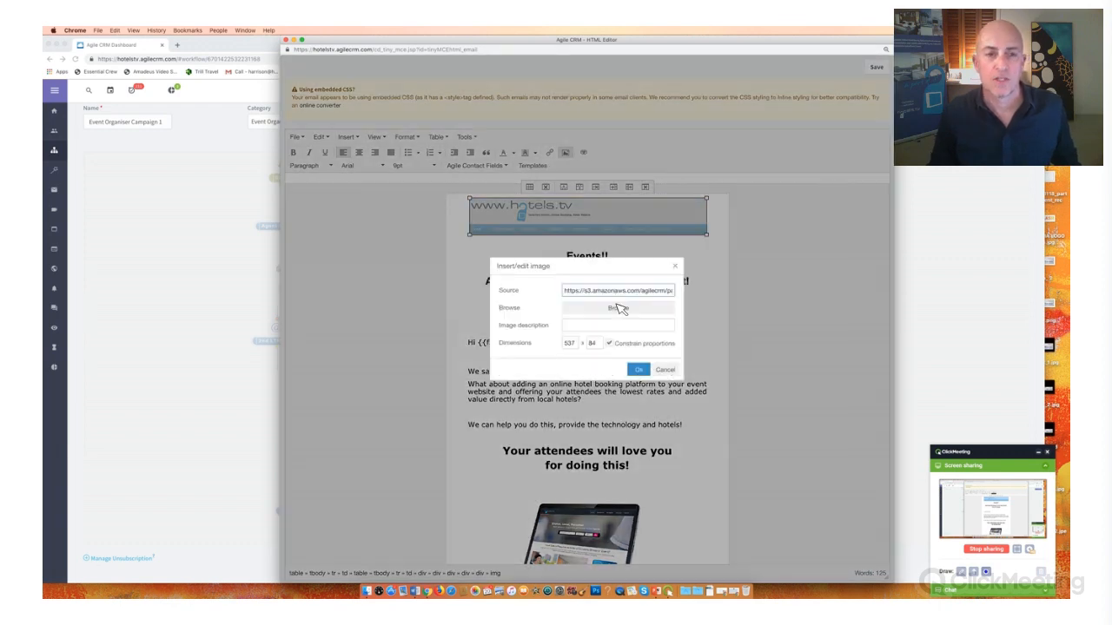
{"action": "left_click", "coordinate": [611, 307]}
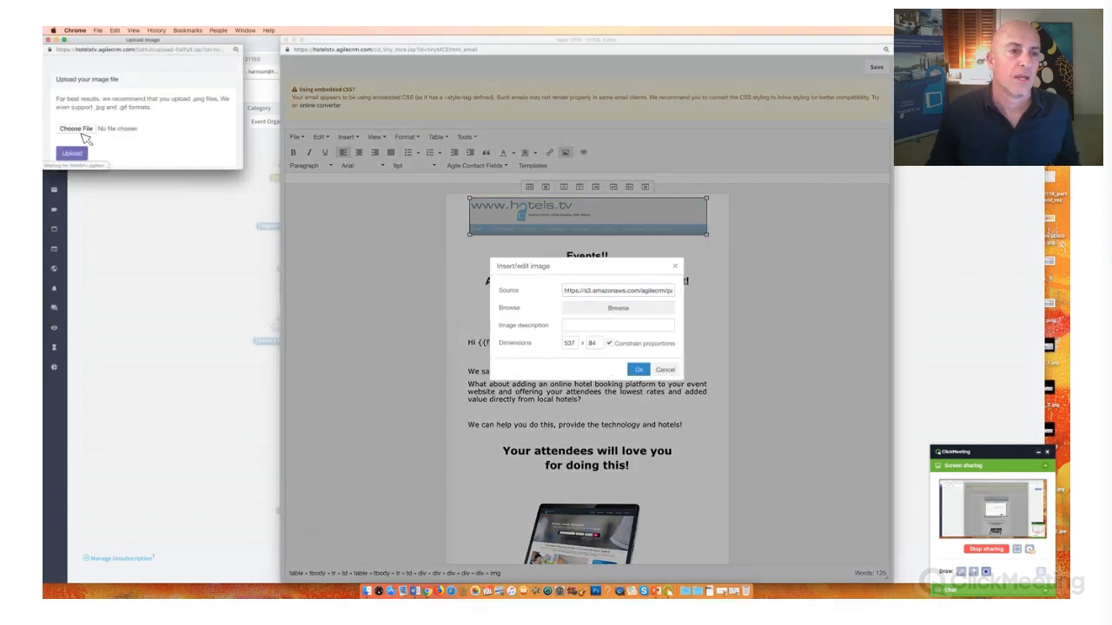
{"action": "left_click", "coordinate": [77, 129]}
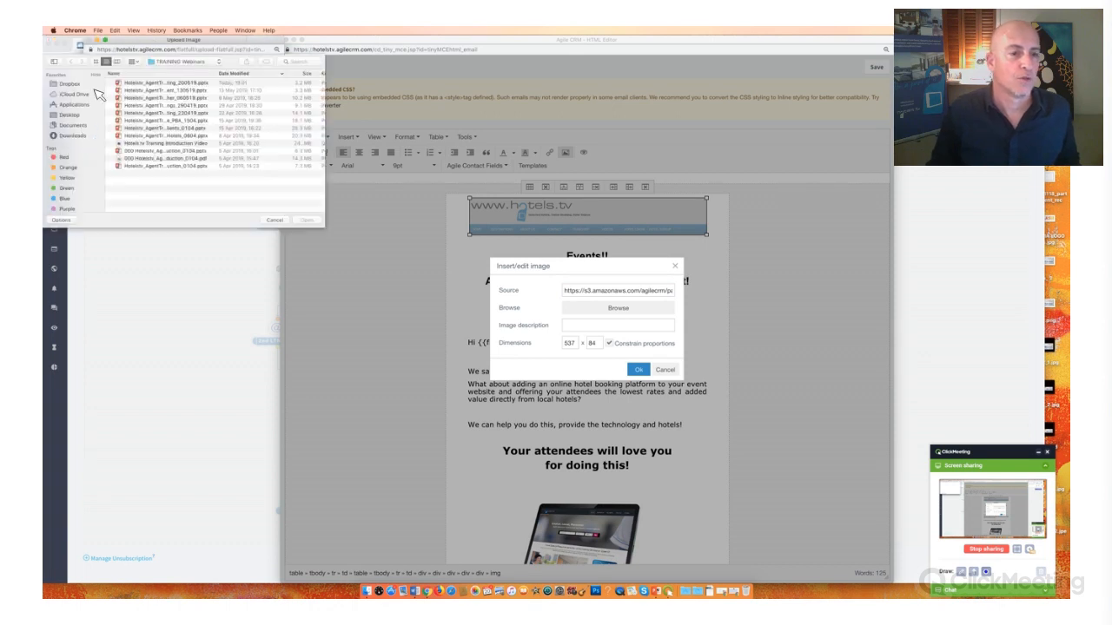
{"action": "left_click", "coordinate": [92, 85]}
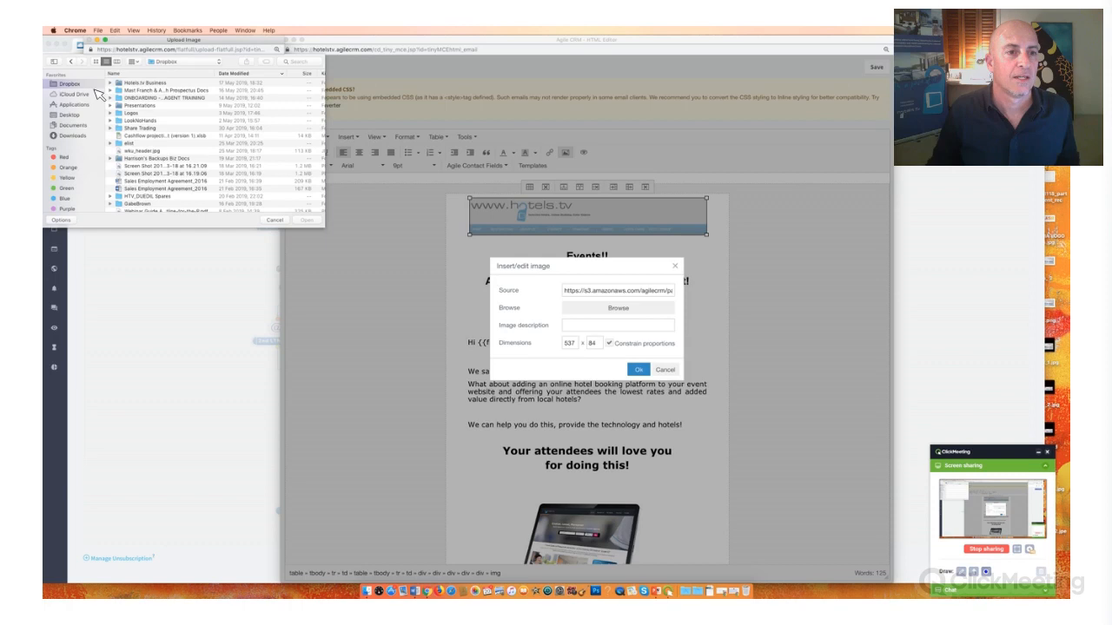
{"action": "double_click", "coordinate": [130, 113]}
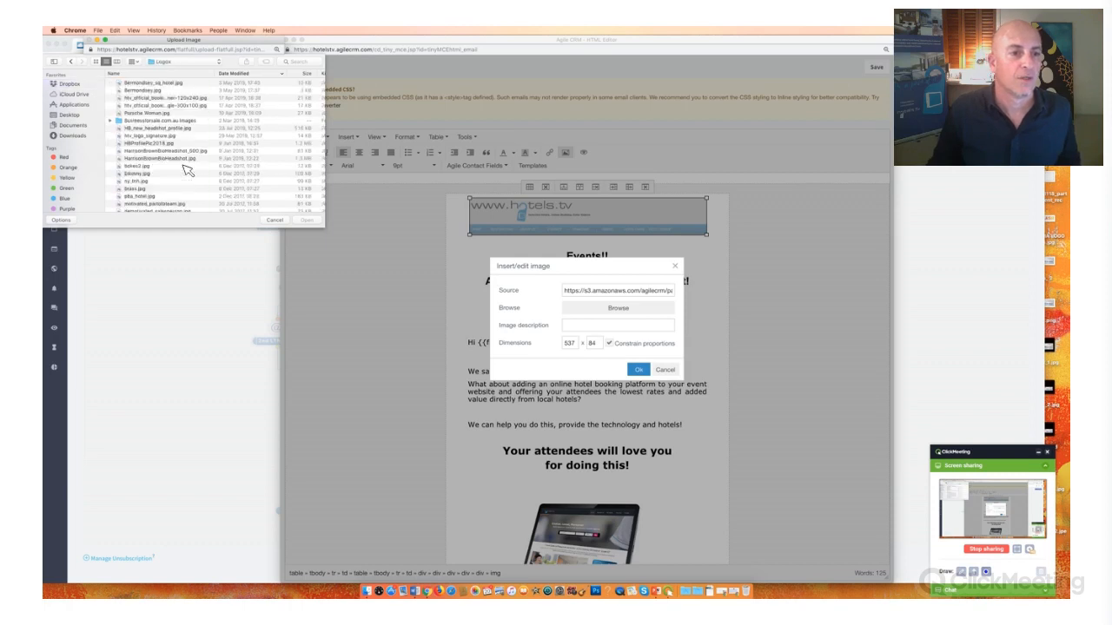
- Preview the logo files in the Logos folder and try to upload hotelstv_logo_no_www.pdf as the header image
{"action": "scroll", "coordinate": [186, 169], "scroll_direction": "down", "scroll_amount": 5}
{"action": "scroll", "coordinate": [186, 169], "scroll_direction": "down", "scroll_amount": 10}
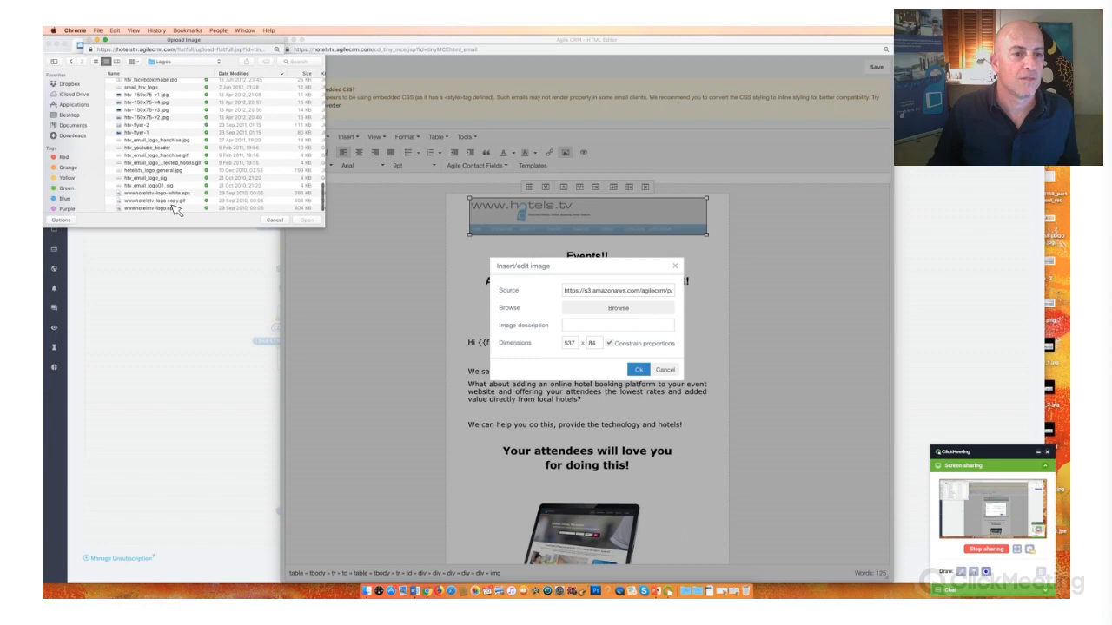
{"action": "scroll", "coordinate": [153, 187], "scroll_direction": "down", "scroll_amount": 2}
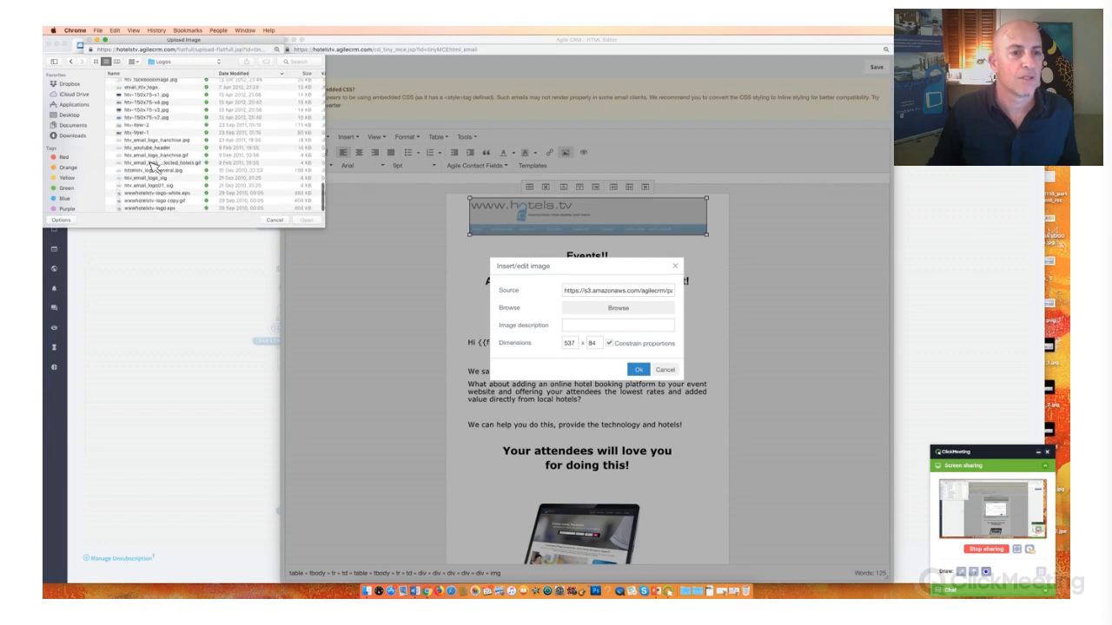
{"action": "left_click", "coordinate": [212, 164]}
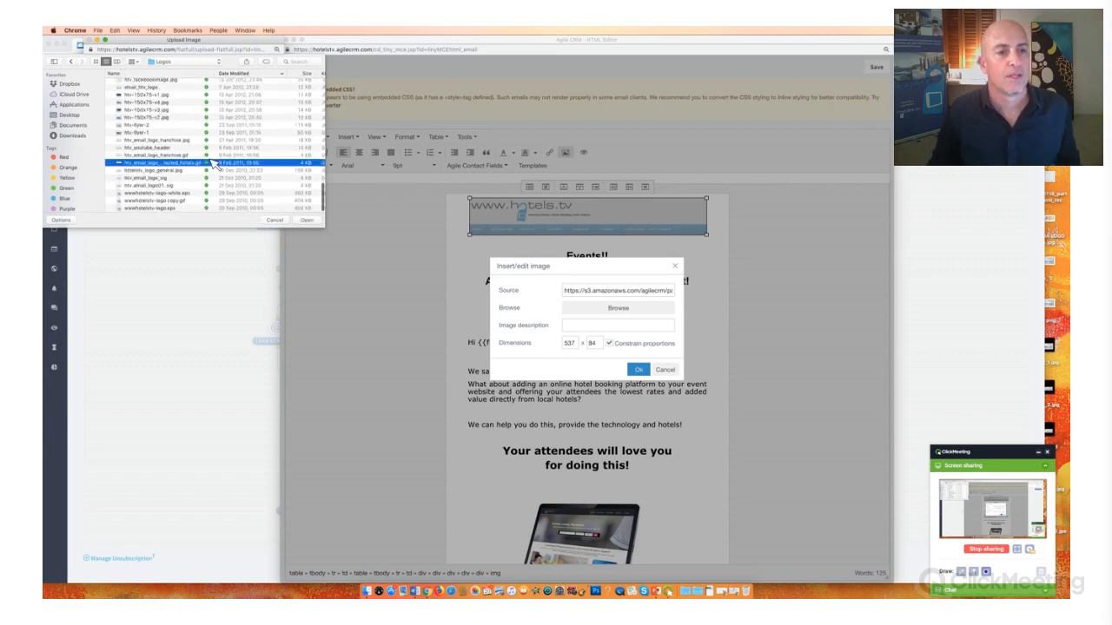
{"action": "key", "text": "super+3"}
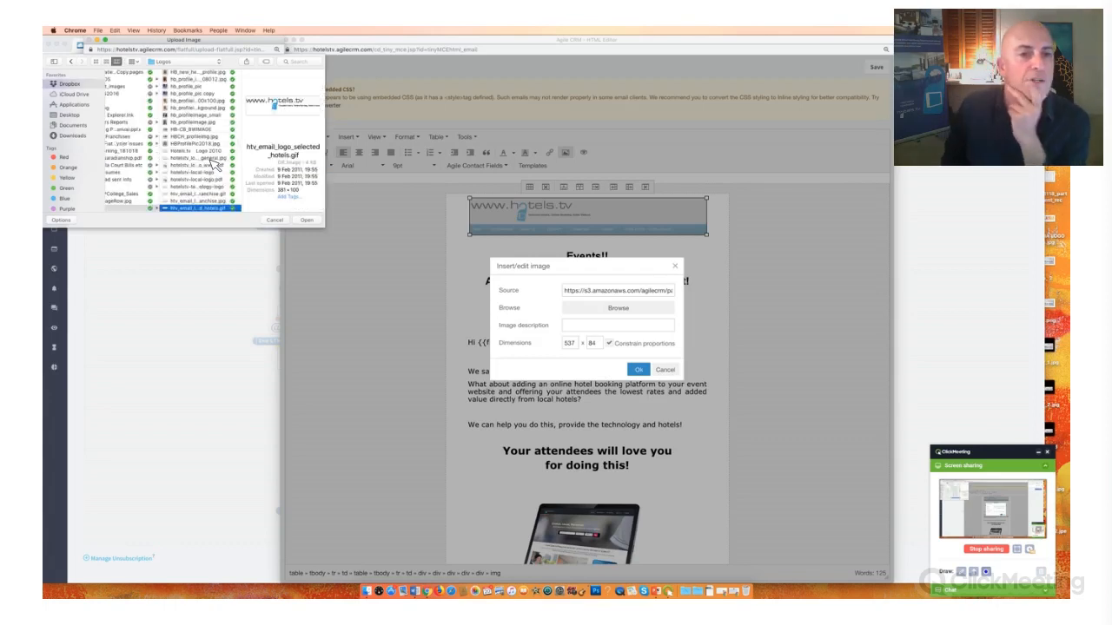
{"action": "key", "text": "Down"}
{"action": "key", "text": "Down"}
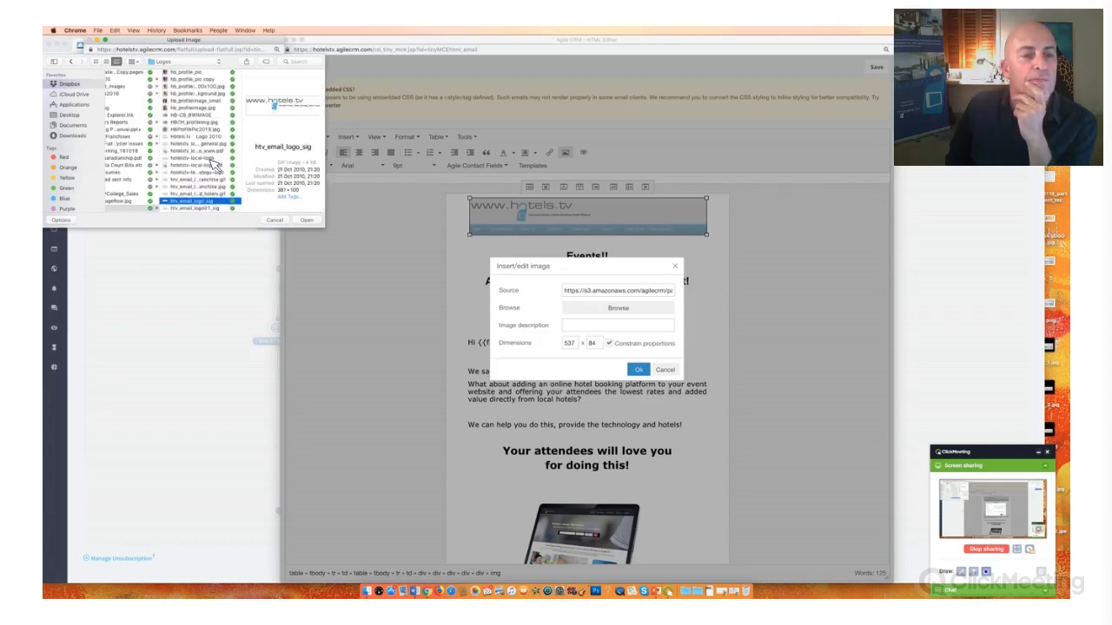
{"action": "key", "text": "Up"}
{"action": "key", "text": "Up"}
{"action": "key", "text": "Up"}
{"action": "key", "text": "Up"}
{"action": "key", "text": "Up"}
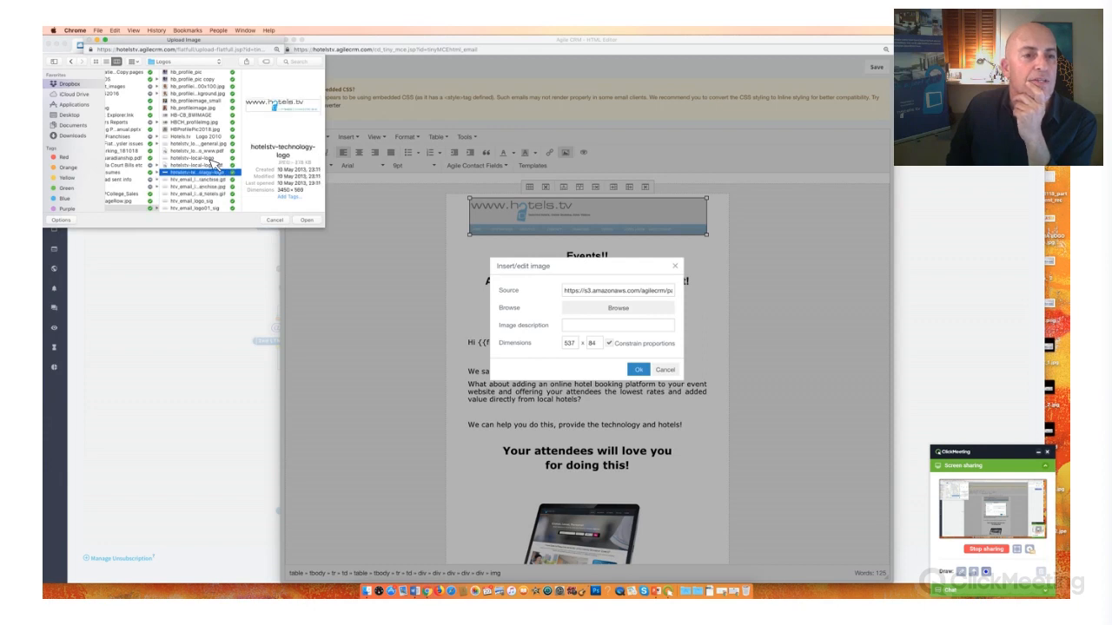
{"action": "key", "text": "Up"}
{"action": "key", "text": "Up"}
{"action": "key", "text": "Up"}
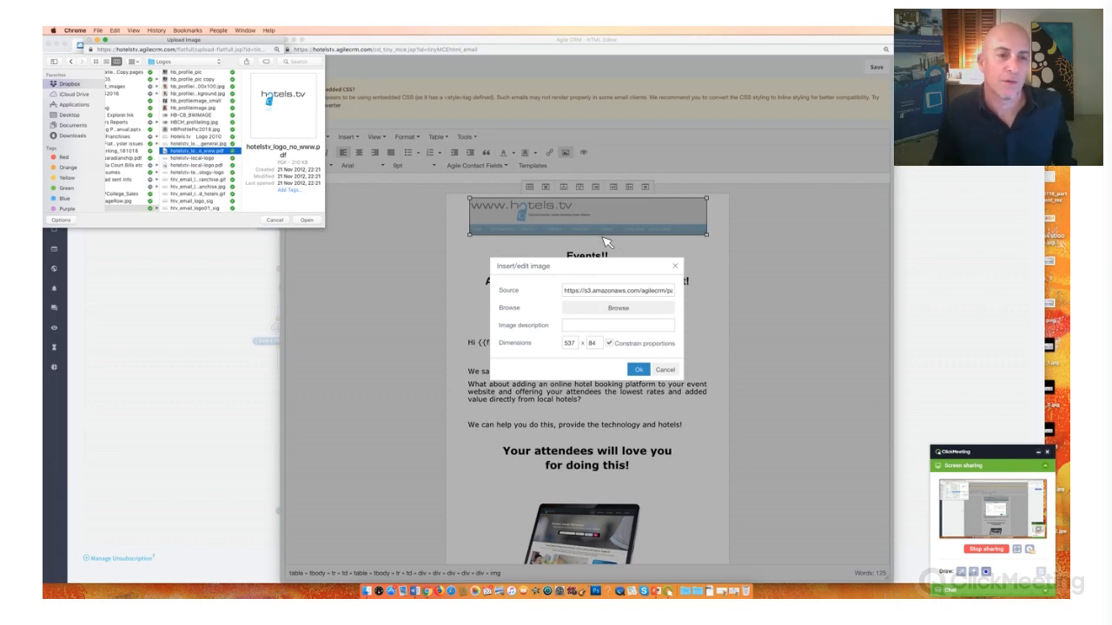
{"action": "left_click", "coordinate": [311, 228]}
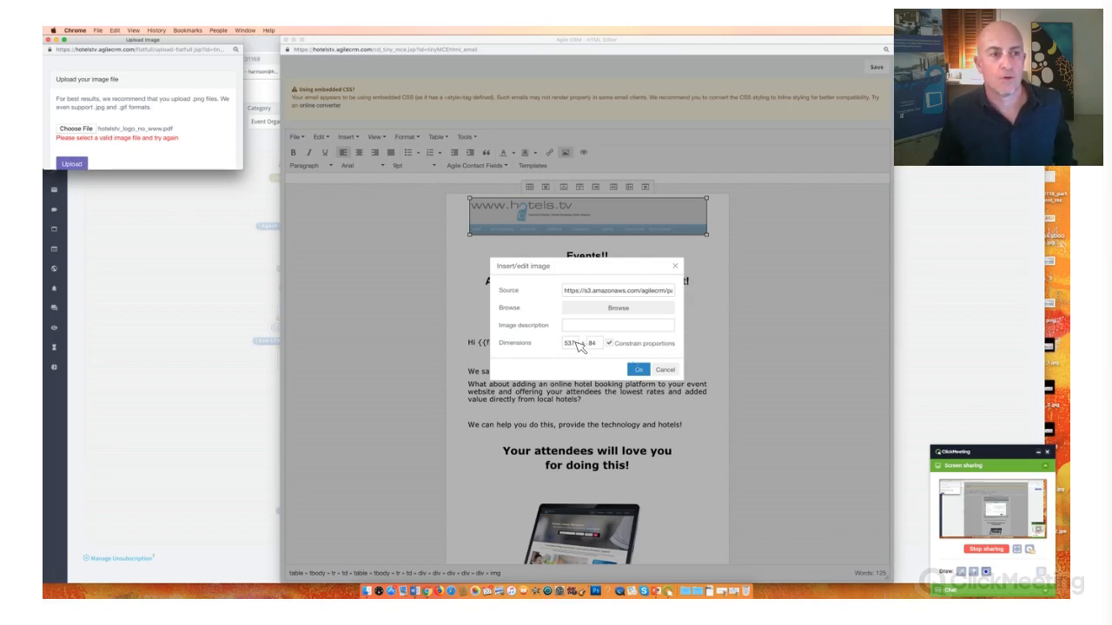
{"action": "left_click", "coordinate": [579, 348]}
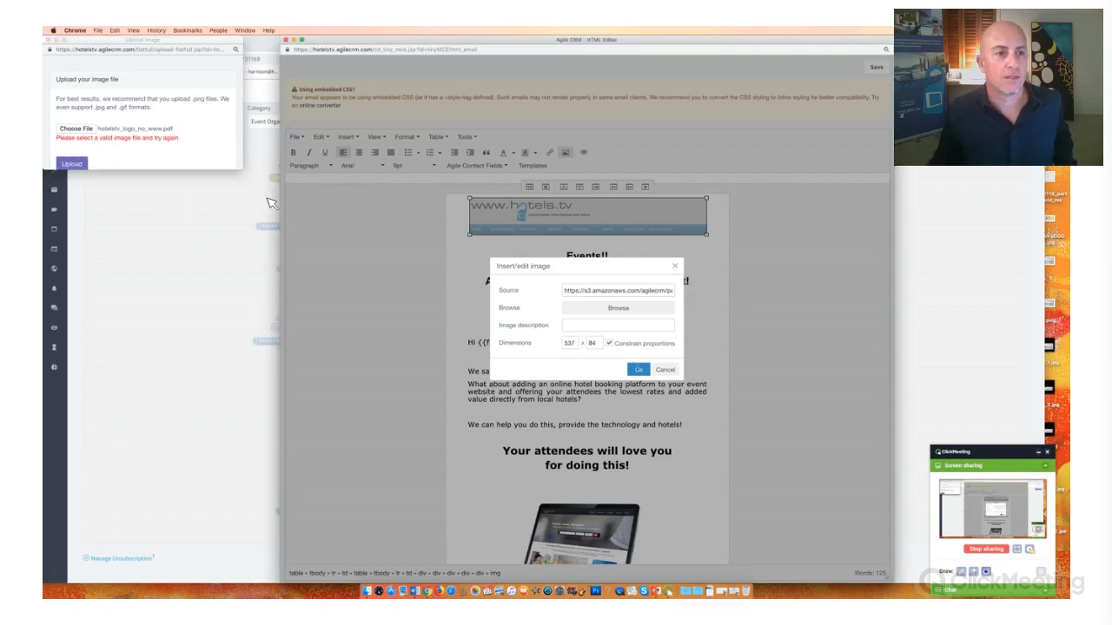
- Preview the logo images in the Logos folder, choose htv_logo_nowww, and upload it as the header image
{"action": "left_click", "coordinate": [91, 130]}
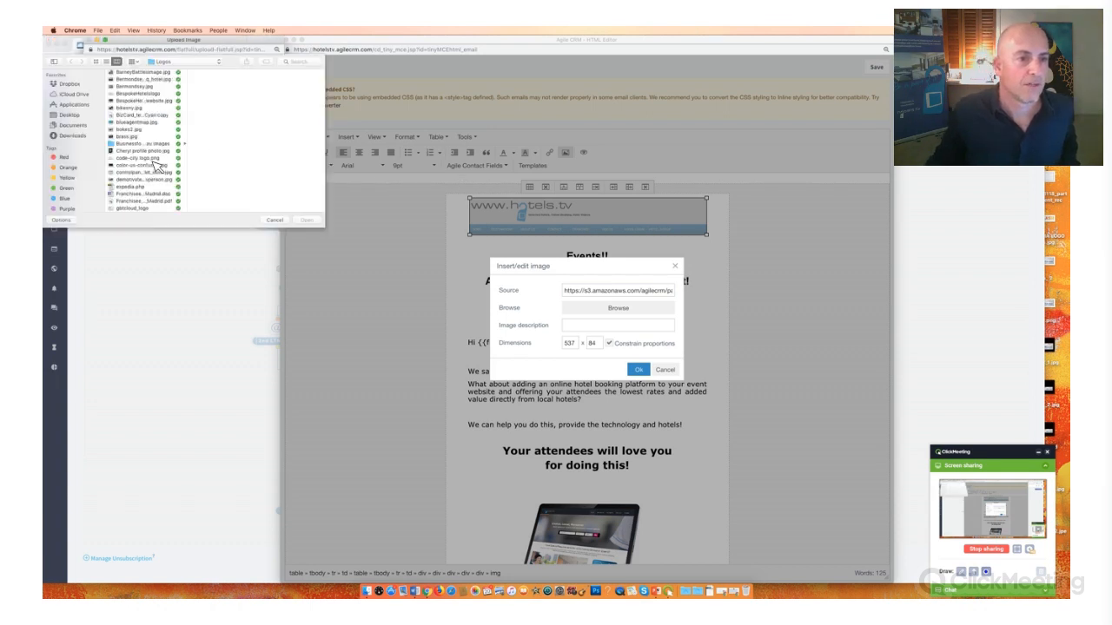
{"action": "scroll", "coordinate": [156, 165], "scroll_direction": "down", "scroll_amount": 10}
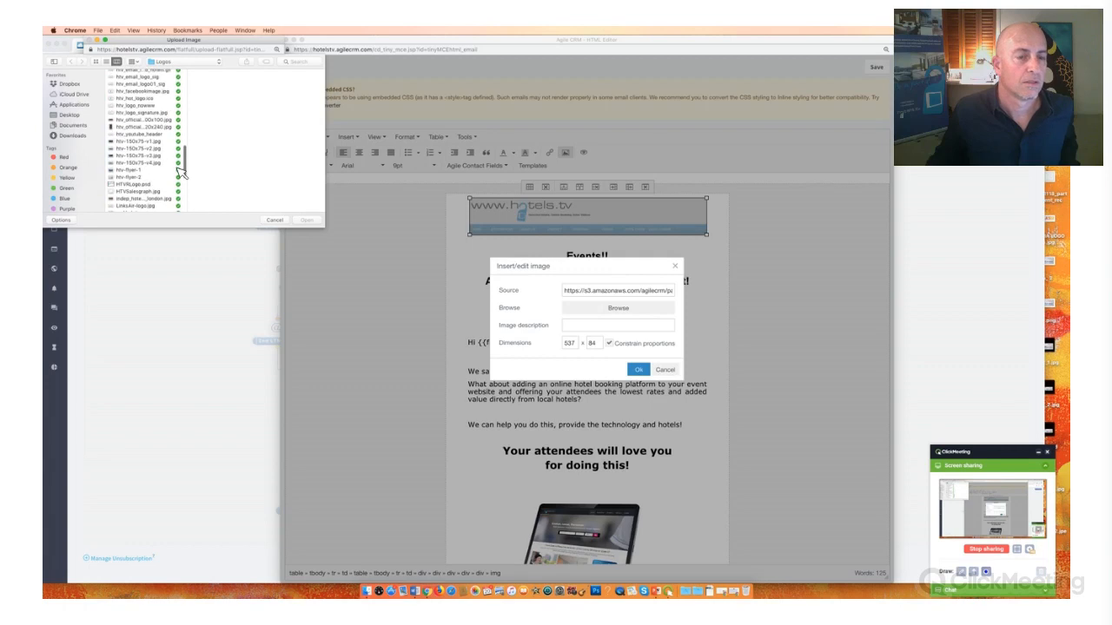
{"action": "scroll", "coordinate": [178, 174], "scroll_direction": "up", "scroll_amount": 4}
{"action": "left_click", "coordinate": [165, 158]}
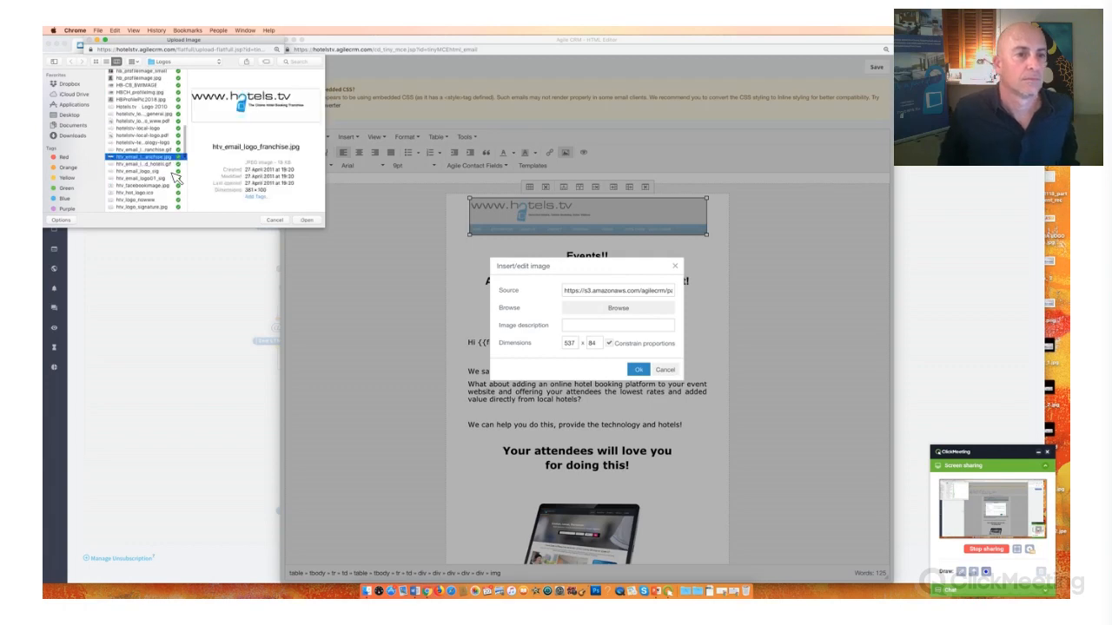
{"action": "key", "text": "Up"}
{"action": "key", "text": "Up"}
{"action": "key", "text": "Up"}
{"action": "key", "text": "Up"}
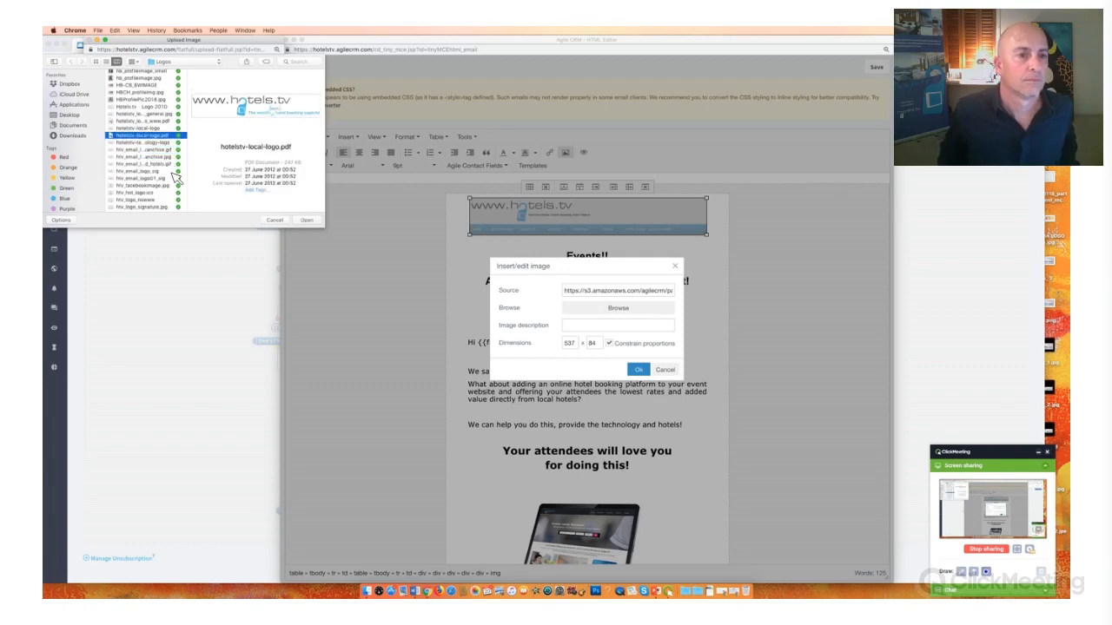
{"action": "key", "text": "Up"}
{"action": "key", "text": "Up"}
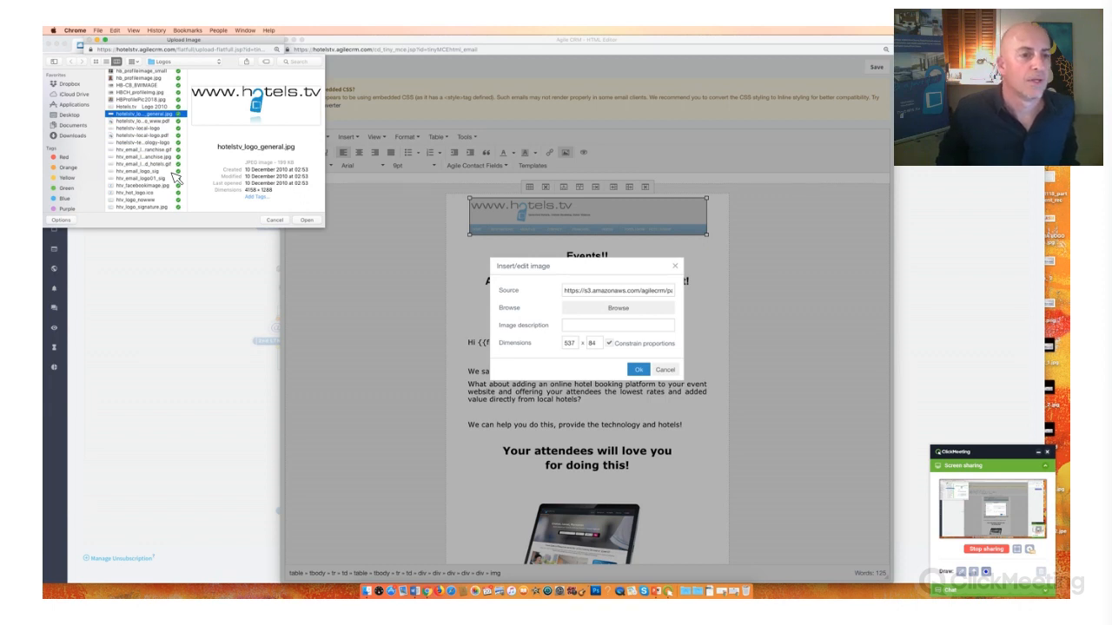
{"action": "key", "text": "Down"}
{"action": "key", "text": "Down"}
{"action": "key", "text": "Down"}
{"action": "key", "text": "Down"}
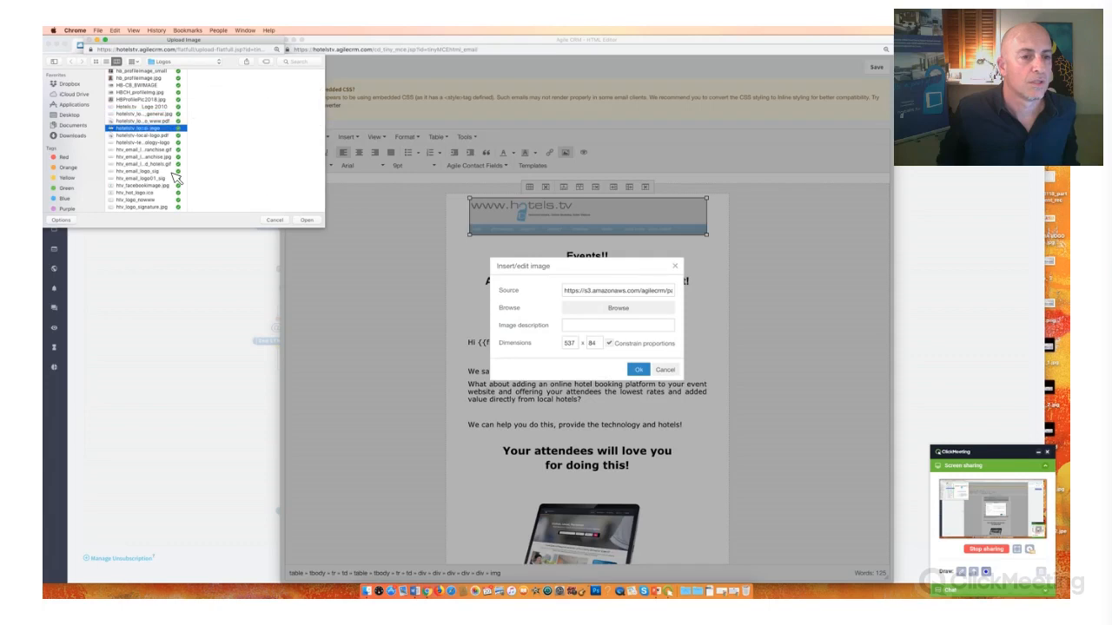
{"action": "key", "text": "Down"}
{"action": "key", "text": "Down"}
{"action": "key", "text": "Down"}
{"action": "key", "text": "Down"}
{"action": "key", "text": "Down"}
{"action": "key", "text": "Down"}
{"action": "key", "text": "Down"}
{"action": "key", "text": "Down"}
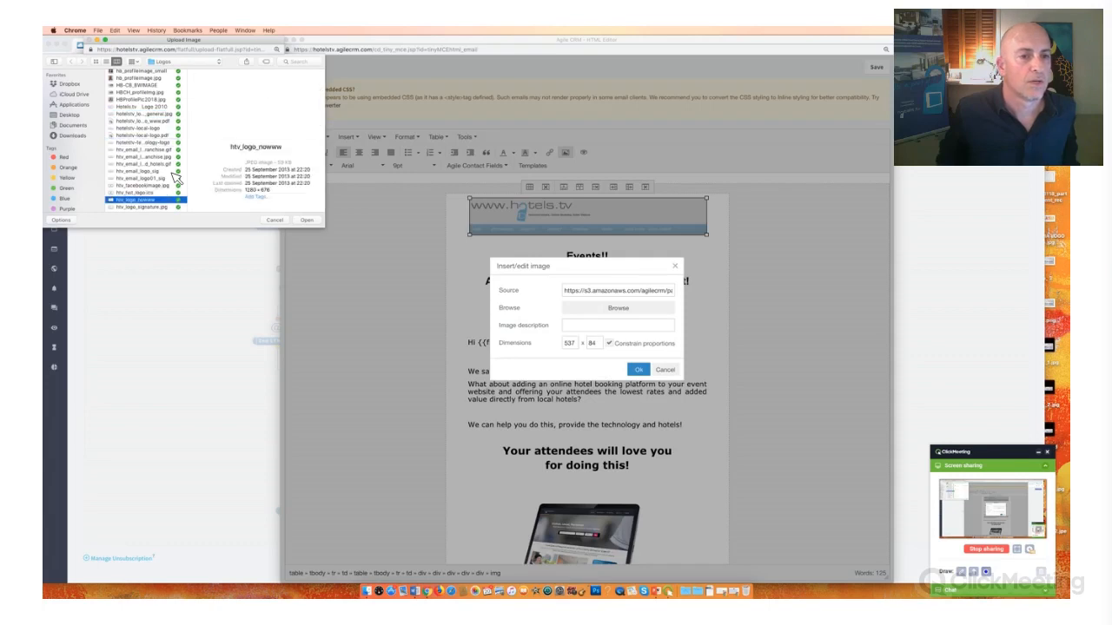
{"action": "key", "text": "Return"}
{"action": "left_click", "coordinate": [73, 163]}
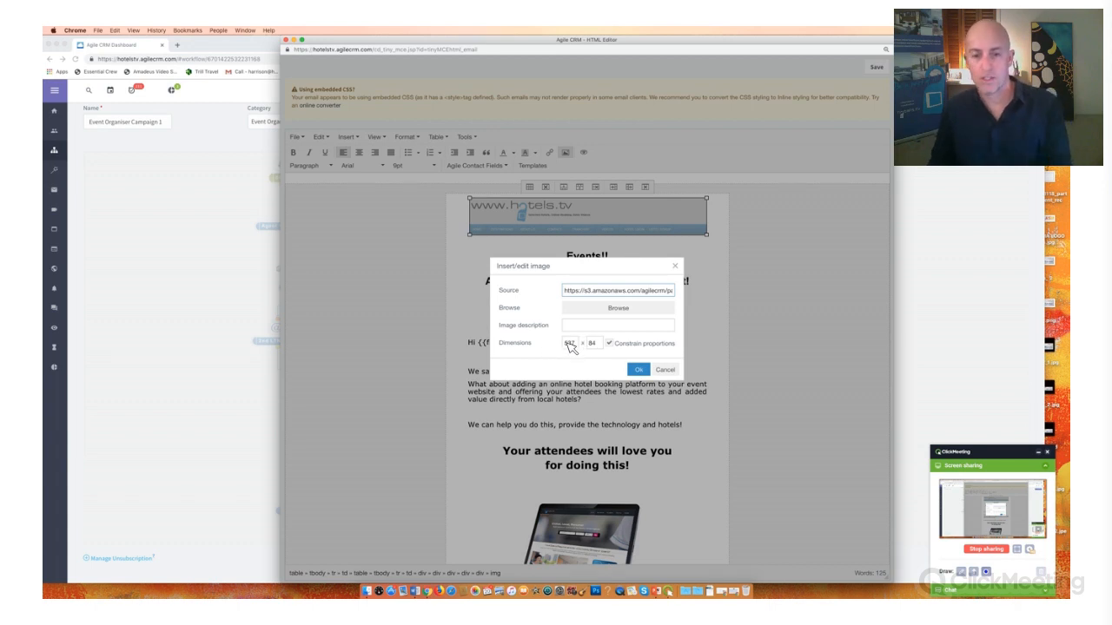
- Clear the image's width and height values and apply the new logo to the email header
{"action": "double_click", "coordinate": [569, 343]}
{"action": "key", "text": "BackSpace"}
{"action": "key", "text": "Tab"}
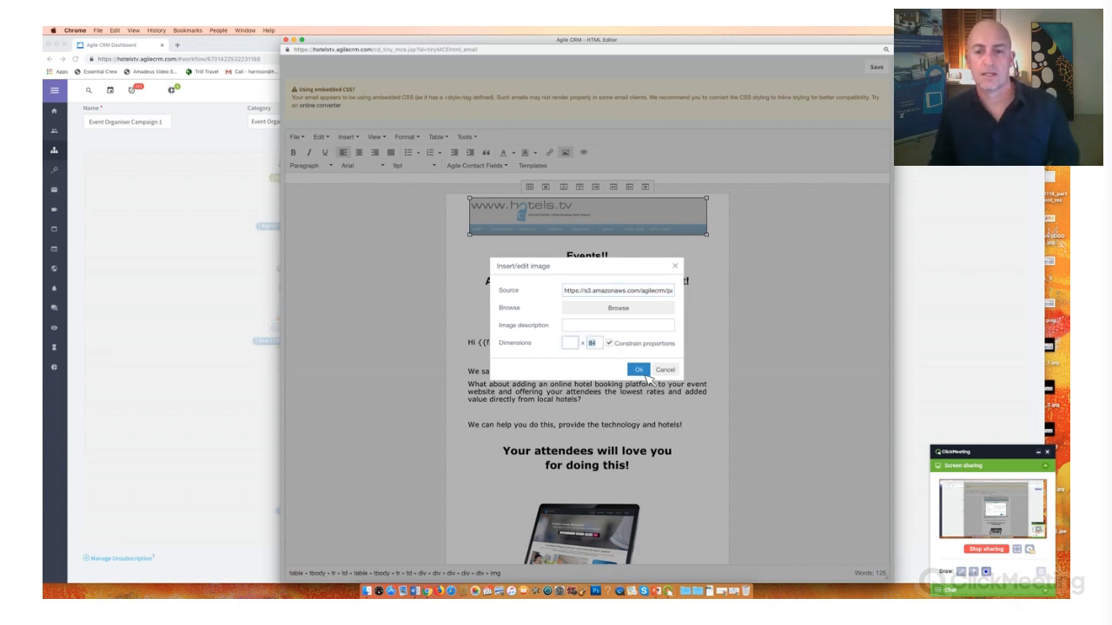
{"action": "key", "text": "BackSpace"}
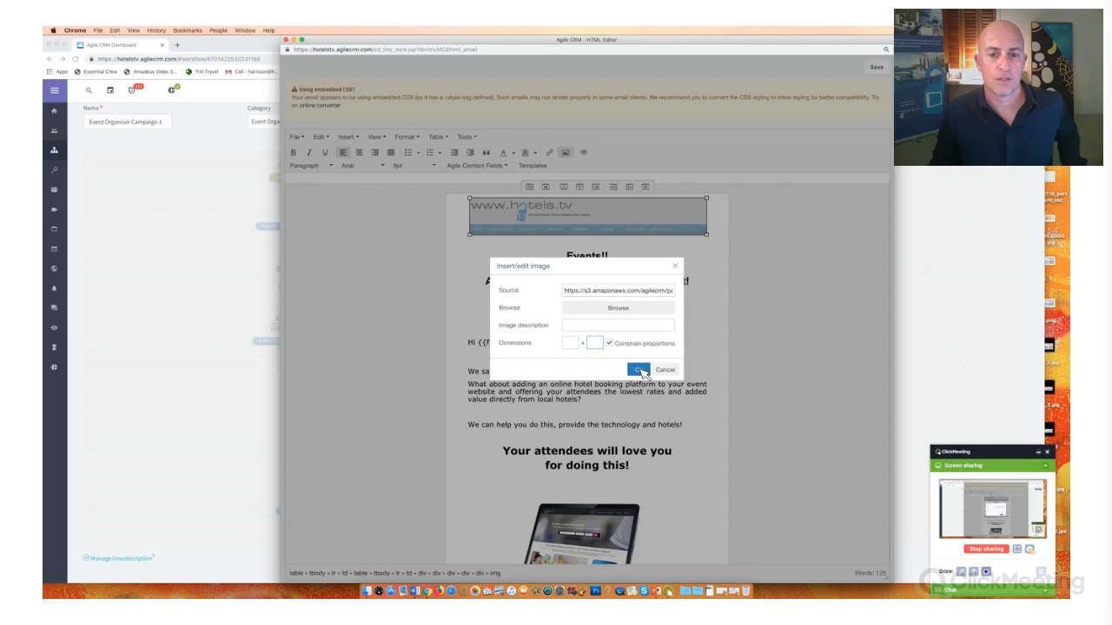
{"action": "left_click", "coordinate": [640, 370]}
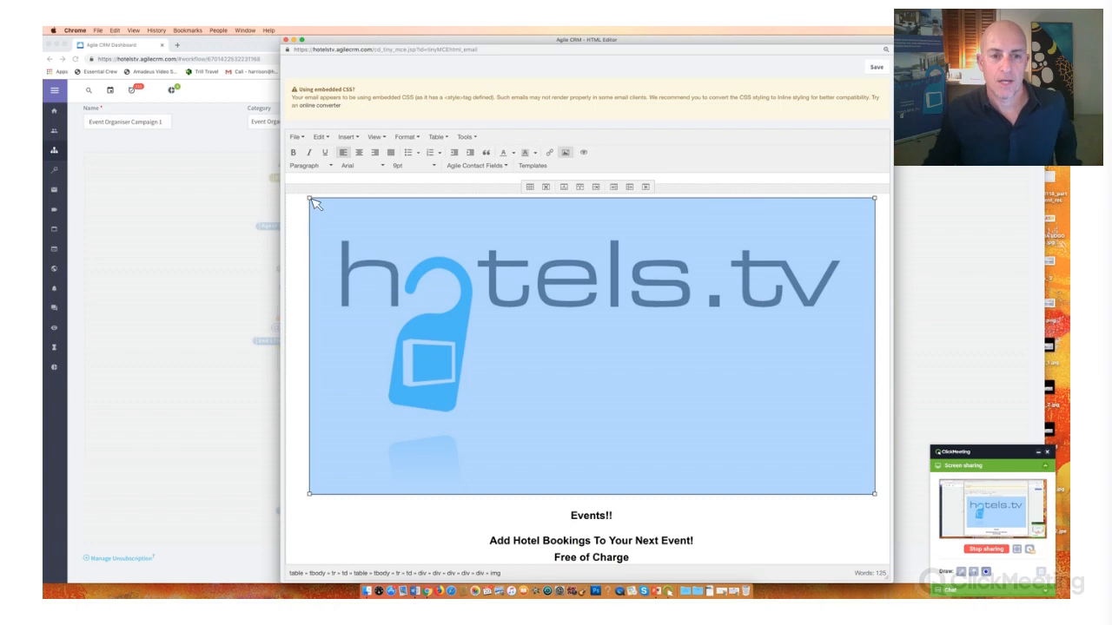
- Shrink the hotels.tv logo to about a third of the email's width and center it in the header
{"action": "left_click_drag", "start_coordinate": [315, 202], "coordinate": [764, 439]}
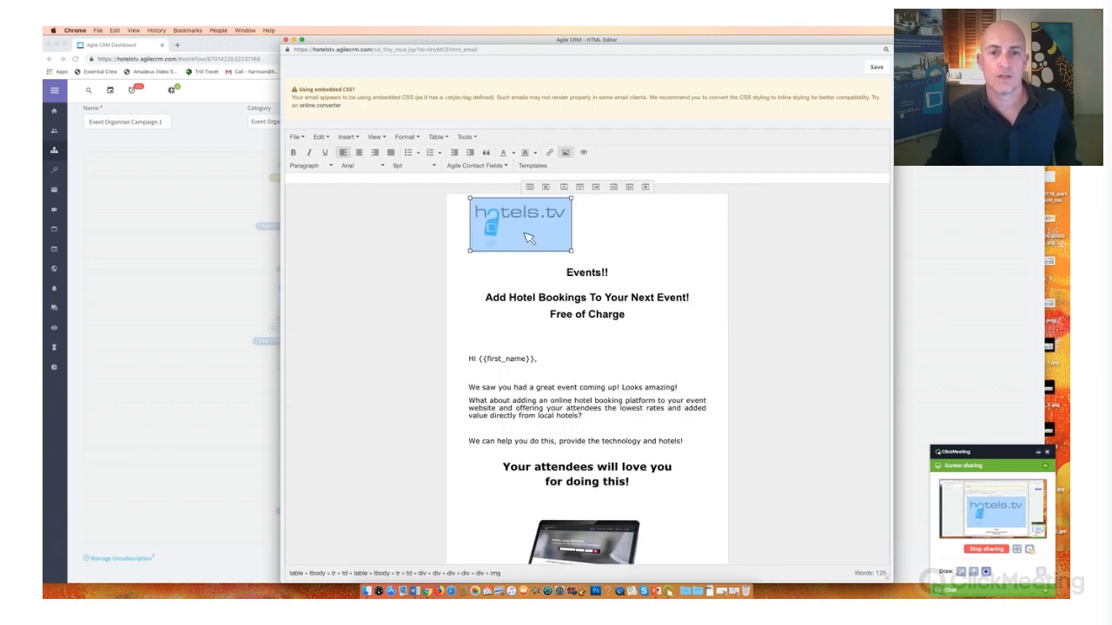
{"action": "left_click", "coordinate": [359, 152]}
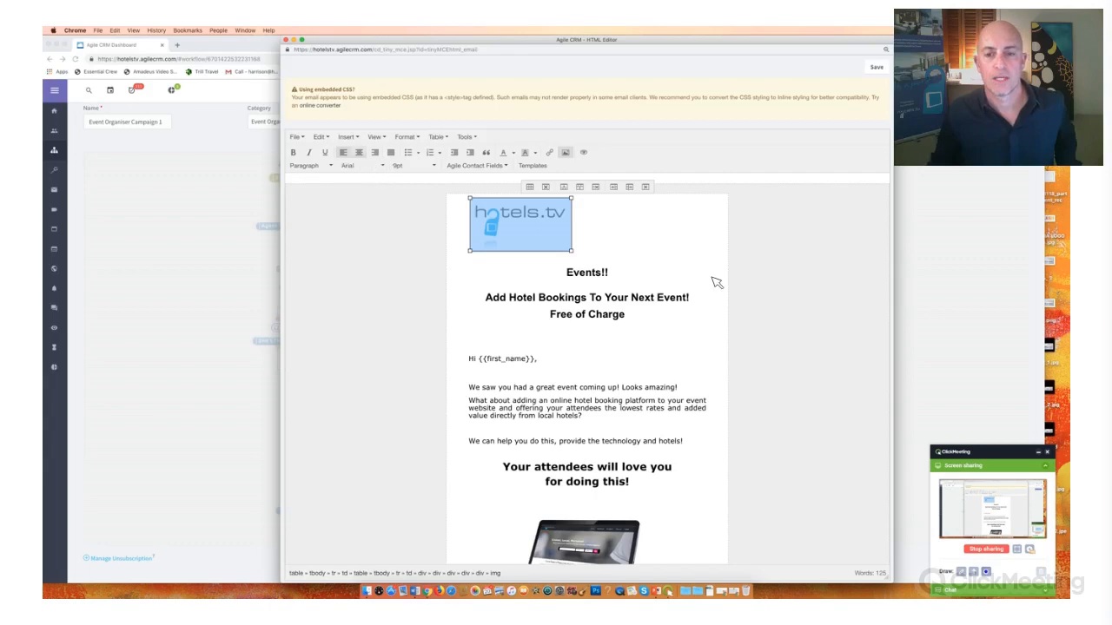
{"action": "left_click", "coordinate": [676, 259]}
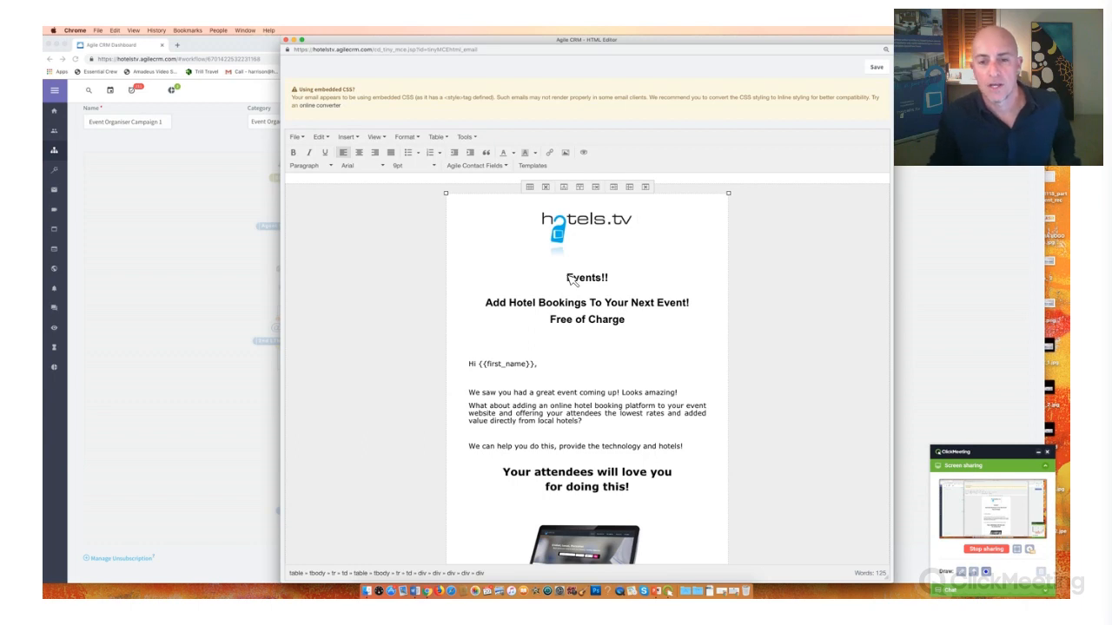
- Highlight the "Events!!" to "Free of Charge" heading lines, followed by the {{first_name}} placeholder in the greeting
{"action": "left_click_drag", "start_coordinate": [567, 276], "coordinate": [611, 338]}
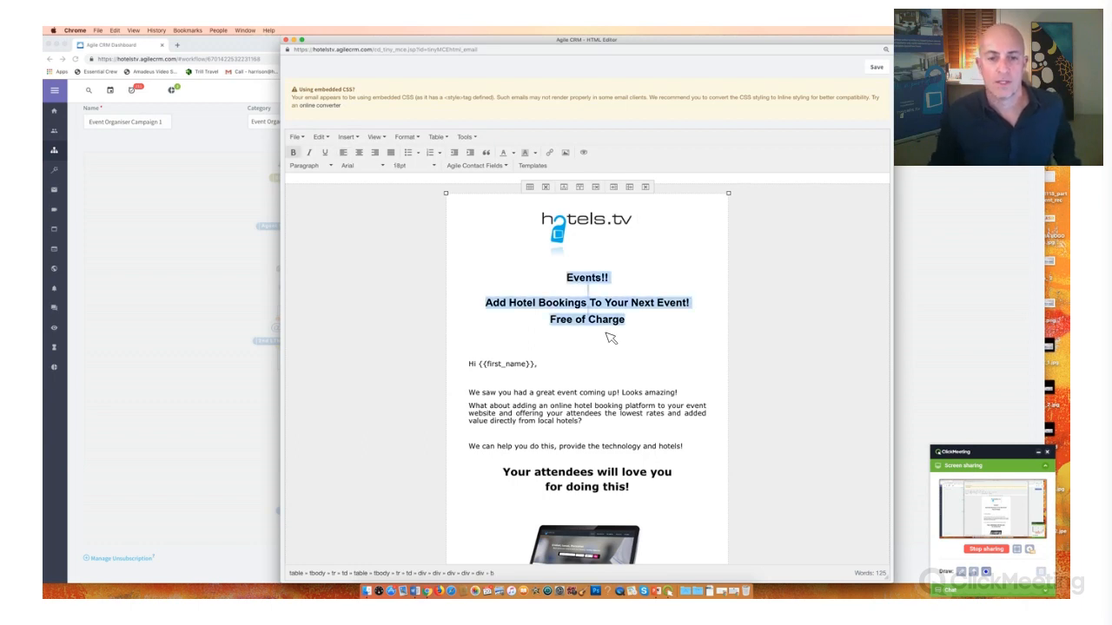
{"action": "left_click", "coordinate": [409, 241]}
{"action": "scroll", "coordinate": [484, 260], "scroll_direction": "down", "scroll_amount": 3}
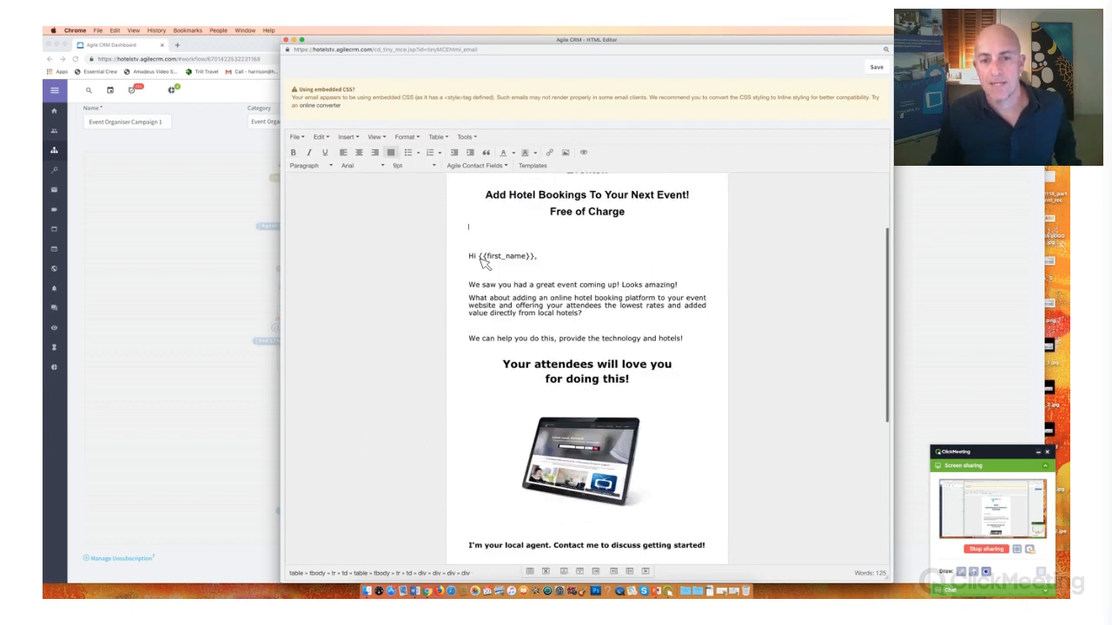
{"action": "left_click_drag", "start_coordinate": [478, 256], "coordinate": [537, 262]}
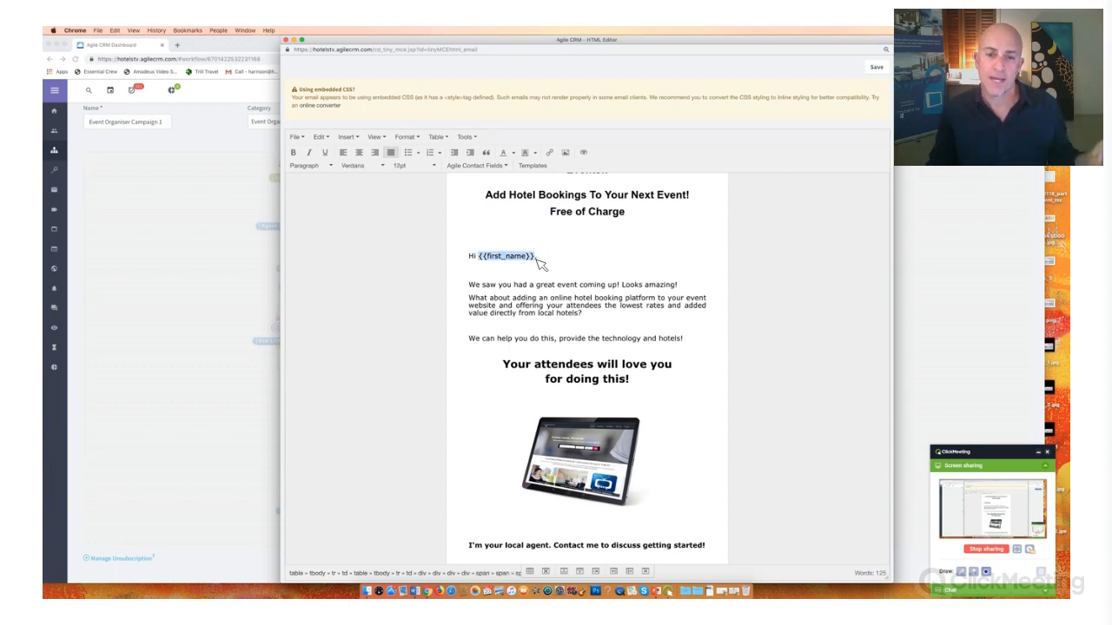
- Check the Agile Contact Fields available for personalizing the email, without inserting one
{"action": "scroll", "coordinate": [510, 166], "scroll_direction": "down", "scroll_amount": 1}
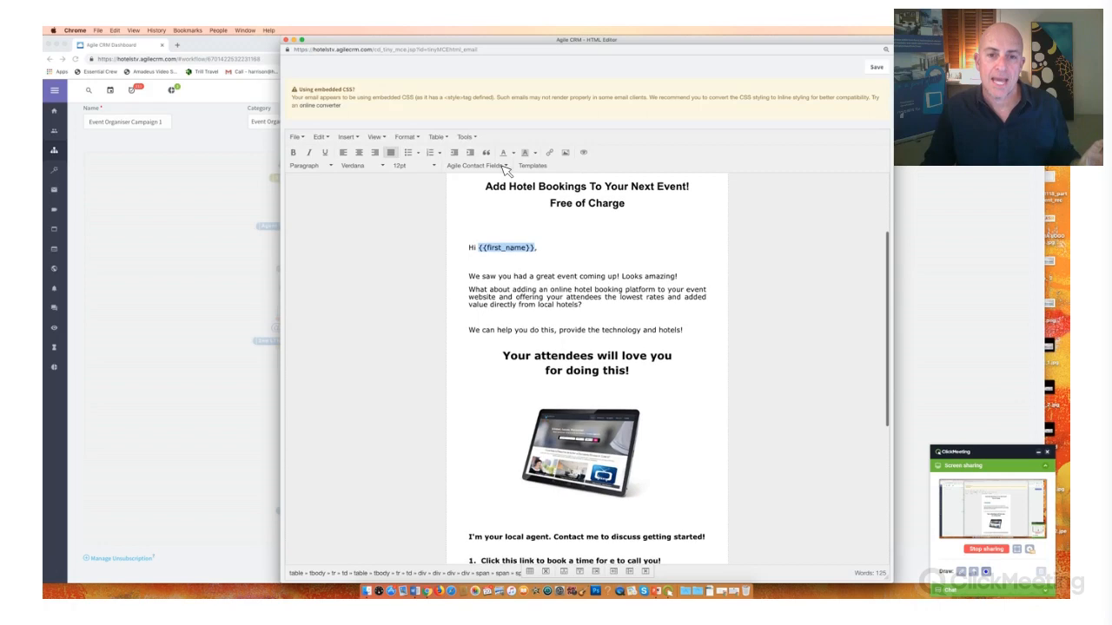
{"action": "left_click", "coordinate": [506, 167]}
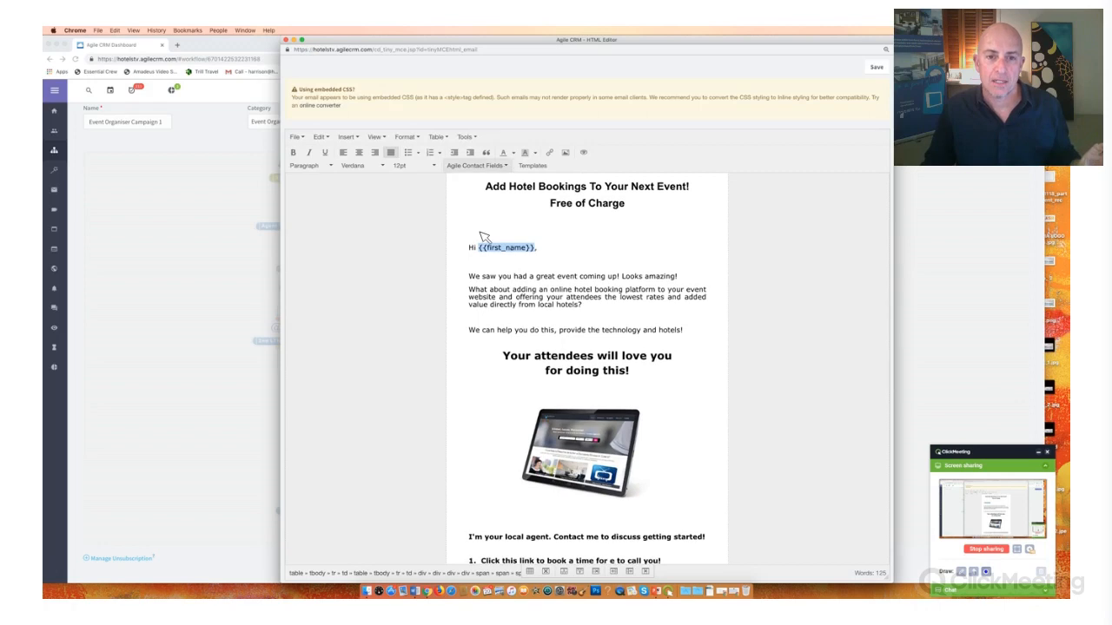
{"action": "left_click", "coordinate": [609, 249]}
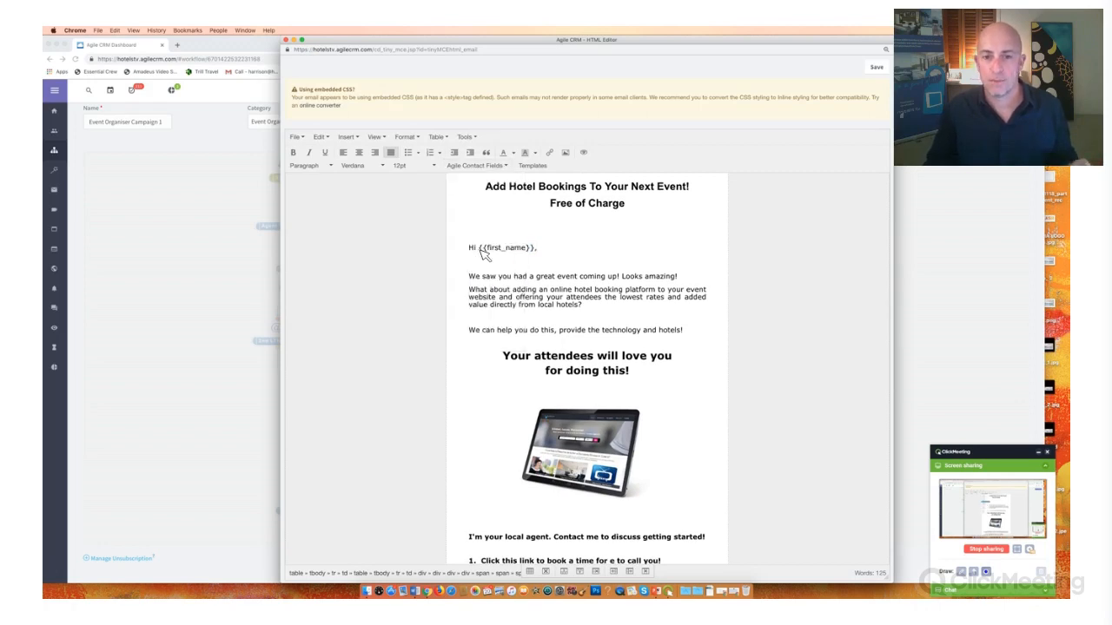
- Review the email body, highlighting the {{first_name}} placeholder, the online hotel booking paragraph and the "We can help you" line, through to the contact section
{"action": "left_click_drag", "start_coordinate": [535, 251], "coordinate": [537, 252]}
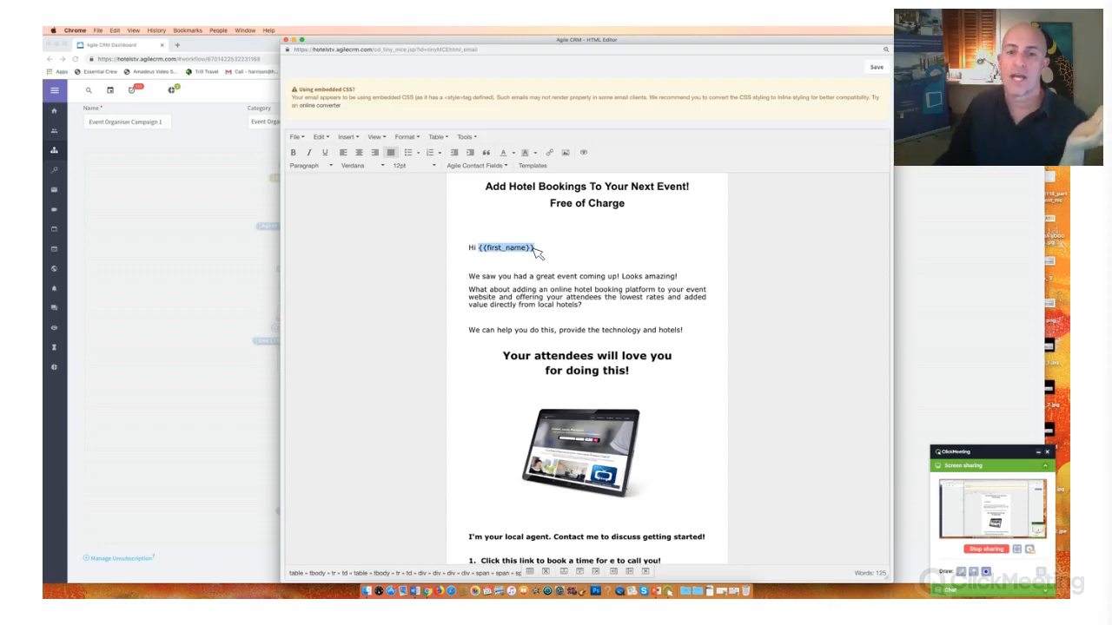
{"action": "left_click", "coordinate": [575, 302]}
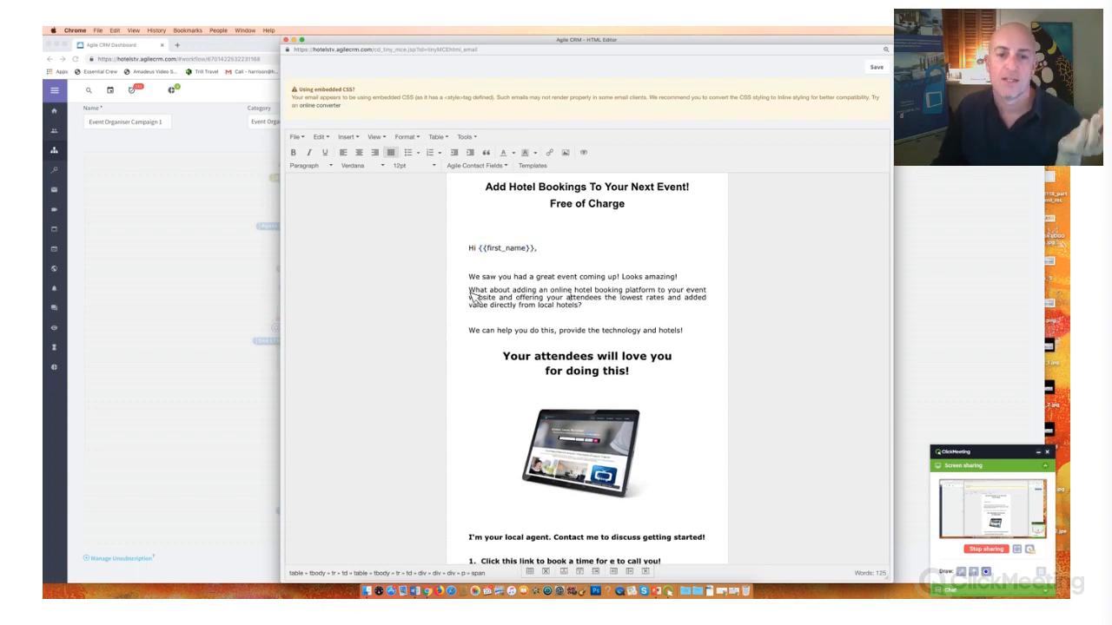
{"action": "left_click_drag", "start_coordinate": [470, 291], "coordinate": [556, 316]}
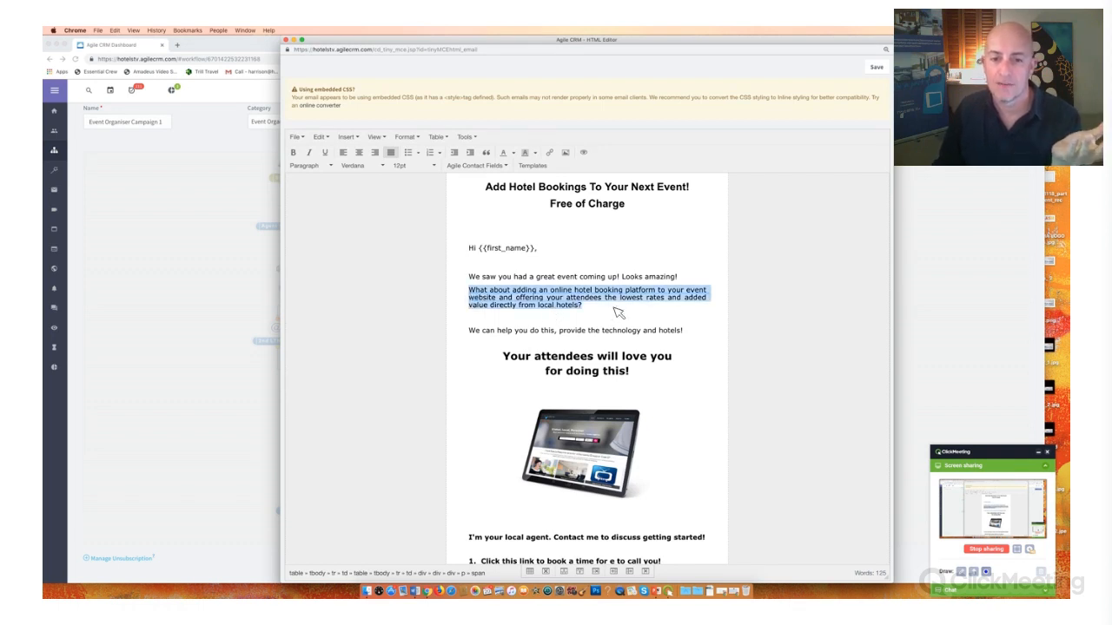
{"action": "left_click", "coordinate": [481, 333]}
{"action": "left_click_drag", "start_coordinate": [469, 334], "coordinate": [584, 336]}
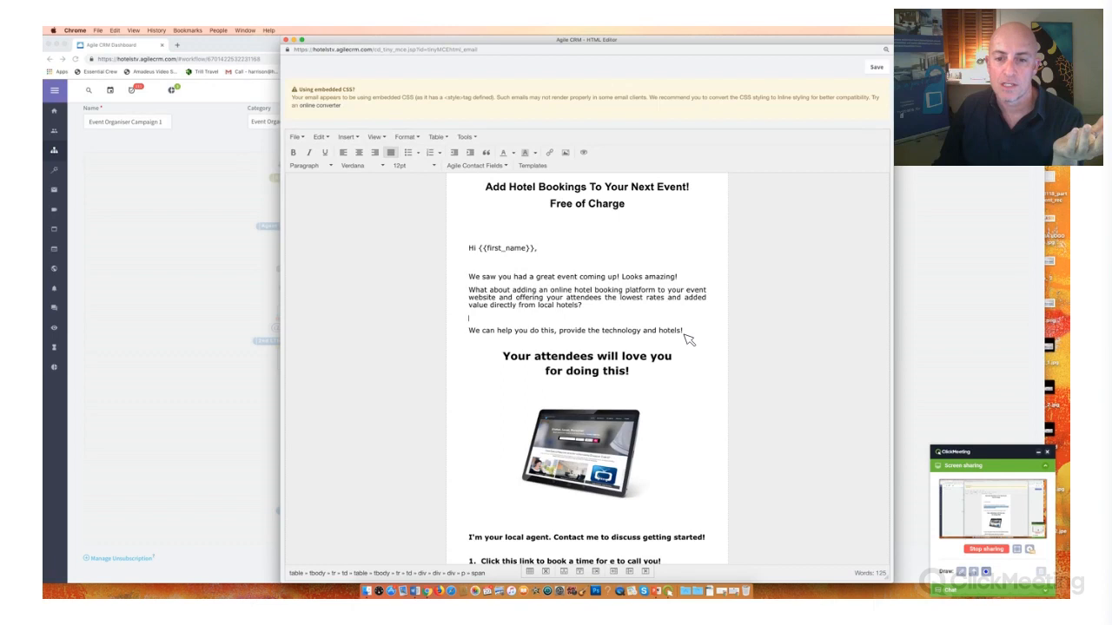
{"action": "left_click_drag", "start_coordinate": [690, 339], "coordinate": [687, 338]}
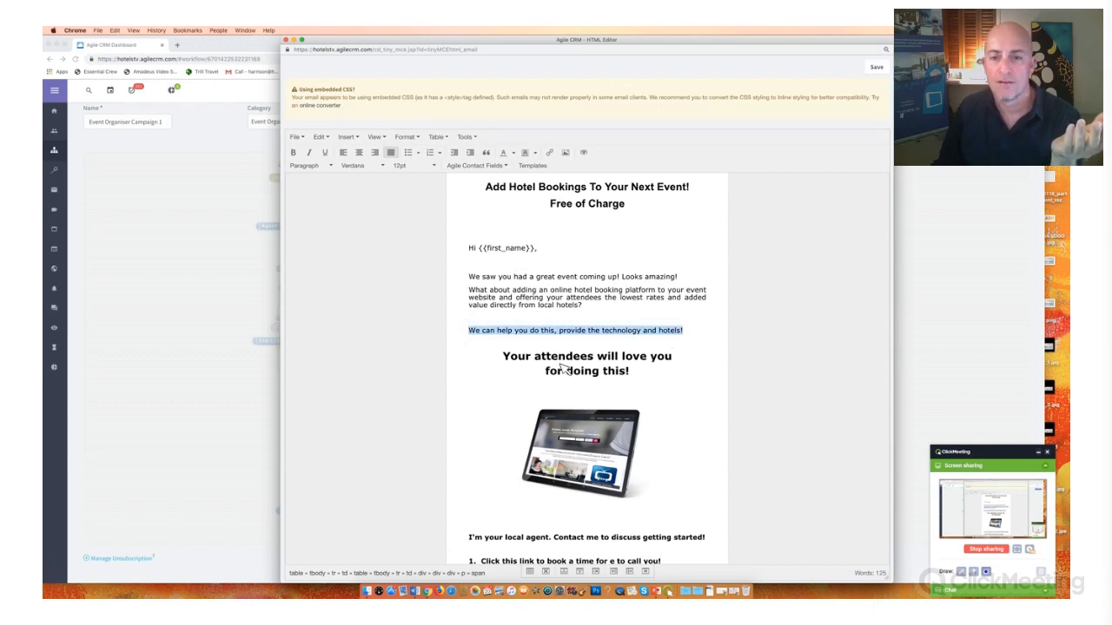
{"action": "scroll", "coordinate": [563, 368], "scroll_direction": "down", "scroll_amount": 5}
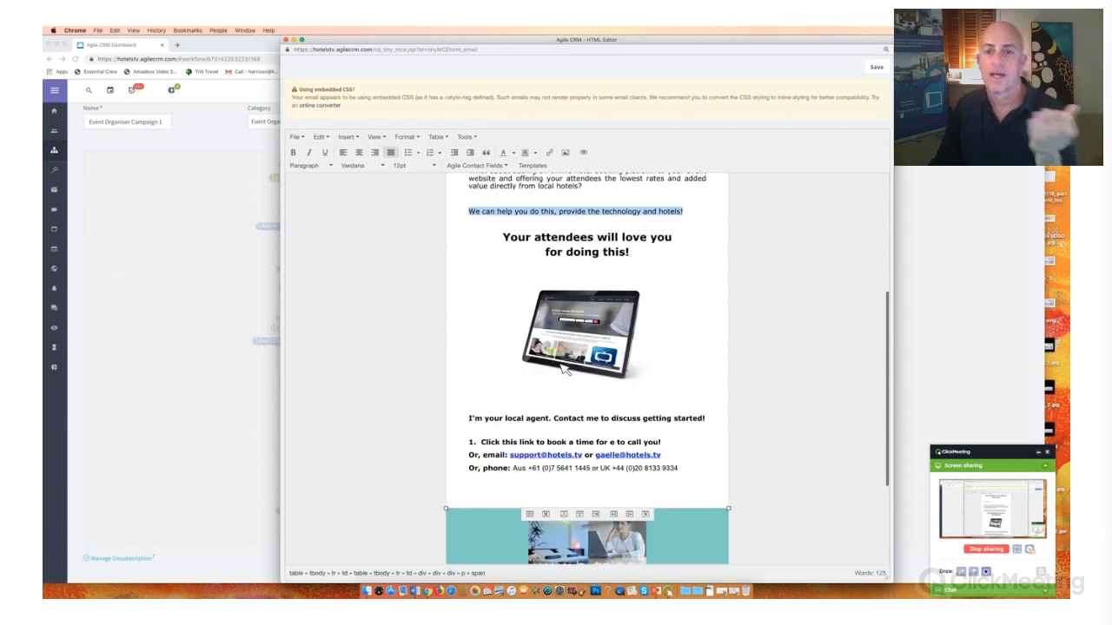
{"action": "scroll", "coordinate": [563, 368], "scroll_direction": "up", "scroll_amount": 1}
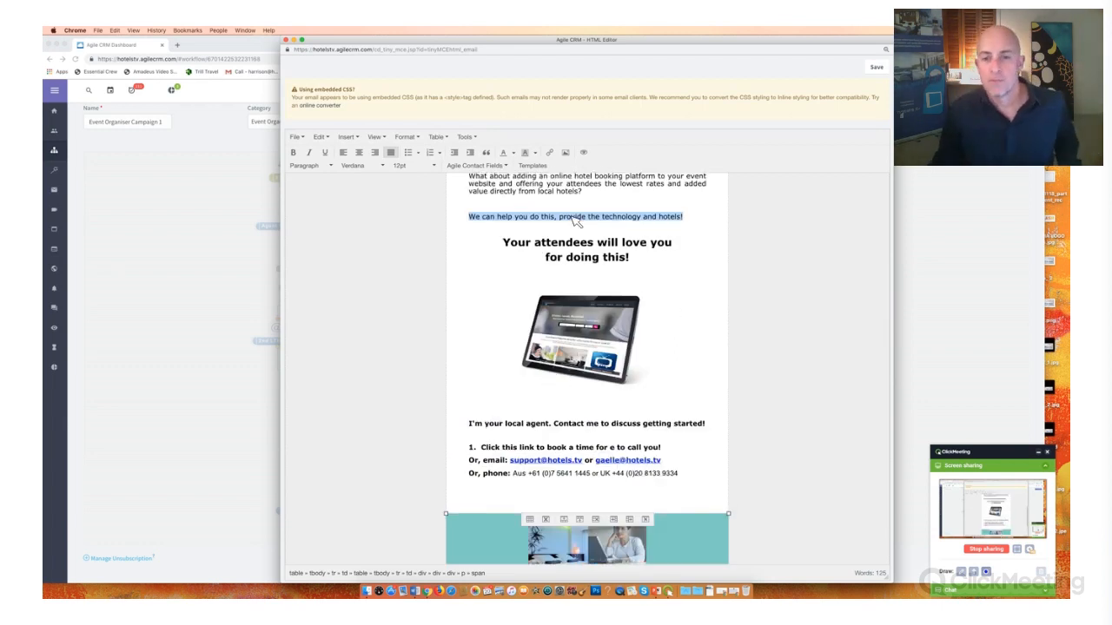
{"action": "scroll", "coordinate": [461, 263], "scroll_direction": "down", "scroll_amount": 4}
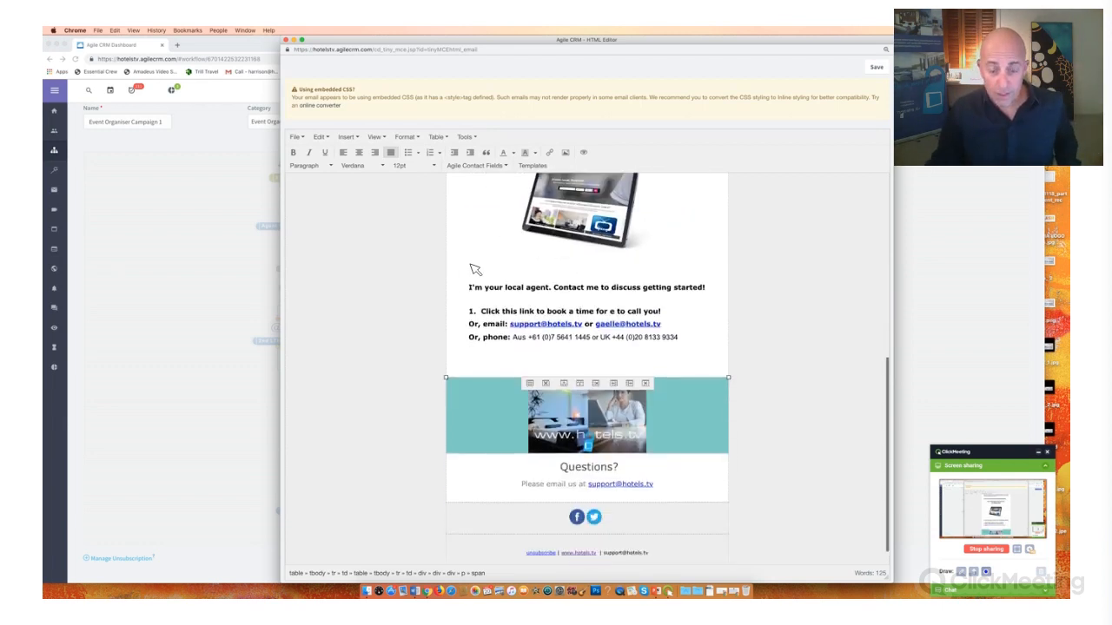
{"action": "scroll", "coordinate": [475, 269], "scroll_direction": "down", "scroll_amount": 1}
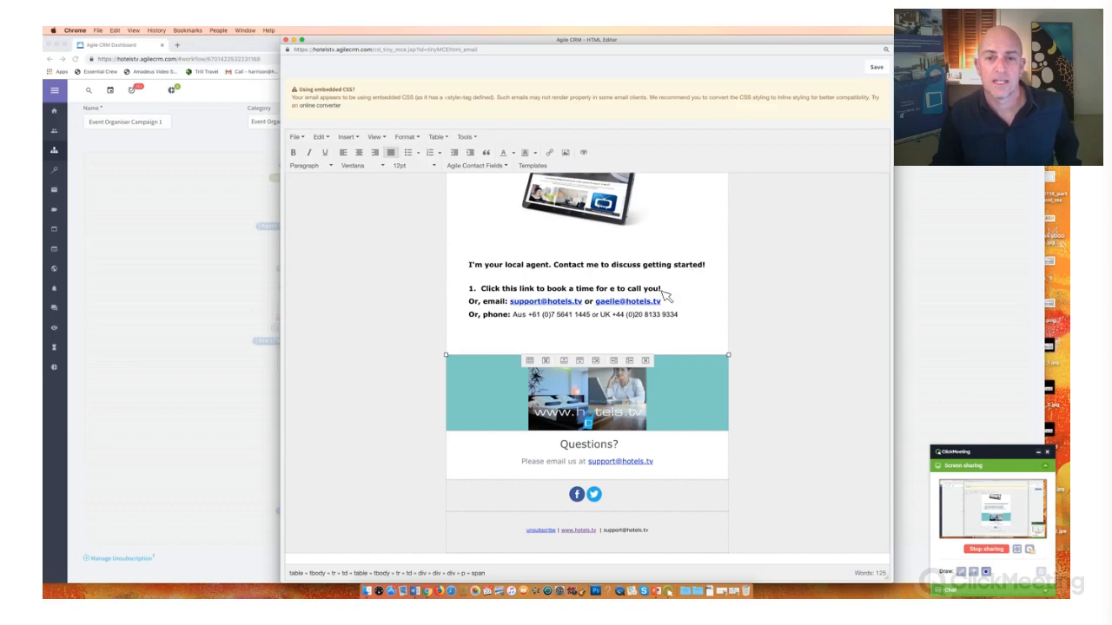
{"action": "scroll", "coordinate": [665, 295], "scroll_direction": "up", "scroll_amount": 1}
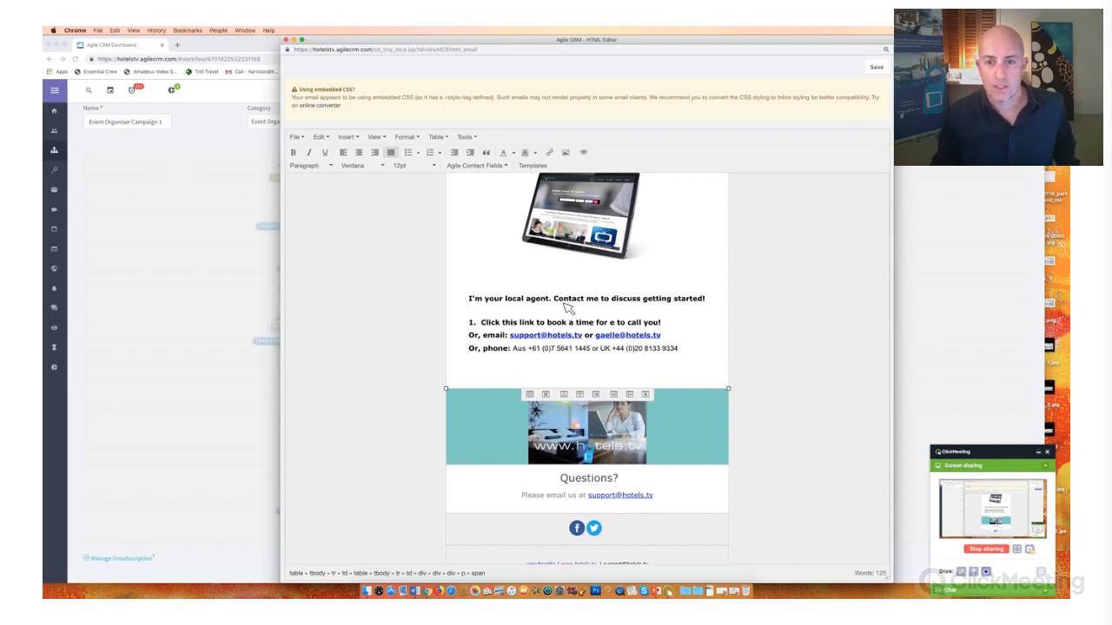
{"action": "left_click", "coordinate": [710, 301]}
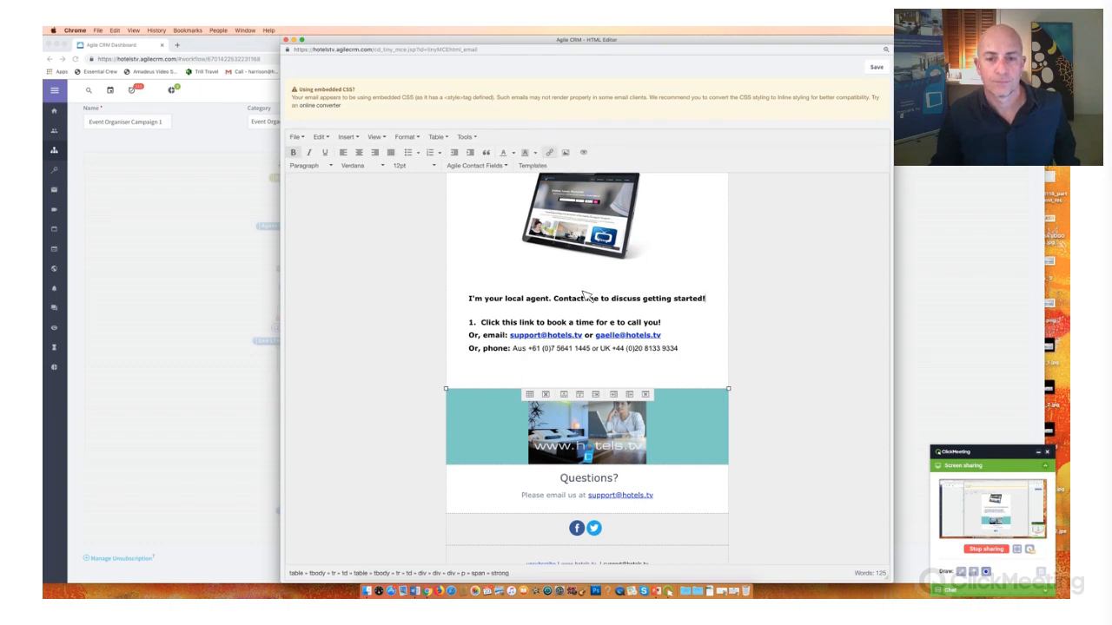
{"action": "key", "text": "super+k"}
{"action": "left_click", "coordinate": [551, 290]}
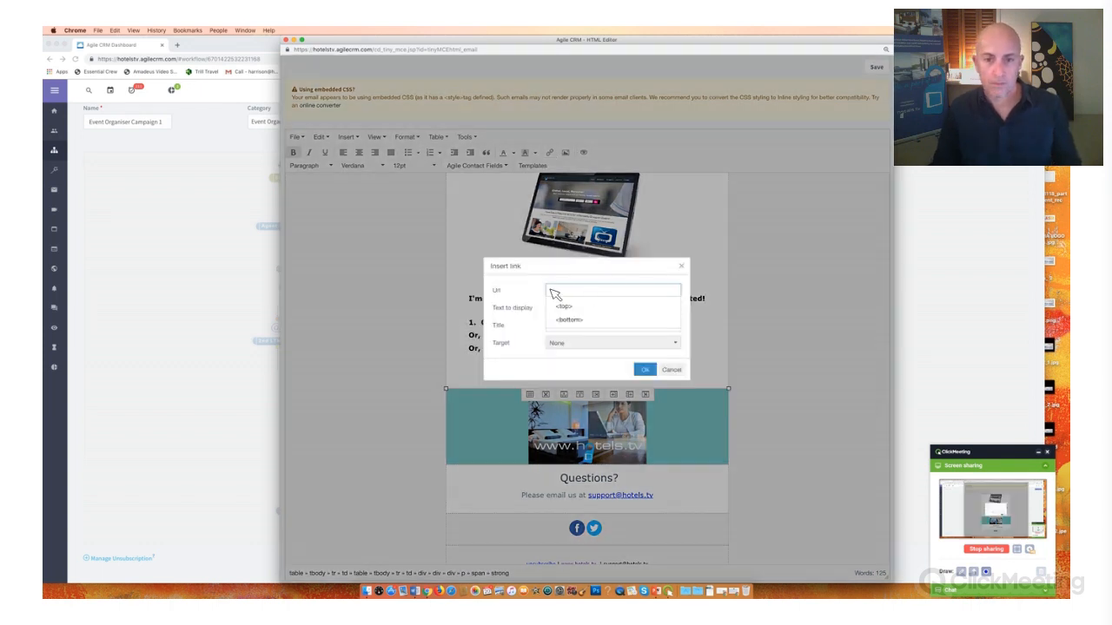
{"action": "key", "text": "super+v"}
{"action": "key", "text": "super+a"}
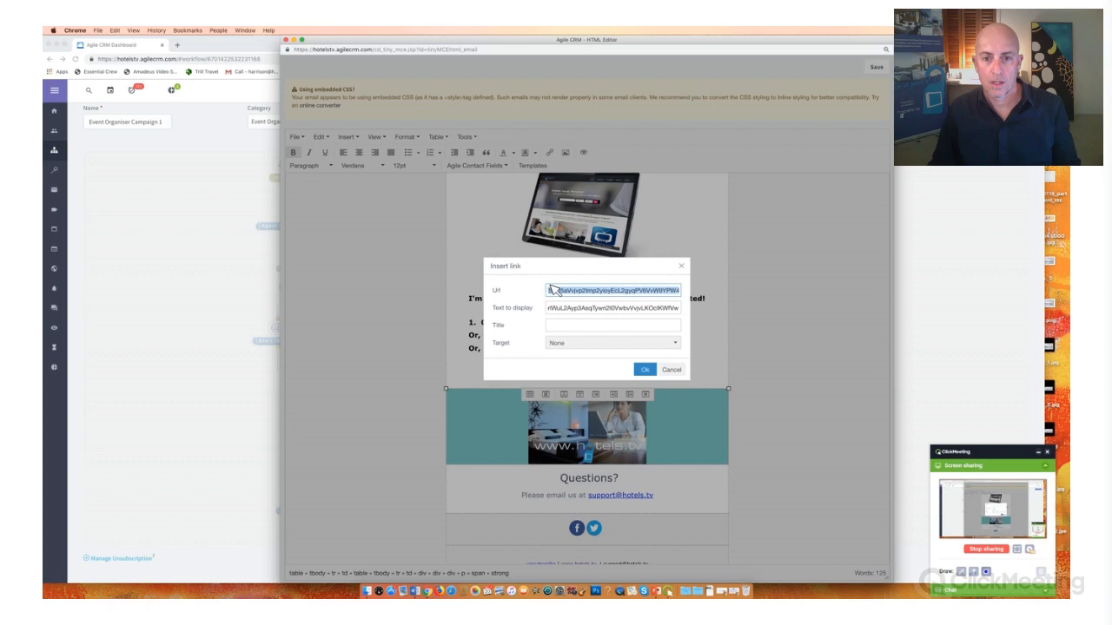
{"action": "left_click", "coordinate": [682, 267]}
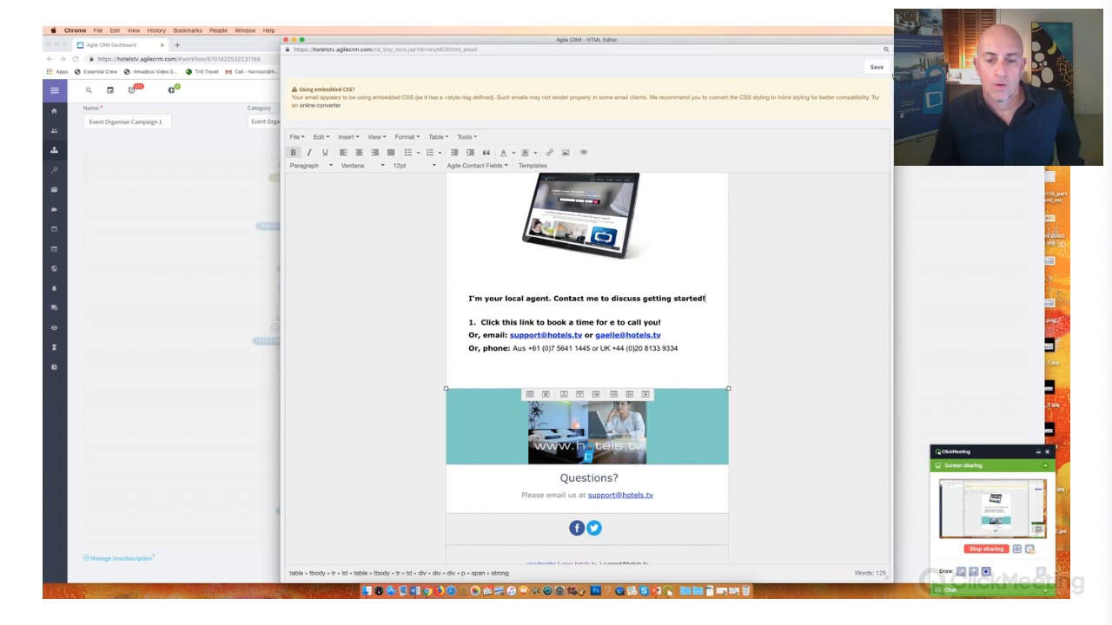
- Save the edited email and its campaign node, and dismiss the prompt to assign contacts to the campaign
{"action": "left_click", "coordinate": [878, 69]}
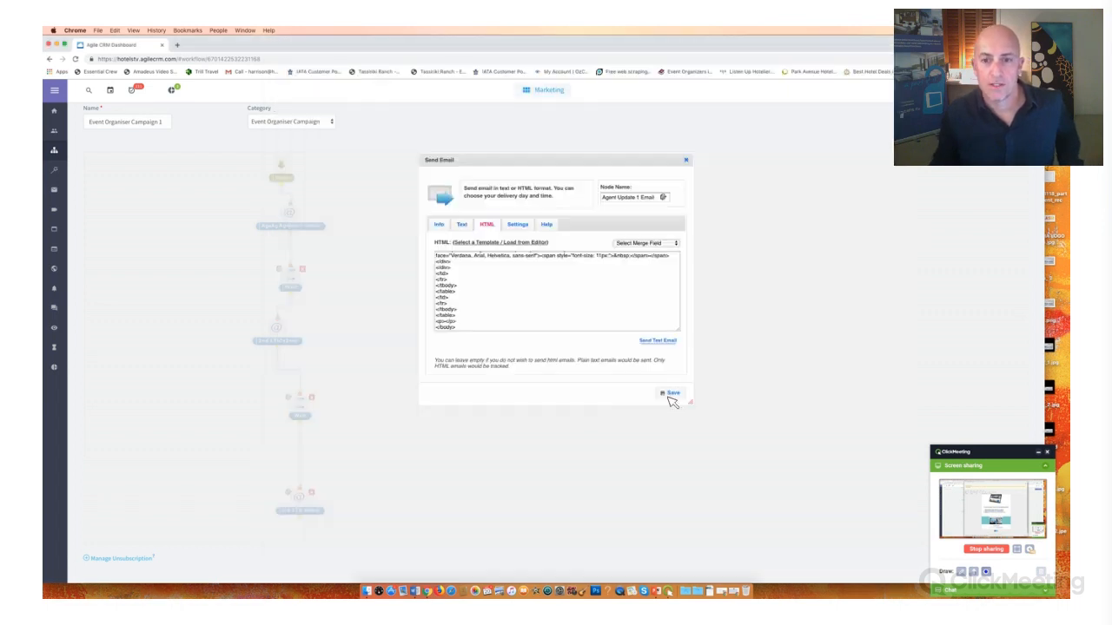
{"action": "left_click", "coordinate": [670, 397]}
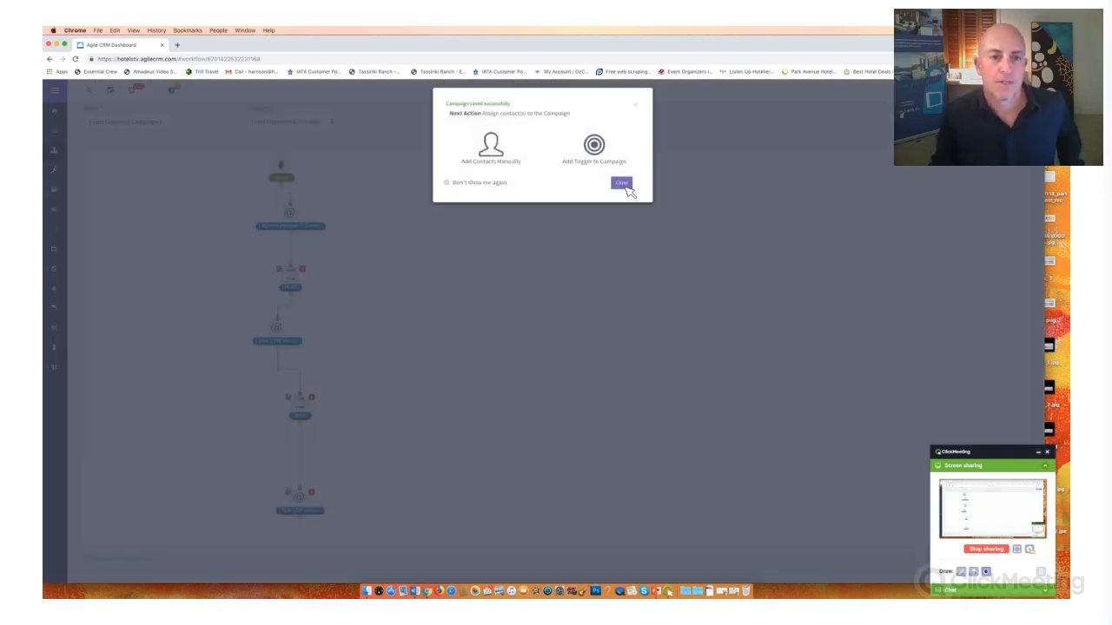
{"action": "left_click", "coordinate": [622, 181]}
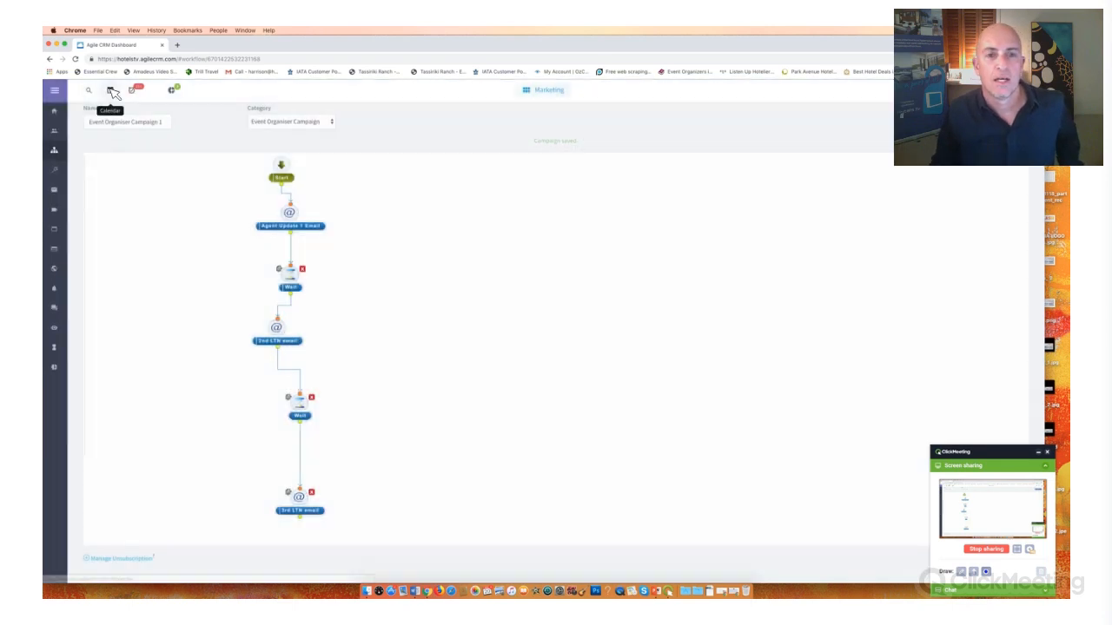
- Open the calendar's Online Scheduling preferences and select the full Scheduling URL
{"action": "left_click", "coordinate": [111, 92]}
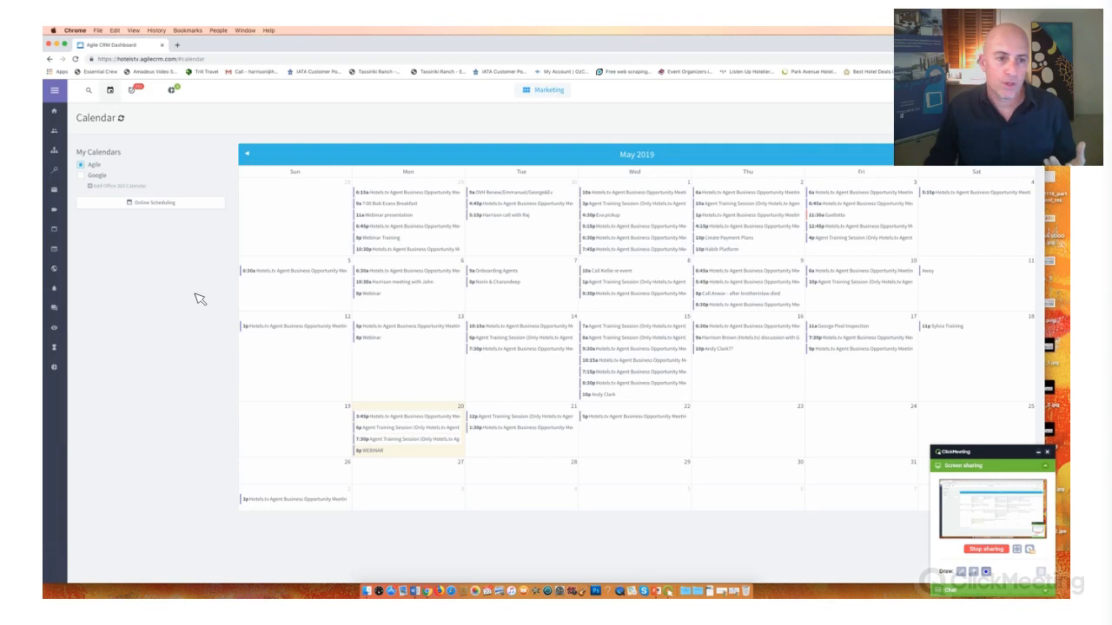
{"action": "left_click", "coordinate": [208, 203]}
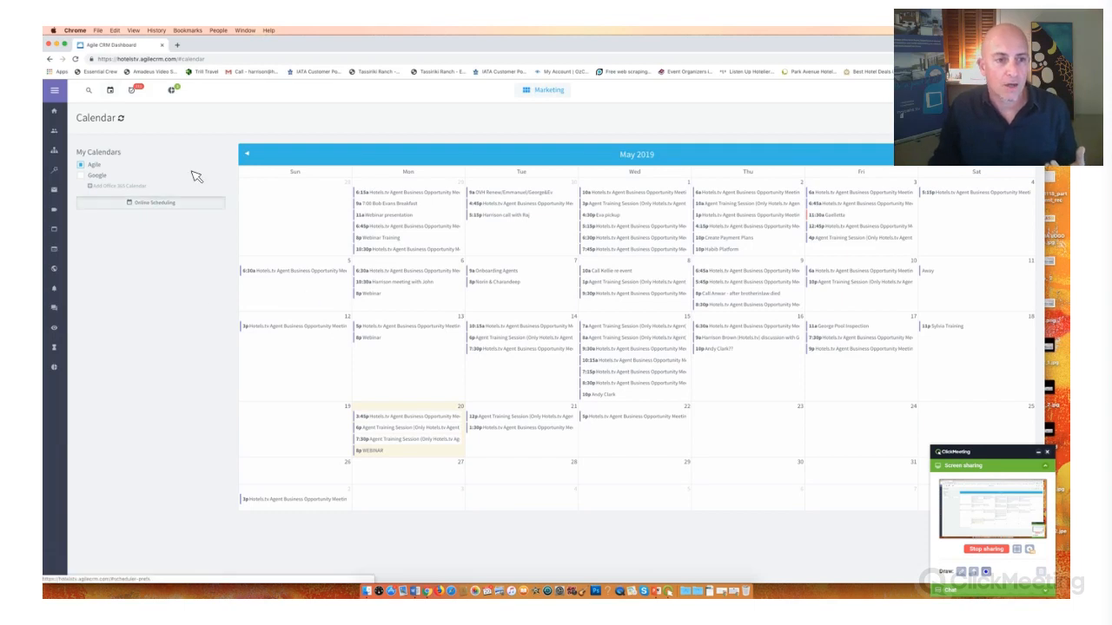
{"action": "left_click_drag", "start_coordinate": [186, 189], "coordinate": [325, 200]}
{"action": "left_click_drag", "start_coordinate": [174, 190], "coordinate": [327, 193]}
{"action": "key", "text": "super+c"}
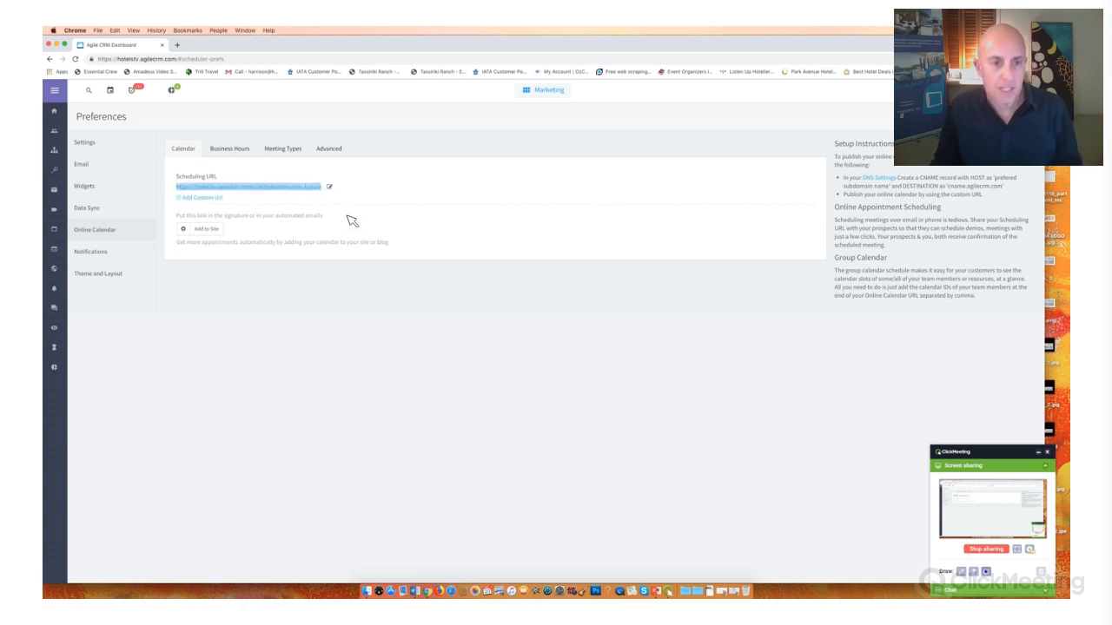
- Open Event Organiser Campaign 1 from its category and load the Agent Update 1 Email into the HTML editor
{"action": "left_click", "coordinate": [56, 153]}
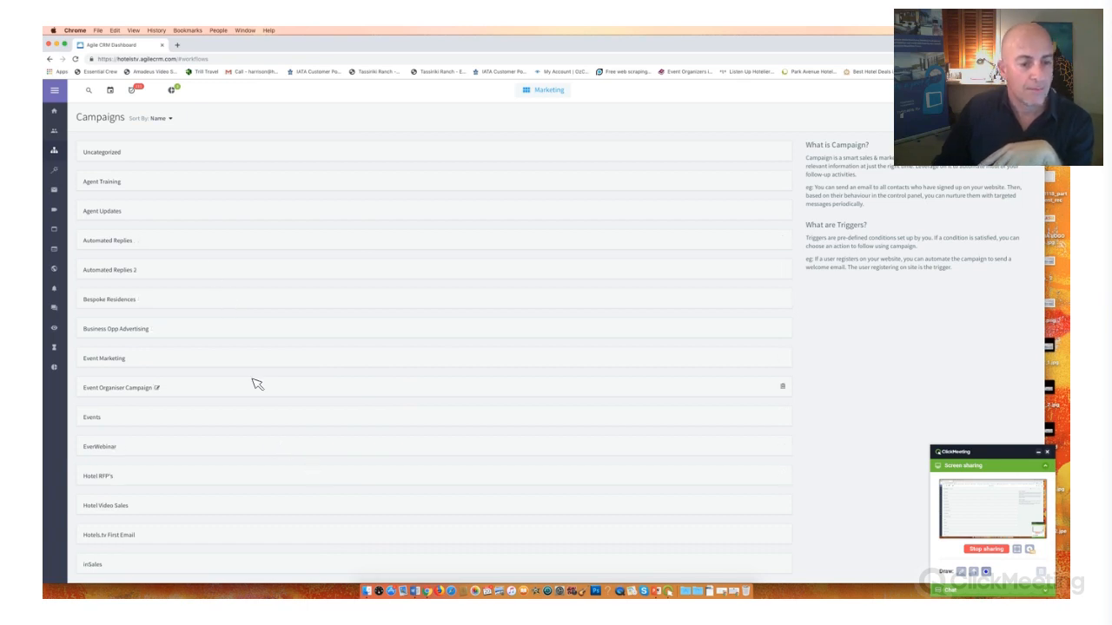
{"action": "left_click", "coordinate": [117, 388]}
{"action": "scroll", "coordinate": [159, 215], "scroll_direction": "down", "scroll_amount": 3}
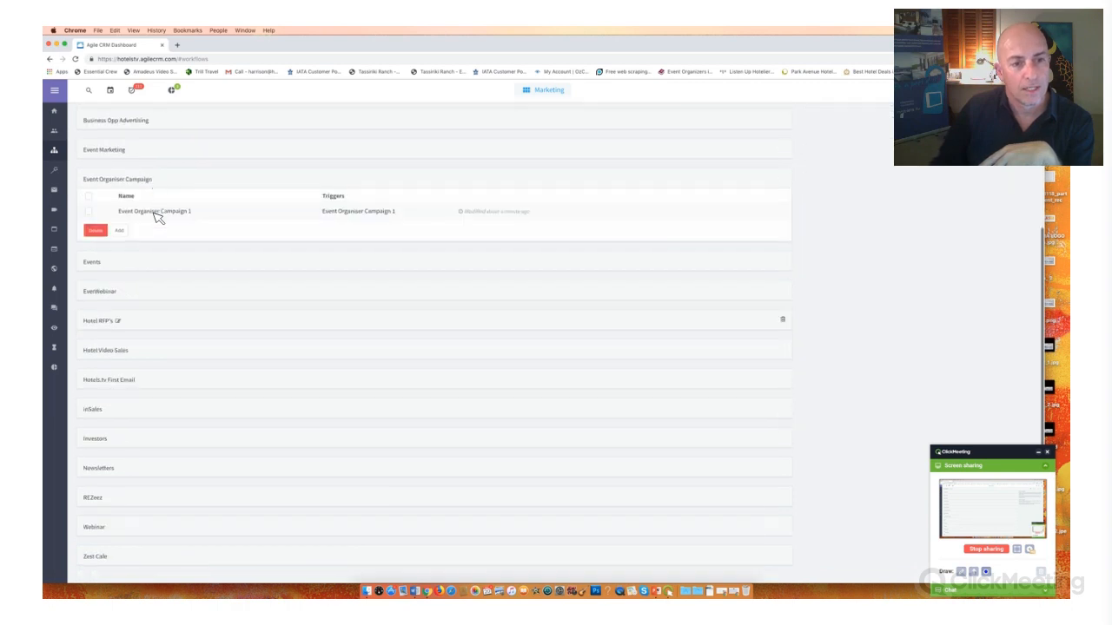
{"action": "left_click", "coordinate": [153, 213]}
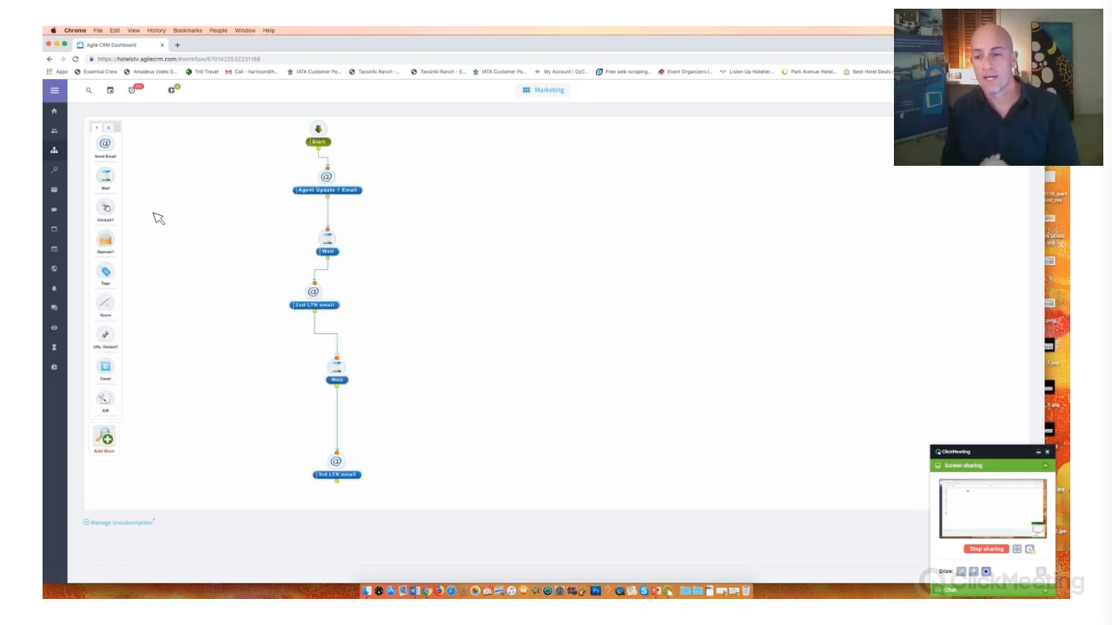
{"action": "double_click", "coordinate": [322, 173]}
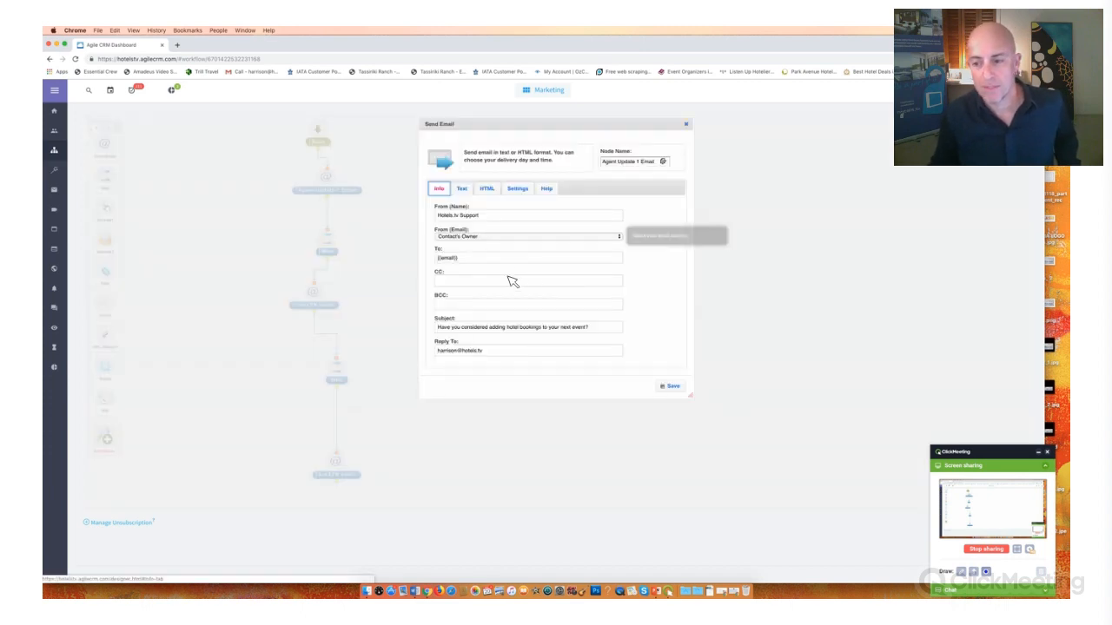
{"action": "left_click", "coordinate": [488, 190]}
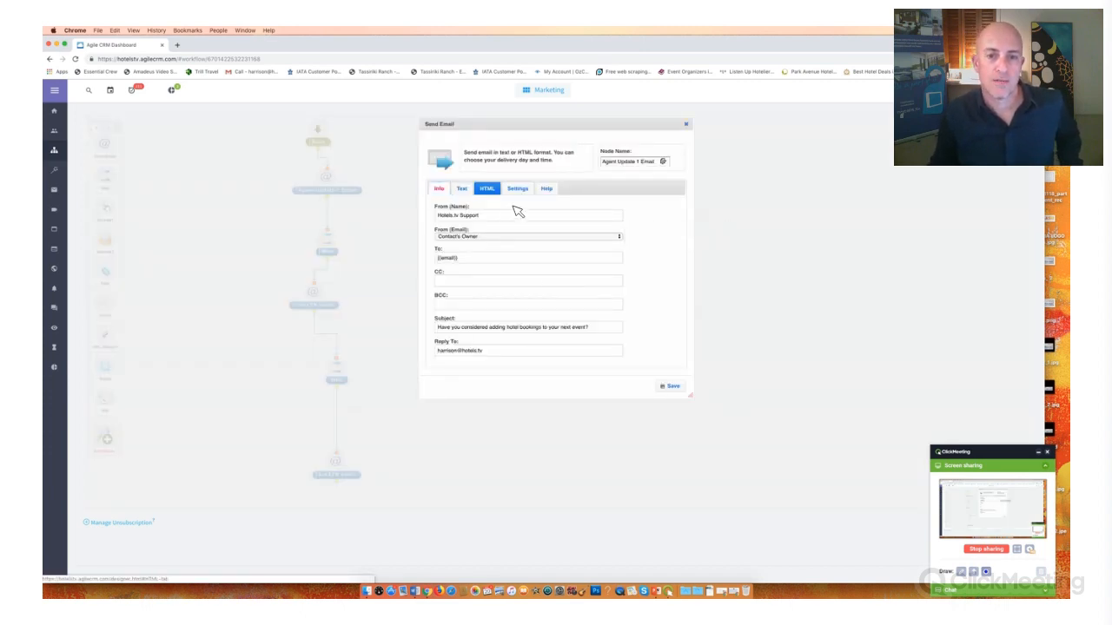
{"action": "left_click", "coordinate": [514, 207]}
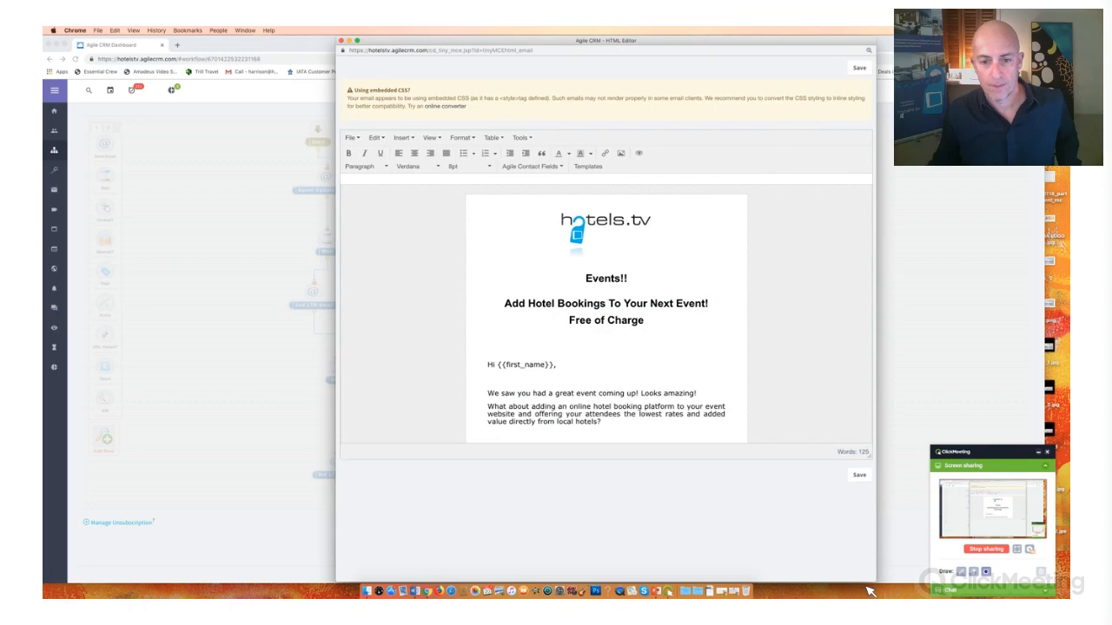
- Reword the first contact option to read "Click this link to book a time to discuss your event hotel booking"
{"action": "scroll", "coordinate": [671, 444], "scroll_direction": "down", "scroll_amount": 10}
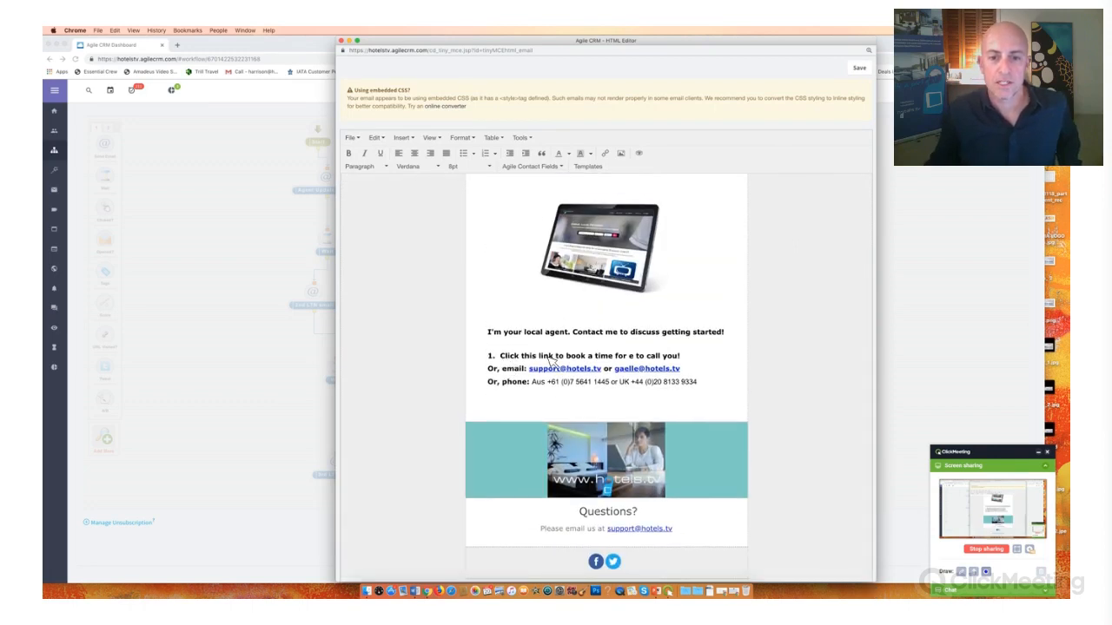
{"action": "left_click_drag", "start_coordinate": [500, 356], "coordinate": [553, 356]}
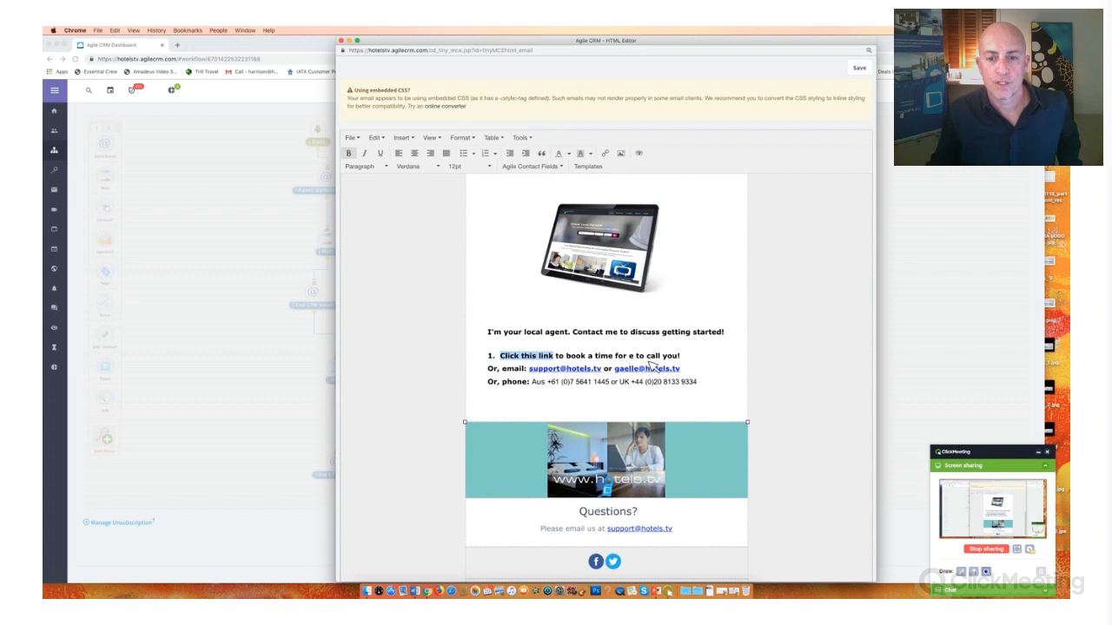
{"action": "left_click_drag", "start_coordinate": [650, 367], "coordinate": [641, 373]}
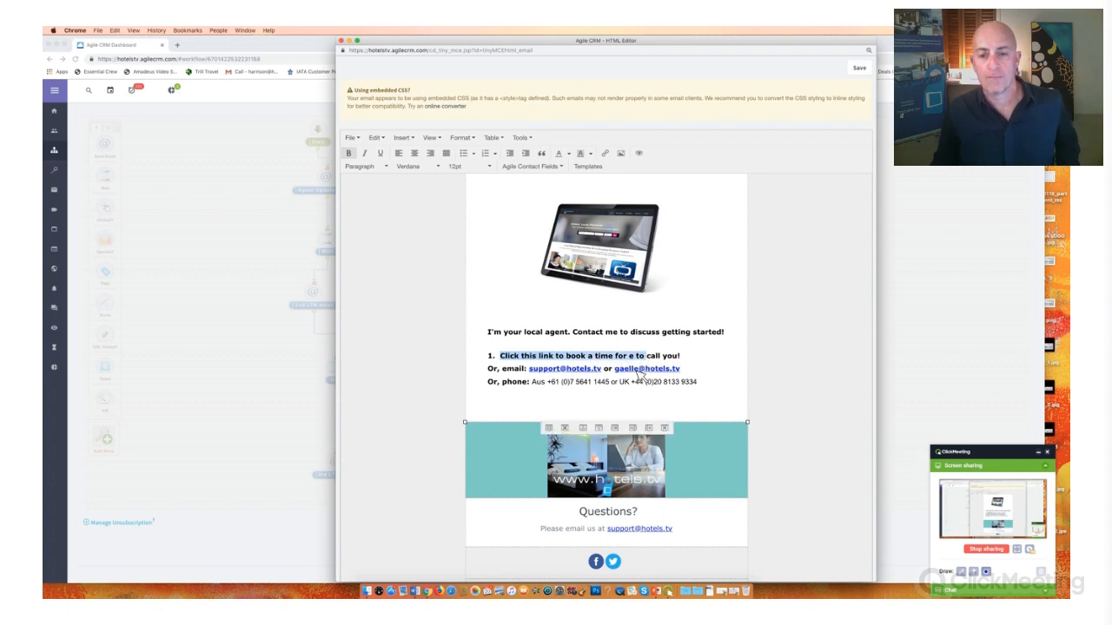
{"action": "left_click", "coordinate": [638, 370]}
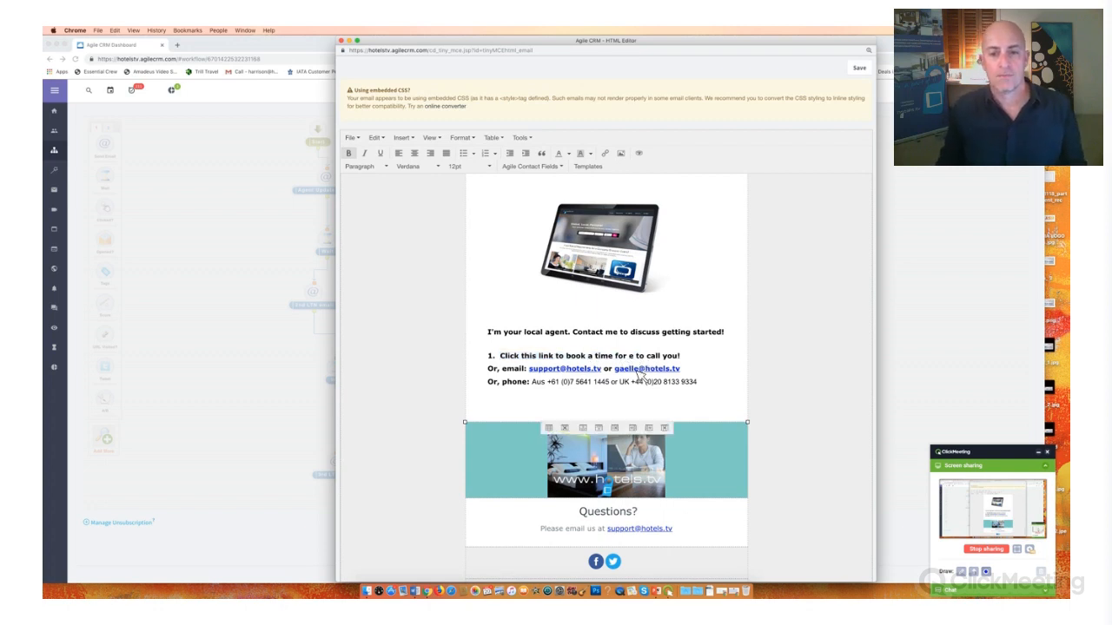
{"action": "key", "text": "BackSpace"}
{"action": "key", "text": "BackSpace"}
{"action": "key", "text": "BackSpace"}
{"action": "key", "text": "BackSpace"}
{"action": "key", "text": "BackSpace"}
{"action": "key", "text": "BackSpace"}
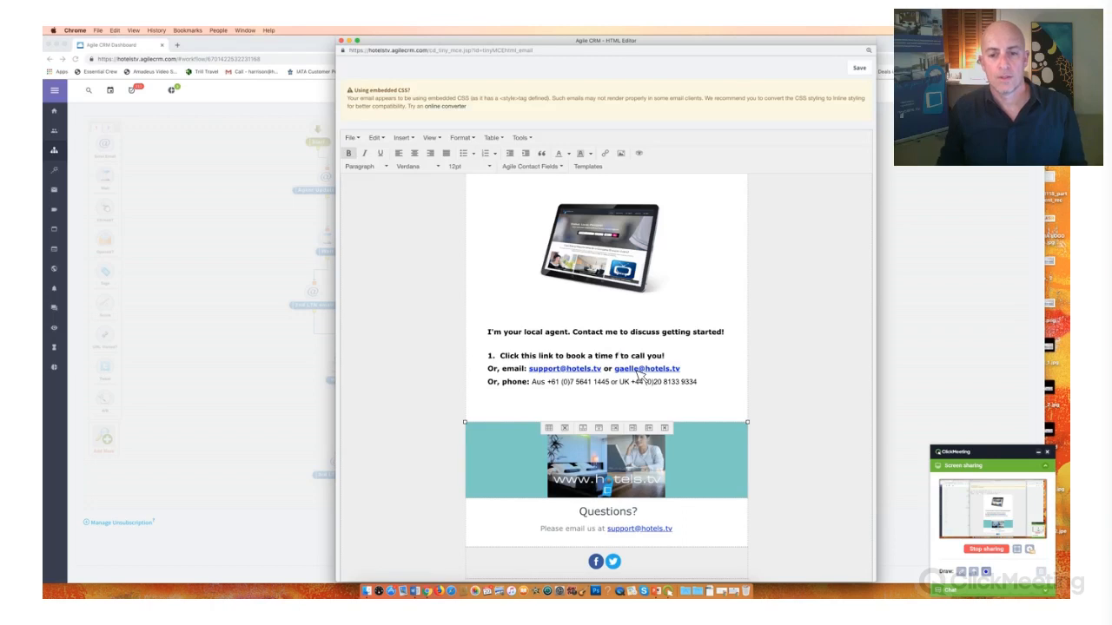
{"action": "key", "text": "BackSpace"}
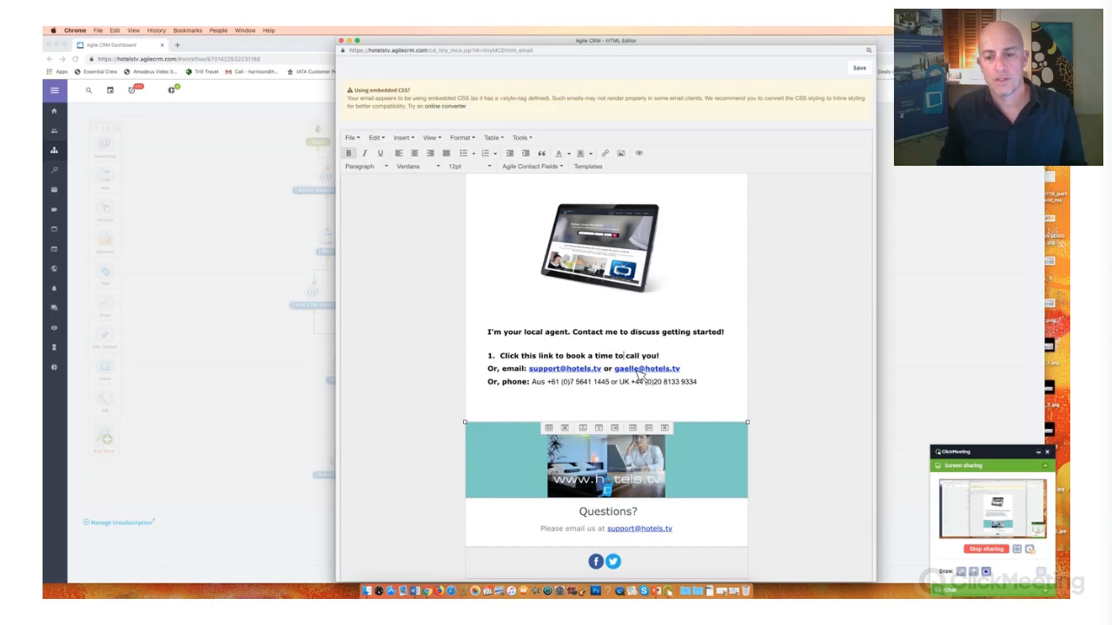
{"action": "type", "text": "d"}
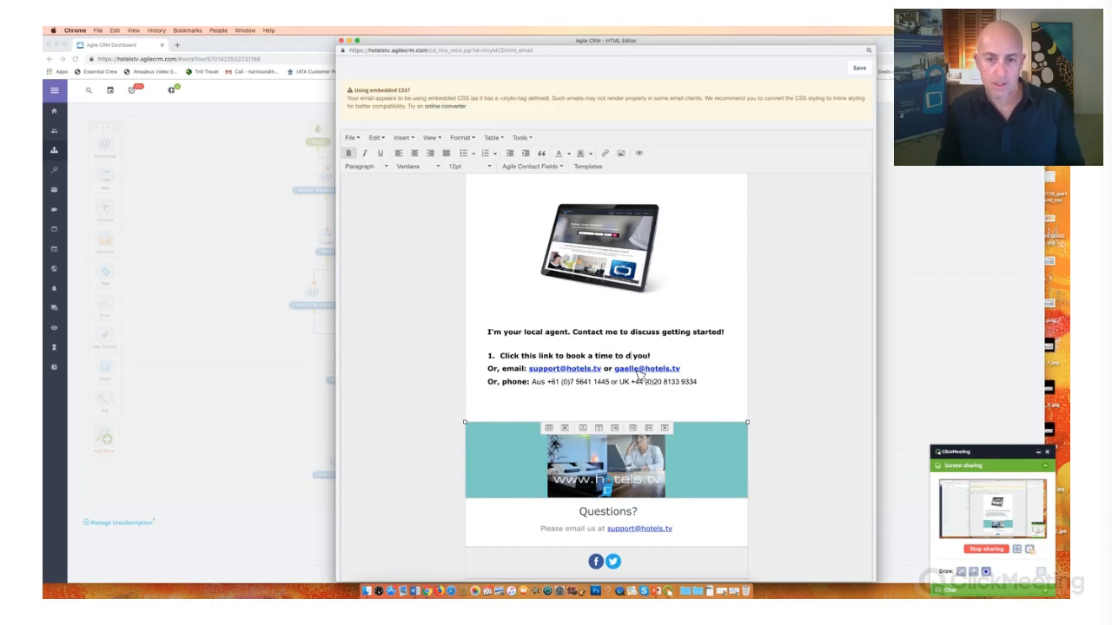
{"action": "type", "text": "iscuss"}
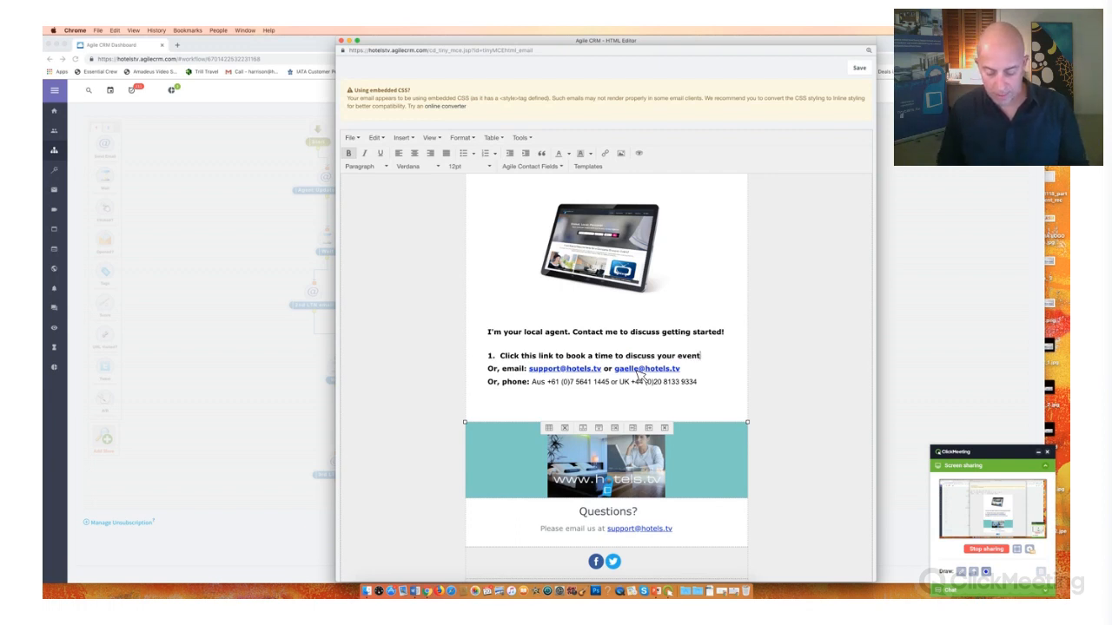
{"action": "type", "text": " your event hotel bookings!"}
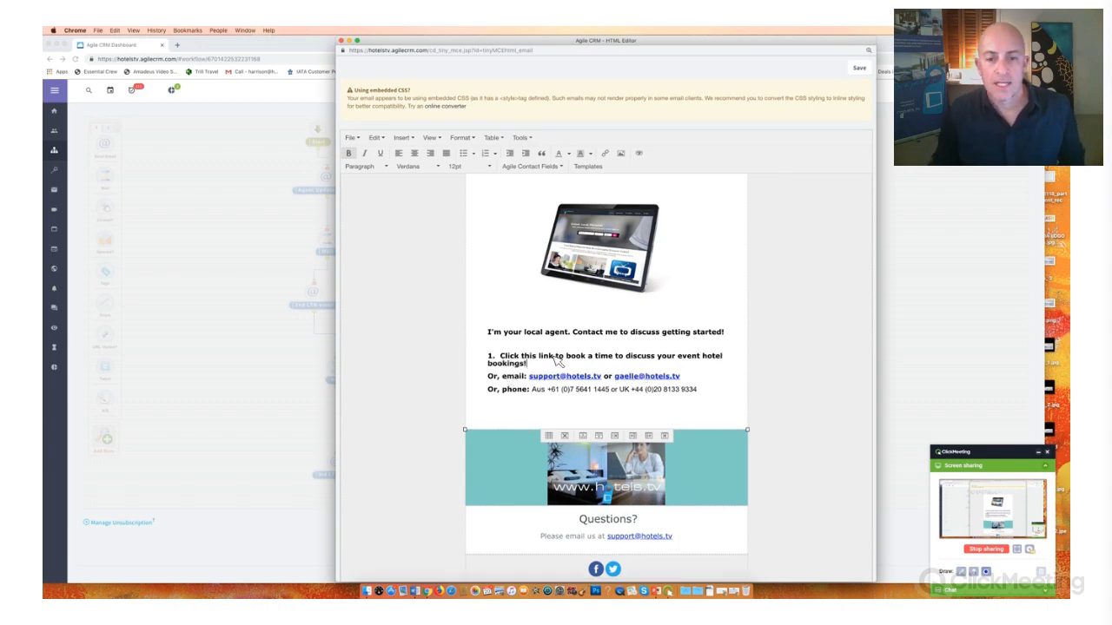
- Link the words "Click this link" in the first contact option to the copied online scheduling URL
{"action": "left_click_drag", "start_coordinate": [500, 356], "coordinate": [554, 357]}
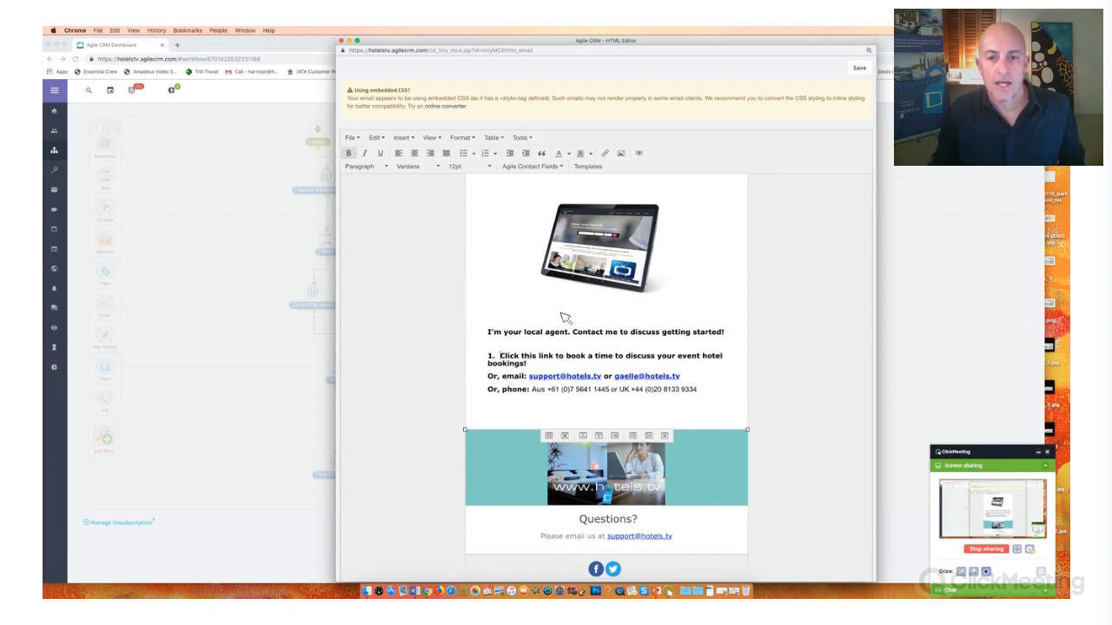
{"action": "left_click", "coordinate": [605, 154]}
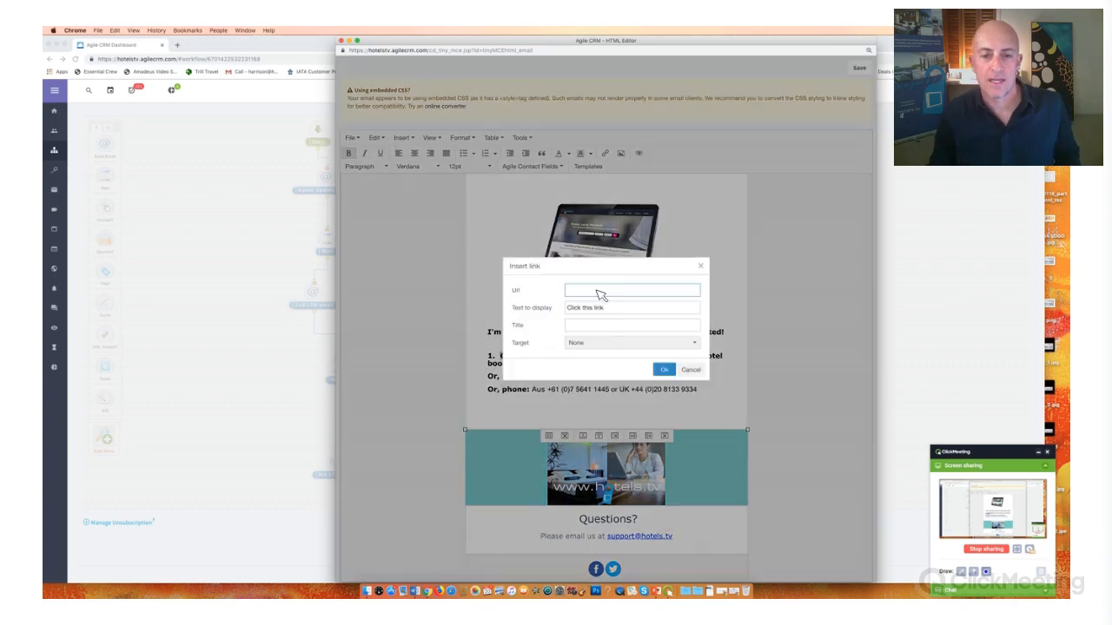
{"action": "key", "text": "super+v"}
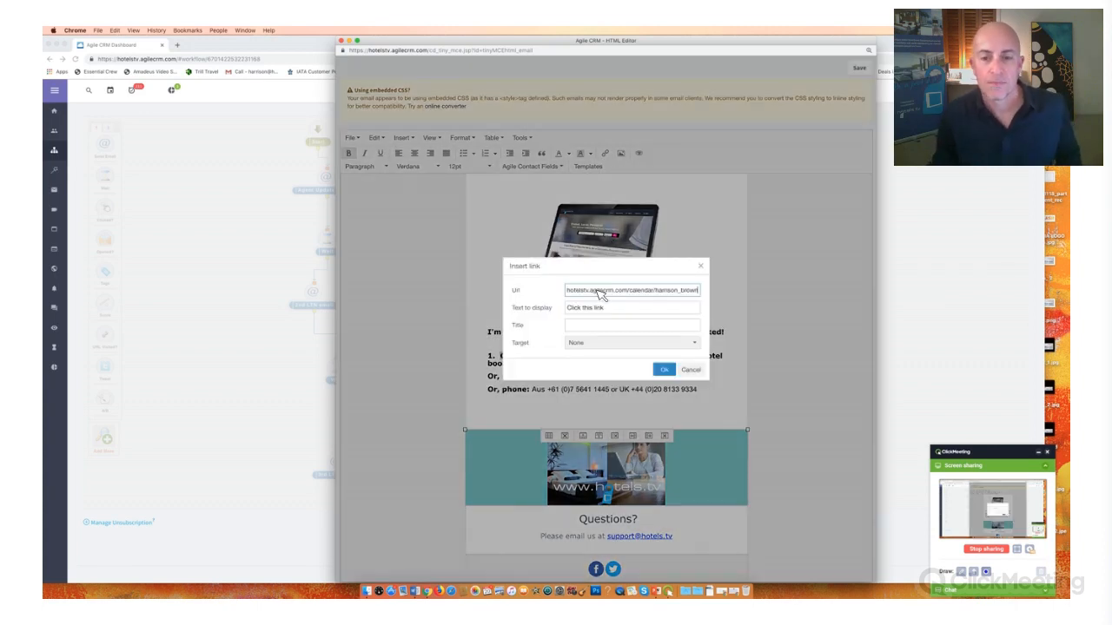
{"action": "left_click", "coordinate": [664, 369]}
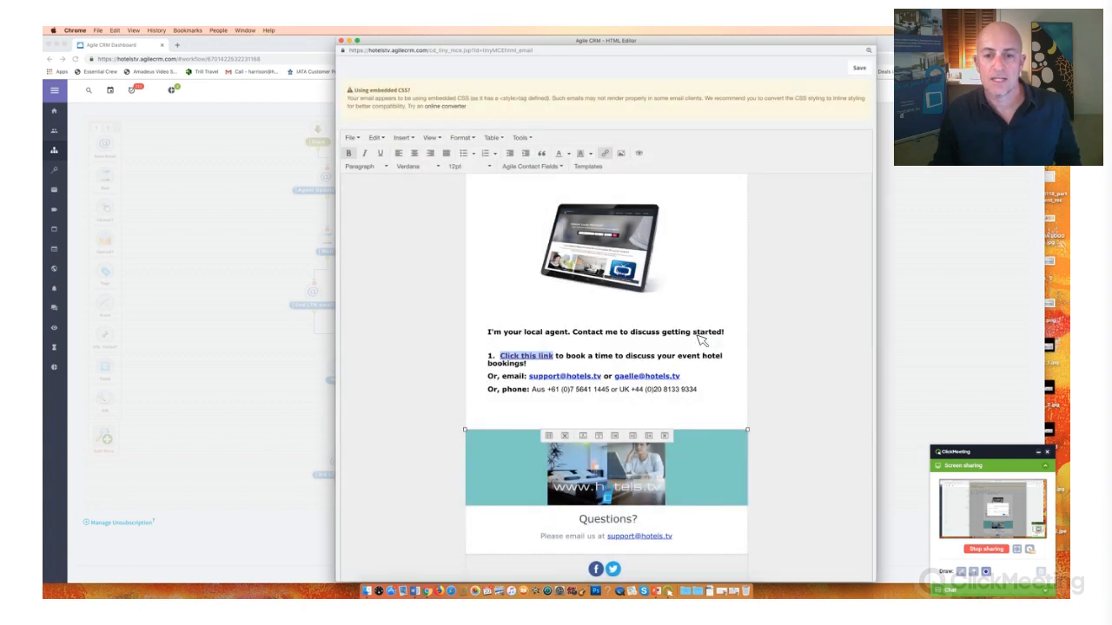
{"action": "left_click", "coordinate": [556, 391]}
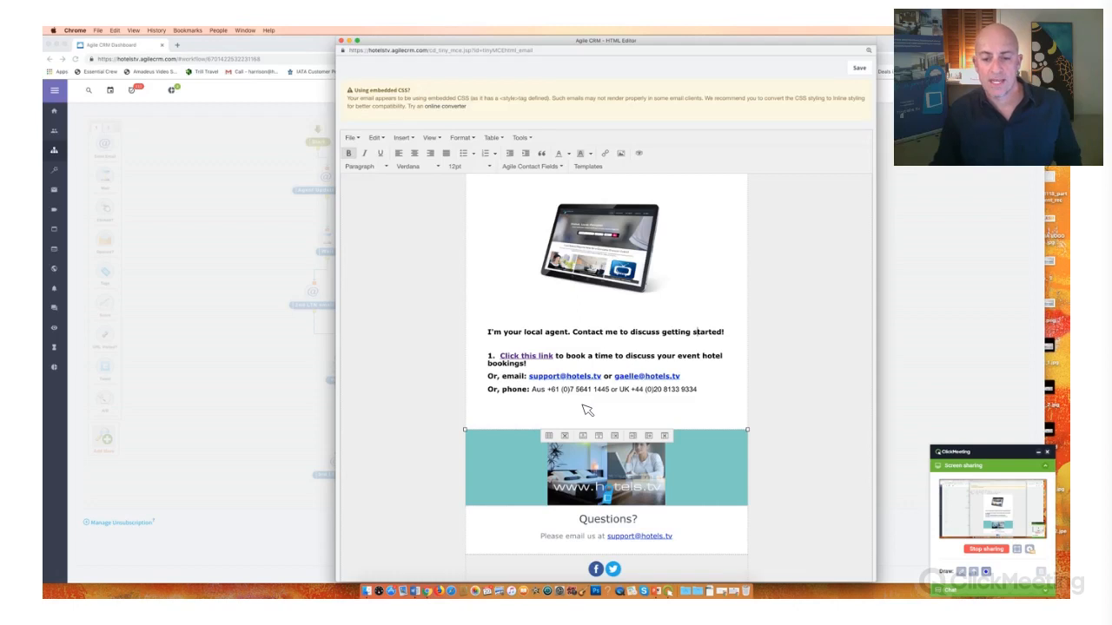
- Review the email from its header to the unsubscribe footer and save it back to the campaign node
{"action": "scroll", "coordinate": [591, 426], "scroll_direction": "down", "scroll_amount": 2}
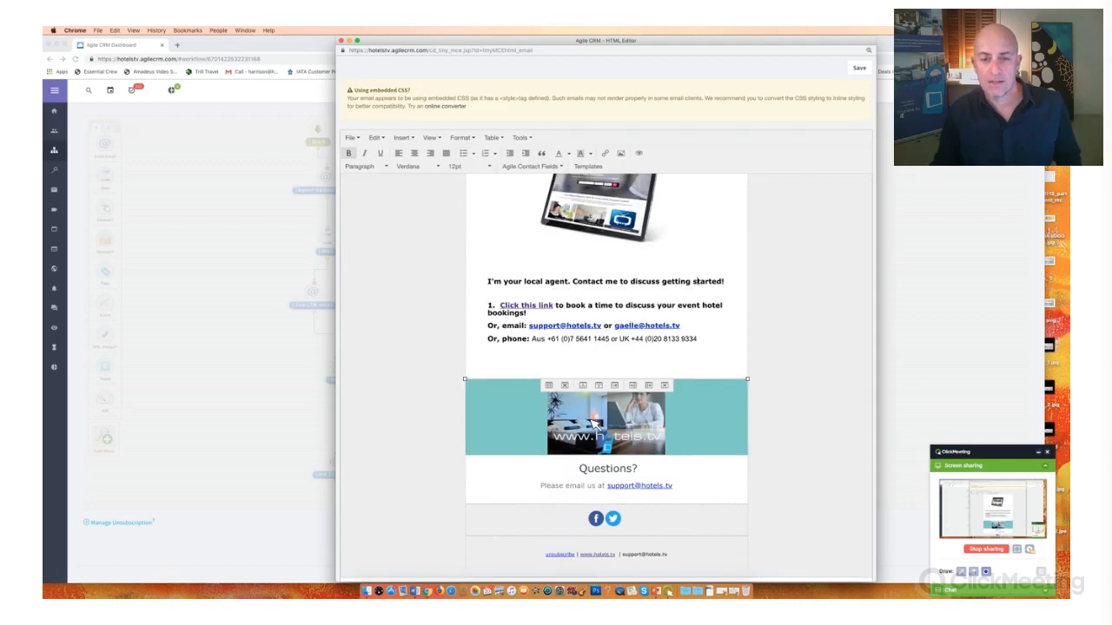
{"action": "left_click", "coordinate": [550, 557]}
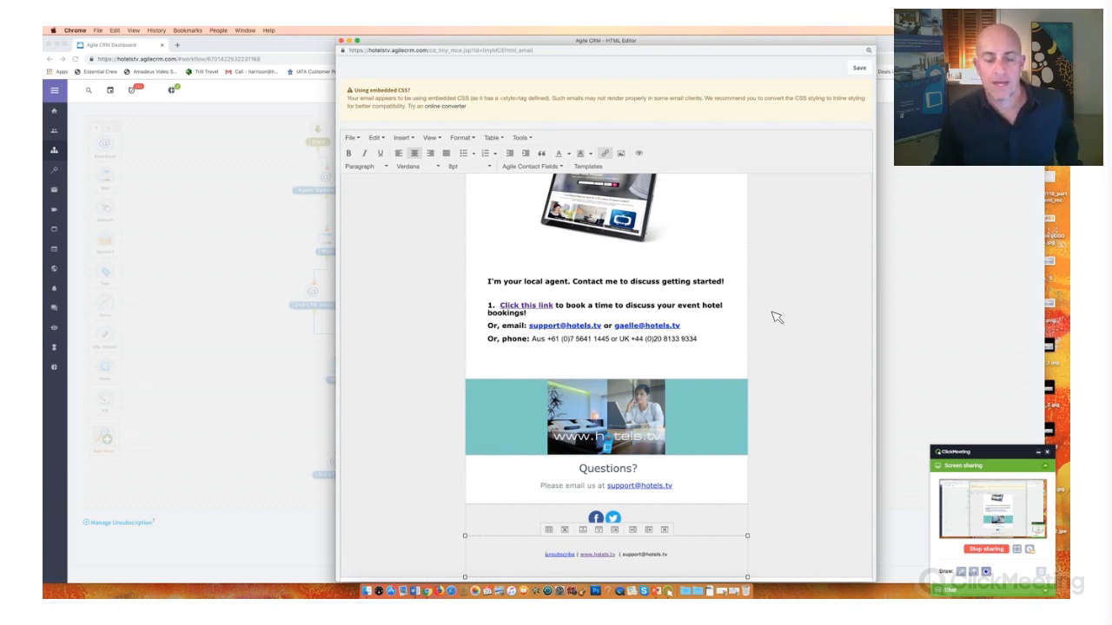
{"action": "scroll", "coordinate": [776, 317], "scroll_direction": "up", "scroll_amount": 10}
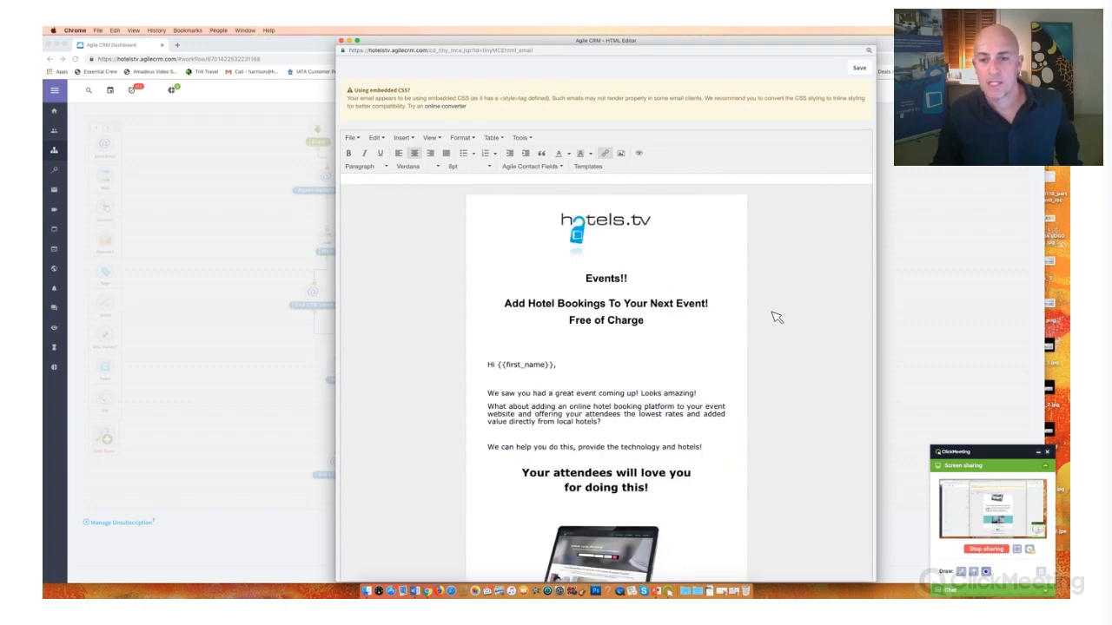
{"action": "scroll", "coordinate": [776, 317], "scroll_direction": "down", "scroll_amount": 5}
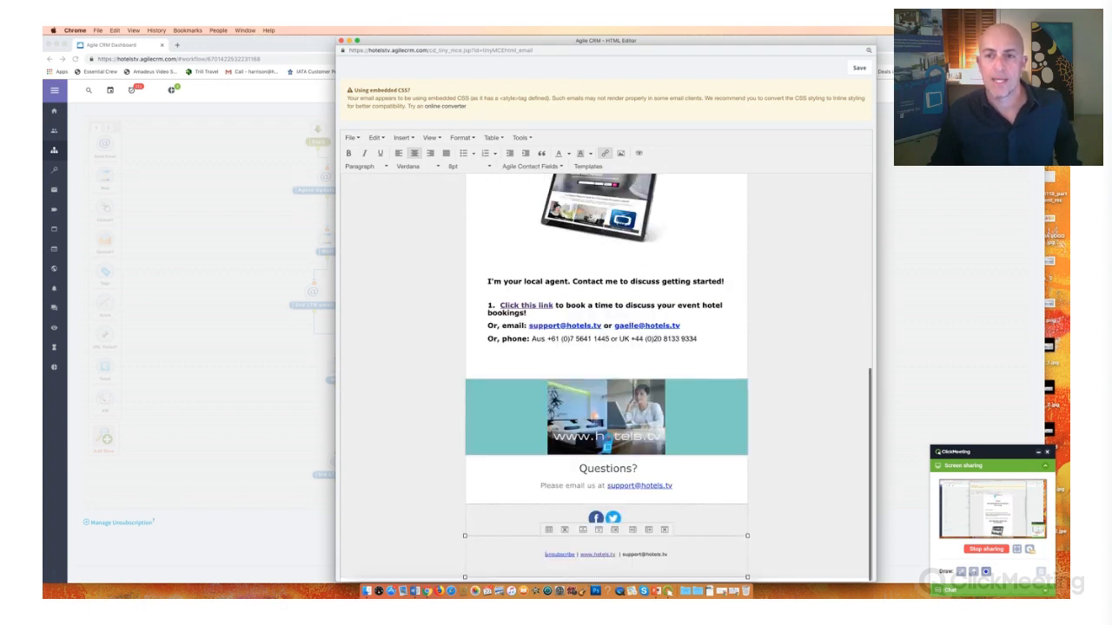
{"action": "scroll", "coordinate": [776, 317], "scroll_direction": "up", "scroll_amount": 5}
{"action": "left_click", "coordinate": [859, 69]}
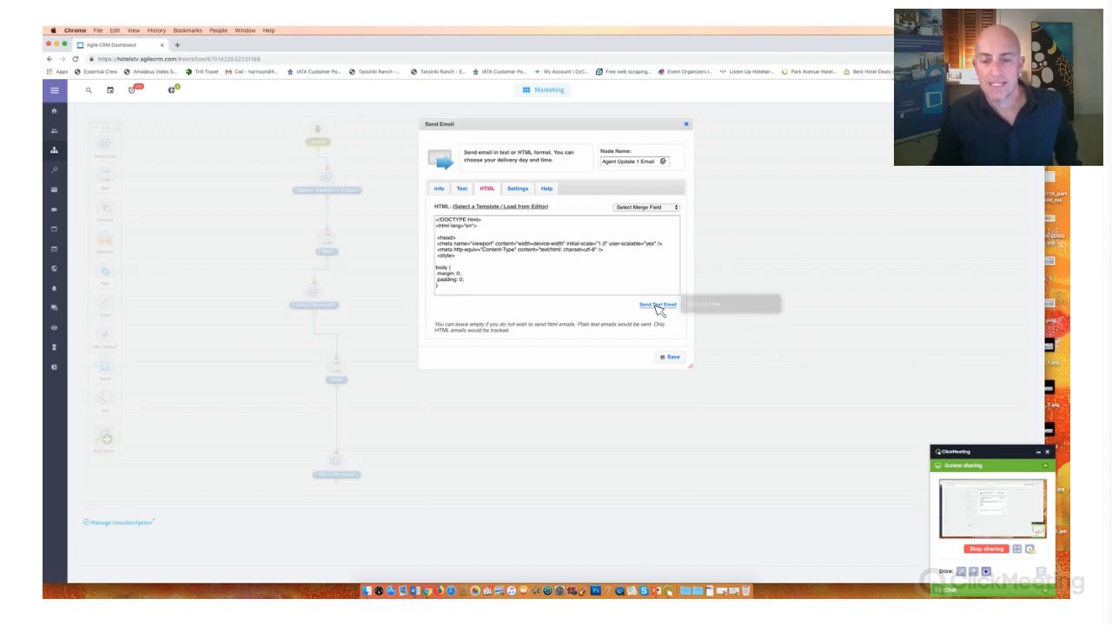
- Set the node's sender address to the agent's Gmail account and send a test email of the HTML version
{"action": "left_click", "coordinate": [440, 189]}
{"action": "left_click", "coordinate": [470, 236]}
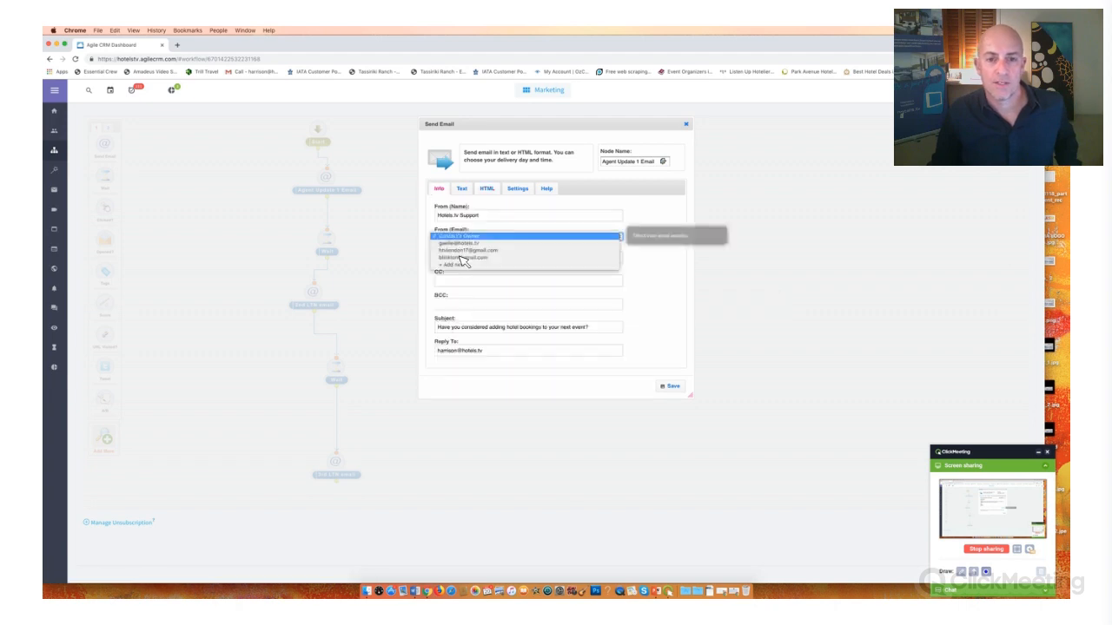
{"action": "left_click", "coordinate": [461, 257]}
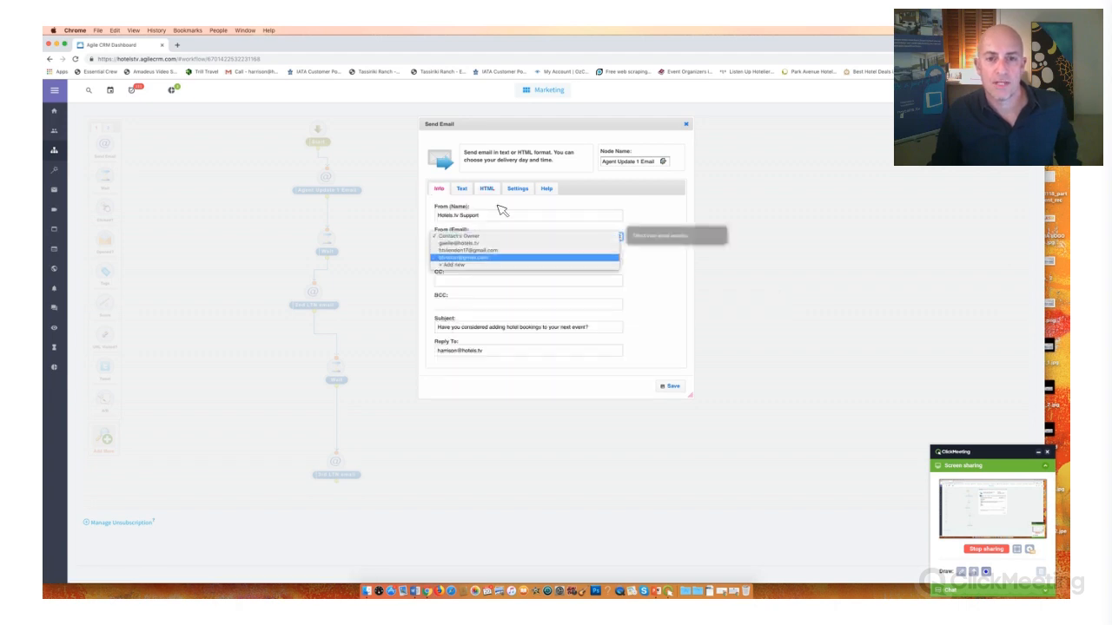
{"action": "left_click", "coordinate": [657, 305]}
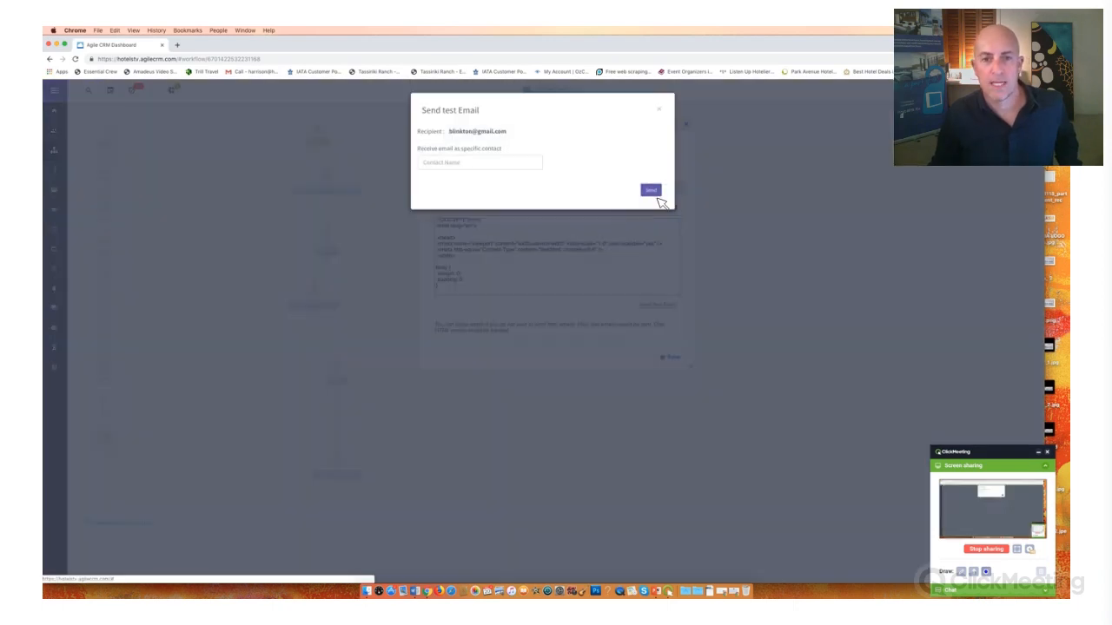
{"action": "left_click", "coordinate": [651, 190]}
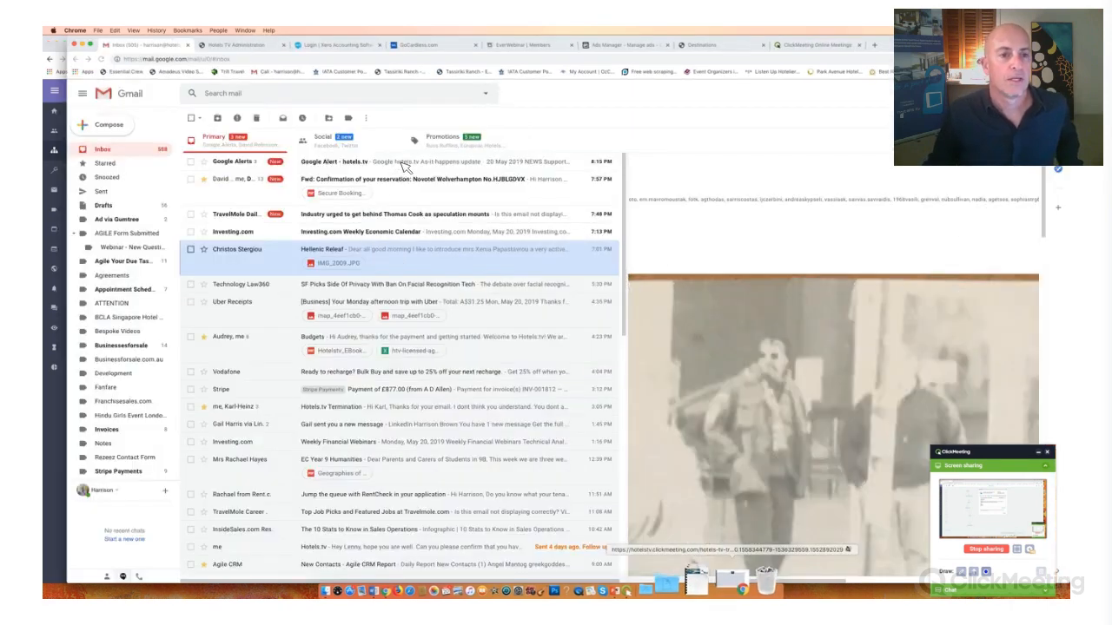
- Switch to Gmail, refresh the inbox and open the test email "Have you considered adding hotel bookings to your next event?"
{"action": "left_click", "coordinate": [102, 152]}
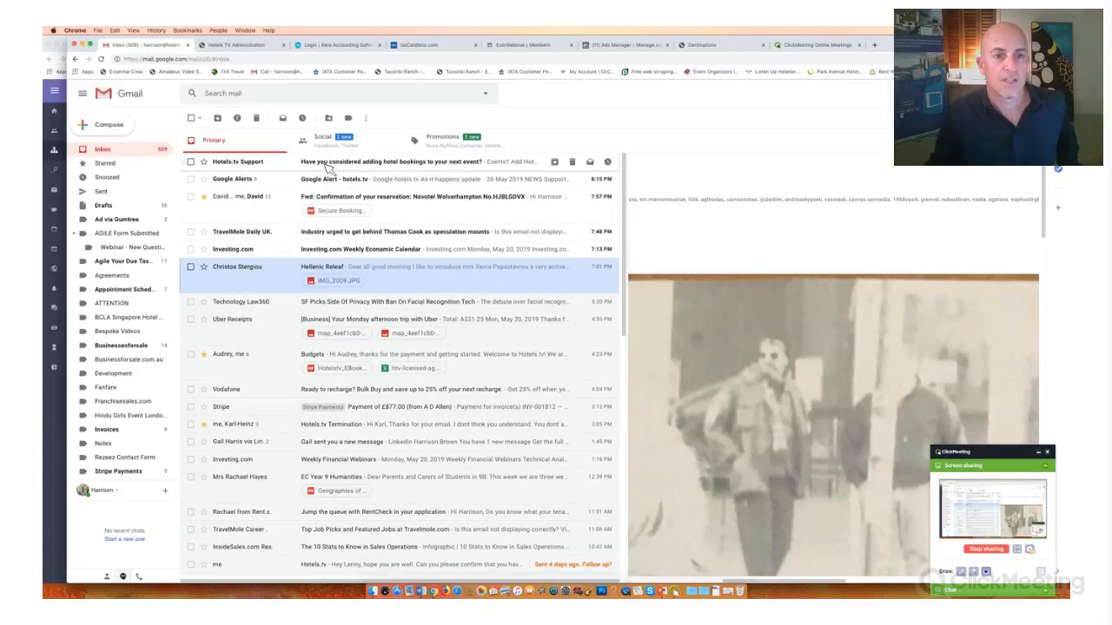
{"action": "left_click", "coordinate": [417, 163]}
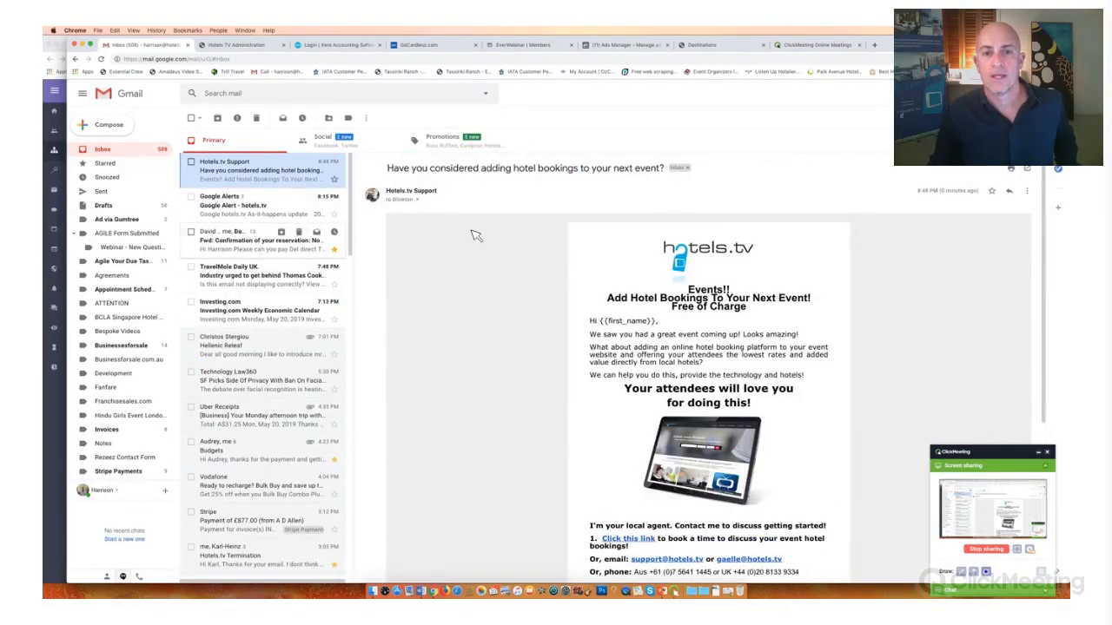
{"action": "scroll", "coordinate": [505, 184], "scroll_direction": "down", "scroll_amount": 3}
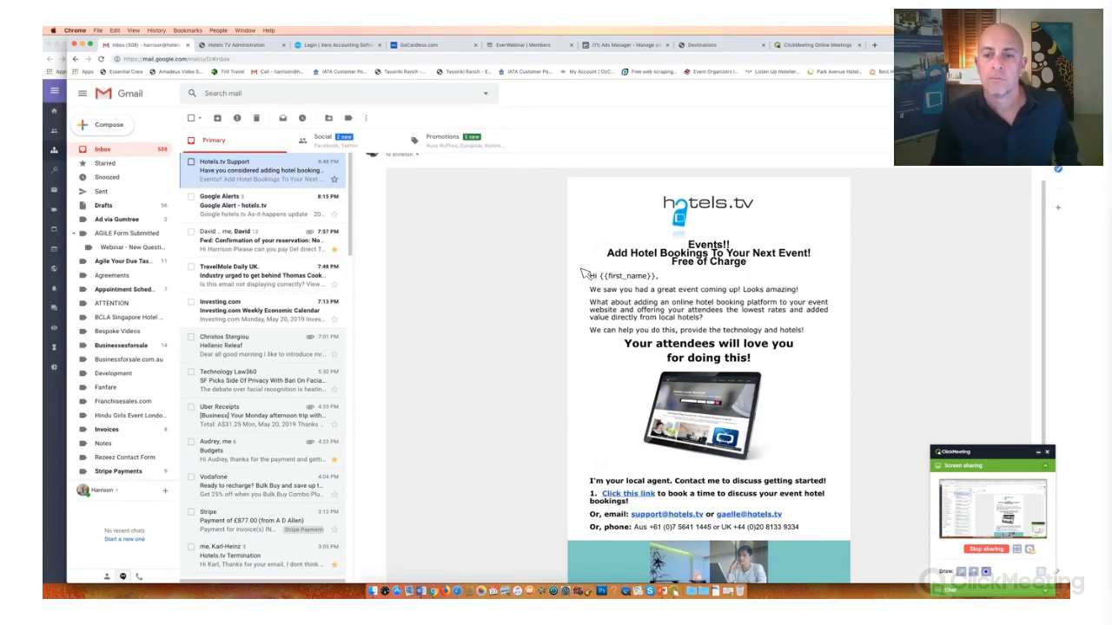
{"action": "scroll", "coordinate": [599, 275], "scroll_direction": "up", "scroll_amount": 2}
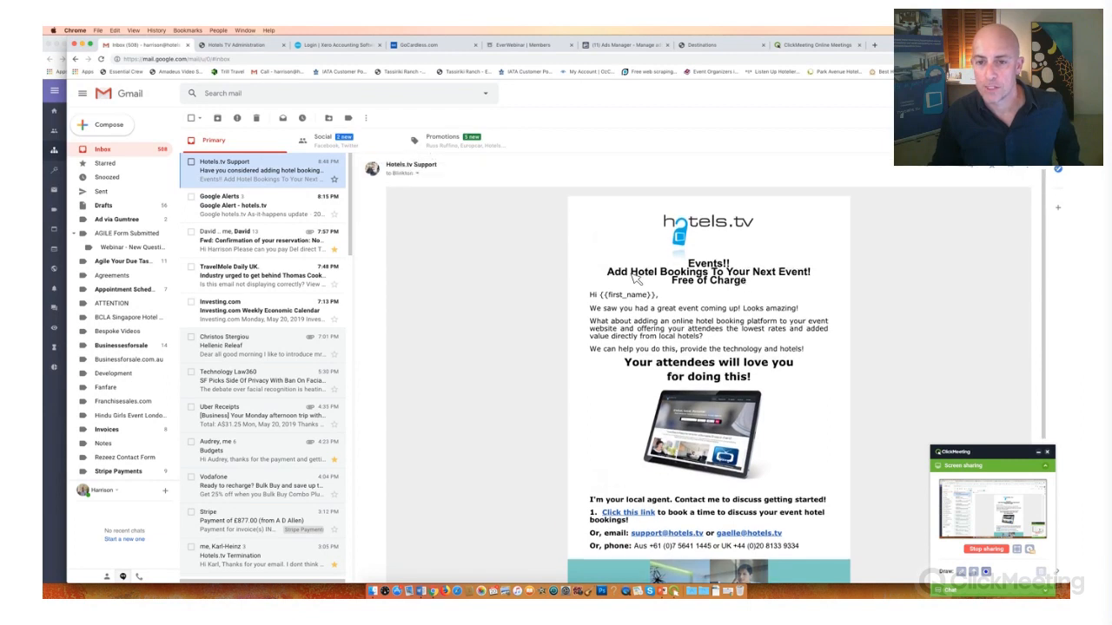
- Examine the line spacing of the "Add Hotel Bookings To Your Next Event!" and "Free of Charge" headings in the received email
{"action": "triple_click", "coordinate": [789, 287]}
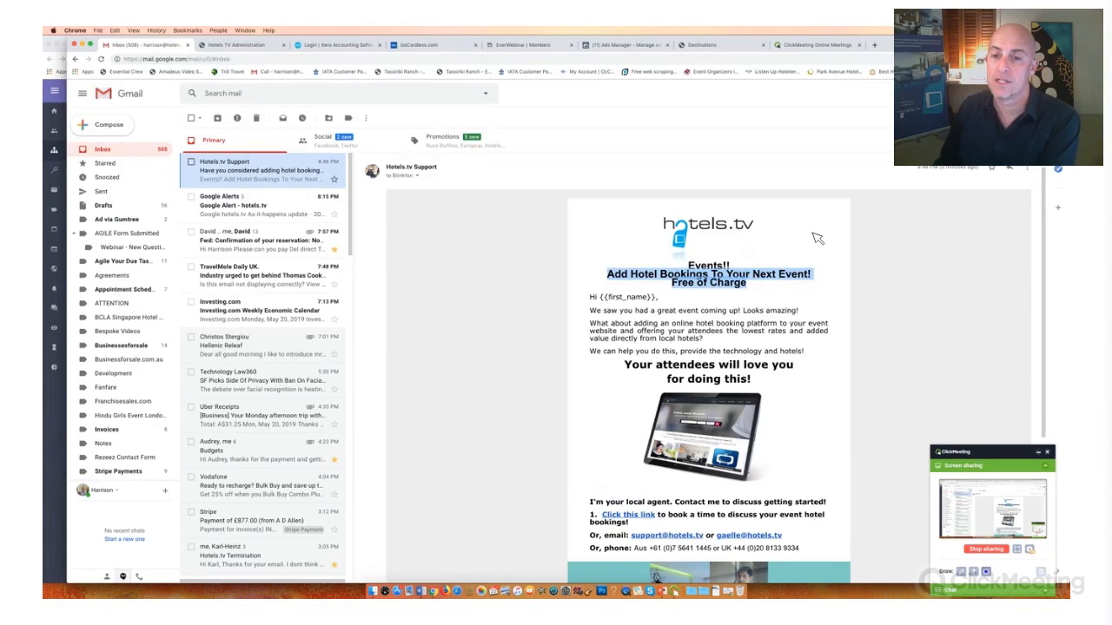
{"action": "left_click", "coordinate": [749, 285]}
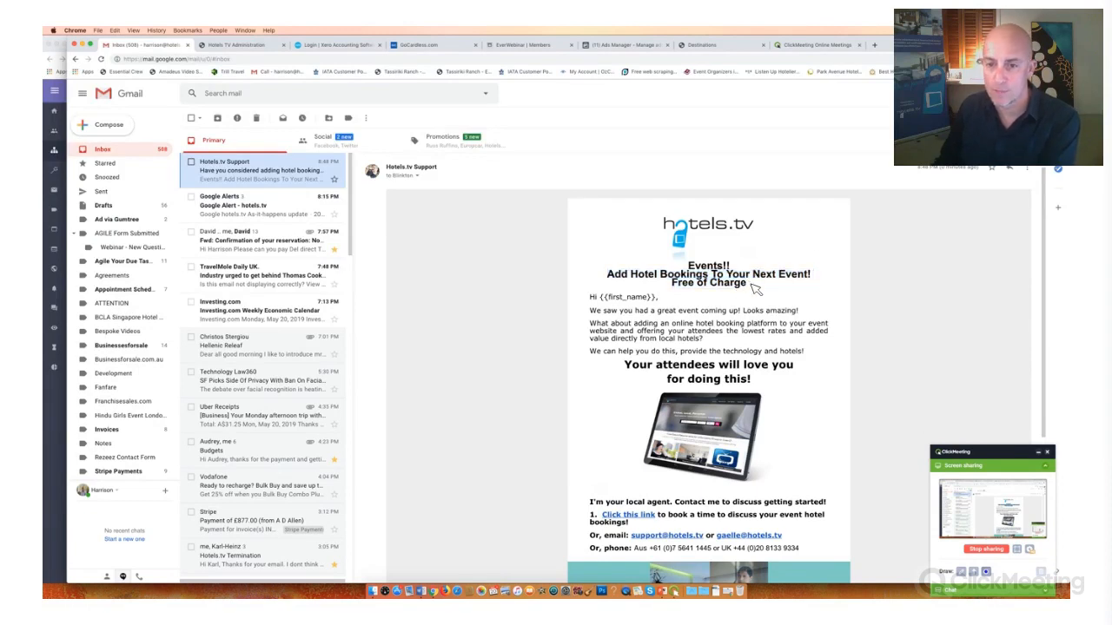
{"action": "left_click_drag", "start_coordinate": [749, 285], "coordinate": [690, 271]}
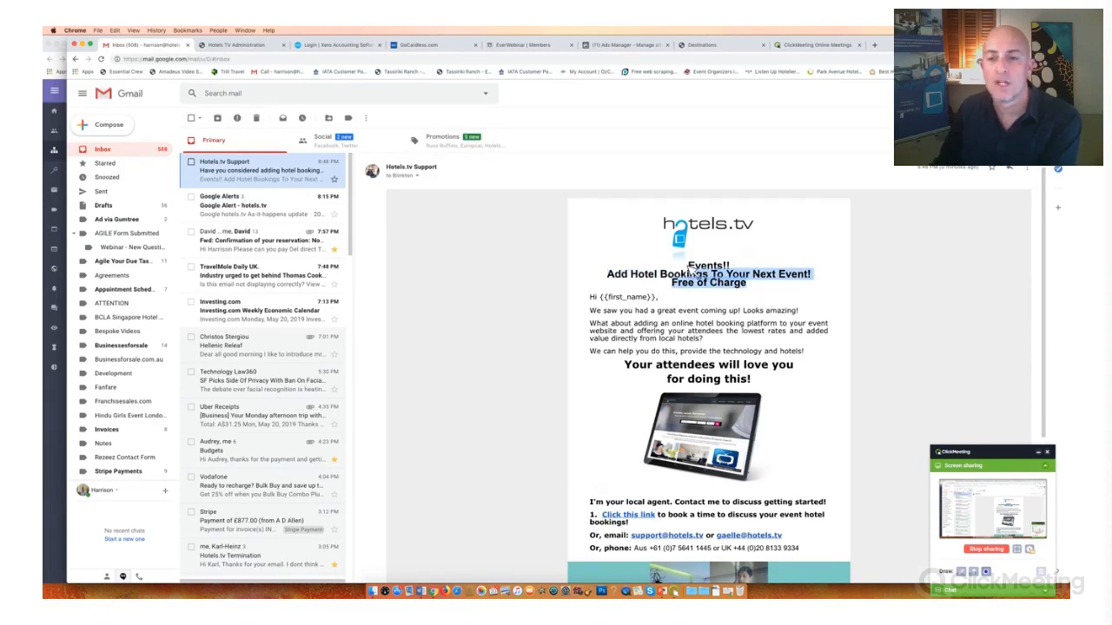
{"action": "left_click", "coordinate": [714, 282]}
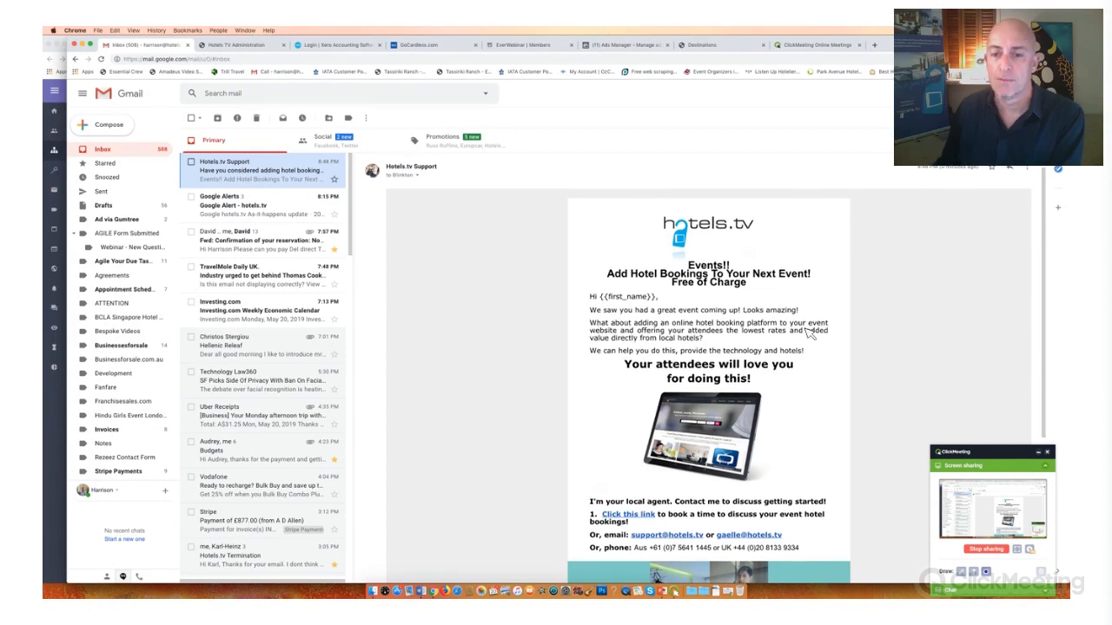
- Open the appointment scheduling page through the "Click this link" text in the email's contact section
{"action": "scroll", "coordinate": [630, 339], "scroll_direction": "down", "scroll_amount": 5}
{"action": "scroll", "coordinate": [625, 340], "scroll_direction": "down", "scroll_amount": 1}
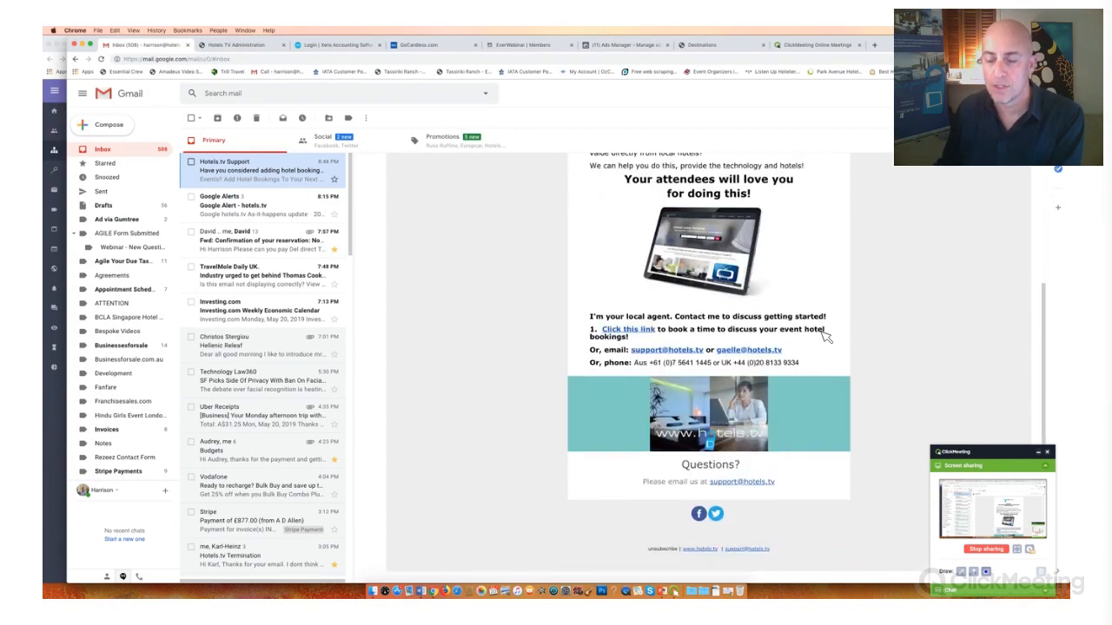
{"action": "left_click", "coordinate": [658, 353]}
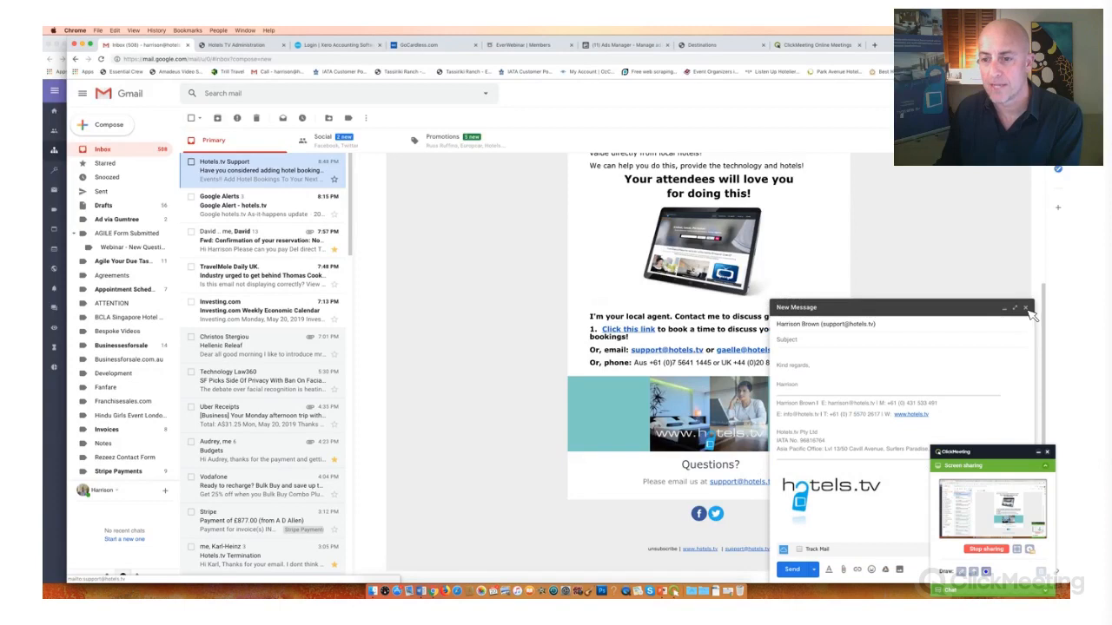
{"action": "left_click", "coordinate": [628, 333]}
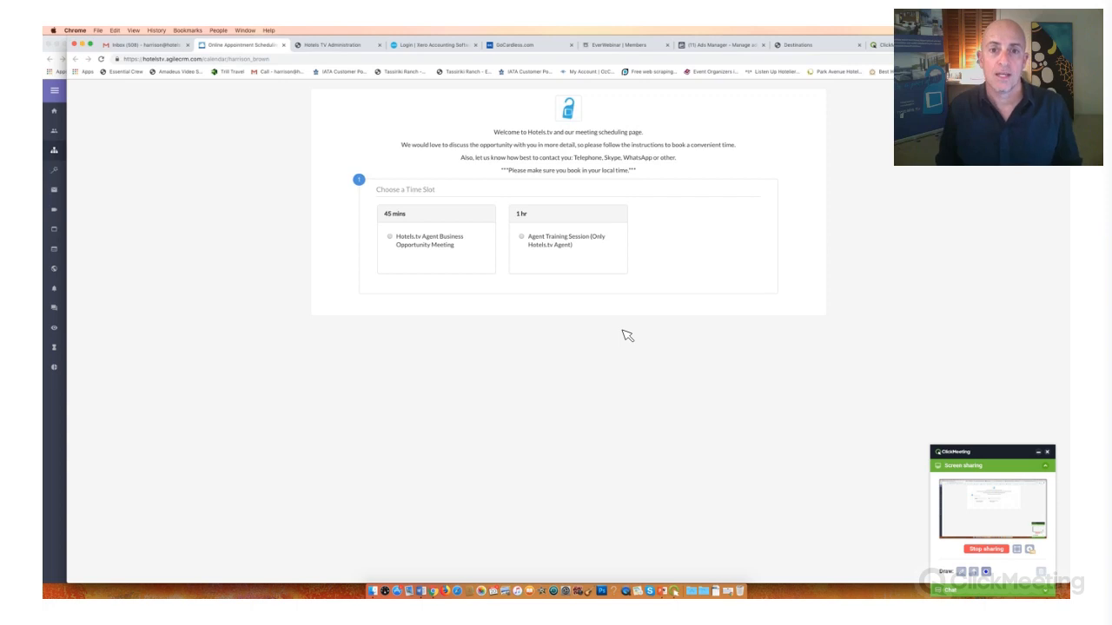
- Choose a meeting option on the scheduling page and select the 10:30 slot on Thursday, 23 May 2019
{"action": "key", "text": "super+equal"}
{"action": "key", "text": "super+equal"}
{"action": "key", "text": "super+equal"}
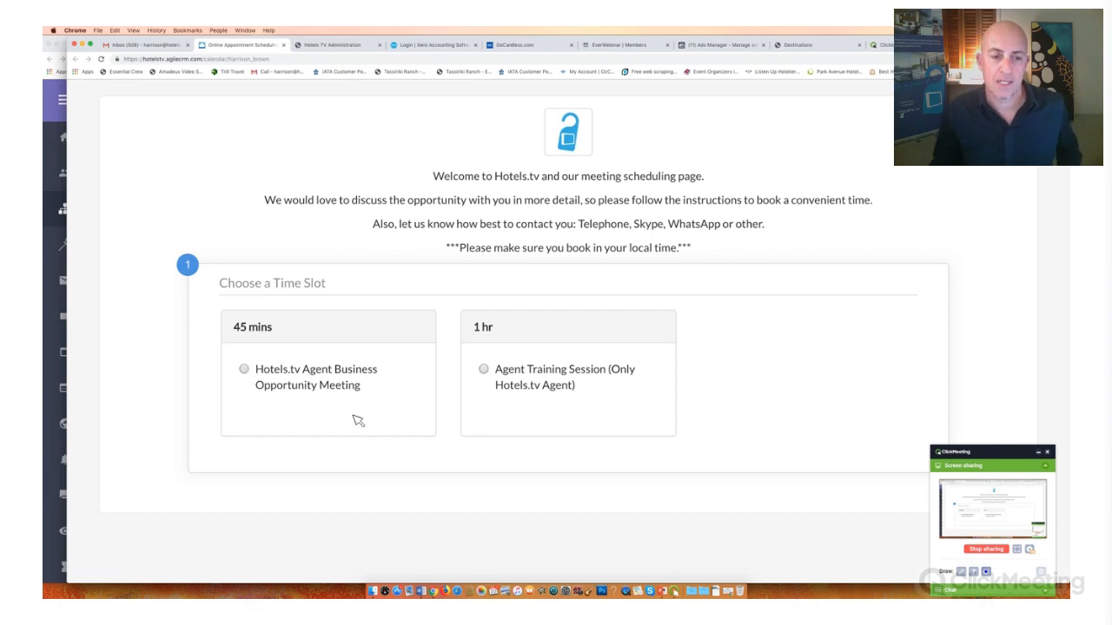
{"action": "left_click", "coordinate": [498, 338]}
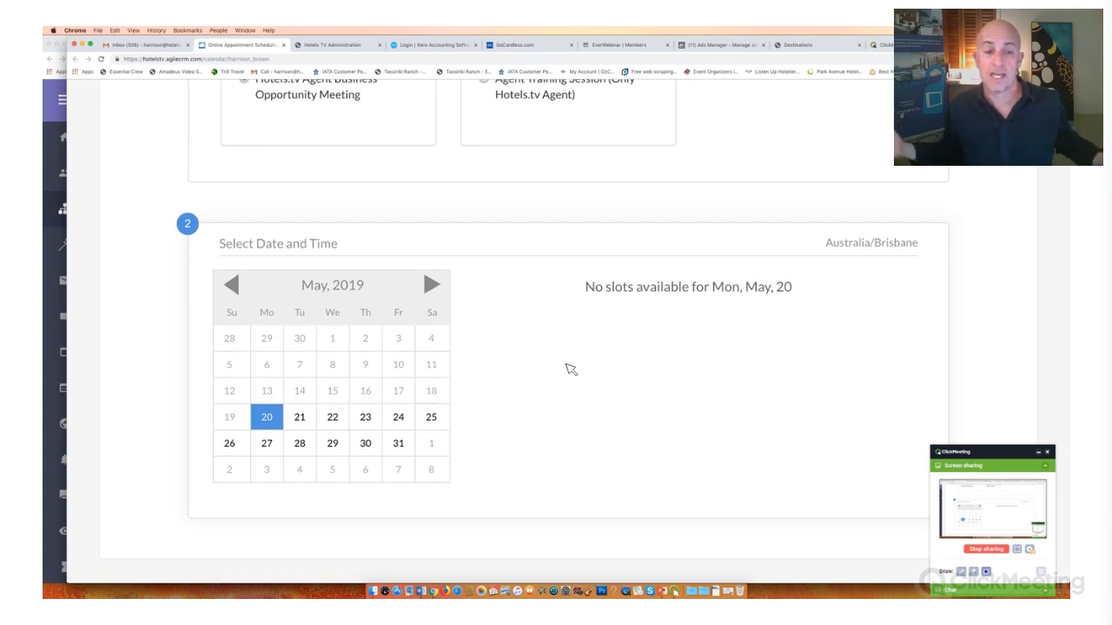
{"action": "left_click", "coordinate": [366, 418]}
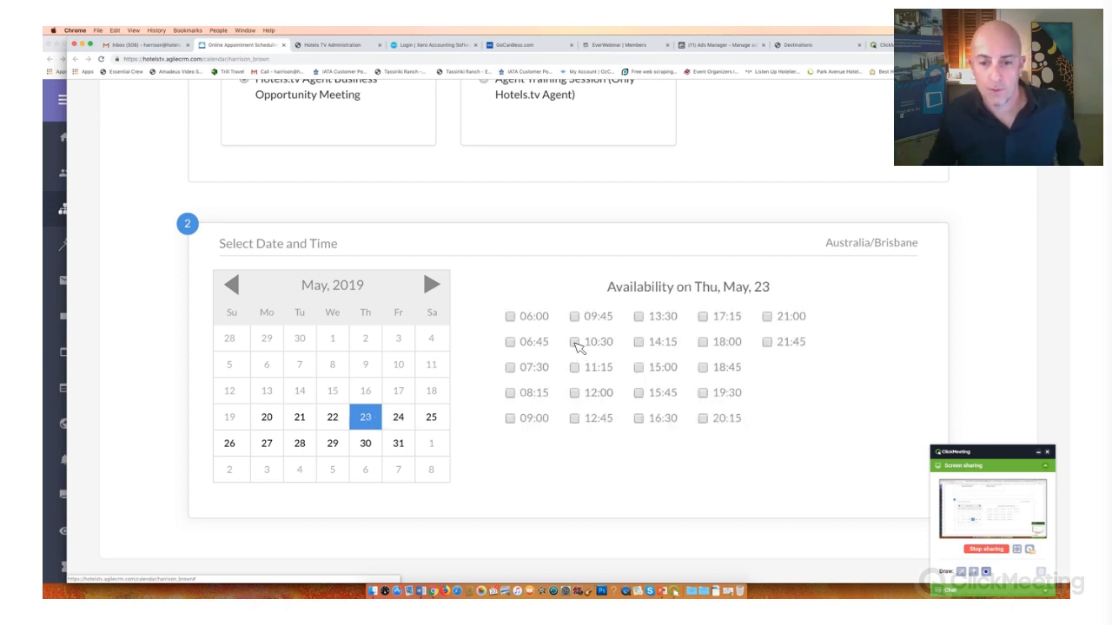
{"action": "left_click", "coordinate": [575, 343]}
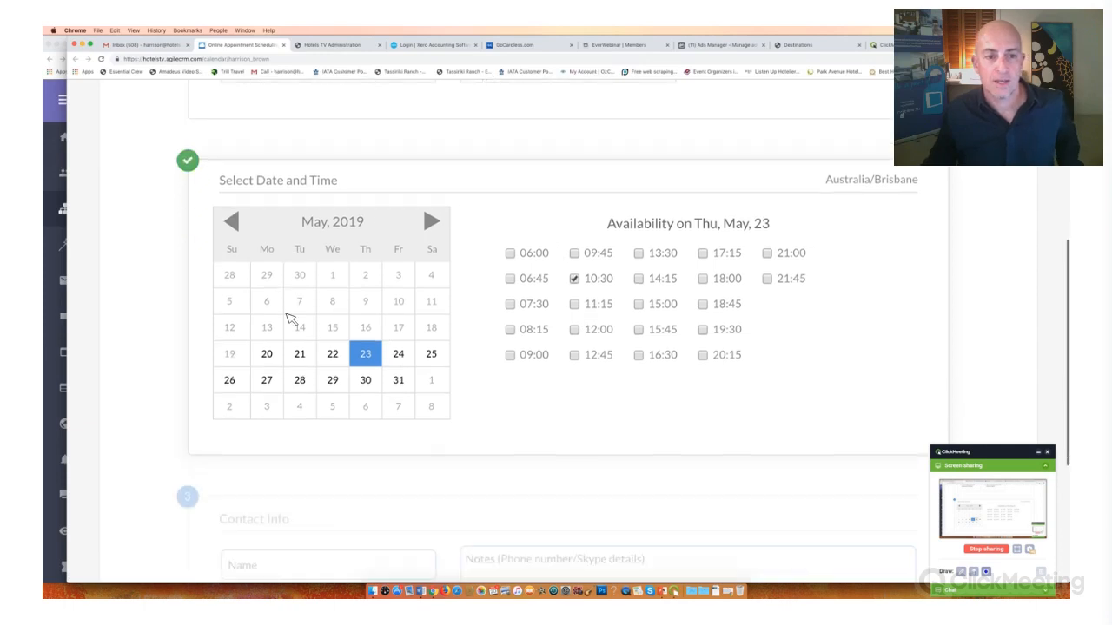
- Fill in the contact's name, e-mail and phone number for the booking and set the meeting type to WhatsApp
{"action": "left_click", "coordinate": [290, 318]}
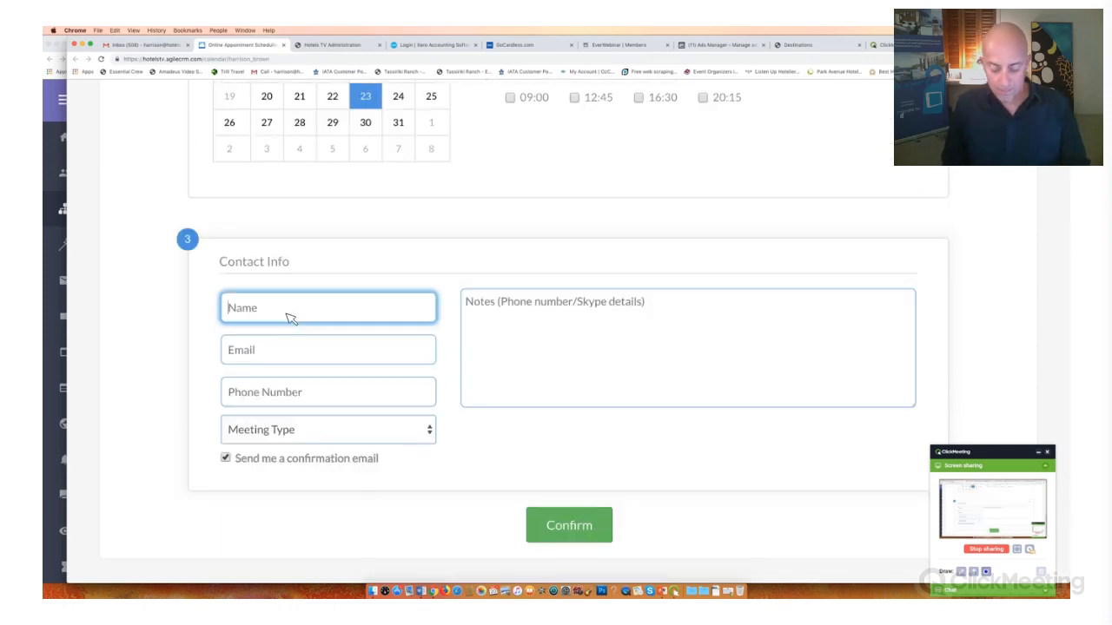
{"action": "type", "text": "Harrison"}
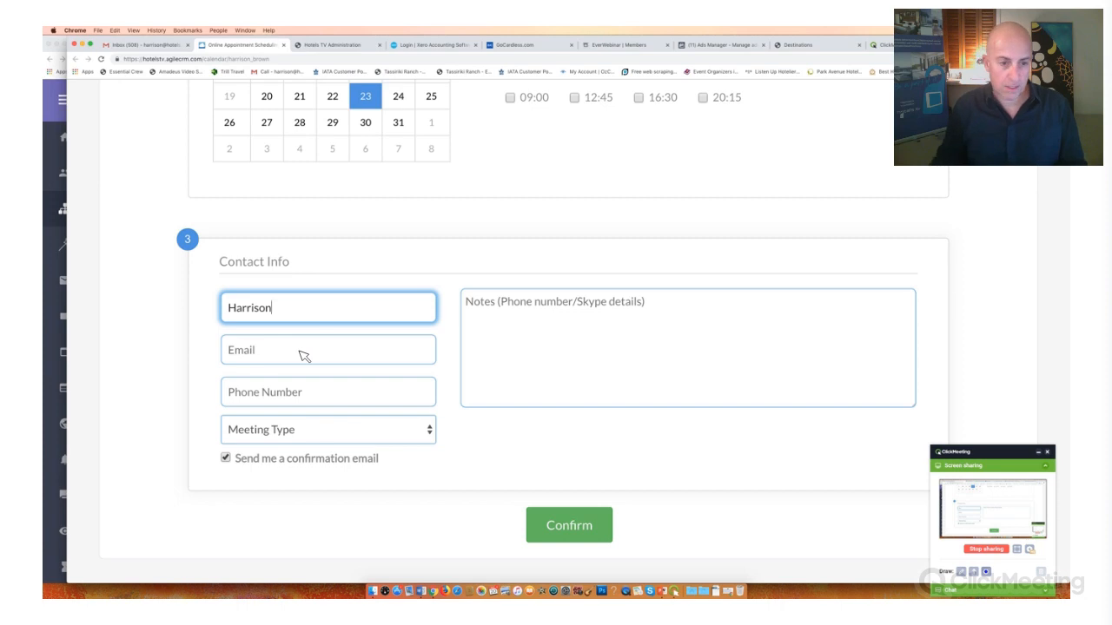
{"action": "left_click", "coordinate": [300, 356]}
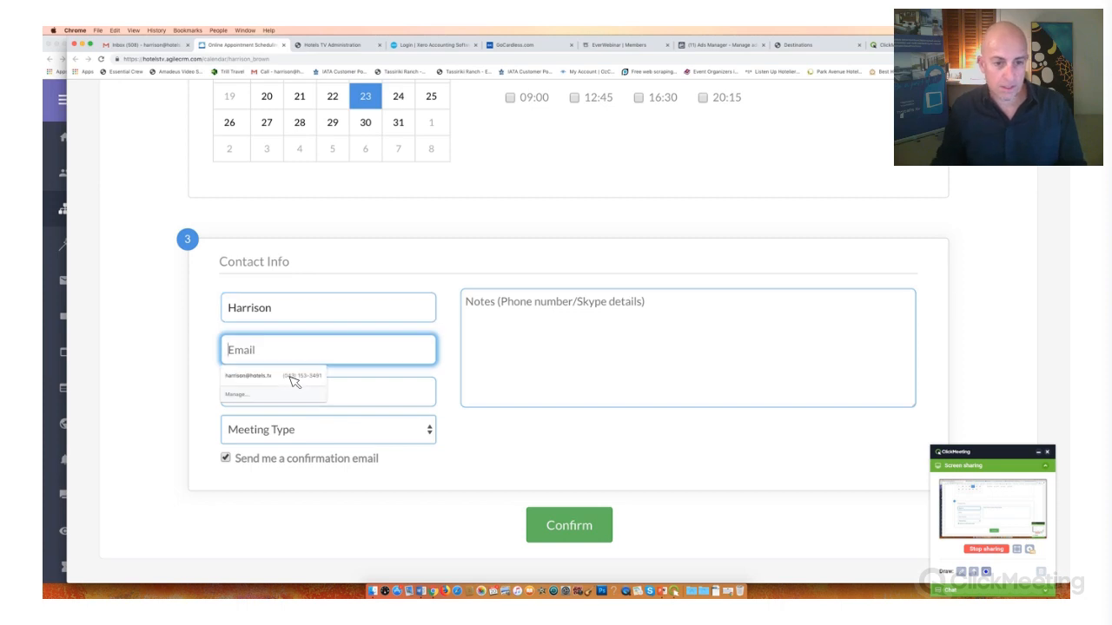
{"action": "left_click", "coordinate": [297, 383]}
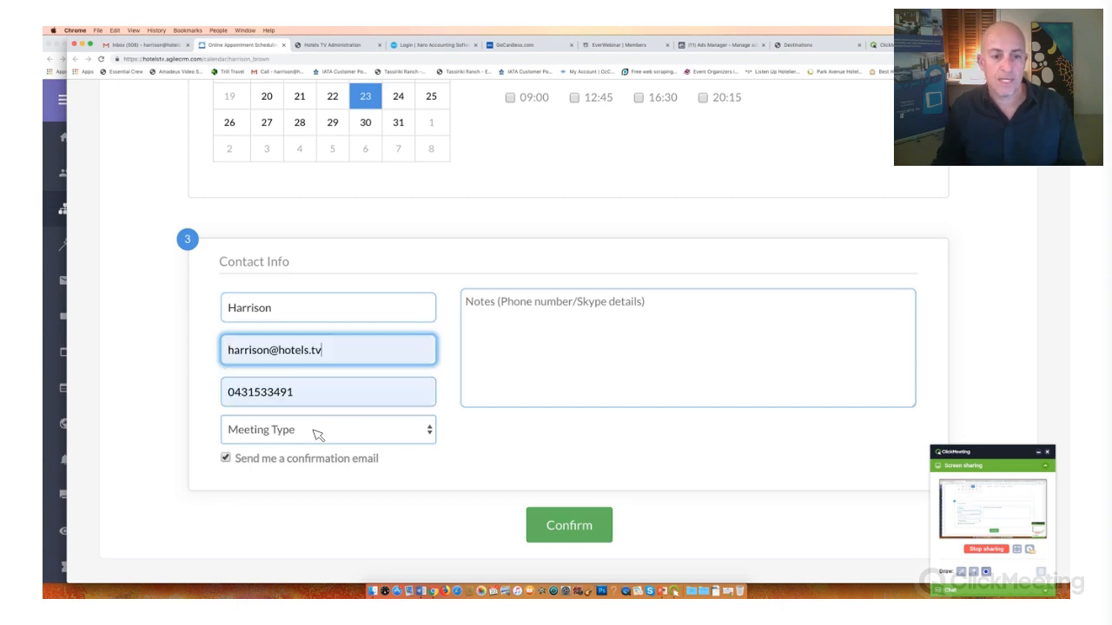
{"action": "left_click", "coordinate": [278, 430]}
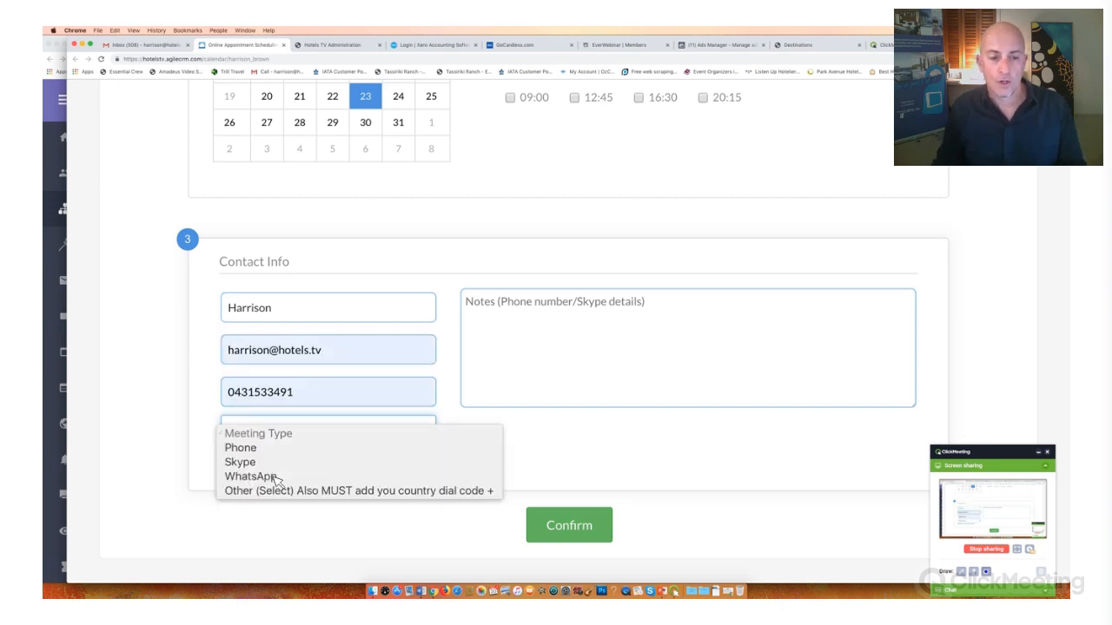
{"action": "left_click", "coordinate": [277, 477]}
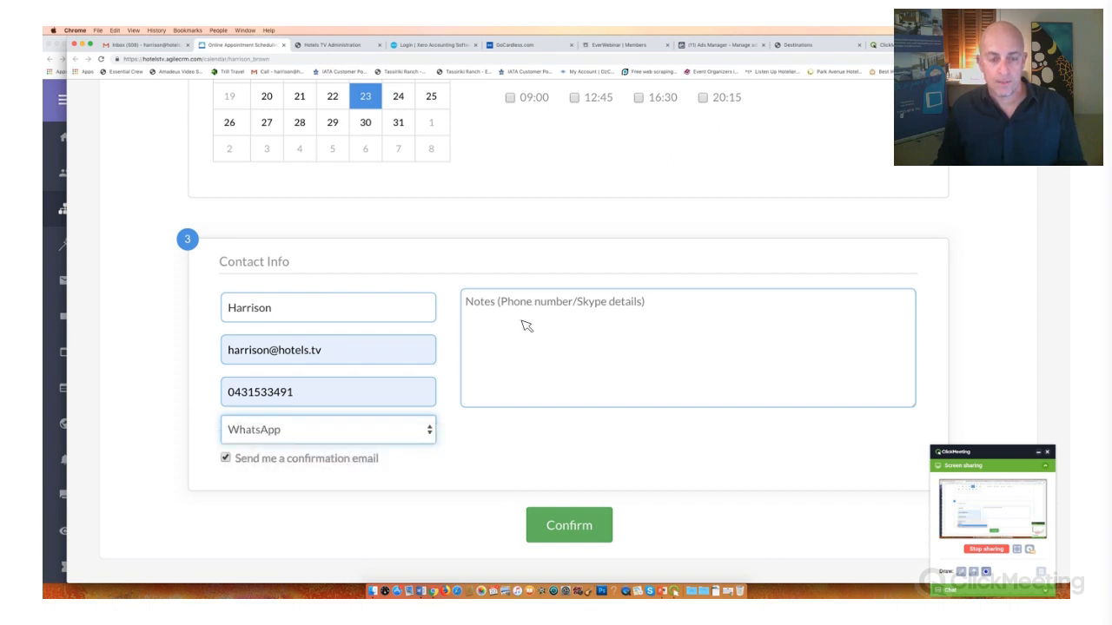
- Add the note "Interested to find out how to add hotel bookings to my event!!! Please call." and confirm the appointment
{"action": "left_click", "coordinate": [525, 325]}
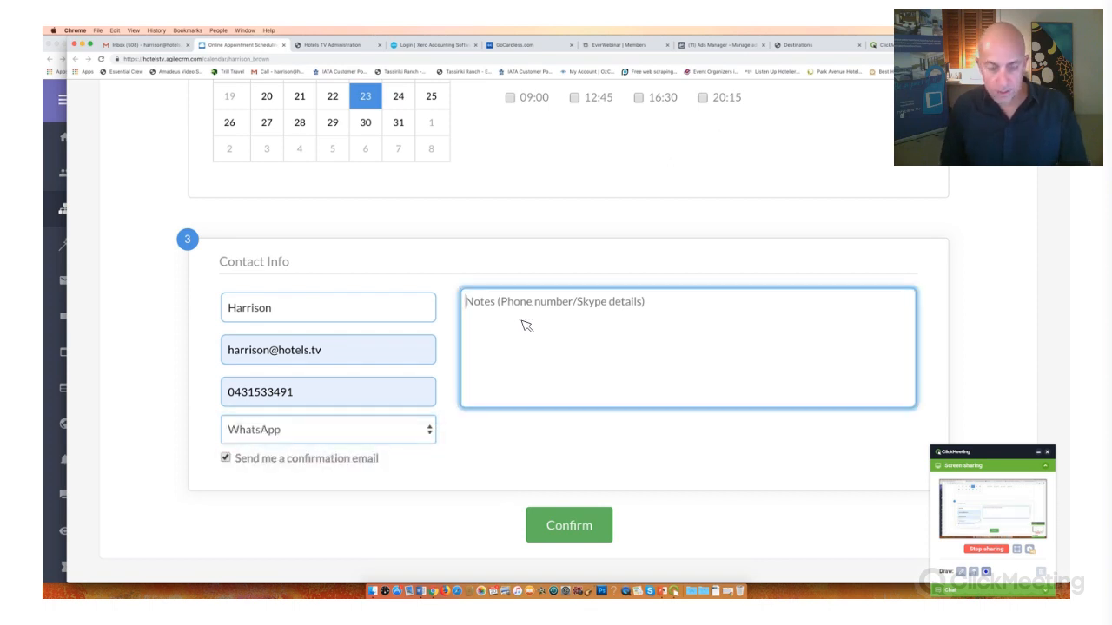
{"action": "type", "text": "Interested"}
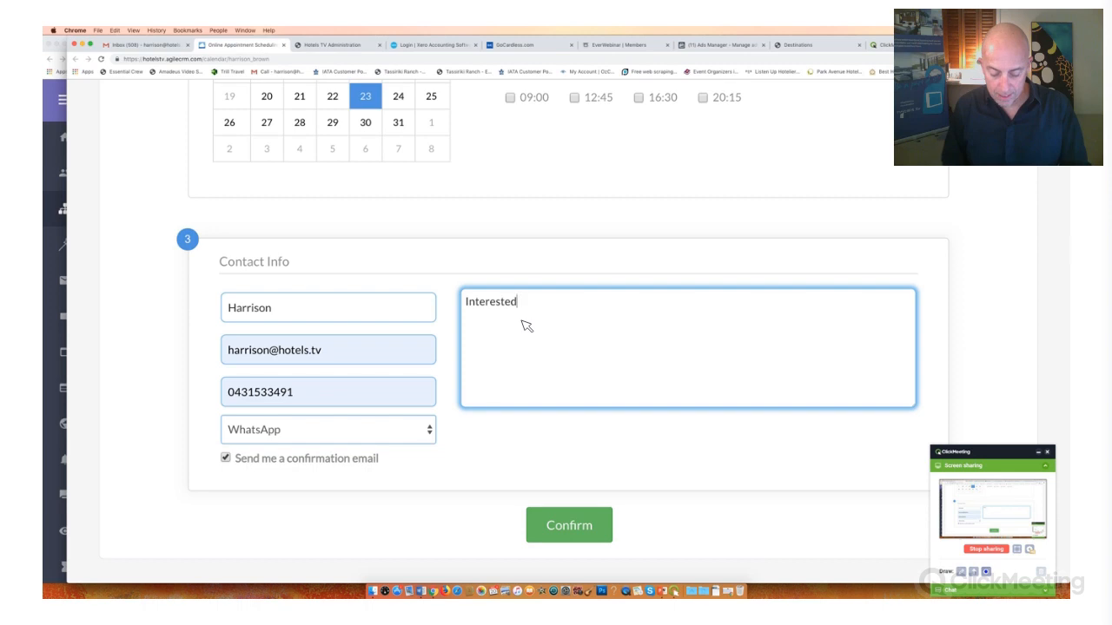
{"action": "type", "text": " to fi"}
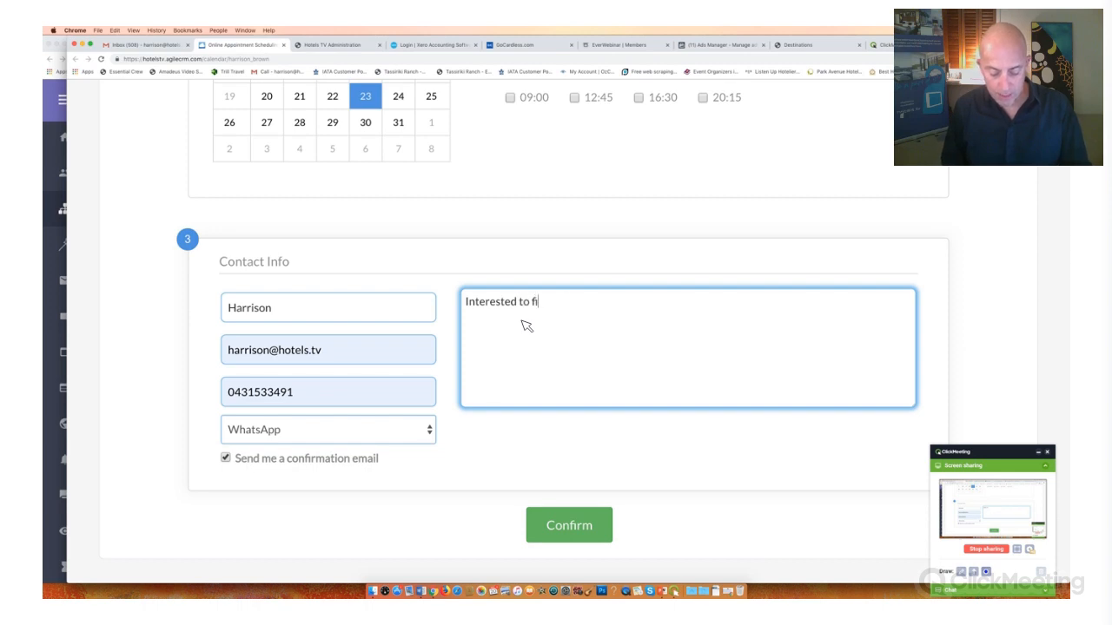
{"action": "type", "text": "nd out how to add hotel booking"}
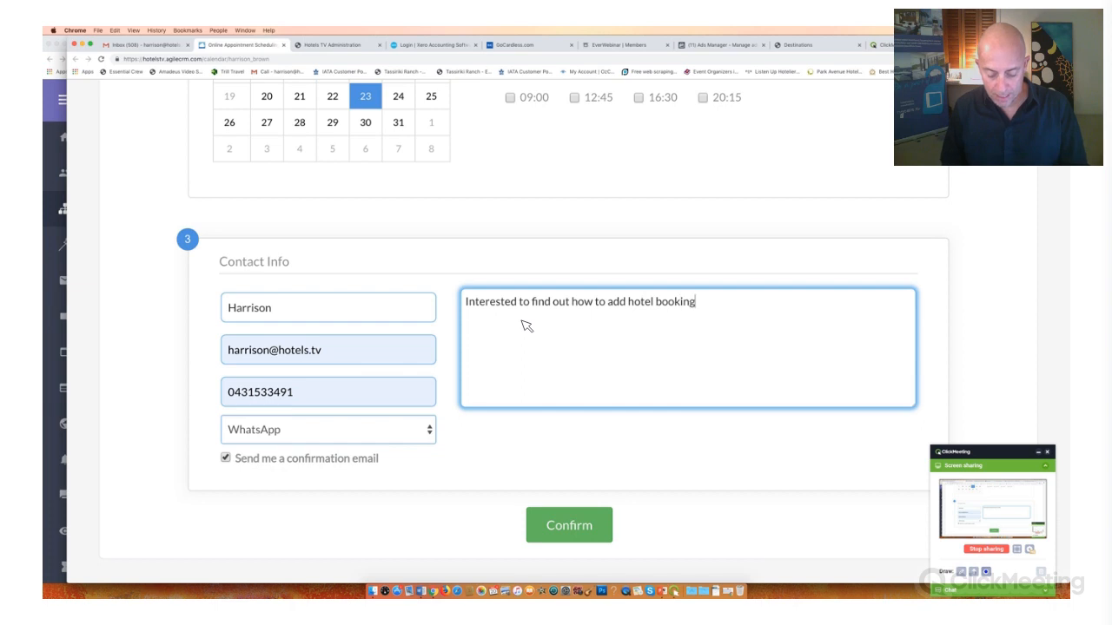
{"action": "type", "text": "s to my eve"}
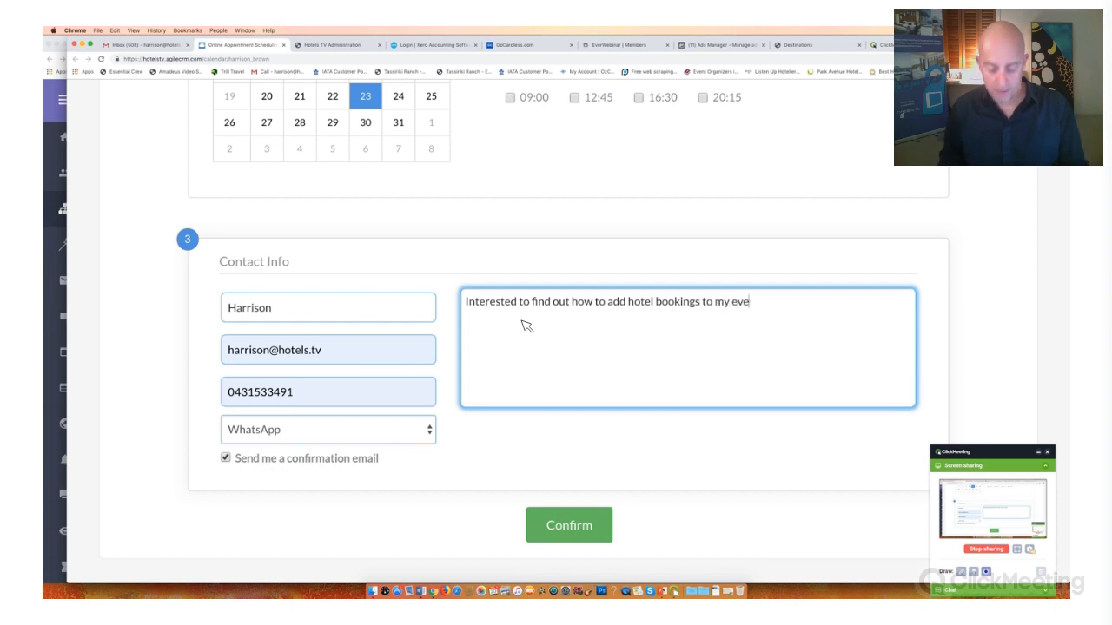
{"action": "type", "text": "nt!!!"}
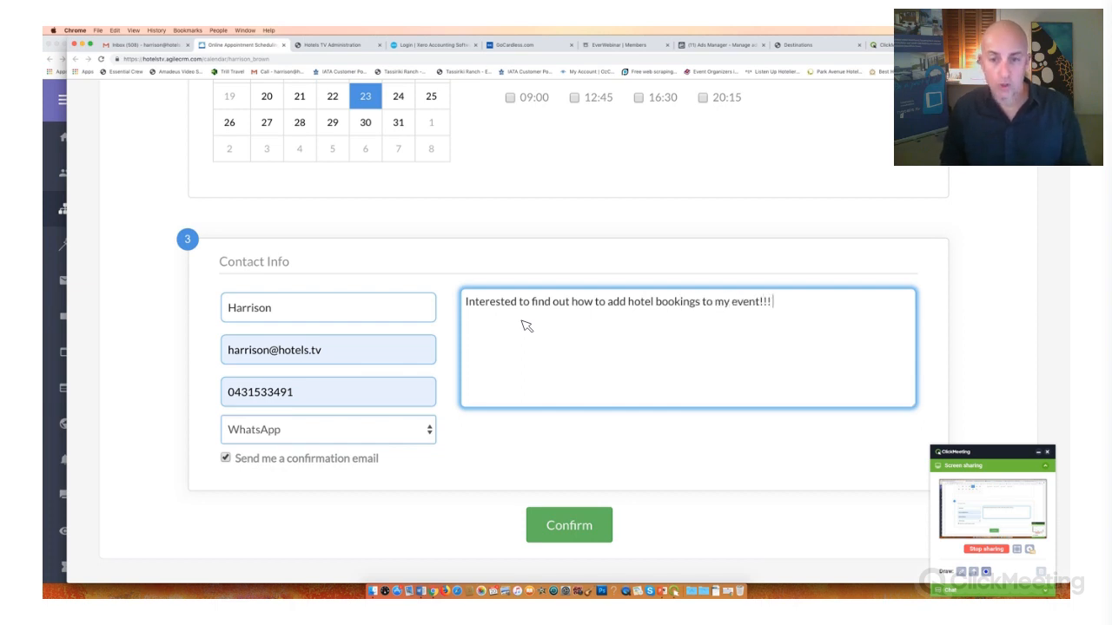
{"action": "type", "text": " Please call."}
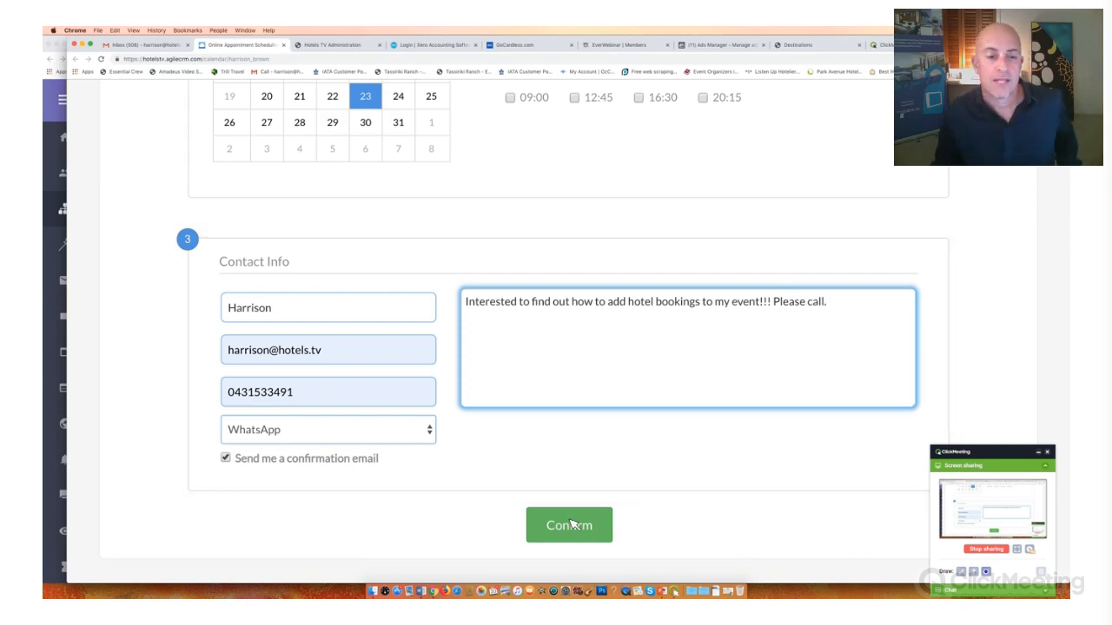
{"action": "left_click", "coordinate": [571, 524]}
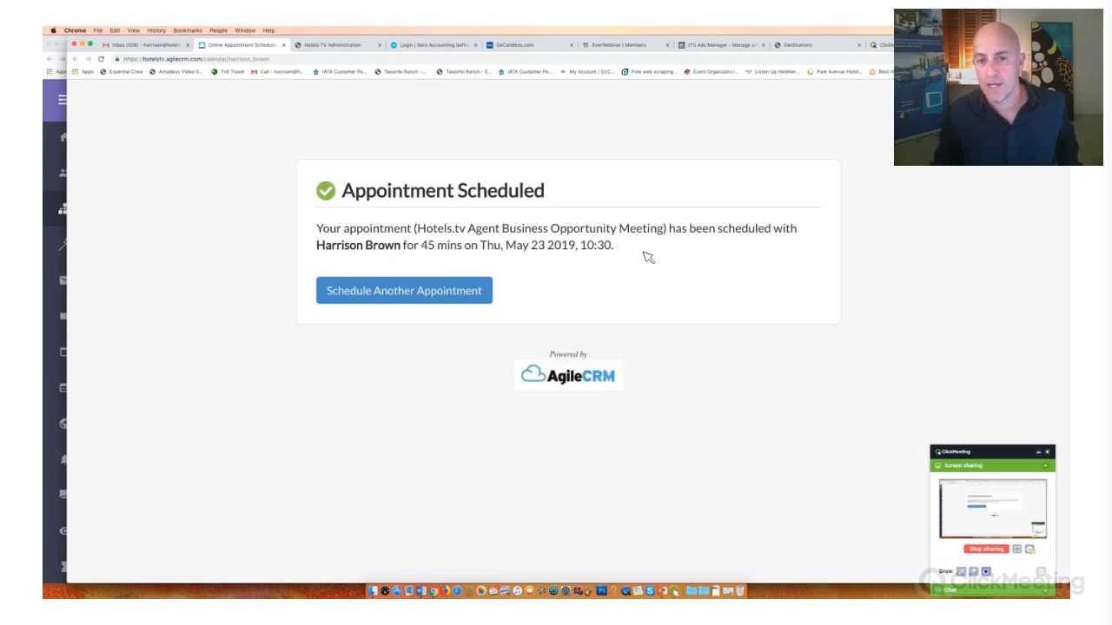
- Review the host, duration and date of the scheduled appointment on the confirmation page, and return to the Gmail inbox
{"action": "left_click_drag", "start_coordinate": [325, 245], "coordinate": [667, 257]}
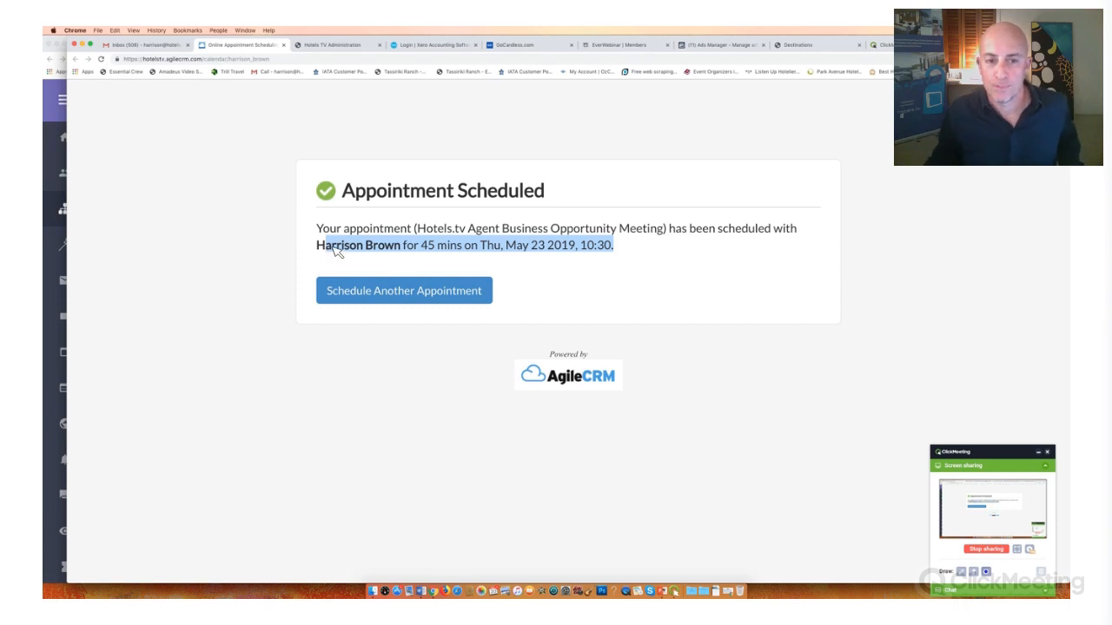
{"action": "left_click", "coordinate": [672, 257]}
{"action": "left_click_drag", "start_coordinate": [317, 246], "coordinate": [561, 246]}
{"action": "left_click_drag", "start_coordinate": [460, 323], "coordinate": [608, 381]}
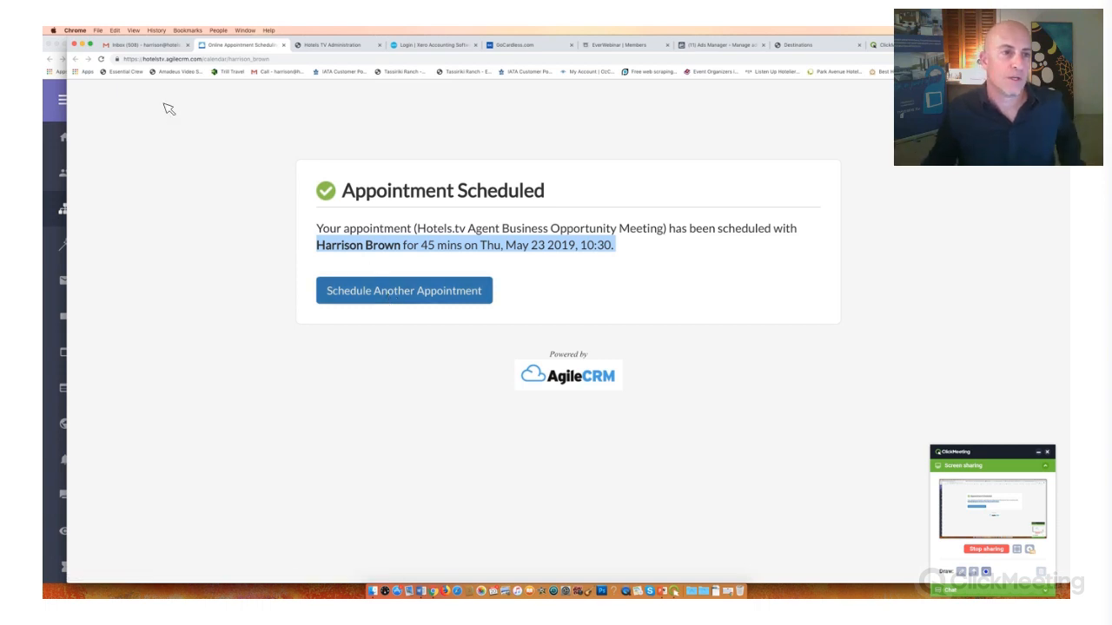
{"action": "left_click", "coordinate": [151, 48]}
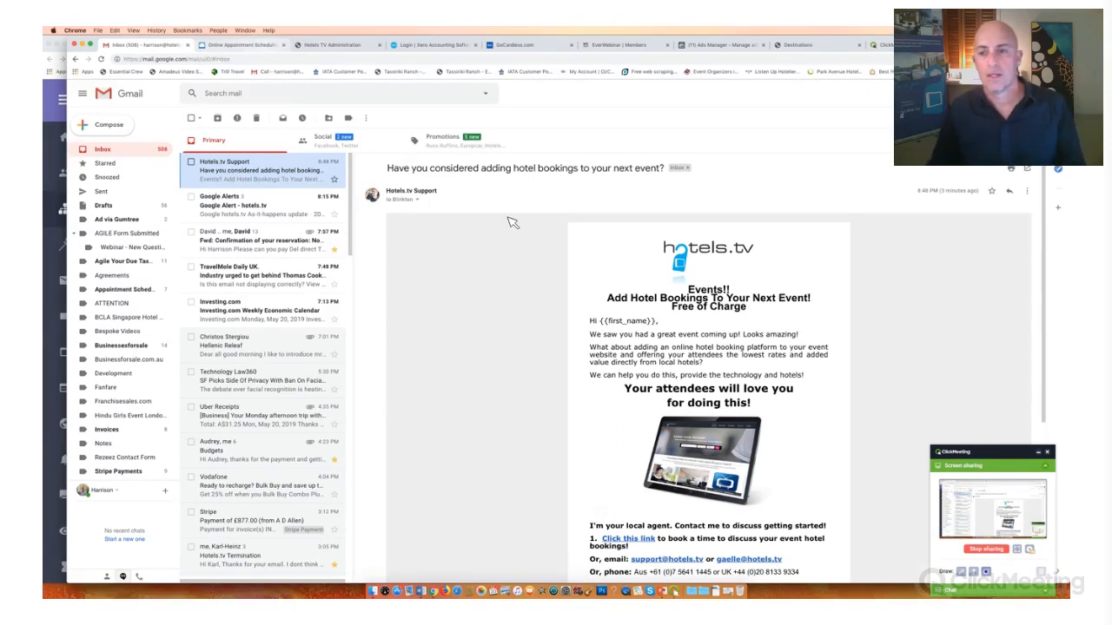
- Switch to the Agile CRM window, set the Agent Update 1 Email node's sender address to Contact's Owner, and save the node
{"action": "key", "text": "ctrl+Up"}
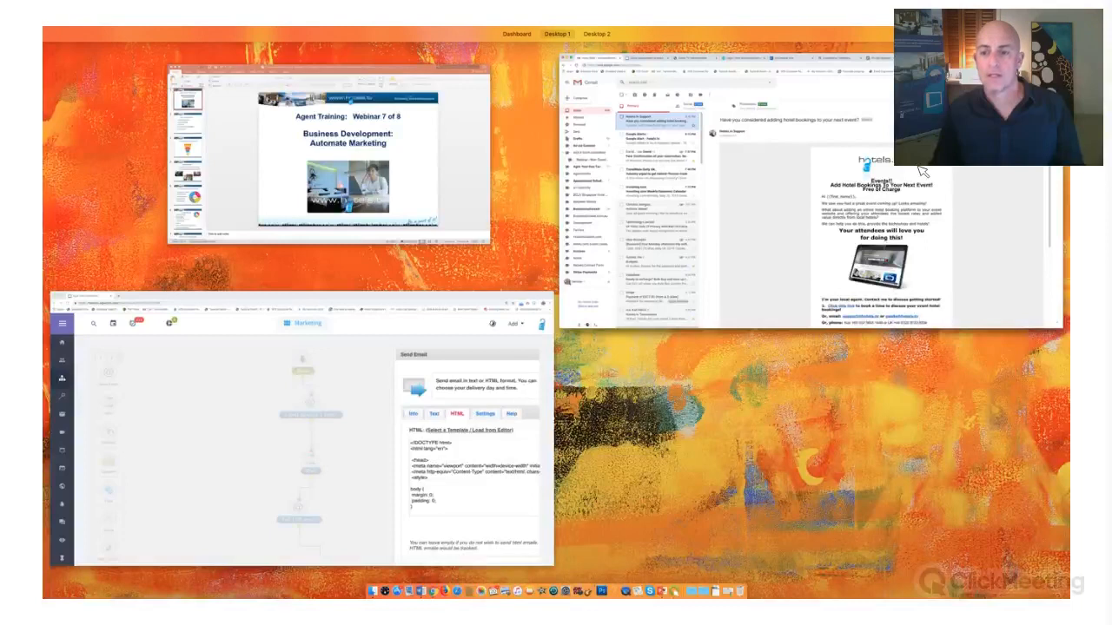
{"action": "key", "text": "ctrl+Up"}
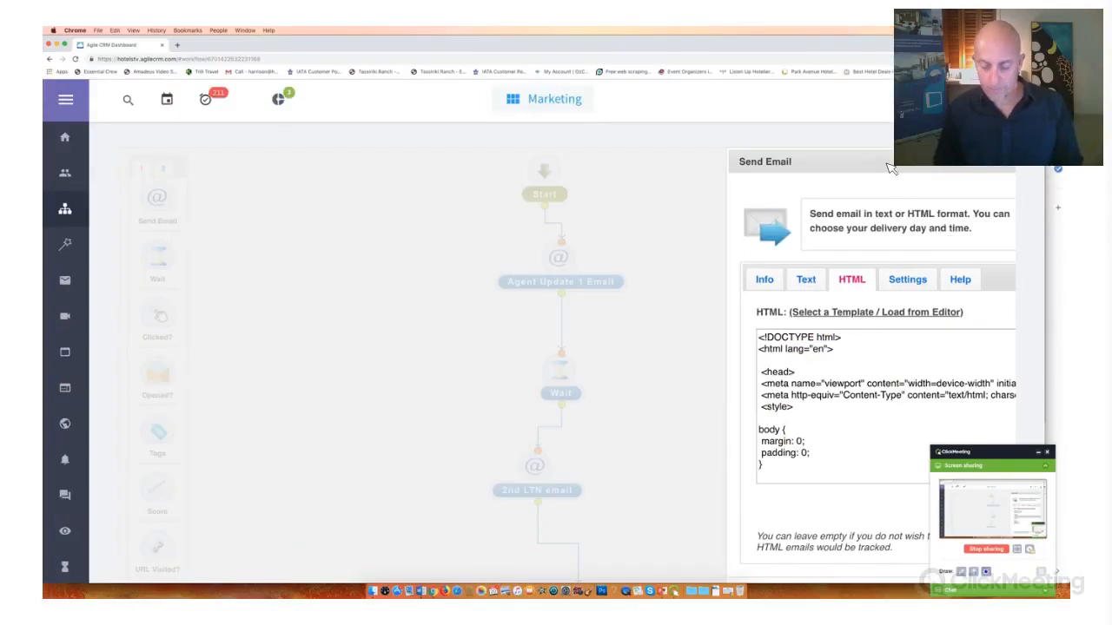
{"action": "key", "text": "super+equal"}
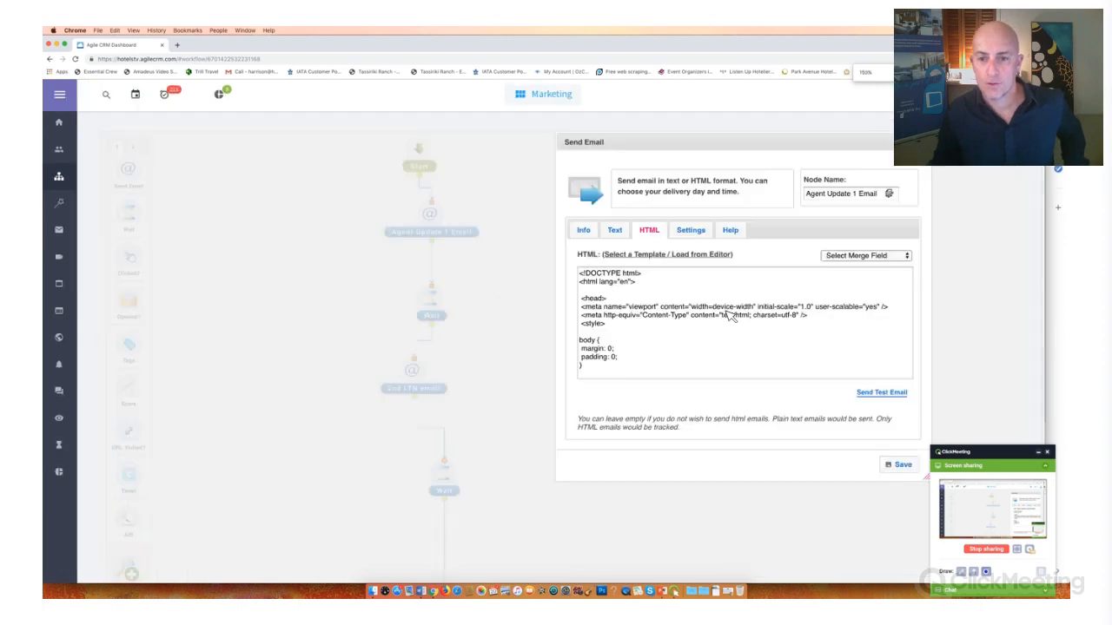
{"action": "key", "text": "super+minus"}
{"action": "left_click", "coordinate": [584, 229]}
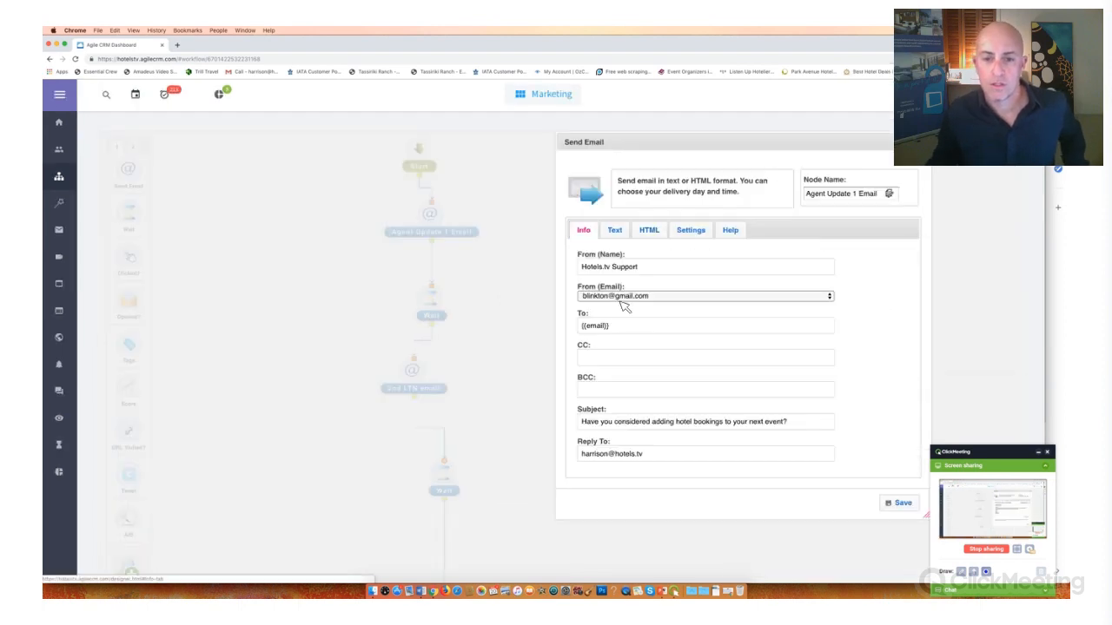
{"action": "left_click", "coordinate": [621, 296]}
{"action": "left_click", "coordinate": [612, 269]}
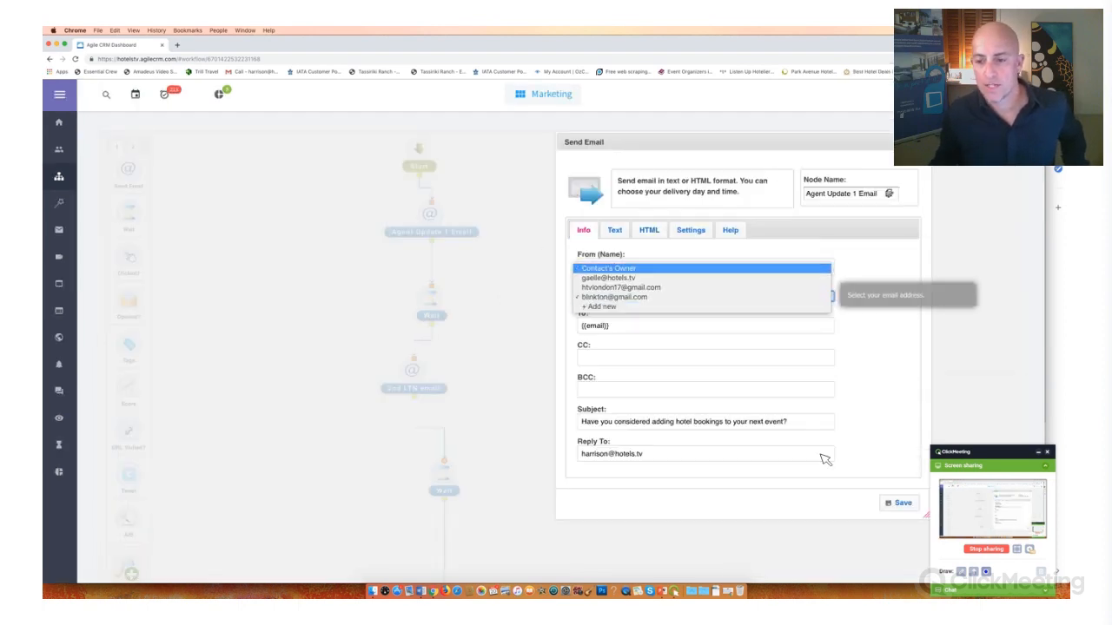
{"action": "left_click", "coordinate": [899, 503]}
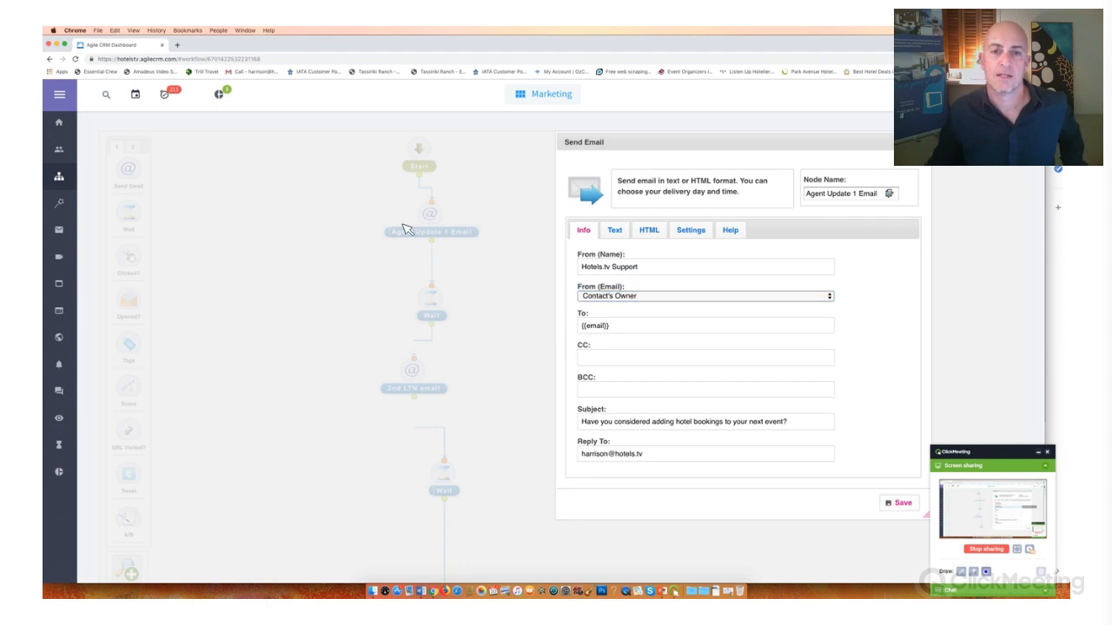
- Save the Event Organiser Campaign 1 campaign and dismiss the prompt for assigning contacts
{"action": "scroll", "coordinate": [996, 231], "scroll_direction": "up", "scroll_amount": 2}
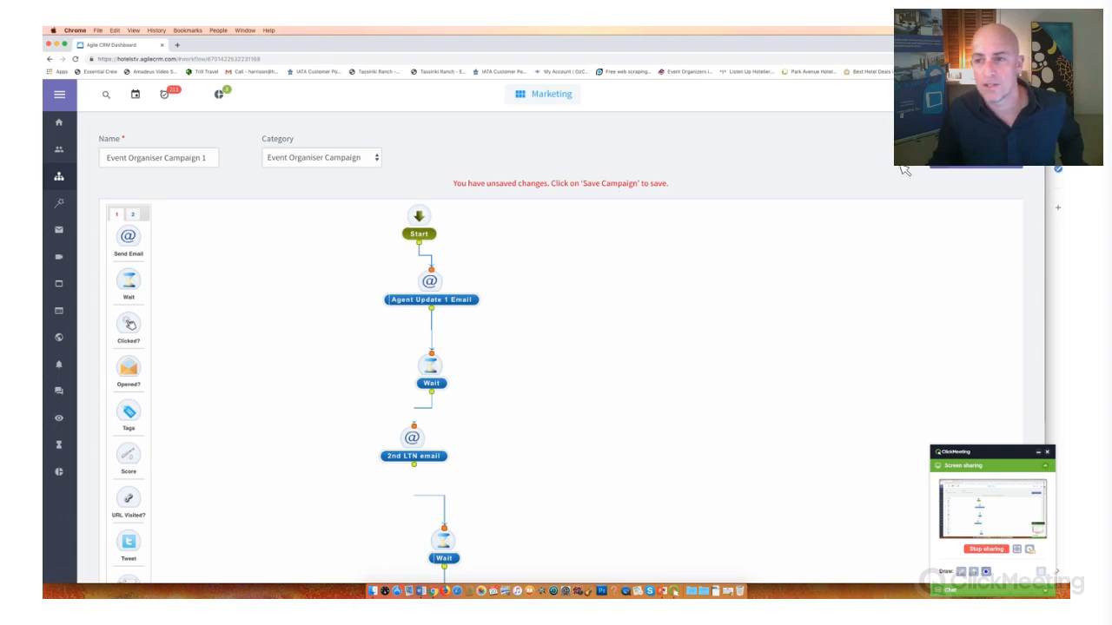
{"action": "left_click", "coordinate": [990, 165]}
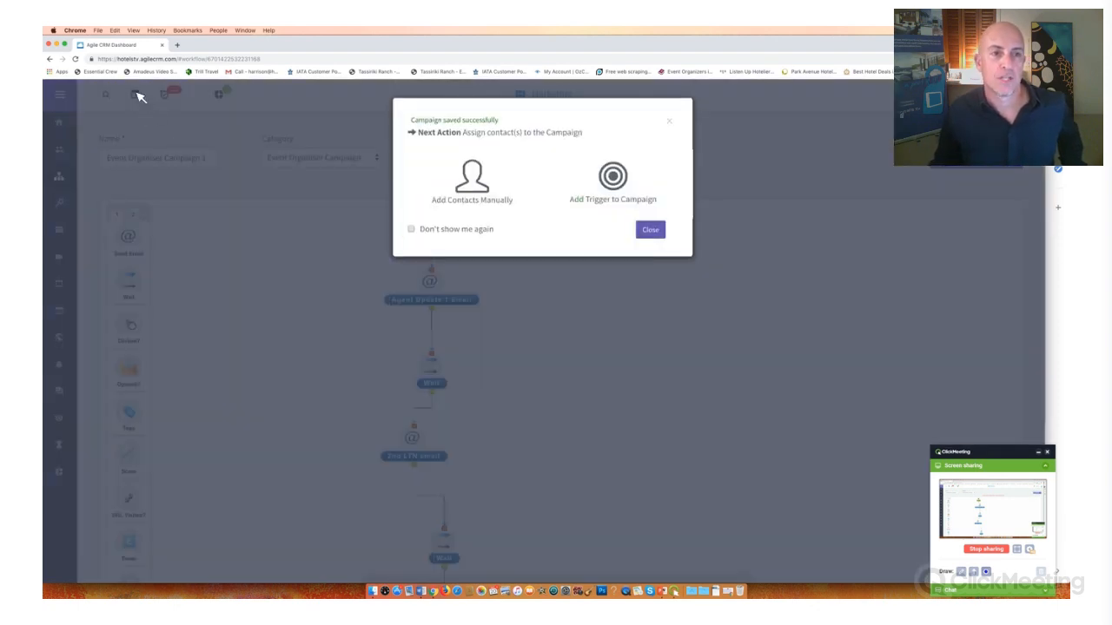
{"action": "left_click", "coordinate": [136, 91]}
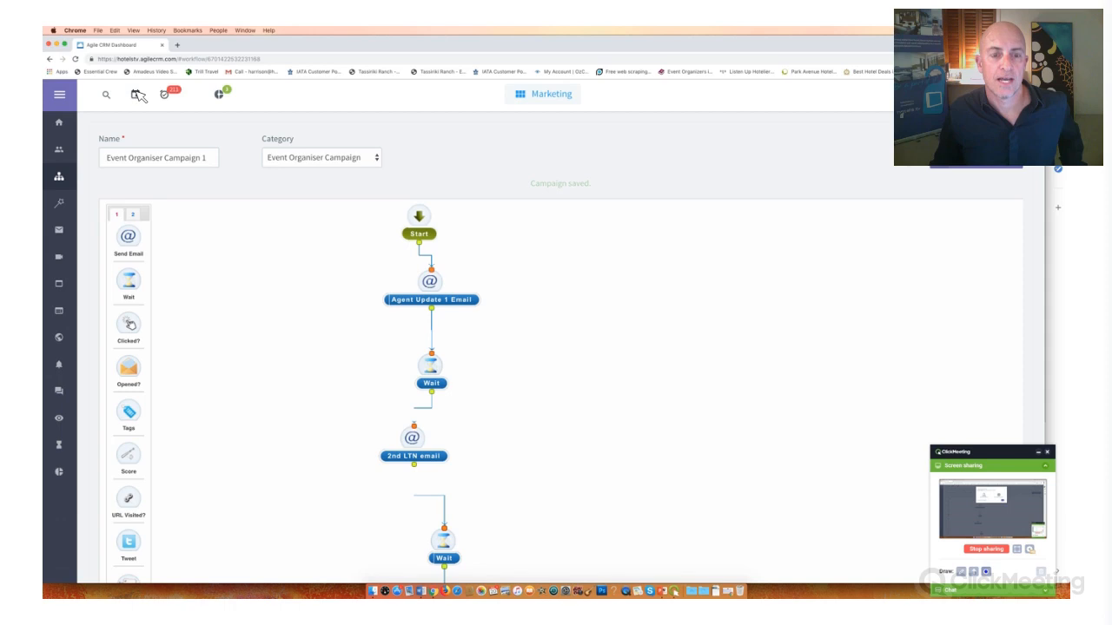
- Open the CRM calendar for May 2019 and open the 10:30 appointment on 23 May
{"action": "left_click", "coordinate": [136, 92]}
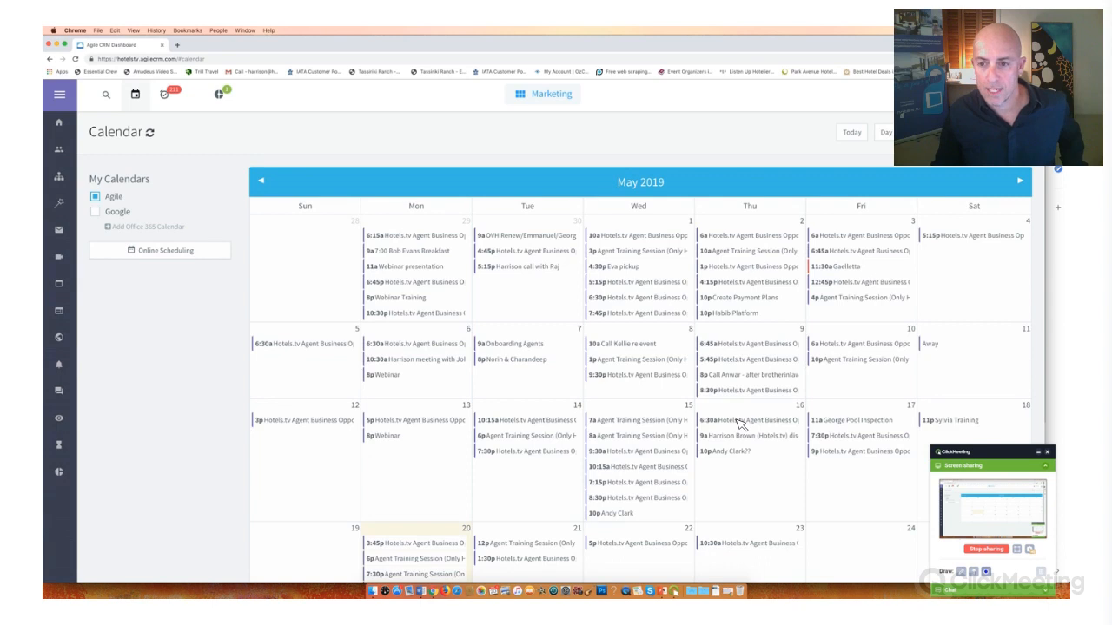
{"action": "scroll", "coordinate": [741, 423], "scroll_direction": "down", "scroll_amount": 5}
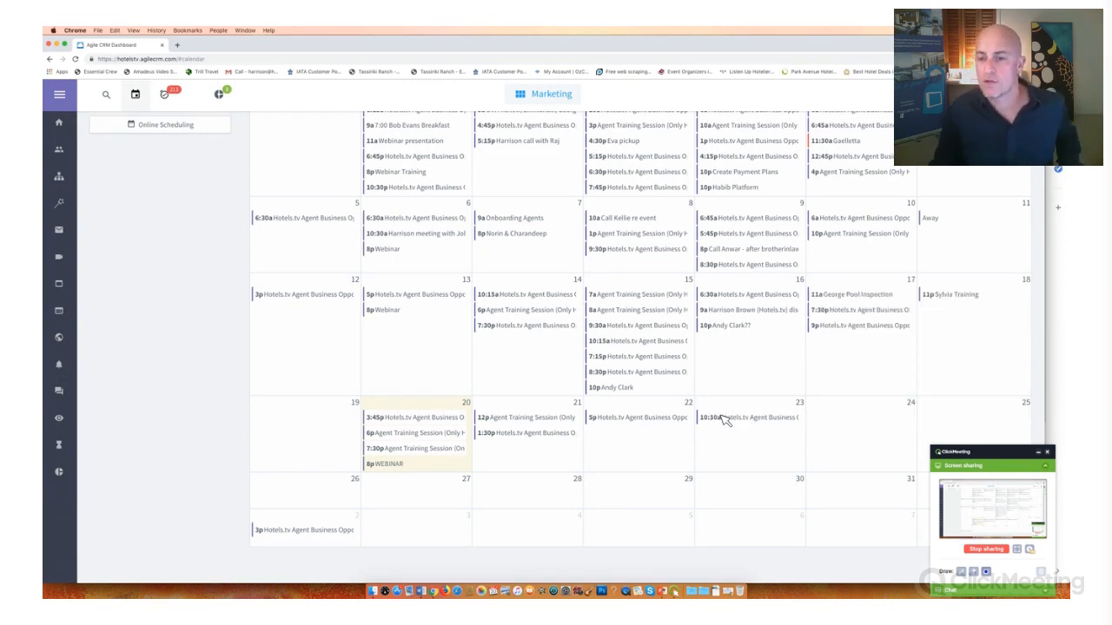
{"action": "mouse_move", "coordinate": [724, 418]}
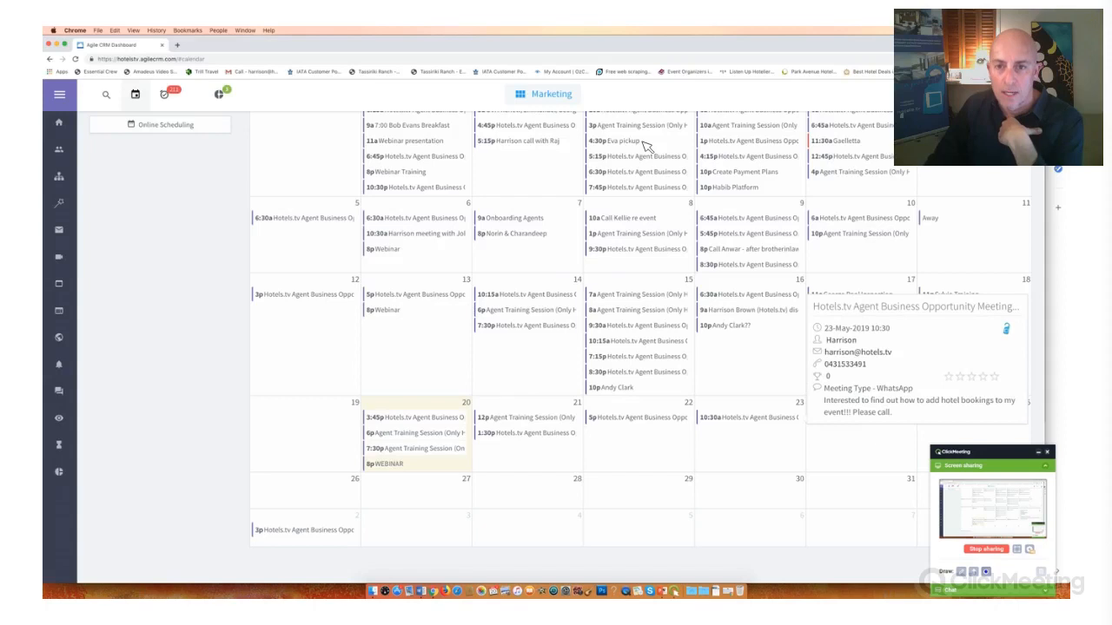
{"action": "left_click", "coordinate": [745, 418]}
- Review the event name and the description text in the appointment's event details
{"action": "left_click", "coordinate": [489, 155]}
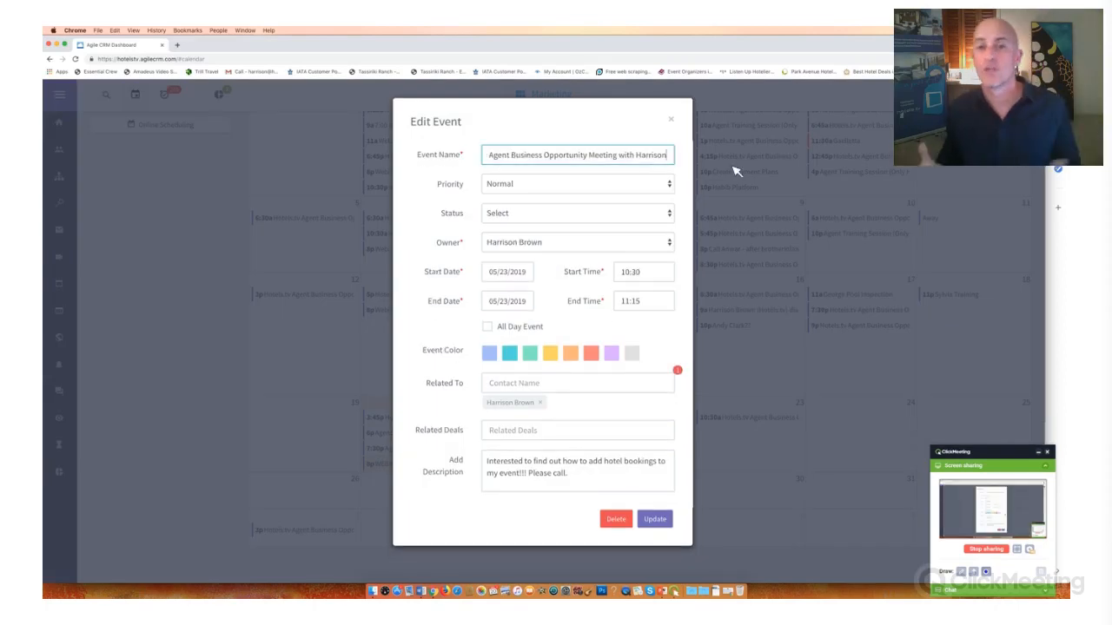
{"action": "key", "text": "super+a"}
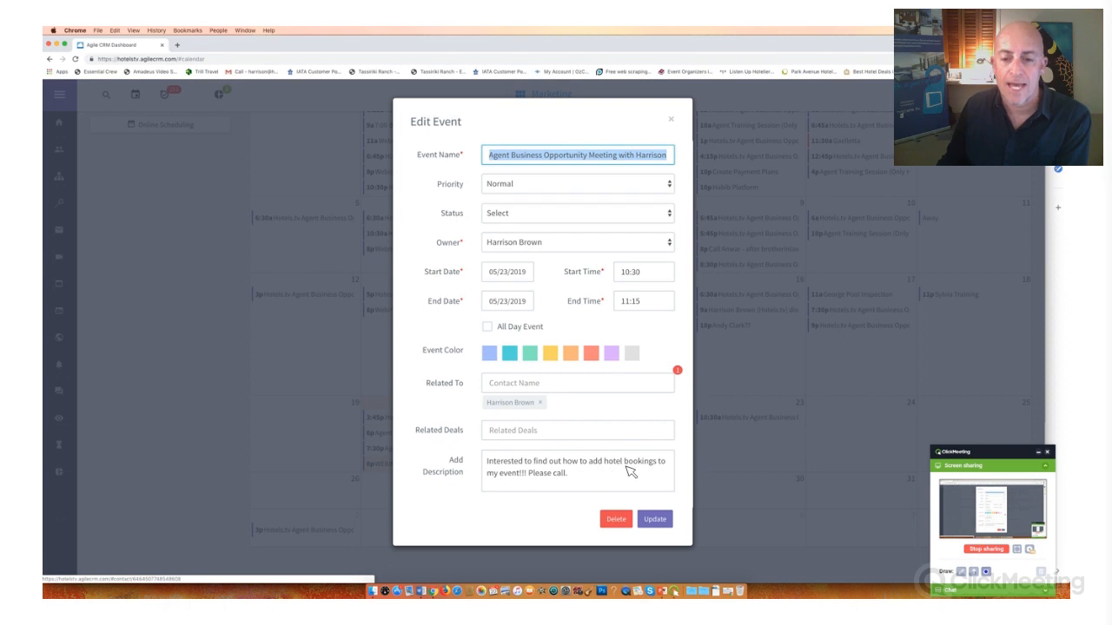
{"action": "left_click", "coordinate": [577, 489]}
{"action": "key", "text": "super+a"}
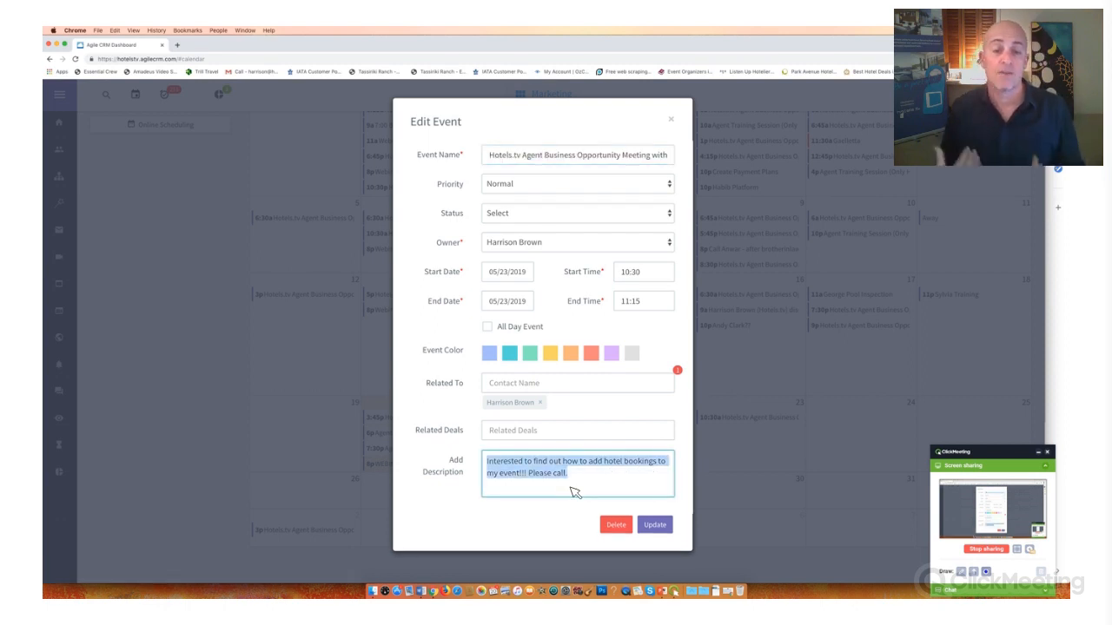
{"action": "left_click", "coordinate": [573, 492]}
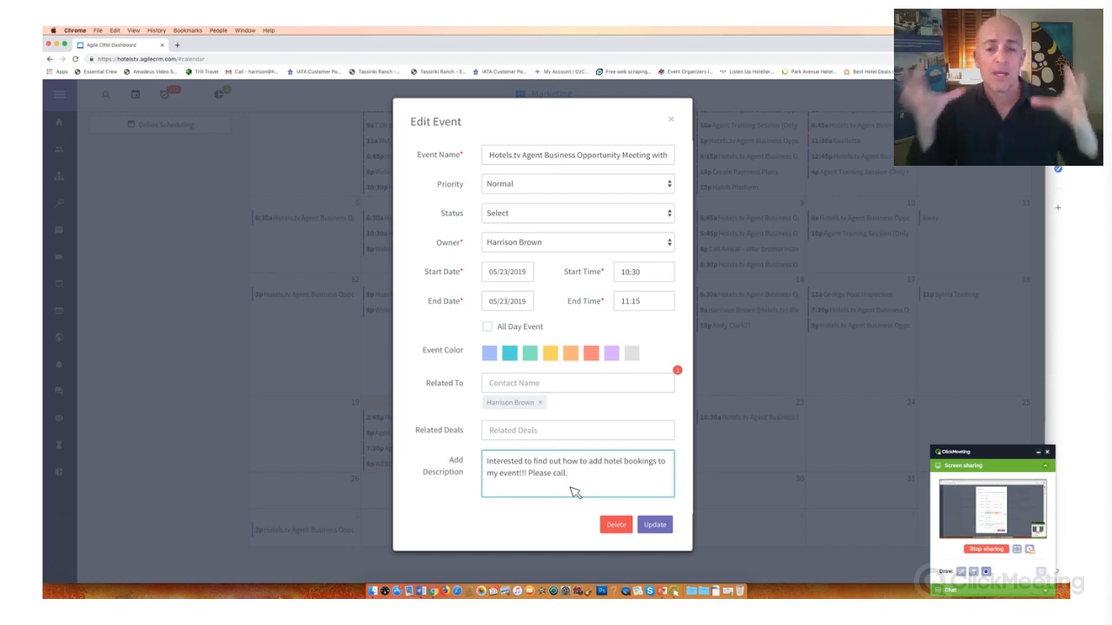
- Open the contact record related to the event, close the event details, and examine the contact's tags and activity timeline
{"action": "left_click", "coordinate": [512, 405]}
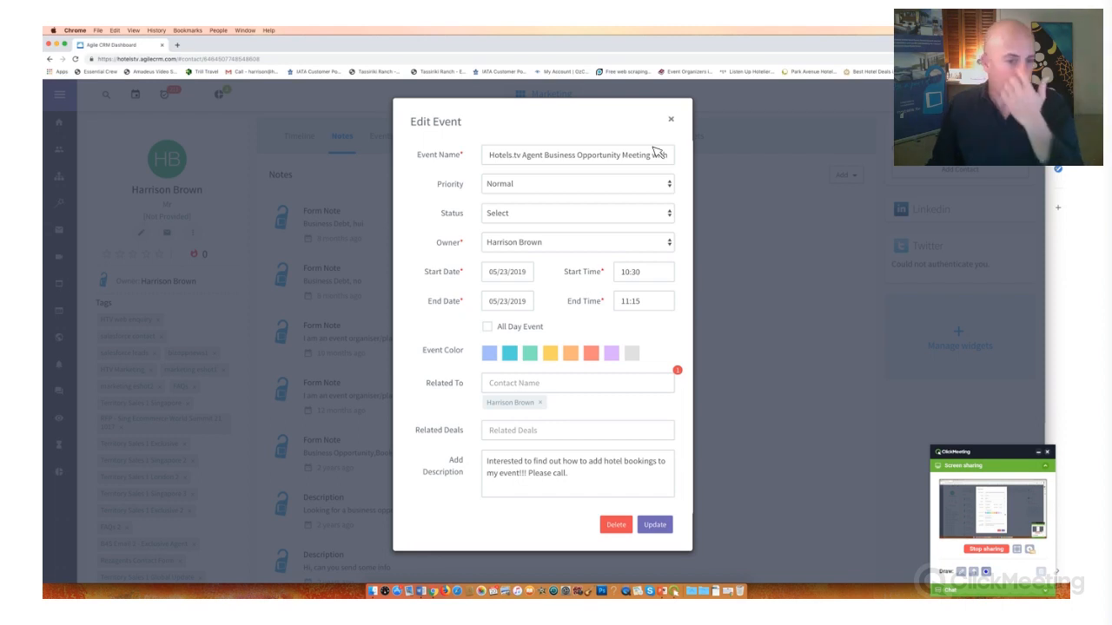
{"action": "key", "text": "Escape"}
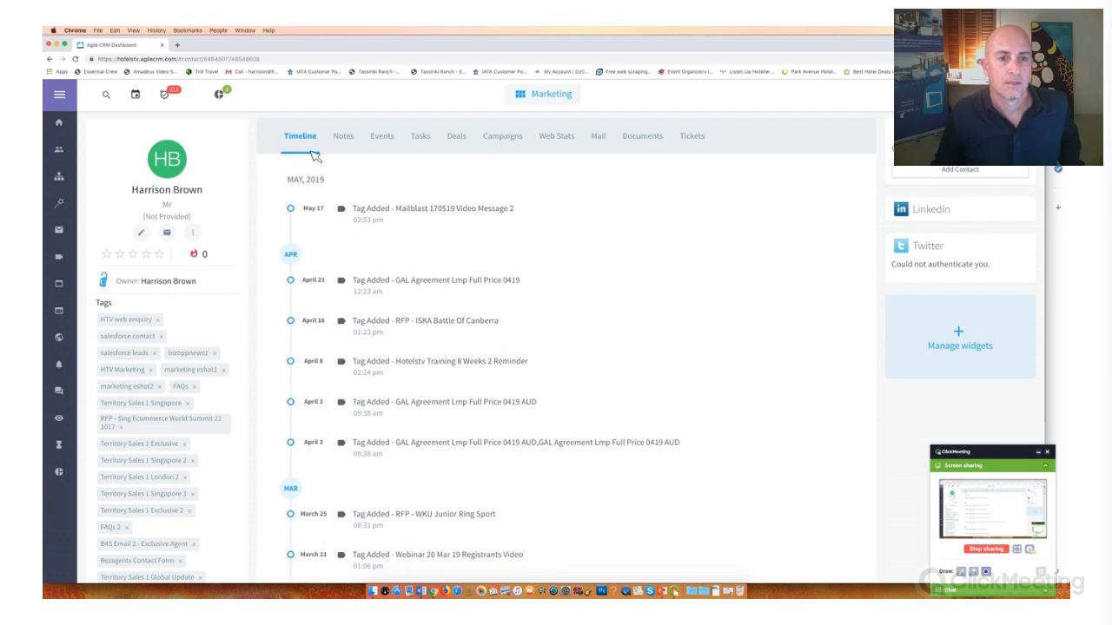
{"action": "scroll", "coordinate": [349, 331], "scroll_direction": "down", "scroll_amount": 5}
{"action": "scroll", "coordinate": [216, 400], "scroll_direction": "up", "scroll_amount": 5}
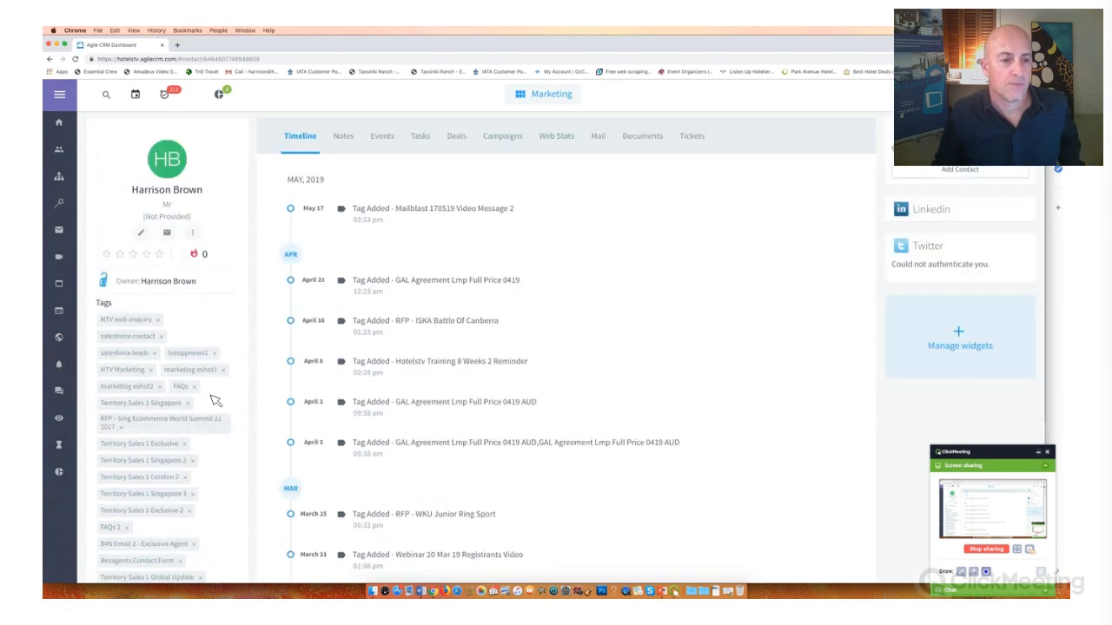
{"action": "scroll", "coordinate": [216, 400], "scroll_direction": "down", "scroll_amount": 10}
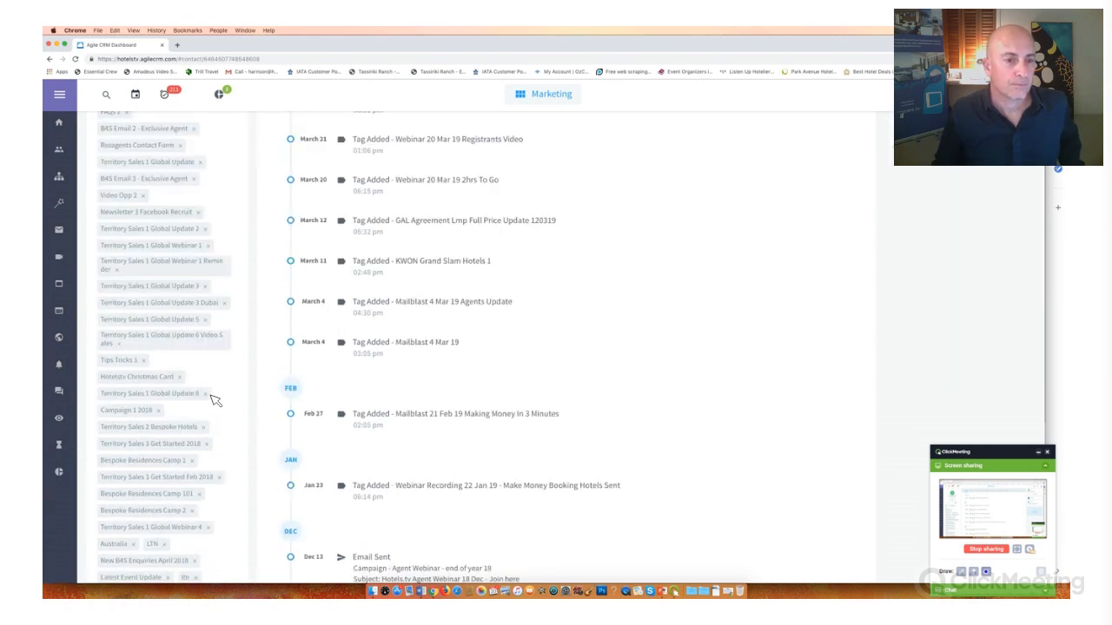
{"action": "scroll", "coordinate": [215, 401], "scroll_direction": "down", "scroll_amount": 10}
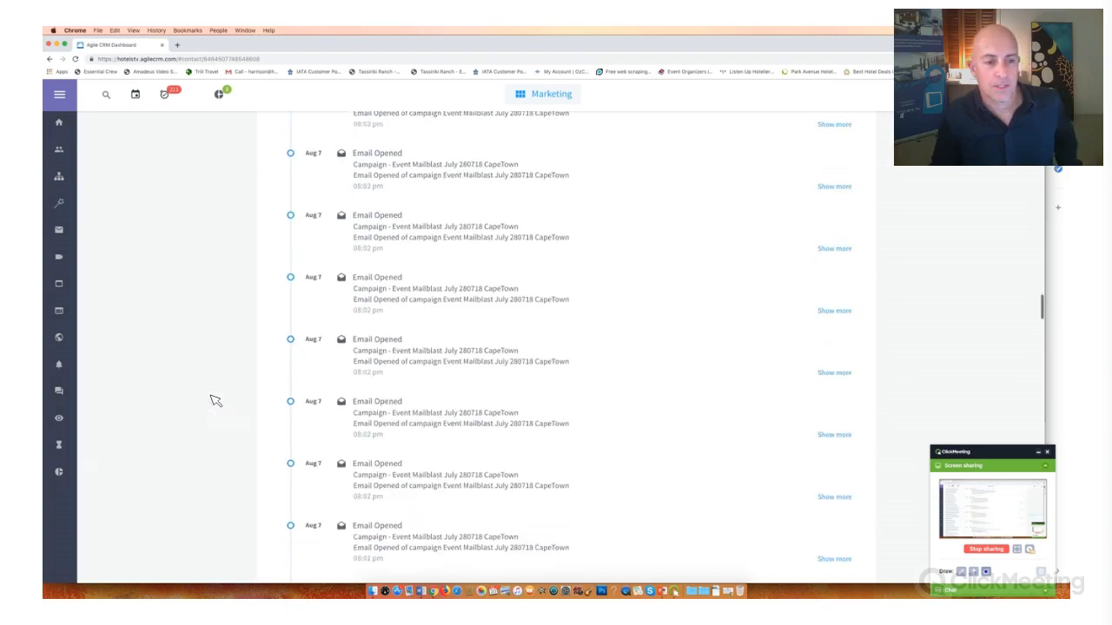
{"action": "scroll", "coordinate": [216, 401], "scroll_direction": "up", "scroll_amount": 3}
{"action": "scroll", "coordinate": [216, 399], "scroll_direction": "up", "scroll_amount": 4}
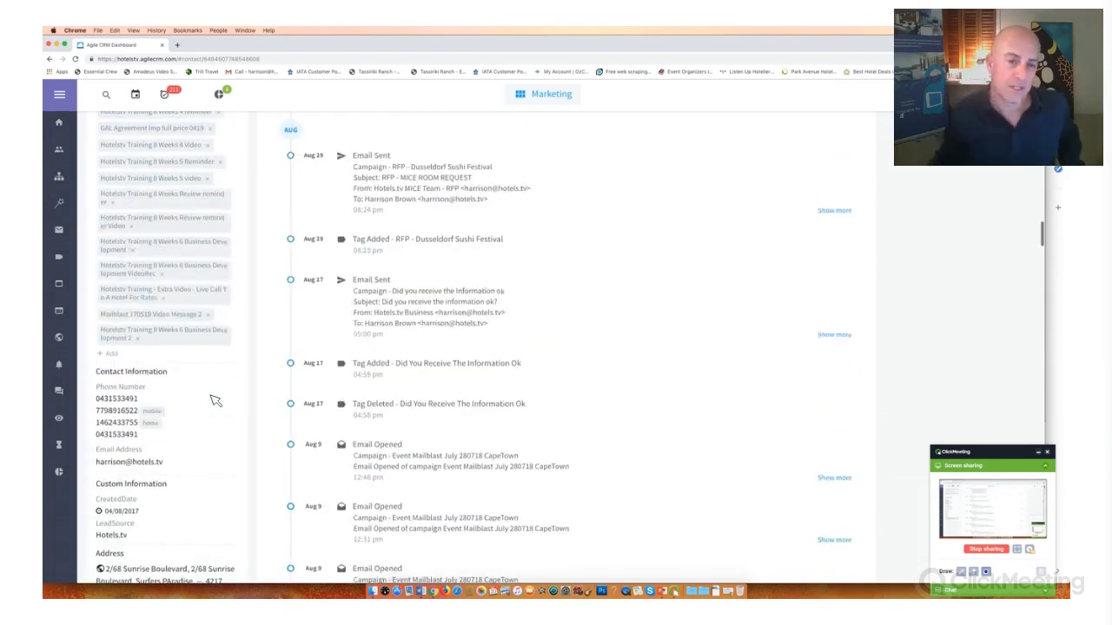
{"action": "scroll", "coordinate": [215, 399], "scroll_direction": "up", "scroll_amount": 6}
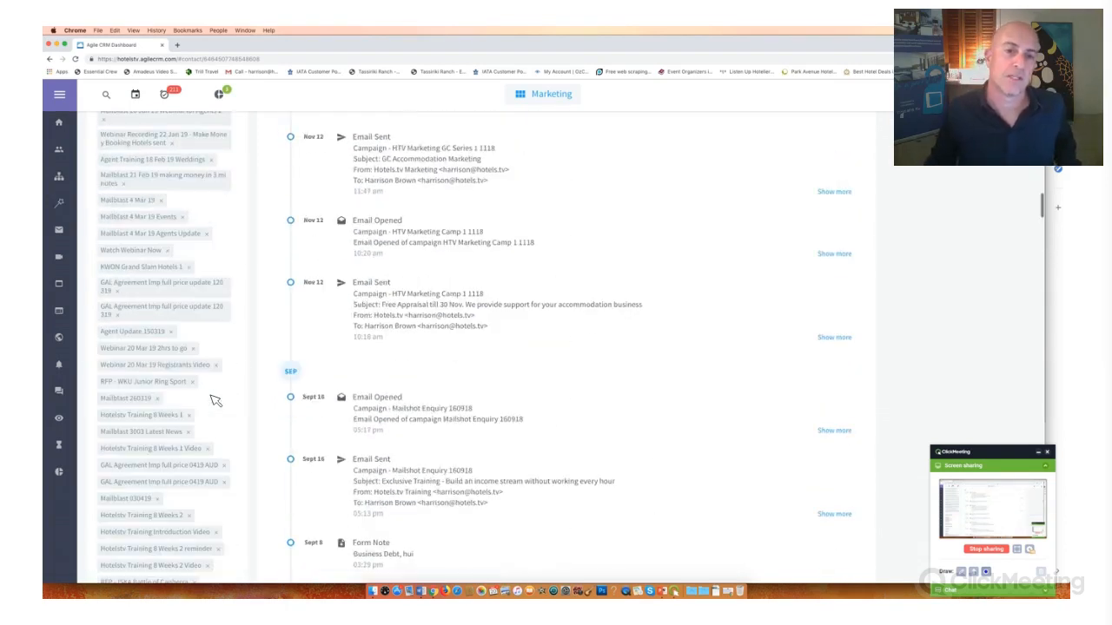
{"action": "scroll", "coordinate": [387, 280], "scroll_direction": "up", "scroll_amount": 15}
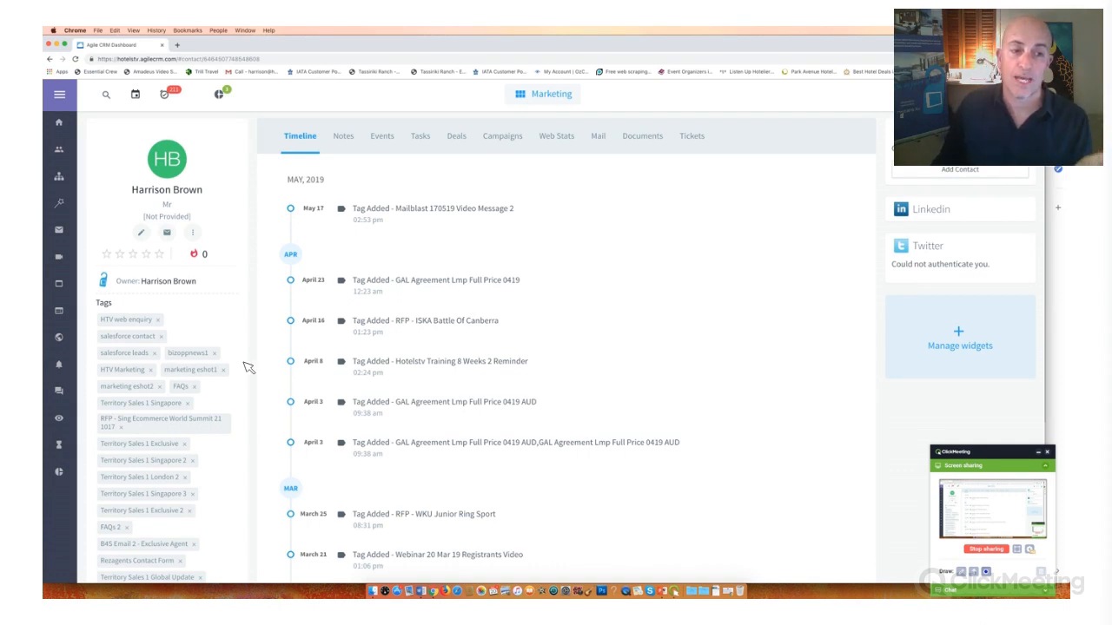
- Review the contact's activity timeline and notes, and open the contact's task list
{"action": "scroll", "coordinate": [272, 350], "scroll_direction": "down", "scroll_amount": 5}
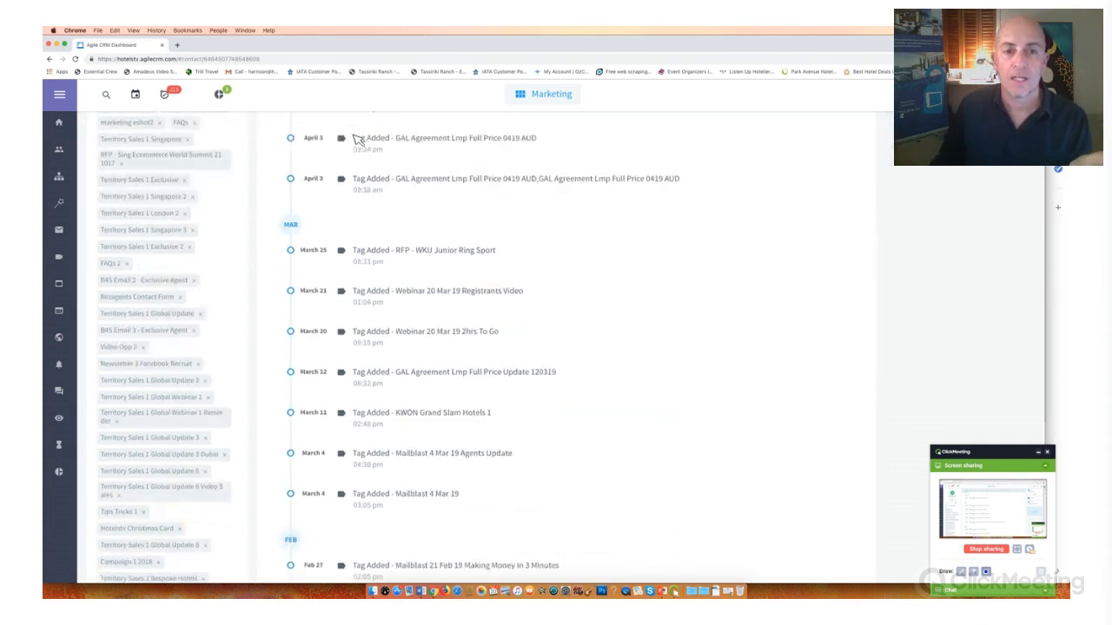
{"action": "scroll", "coordinate": [373, 154], "scroll_direction": "up", "scroll_amount": 10}
{"action": "left_click", "coordinate": [342, 136]}
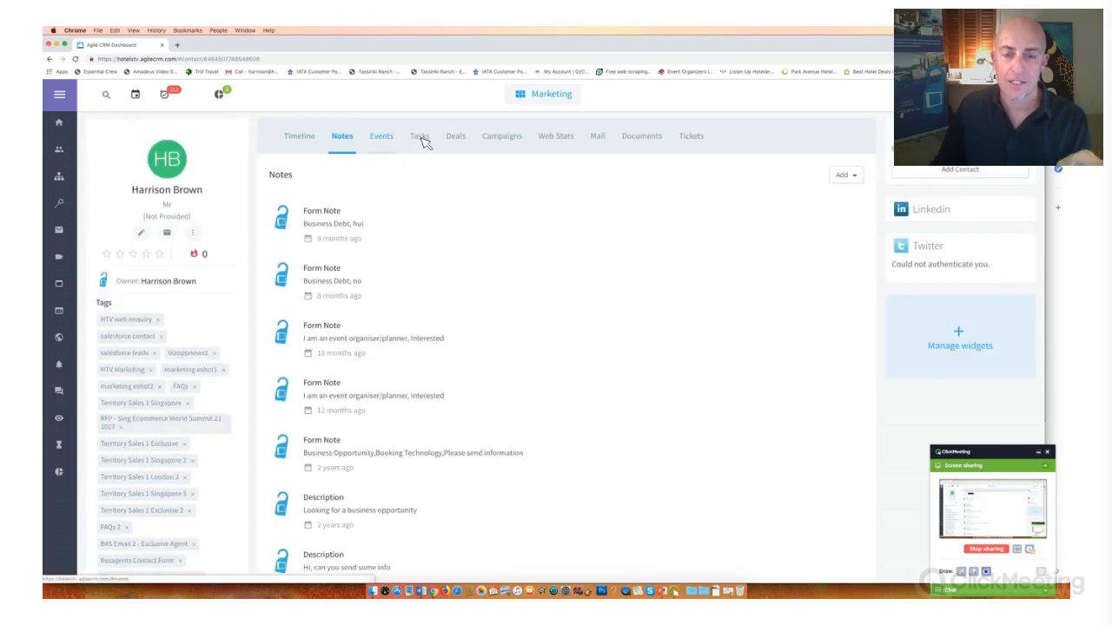
{"action": "left_click", "coordinate": [380, 136]}
{"action": "left_click", "coordinate": [420, 137]}
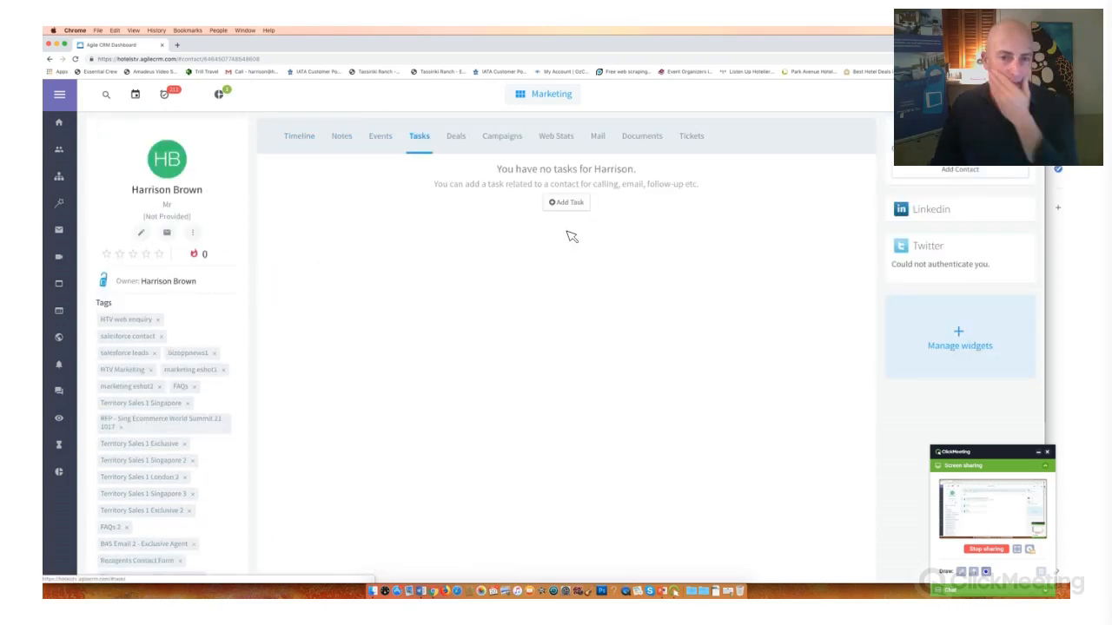
- Start a new task for the contact and name it Follow Up
{"action": "left_click", "coordinate": [567, 202]}
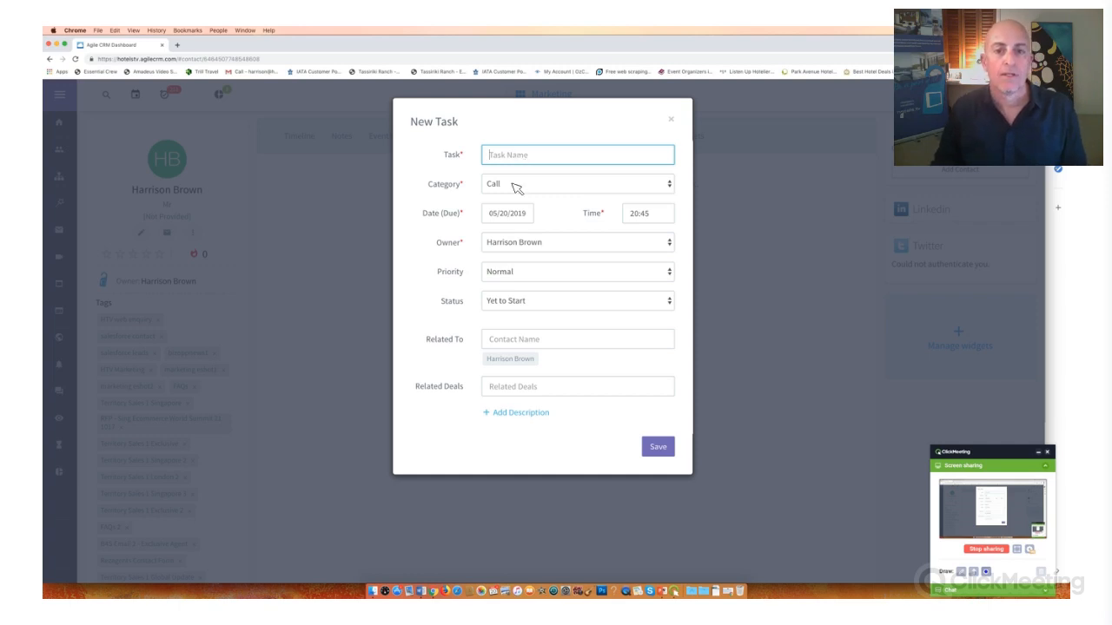
{"action": "type", "text": "Follow Up"}
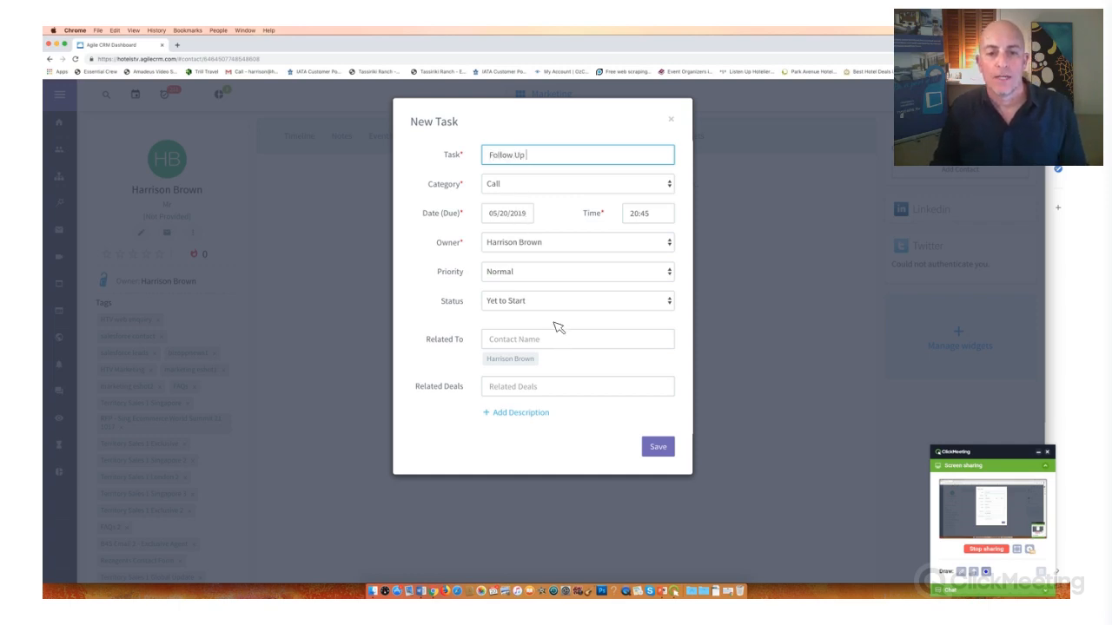
- Set the follow-up task's due date to 05/24/2019 and its time to 07:00, and save the task
{"action": "key", "text": "Tab"}
{"action": "key", "text": "Tab"}
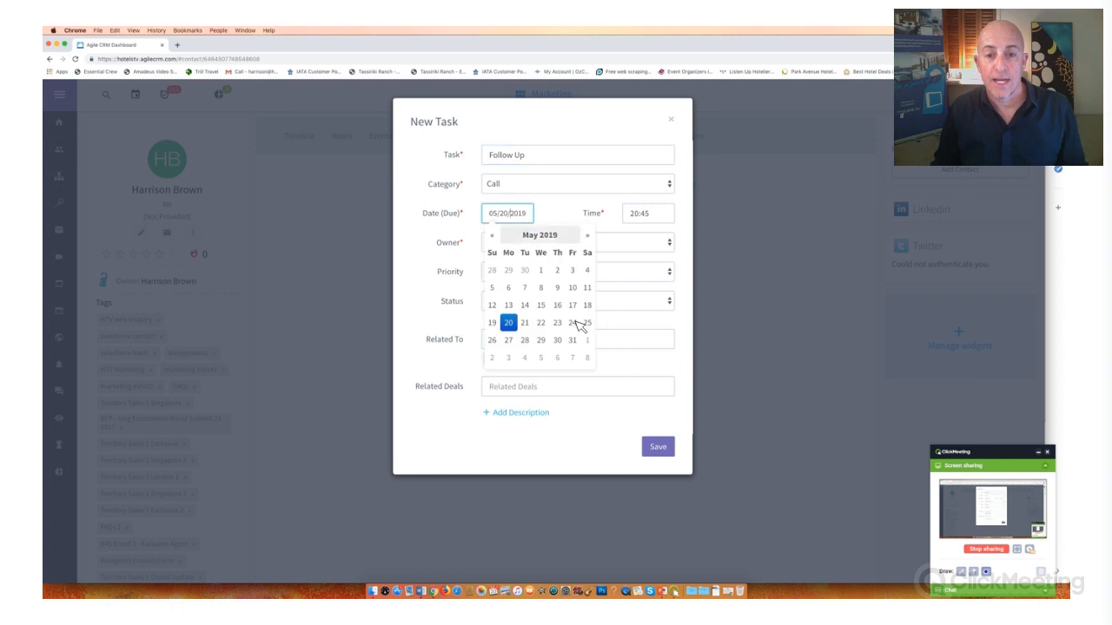
{"action": "key", "text": "Left"}
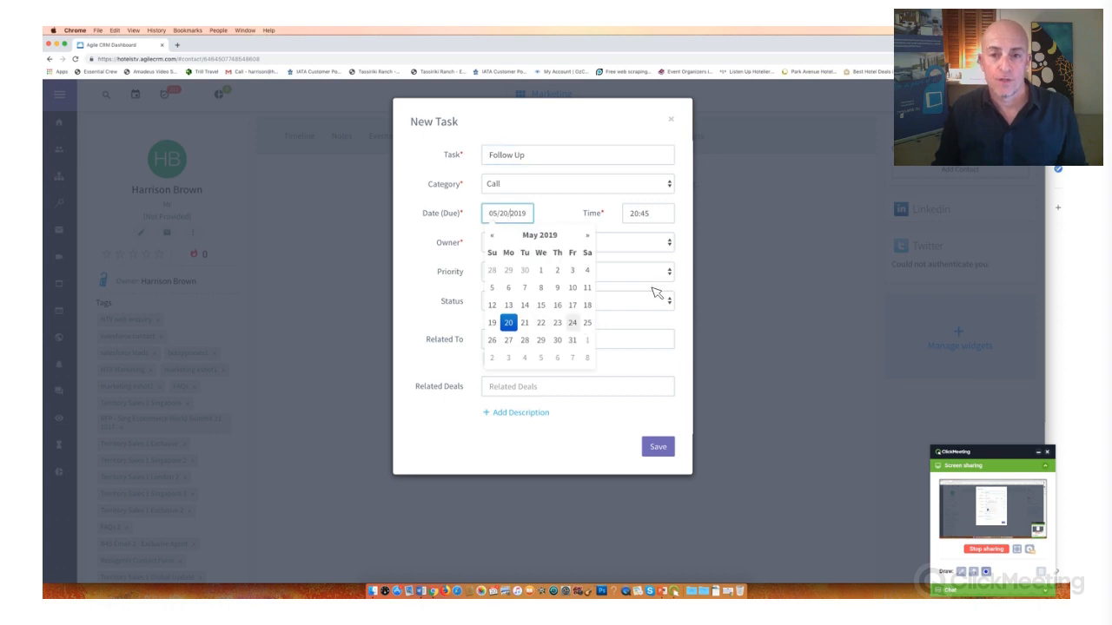
{"action": "key", "text": "Return"}
{"action": "left_click", "coordinate": [641, 213]}
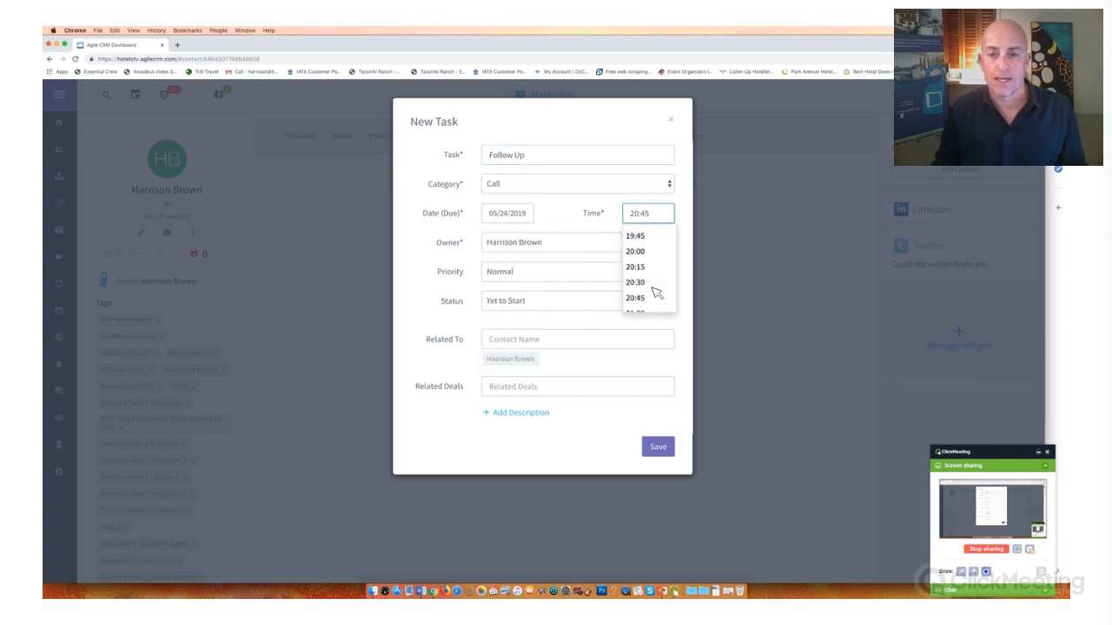
{"action": "scroll", "coordinate": [653, 287], "scroll_direction": "up", "scroll_amount": 10}
{"action": "scroll", "coordinate": [649, 278], "scroll_direction": "down", "scroll_amount": 6}
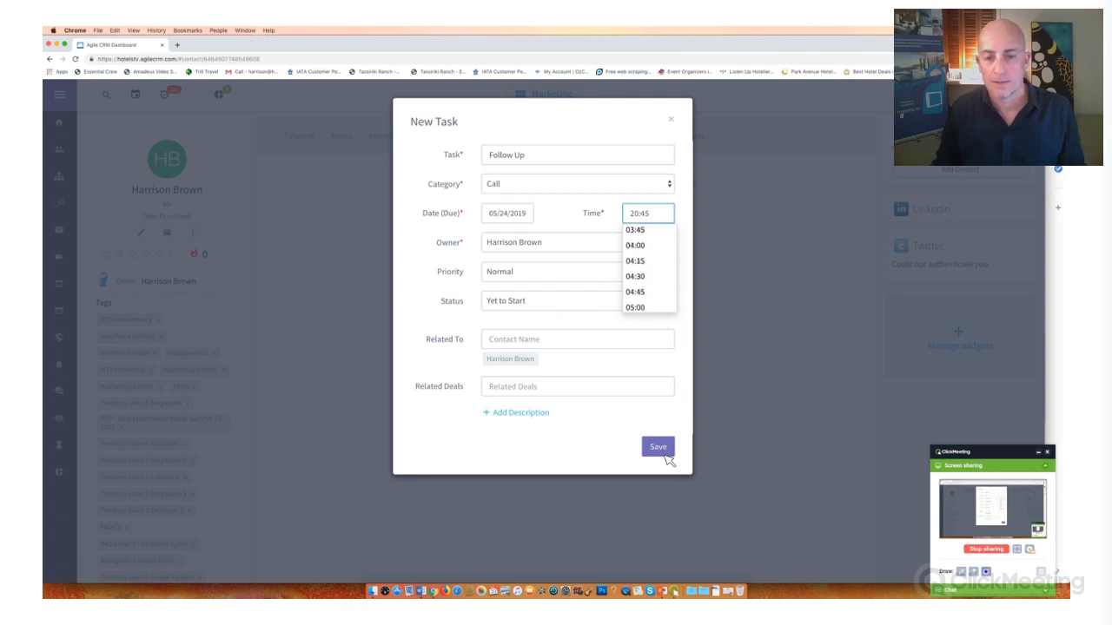
{"action": "key", "text": "Return"}
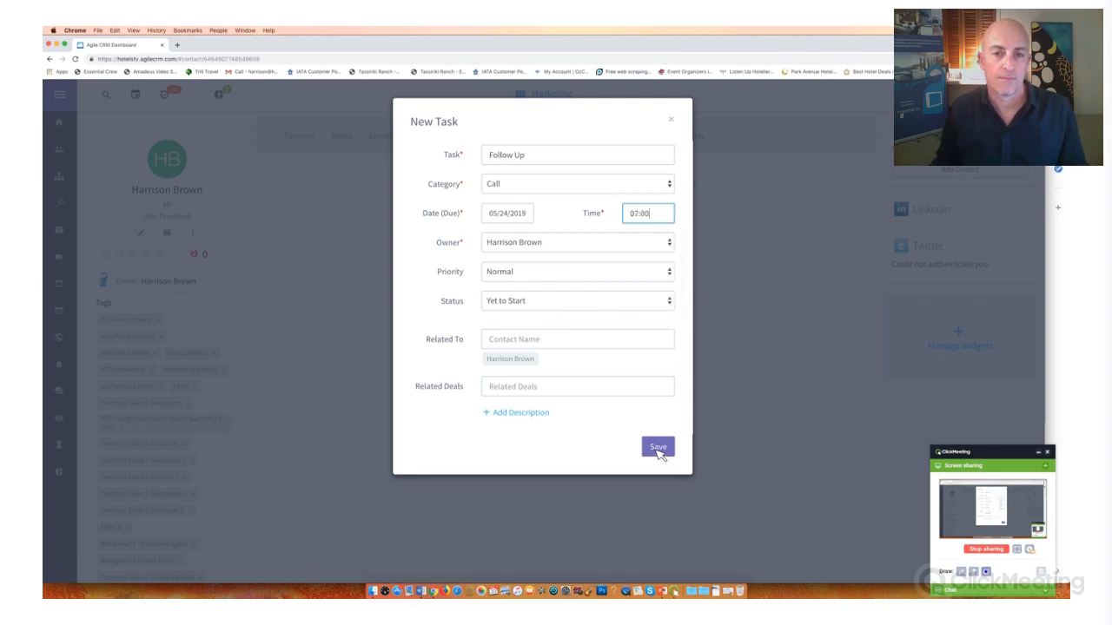
{"action": "left_click", "coordinate": [658, 449]}
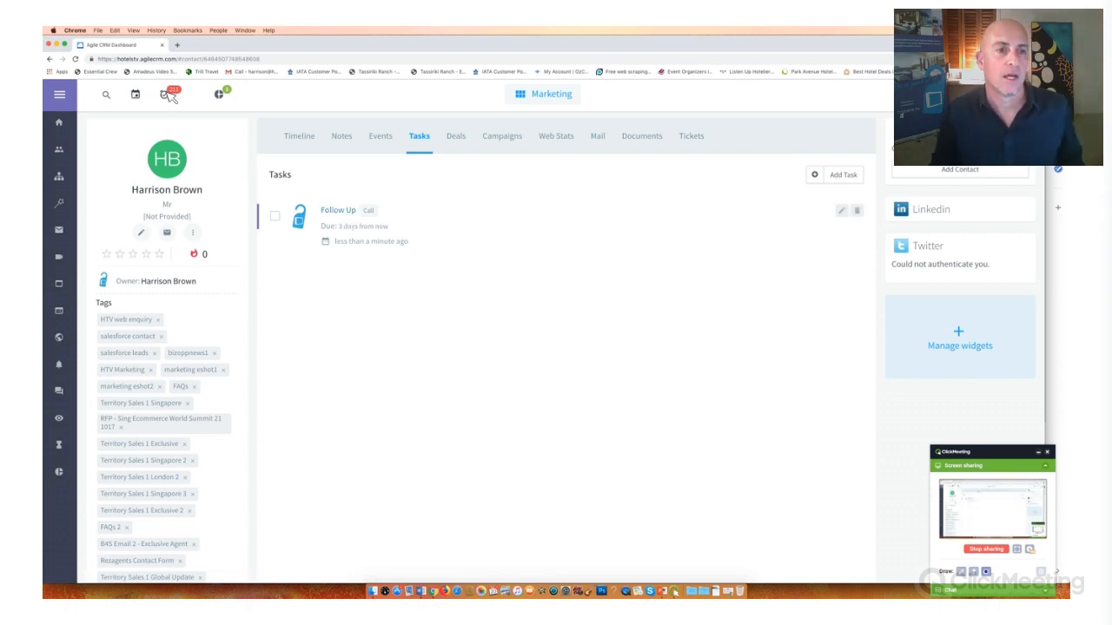
- Find the 24 May 2019 Follow Up task among the pending tasks and open its related contact
{"action": "left_click", "coordinate": [135, 94]}
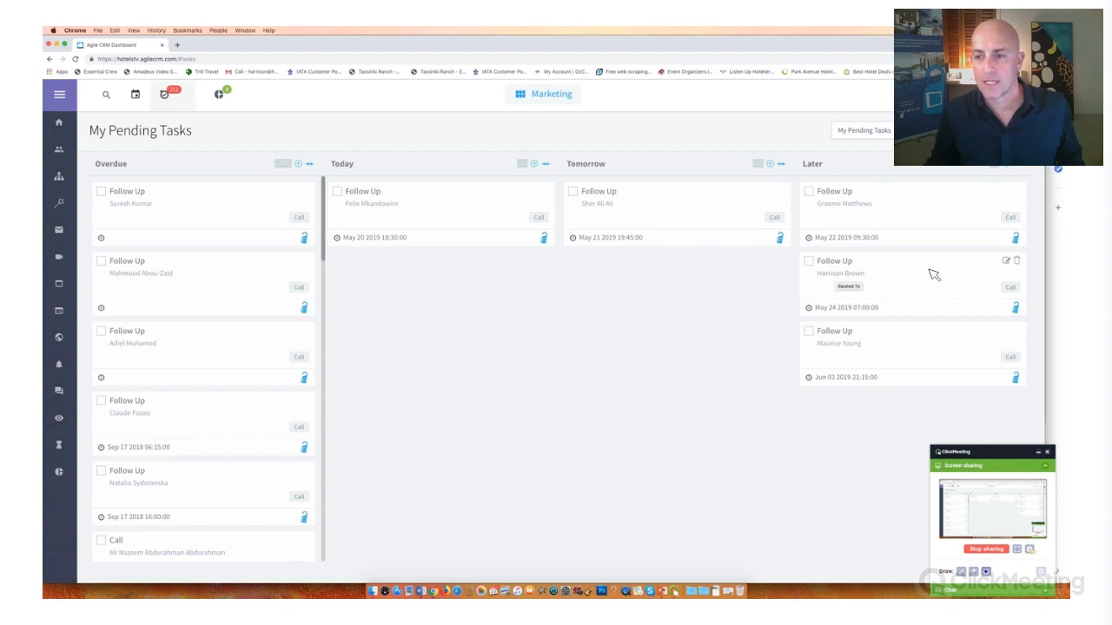
{"action": "left_click_drag", "start_coordinate": [930, 275], "coordinate": [841, 273]}
{"action": "left_click_drag", "start_coordinate": [837, 277], "coordinate": [836, 277]}
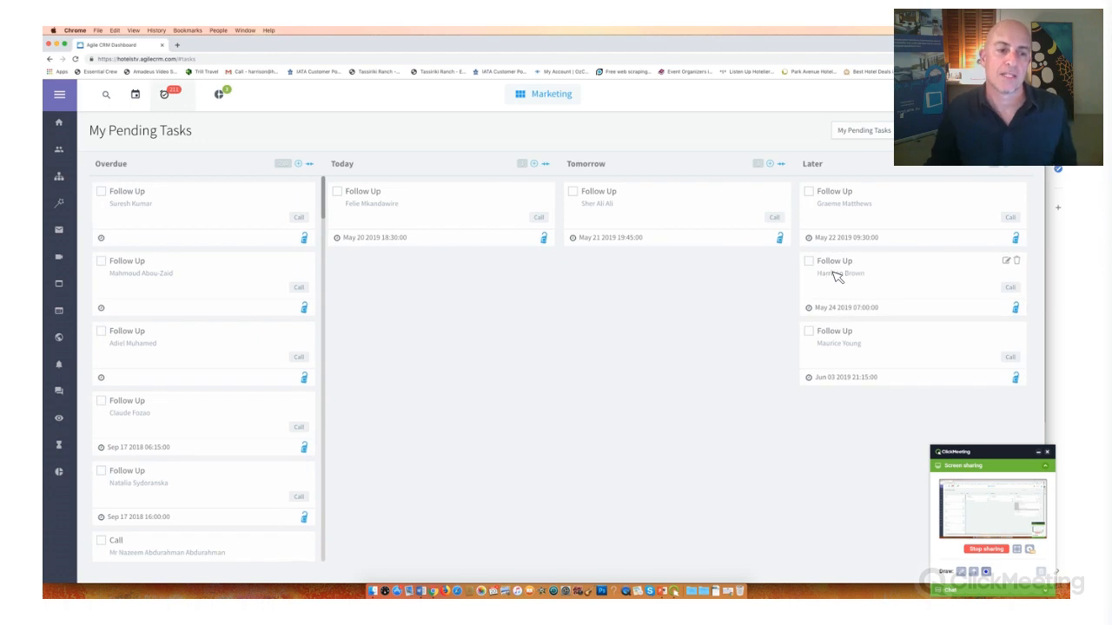
{"action": "left_click", "coordinate": [836, 277]}
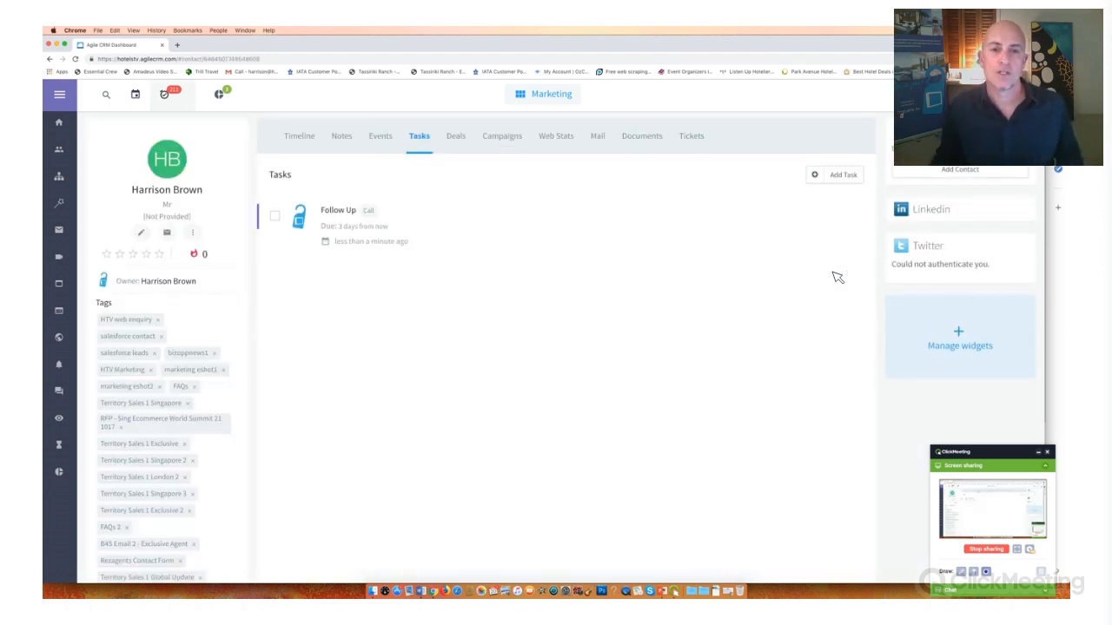
- Review the contact's completed and active campaigns, notes and timeline
{"action": "left_click", "coordinate": [511, 144]}
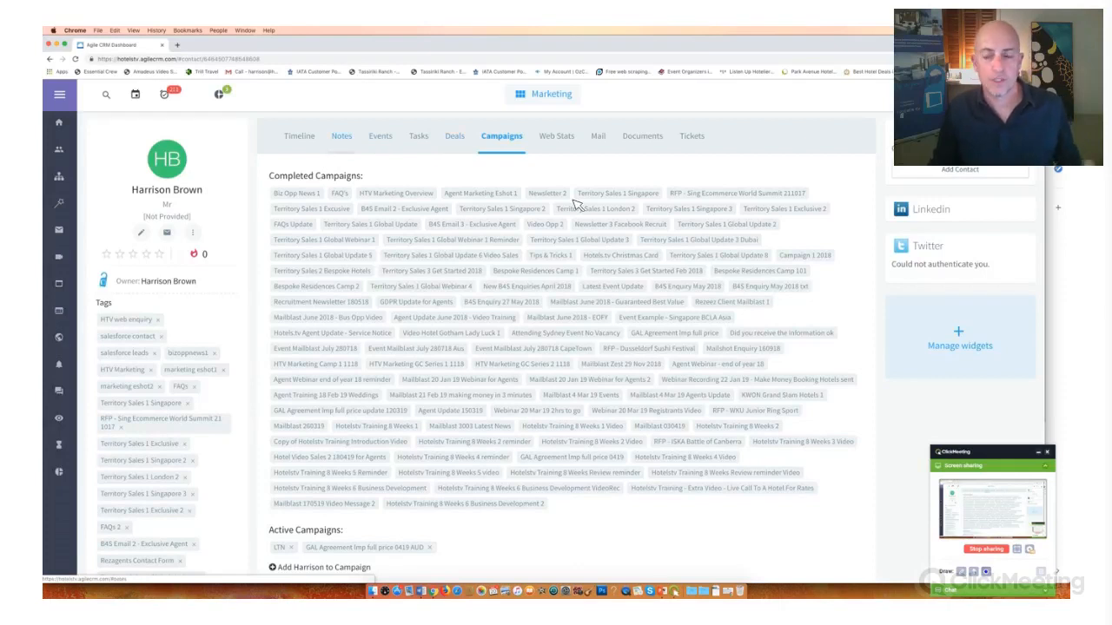
{"action": "left_click", "coordinate": [342, 137]}
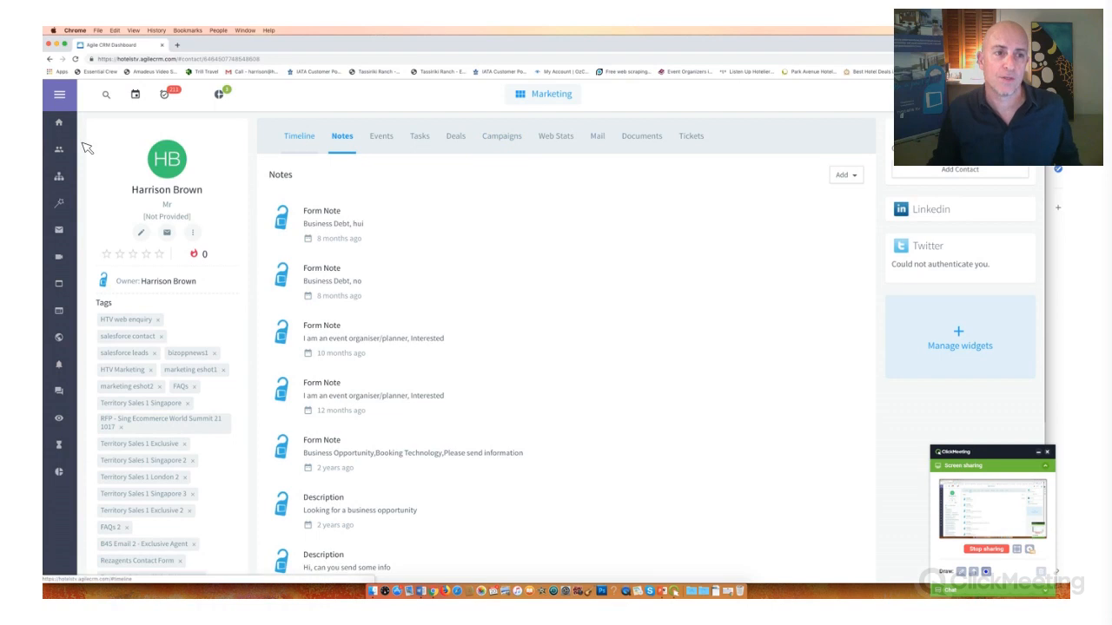
{"action": "left_click", "coordinate": [298, 137]}
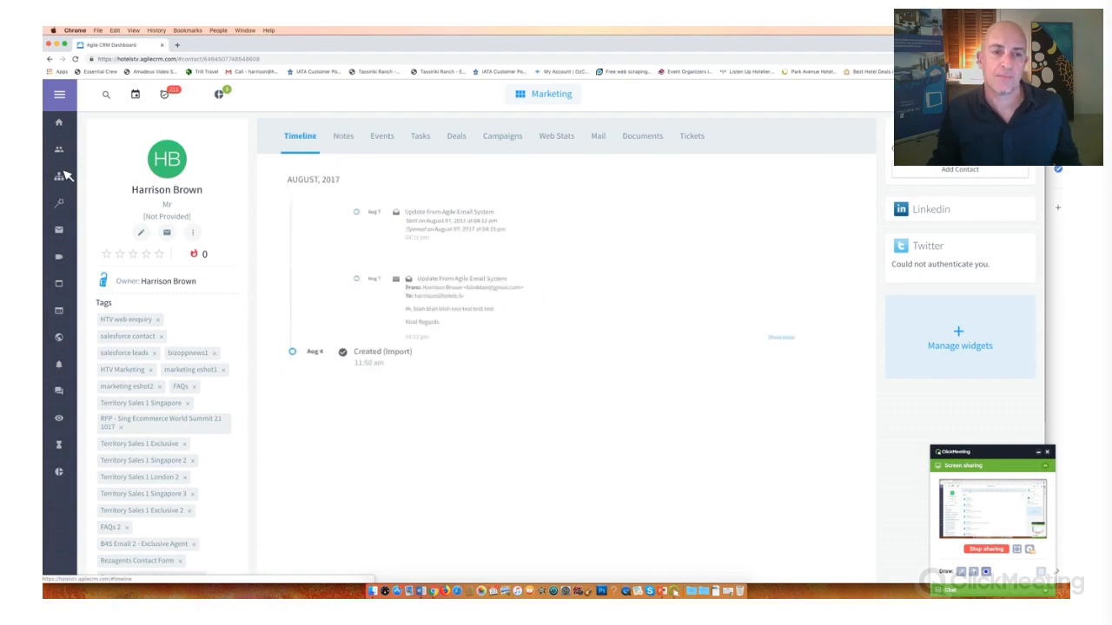
- Open Event Organiser Campaign 1 from the Event Organiser Campaign category and look over its workflow
{"action": "left_click", "coordinate": [65, 175]}
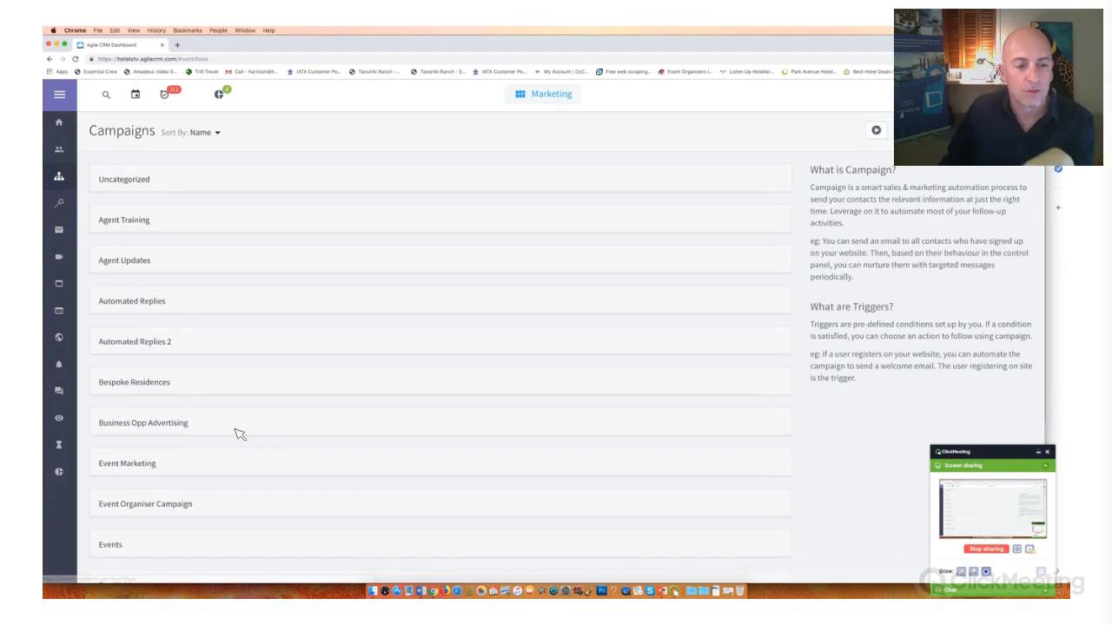
{"action": "scroll", "coordinate": [260, 428], "scroll_direction": "down", "scroll_amount": 2}
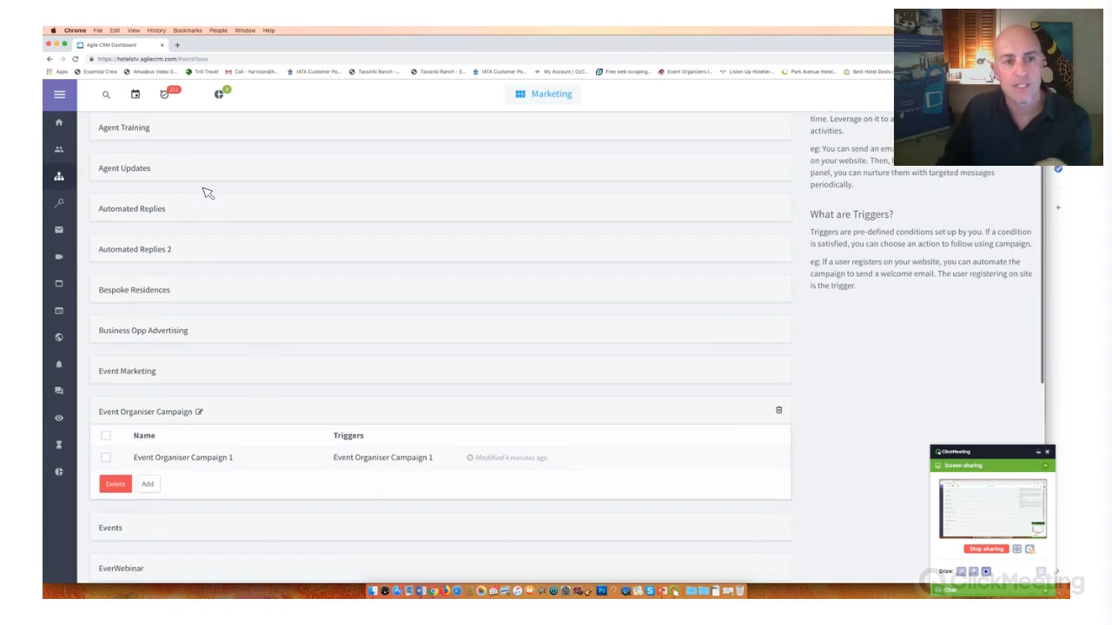
{"action": "left_click", "coordinate": [206, 189]}
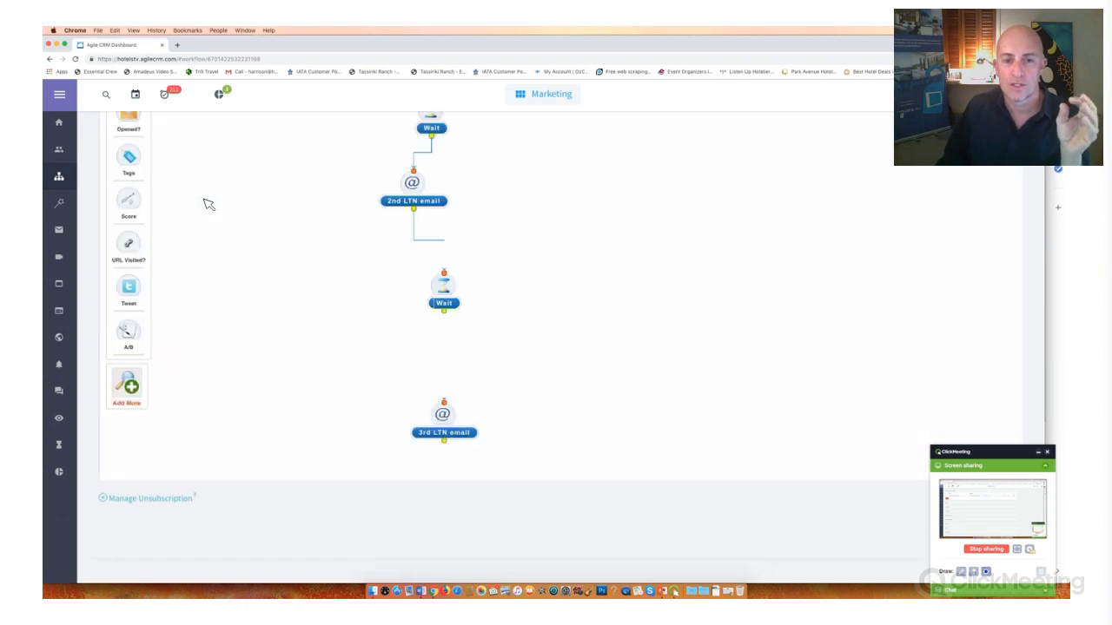
{"action": "scroll", "coordinate": [498, 280], "scroll_direction": "up", "scroll_amount": 1}
{"action": "scroll", "coordinate": [498, 280], "scroll_direction": "up", "scroll_amount": 5}
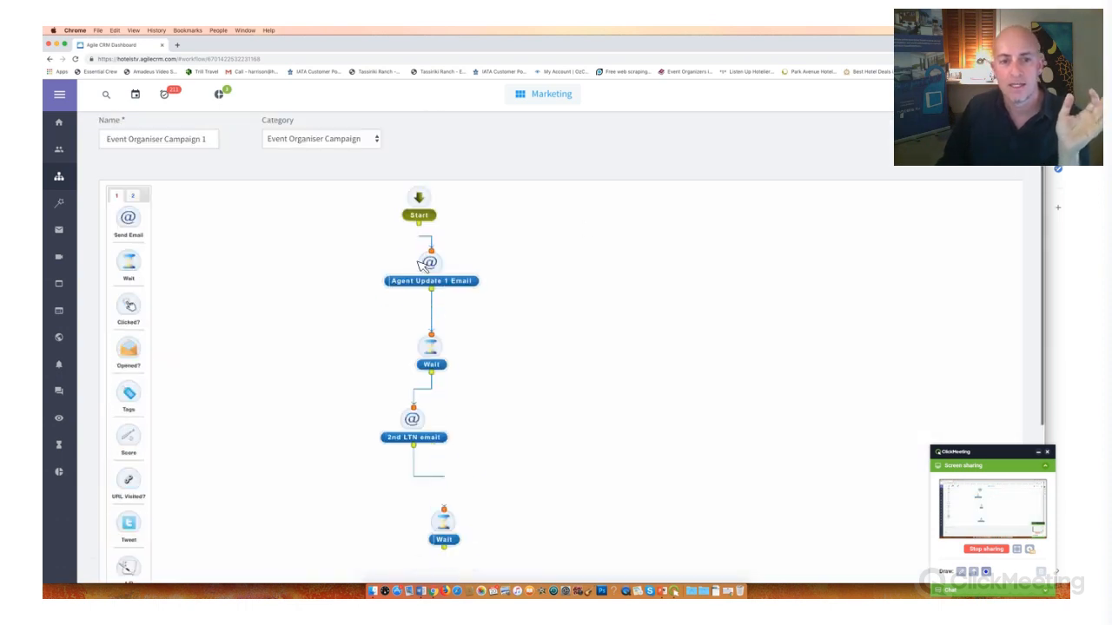
{"action": "scroll", "coordinate": [424, 261], "scroll_direction": "down", "scroll_amount": 2}
{"action": "scroll", "coordinate": [419, 265], "scroll_direction": "up", "scroll_amount": 2}
- Load the Agent Update 1 Email node's HTML content in the editor, review the message, and close the editor
{"action": "mouse_move", "coordinate": [424, 266]}
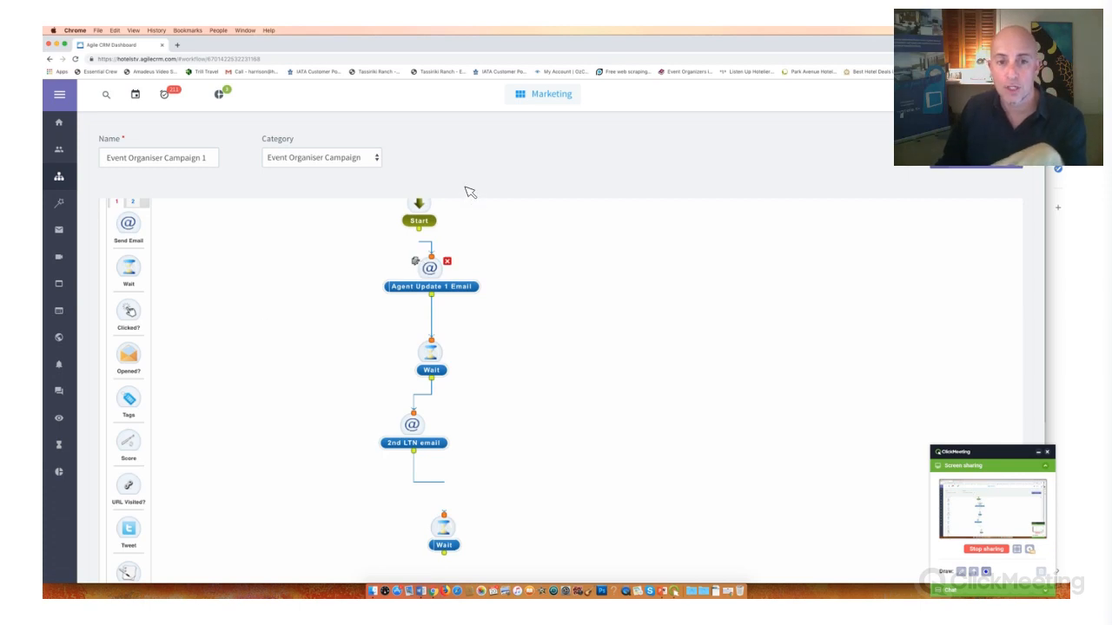
{"action": "scroll", "coordinate": [459, 217], "scroll_direction": "down", "scroll_amount": 5}
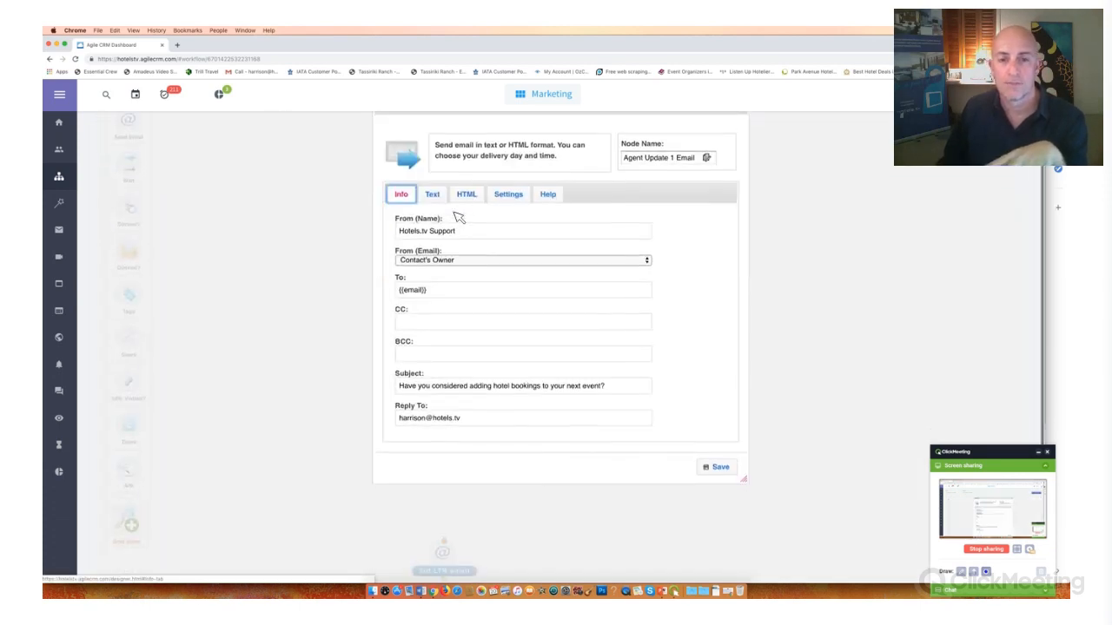
{"action": "left_click", "coordinate": [467, 190]}
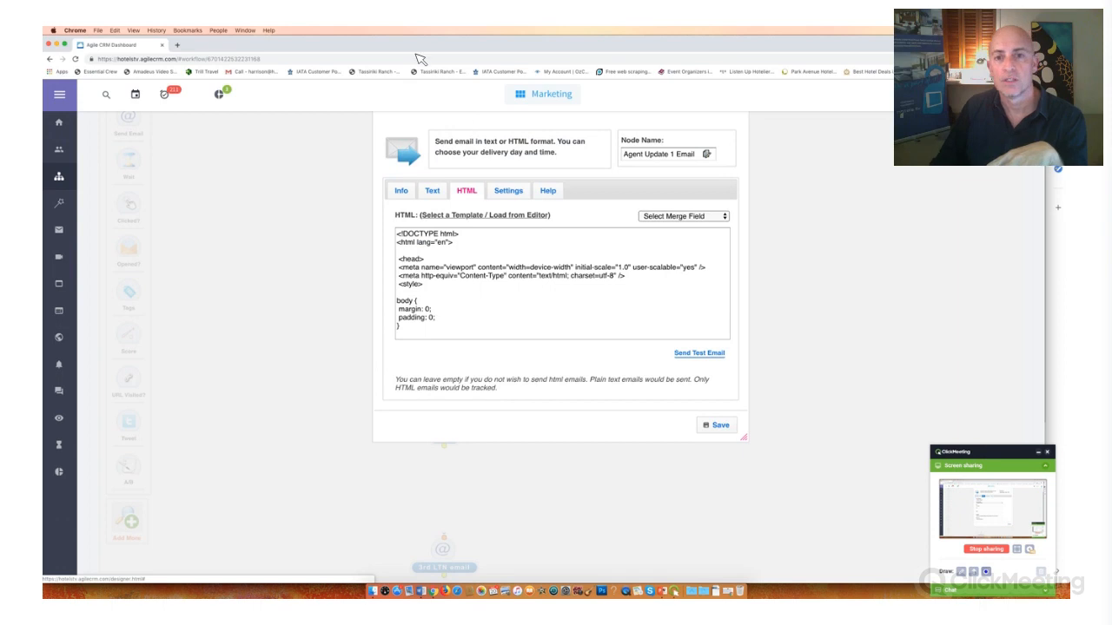
{"action": "left_click", "coordinate": [485, 215]}
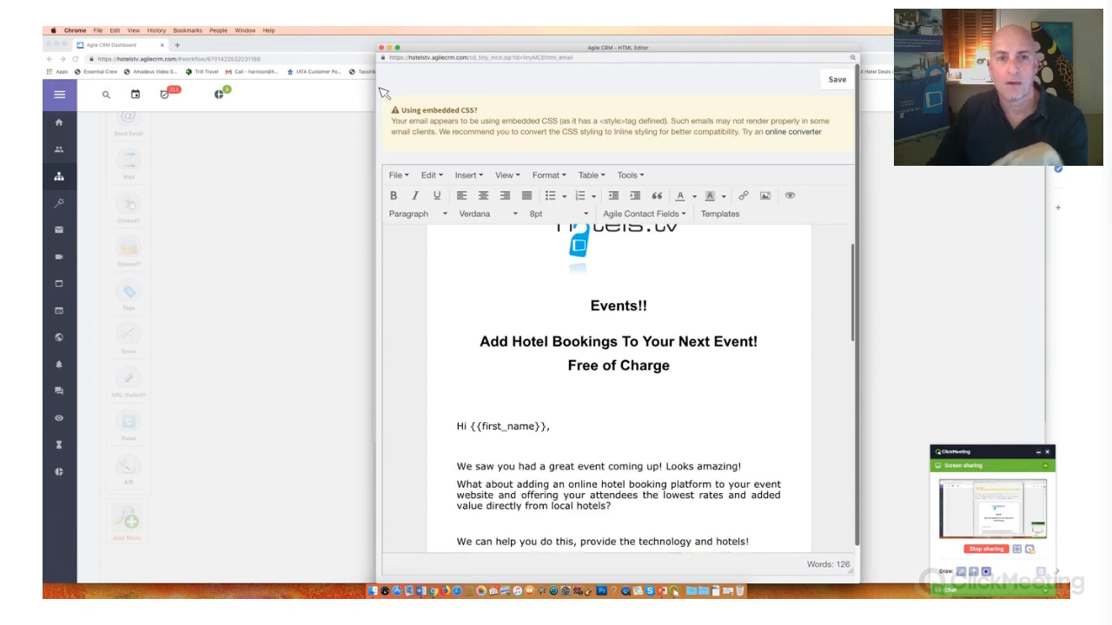
{"action": "scroll", "coordinate": [487, 266], "scroll_direction": "down", "scroll_amount": 5}
{"action": "scroll", "coordinate": [399, 239], "scroll_direction": "up", "scroll_amount": 9}
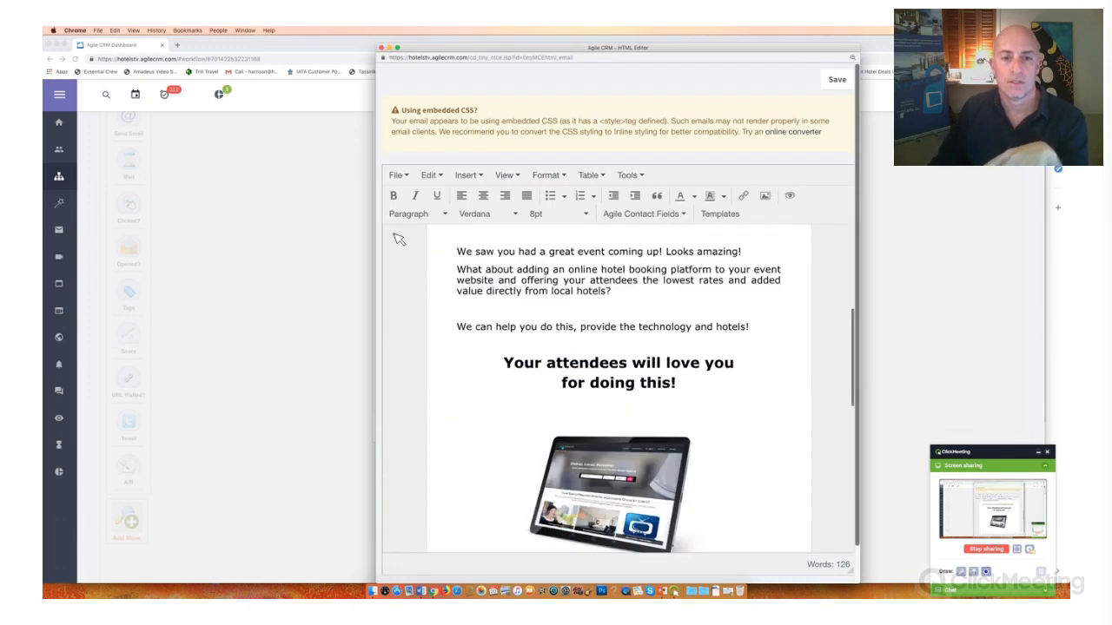
{"action": "key", "text": "super+w"}
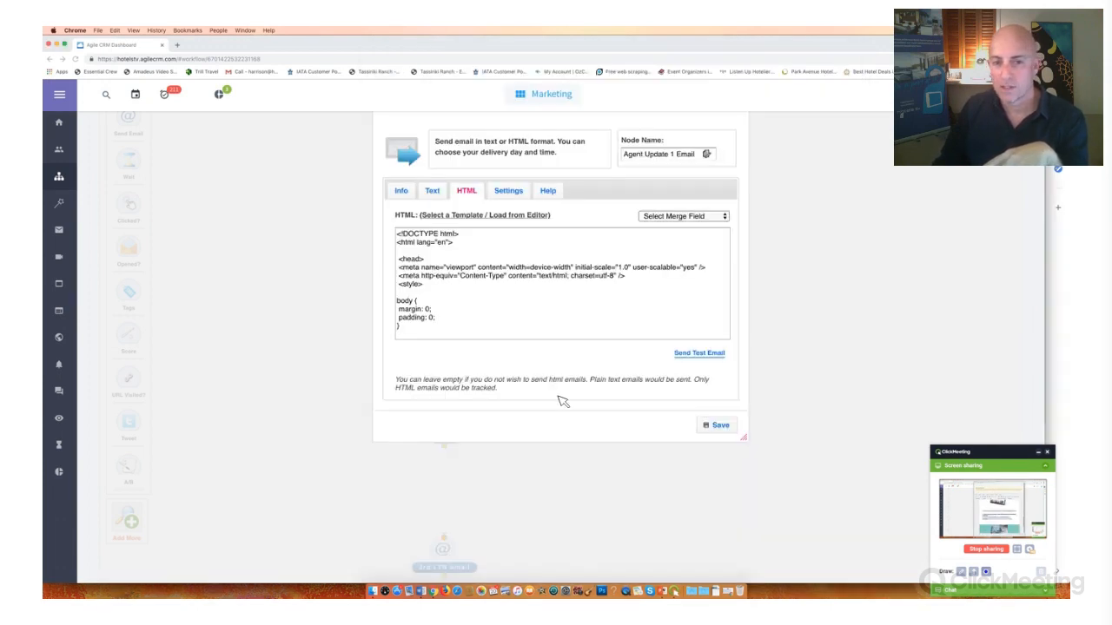
- Select the email's HTML code, review the node's sender and subject details, and close the email settings
{"action": "left_click_drag", "start_coordinate": [636, 409], "coordinate": [637, 409]}
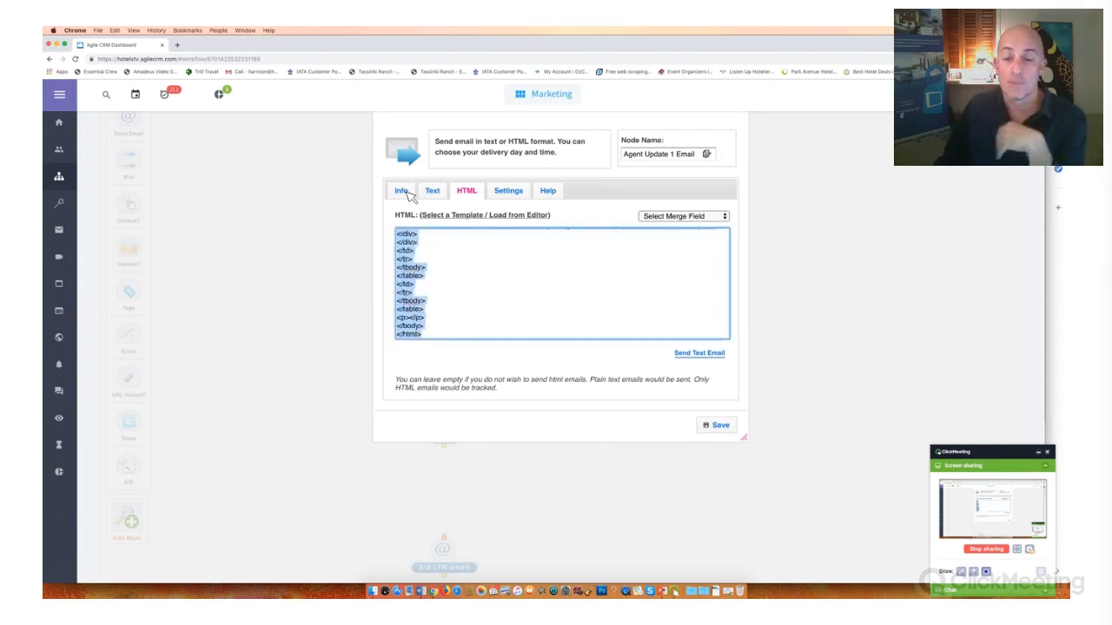
{"action": "left_click", "coordinate": [404, 192]}
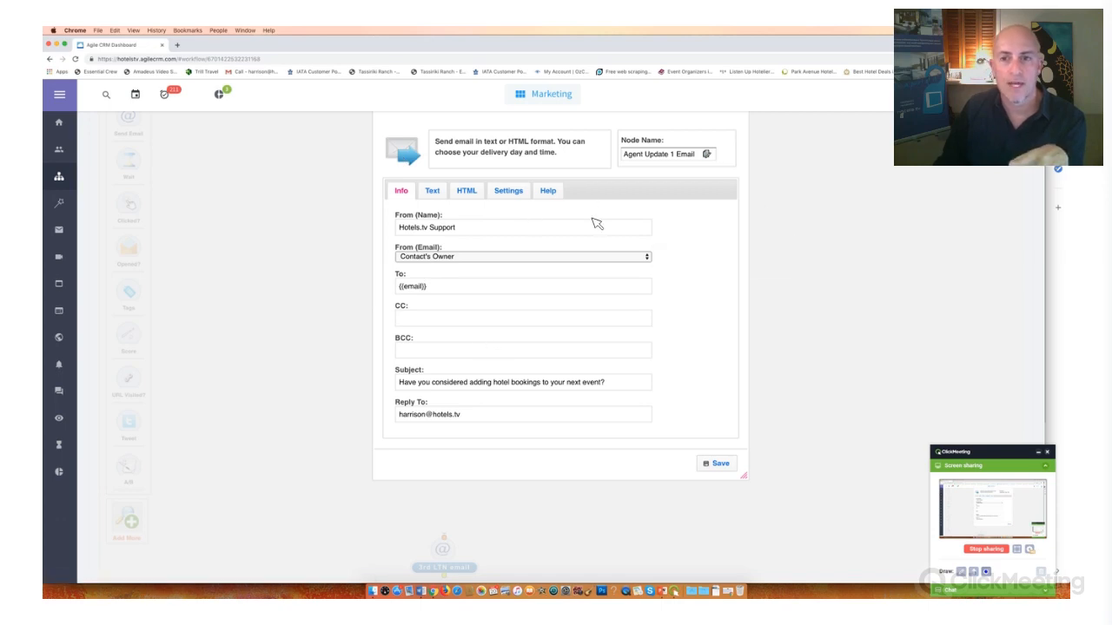
{"action": "scroll", "coordinate": [489, 288], "scroll_direction": "up", "scroll_amount": 3}
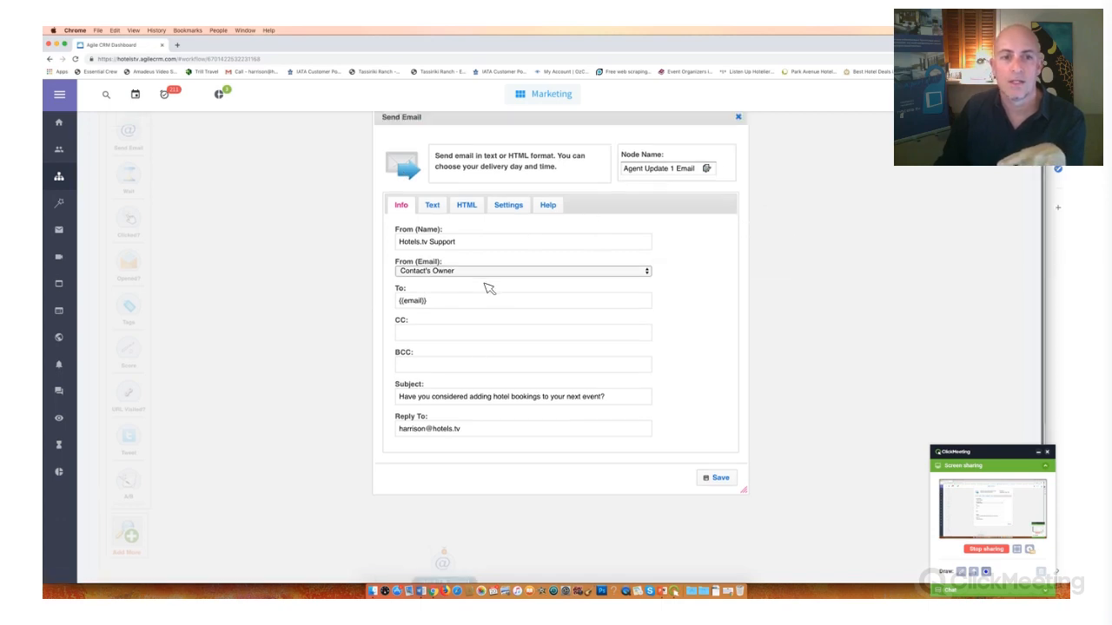
{"action": "key", "text": "Escape"}
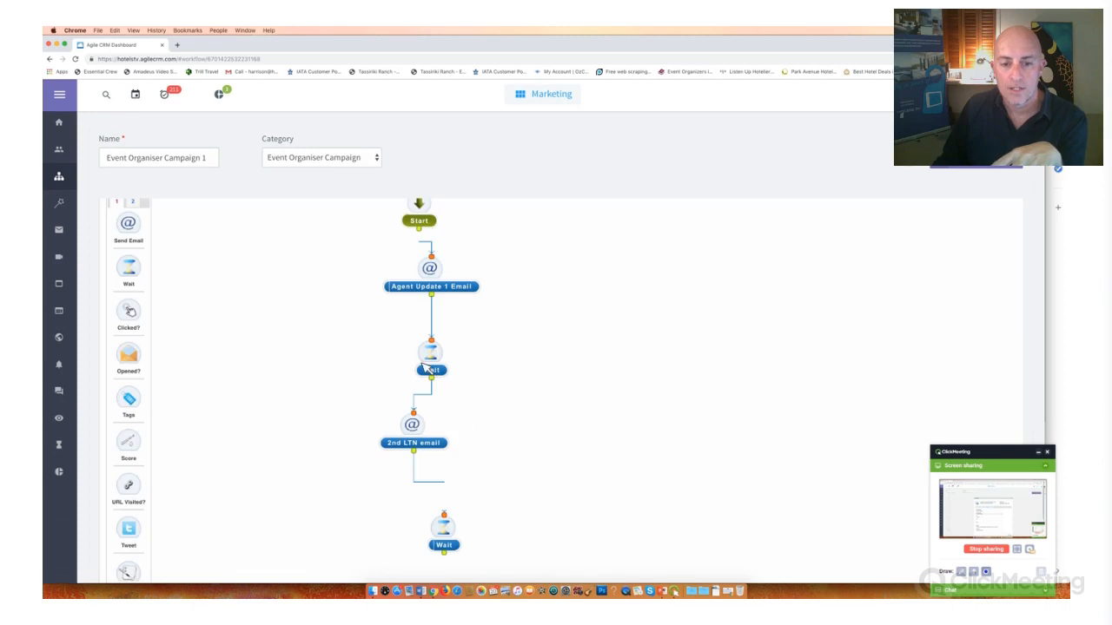
- Set the duration of the Wait node after Agent Update 1 Email to 7 days and save the node
{"action": "scroll", "coordinate": [415, 359], "scroll_direction": "up", "scroll_amount": 1}
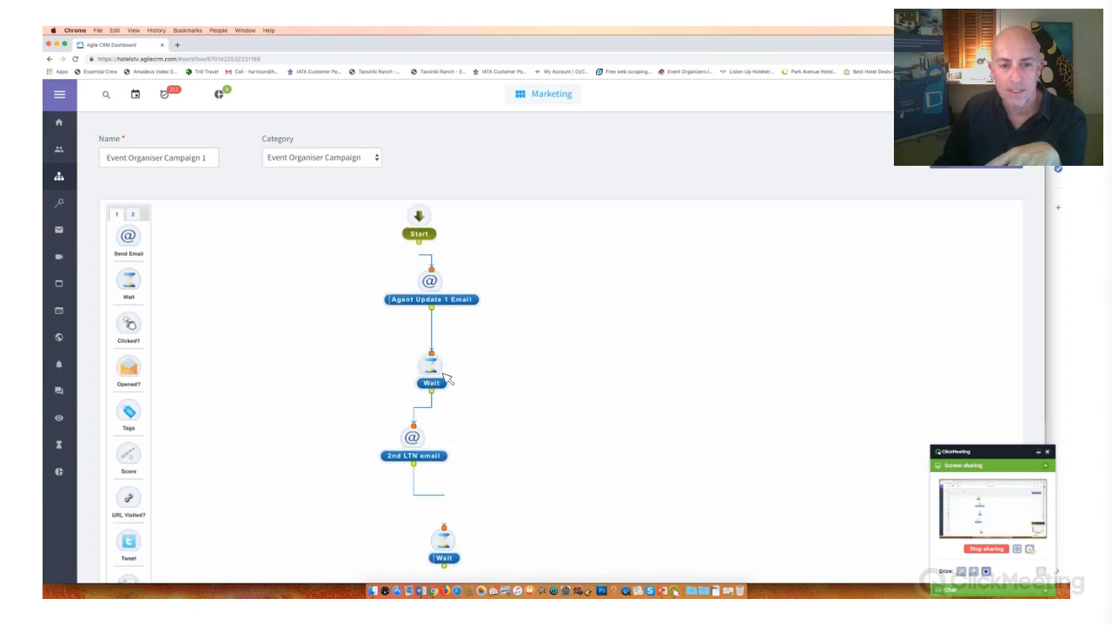
{"action": "left_click", "coordinate": [416, 358]}
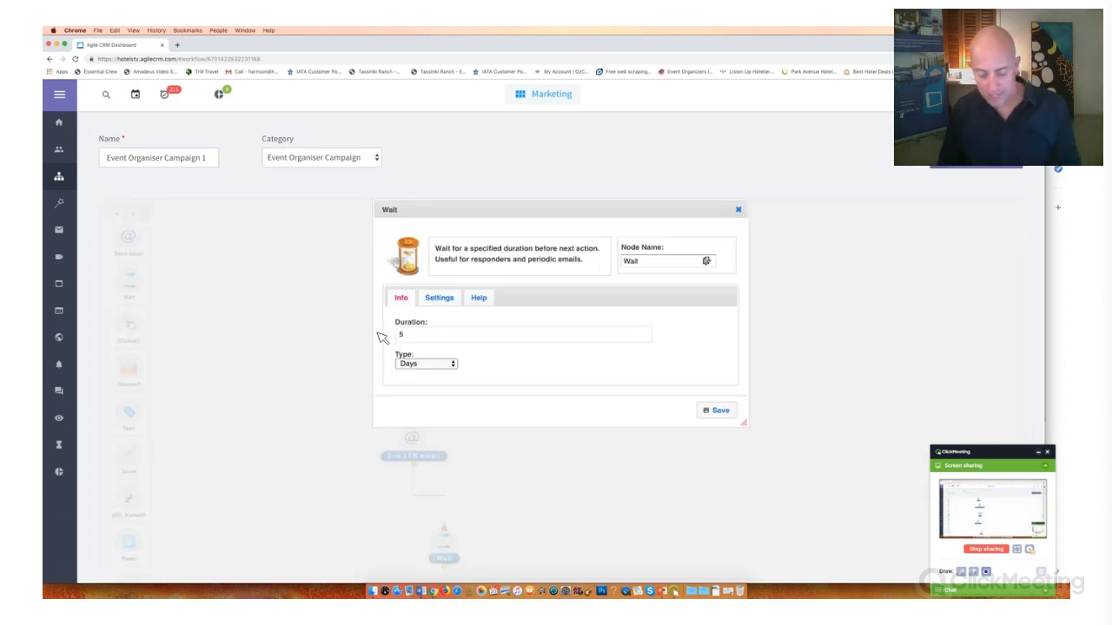
{"action": "double_click", "coordinate": [426, 337]}
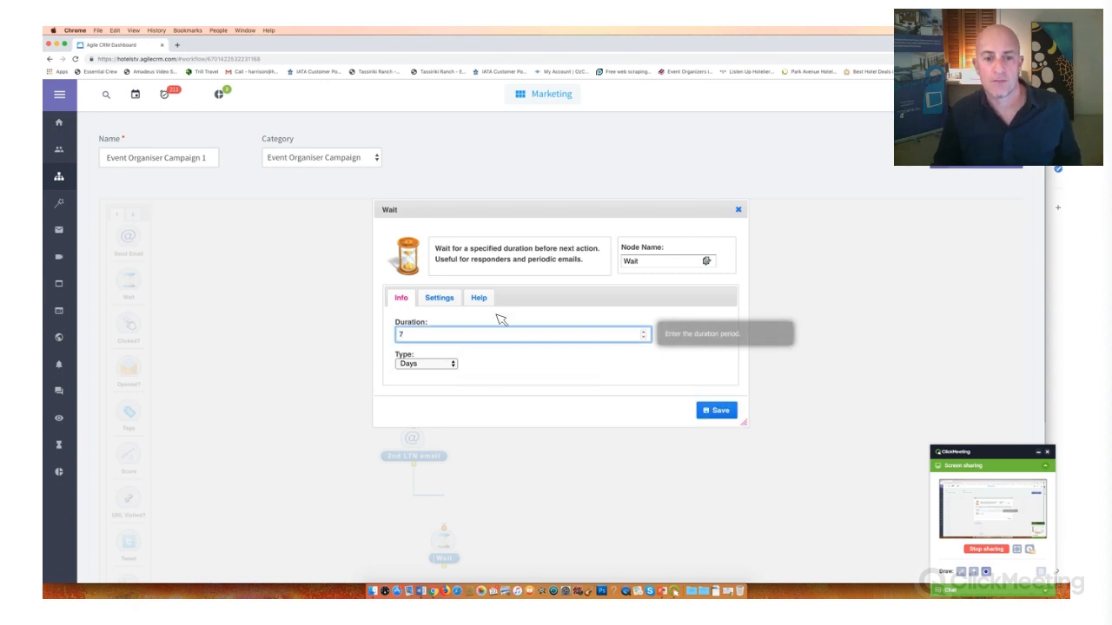
{"action": "left_click", "coordinate": [720, 410]}
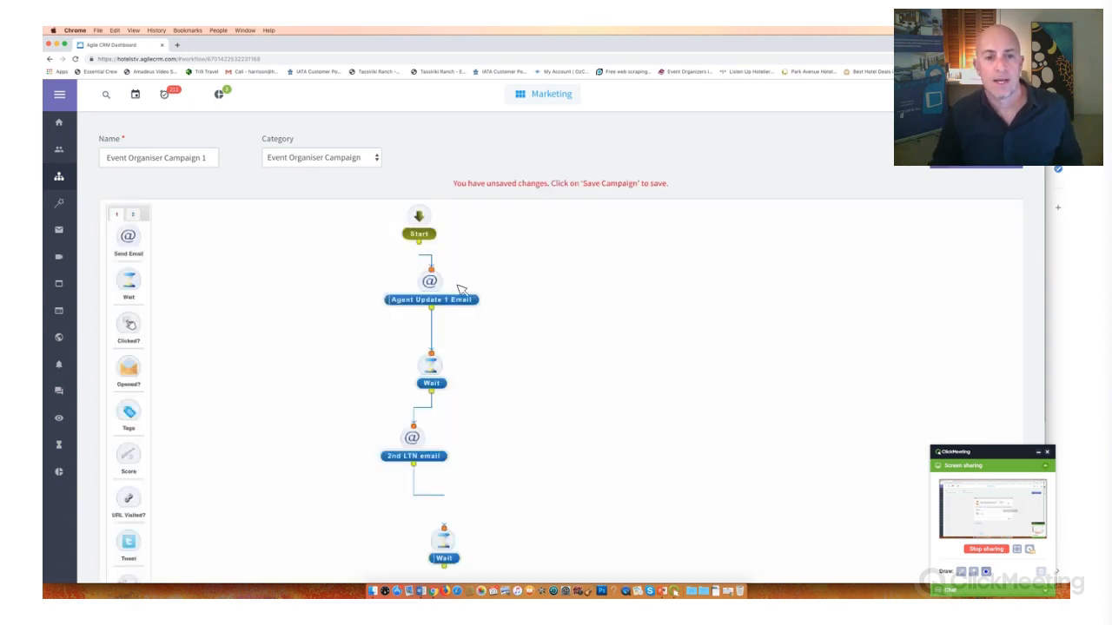
- Open the 2nd LTN email node's settings and set its subject to "Did you receive my email?"
{"action": "scroll", "coordinate": [439, 354], "scroll_direction": "down", "scroll_amount": 5}
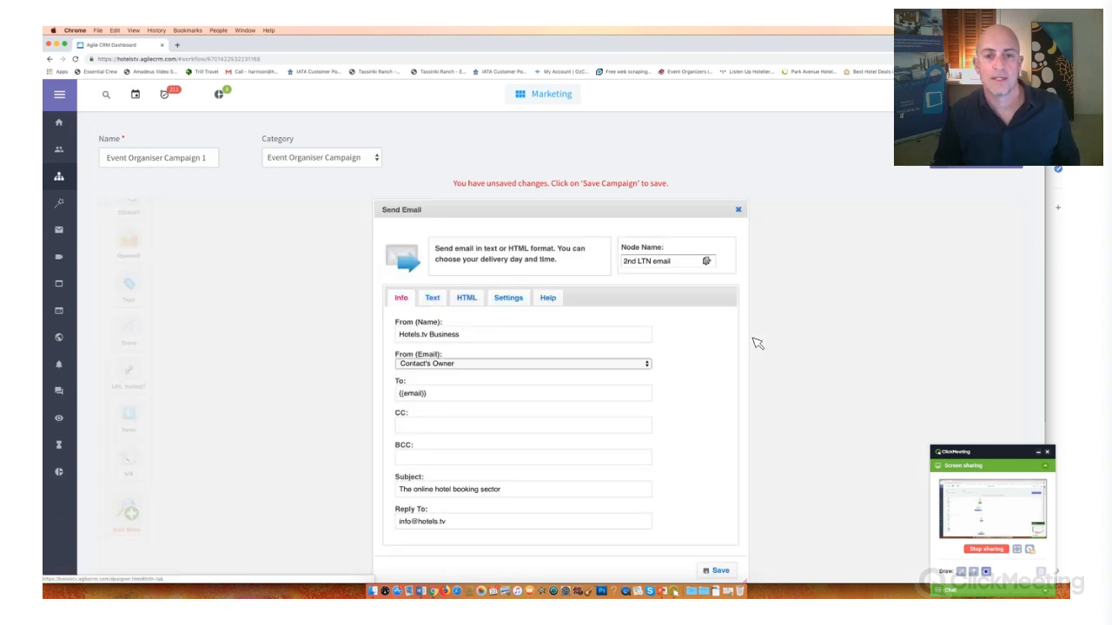
{"action": "scroll", "coordinate": [512, 309], "scroll_direction": "down", "scroll_amount": 3}
{"action": "scroll", "coordinate": [426, 305], "scroll_direction": "down", "scroll_amount": 1}
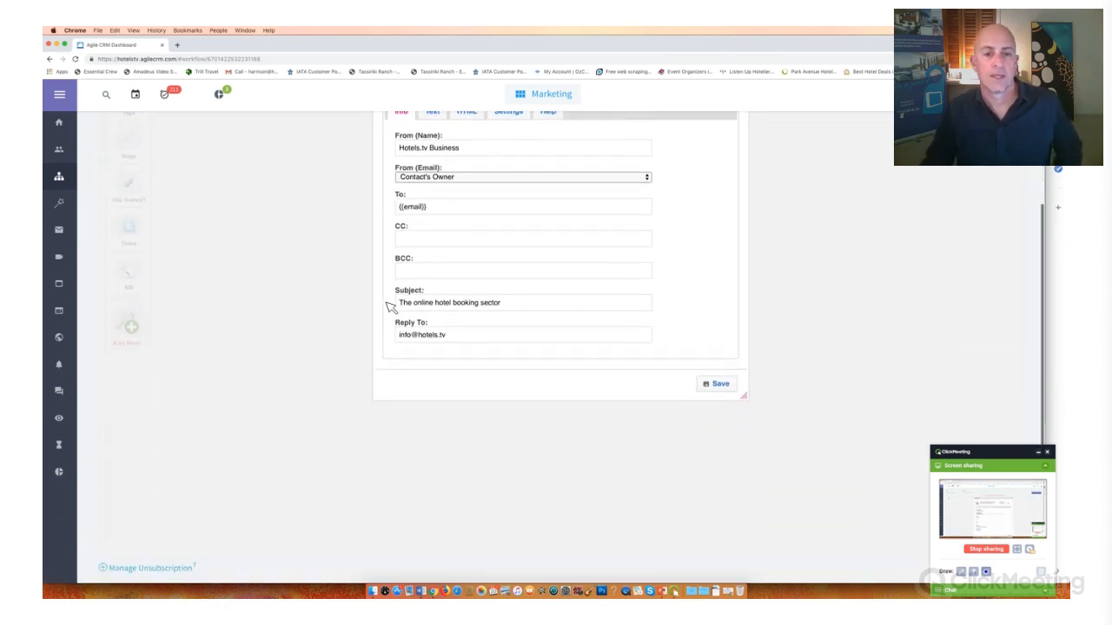
{"action": "left_click", "coordinate": [387, 303]}
{"action": "key", "text": "super+a"}
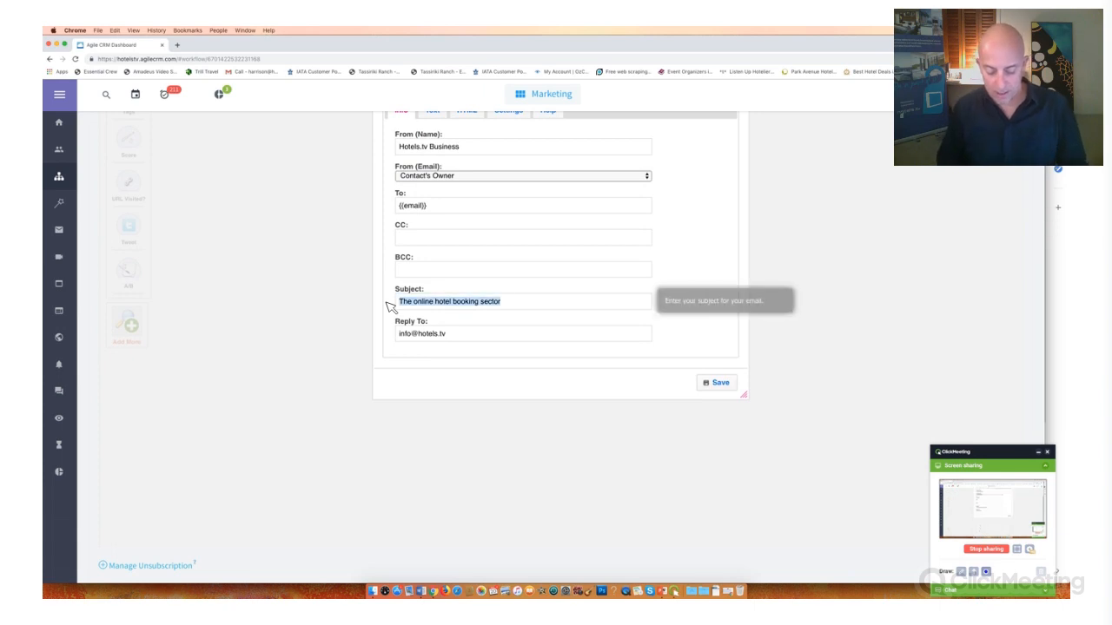
{"action": "type", "text": "D"}
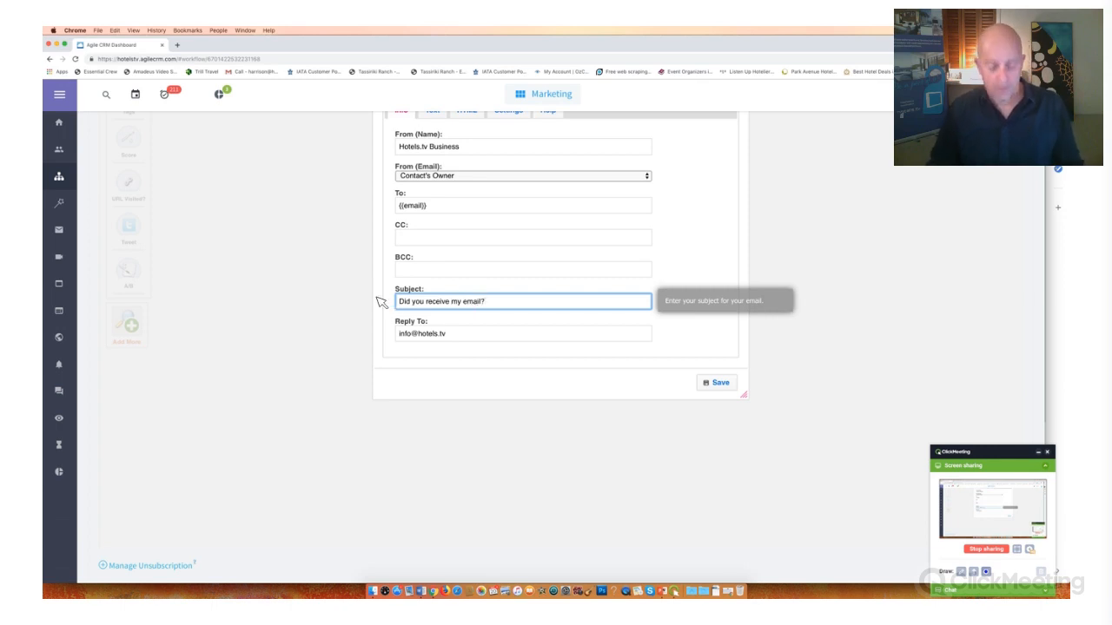
- Replace the 2nd LTN email's subject with "Hey look at what we can do for you?"
{"action": "key", "text": "super+a"}
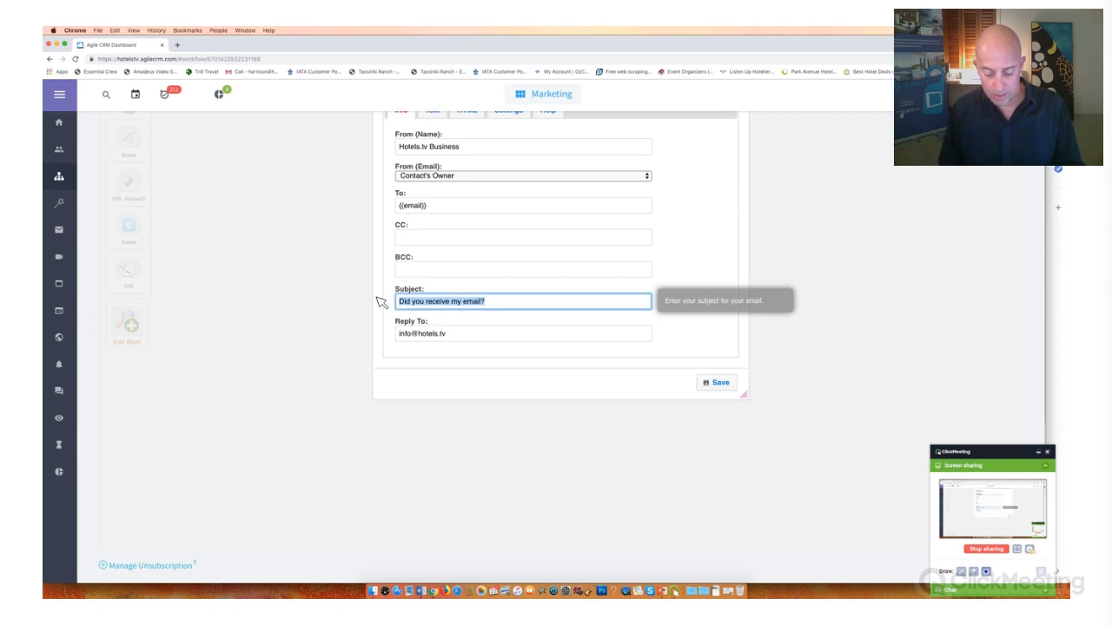
{"action": "type", "text": "Hey look at what we"}
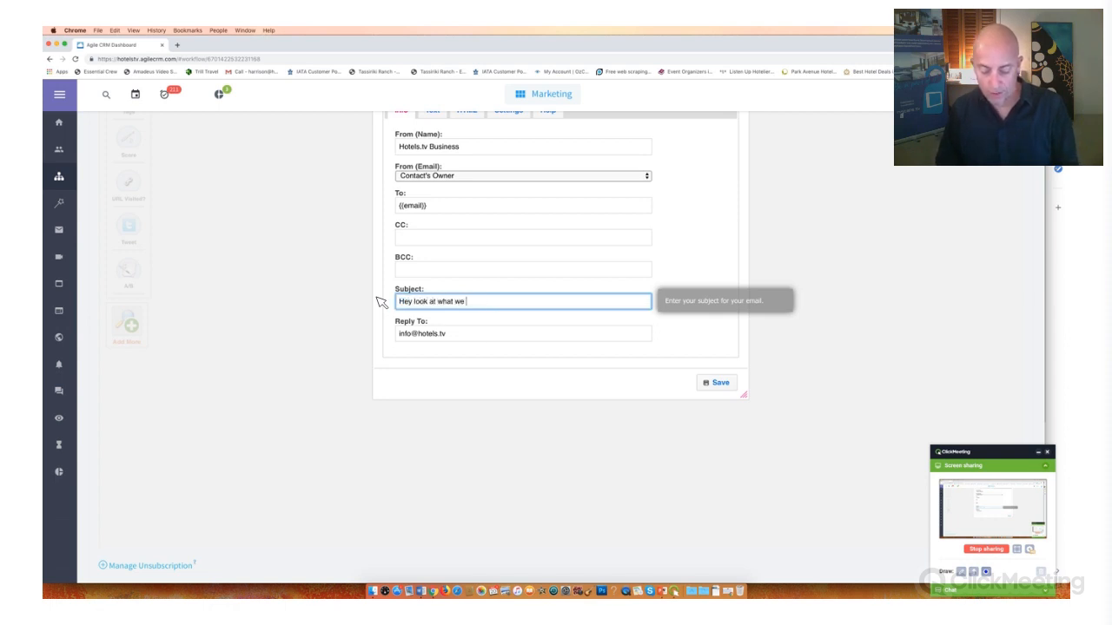
{"action": "type", "text": " can do for you?"}
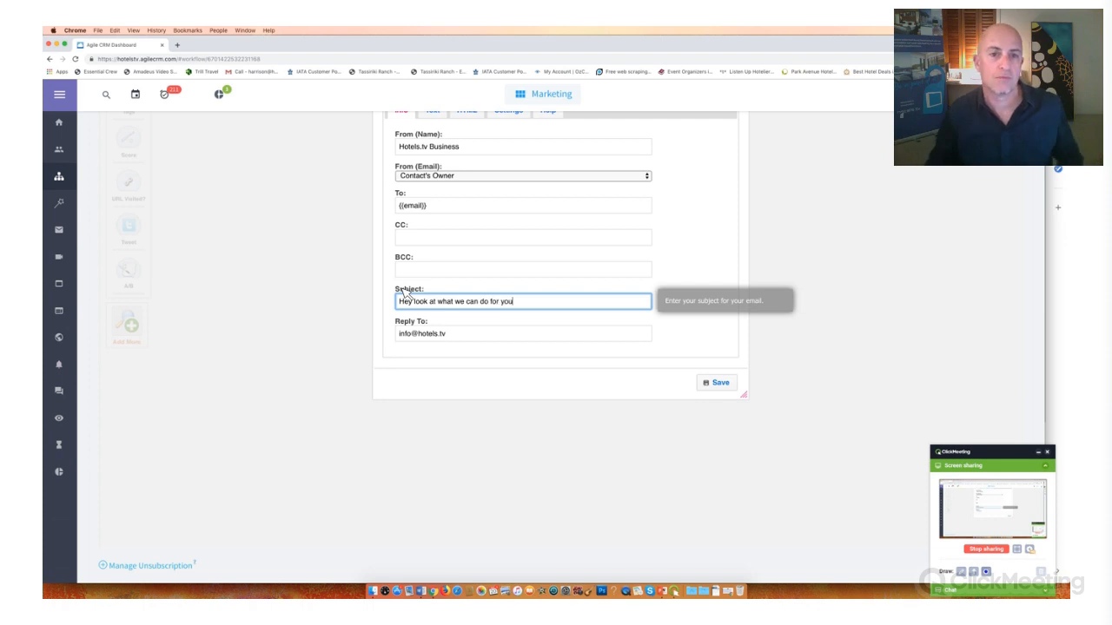
- Replace the whole HTML code of the 2nd LTN email with the copied email code
{"action": "scroll", "coordinate": [444, 266], "scroll_direction": "up", "scroll_amount": 3}
{"action": "left_click", "coordinate": [466, 255]}
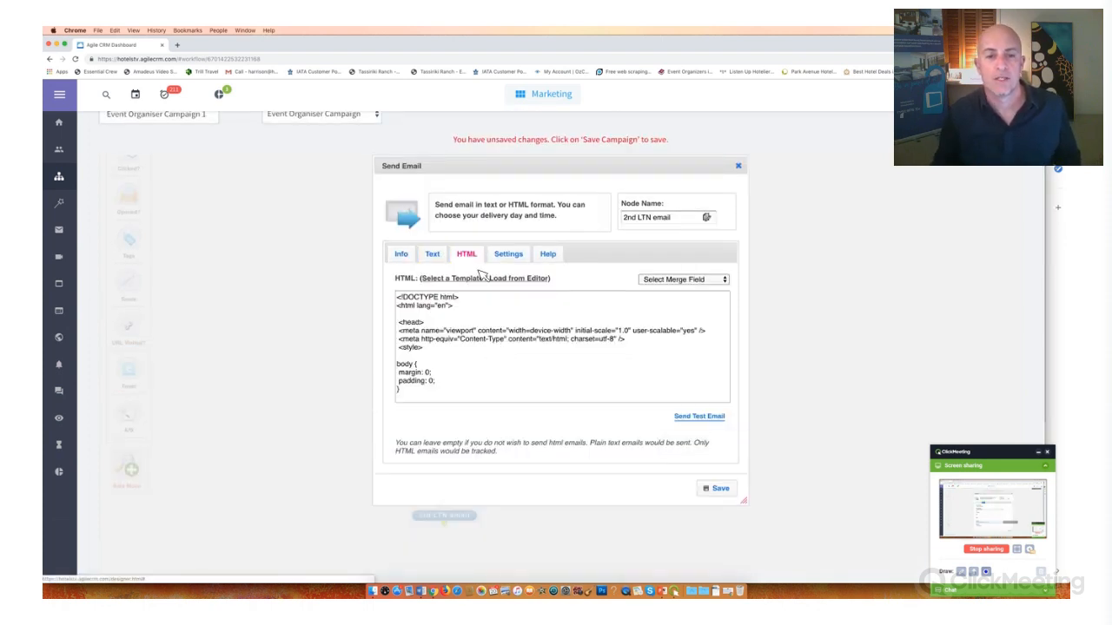
{"action": "scroll", "coordinate": [495, 348], "scroll_direction": "down", "scroll_amount": 3}
{"action": "scroll", "coordinate": [503, 330], "scroll_direction": "up", "scroll_amount": 3}
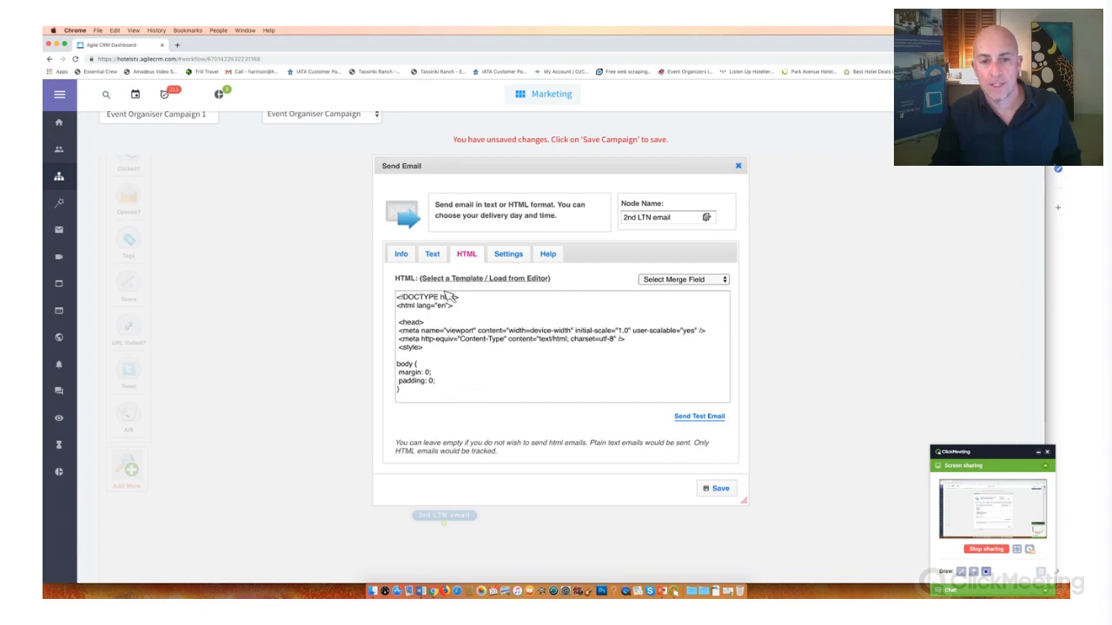
{"action": "left_click_drag", "start_coordinate": [398, 297], "coordinate": [612, 577]}
{"action": "key", "text": "super+c"}
{"action": "key", "text": "super+v"}
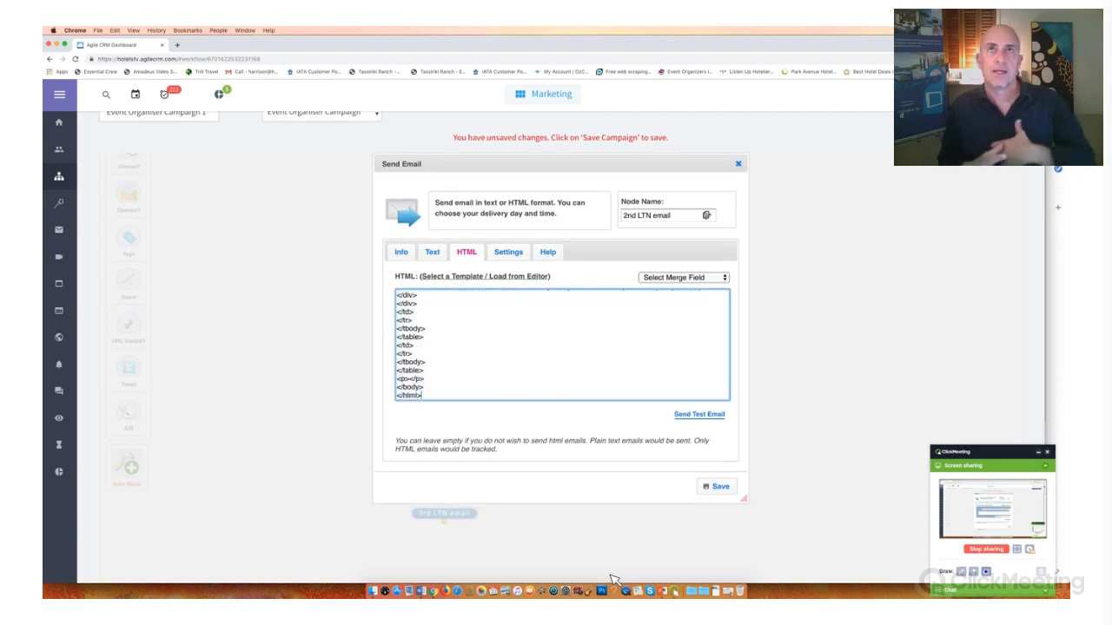
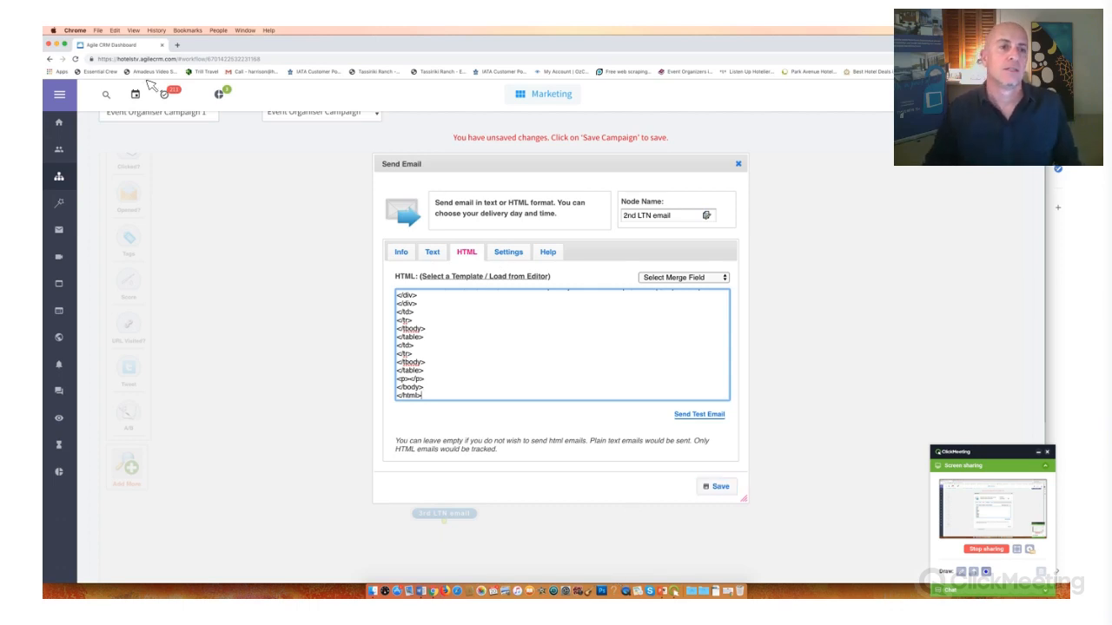
- Load the 2nd LTN email's code into the visual HTML editor and delete the "Events!!" heading
{"action": "left_click", "coordinate": [520, 277]}
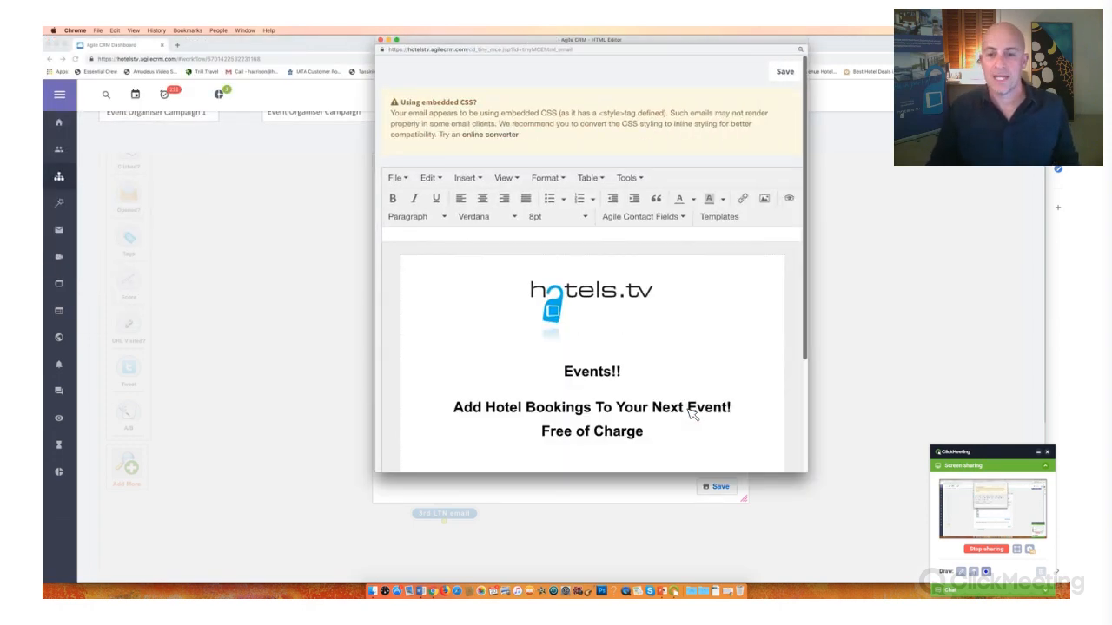
{"action": "scroll", "coordinate": [690, 414], "scroll_direction": "down", "scroll_amount": 10}
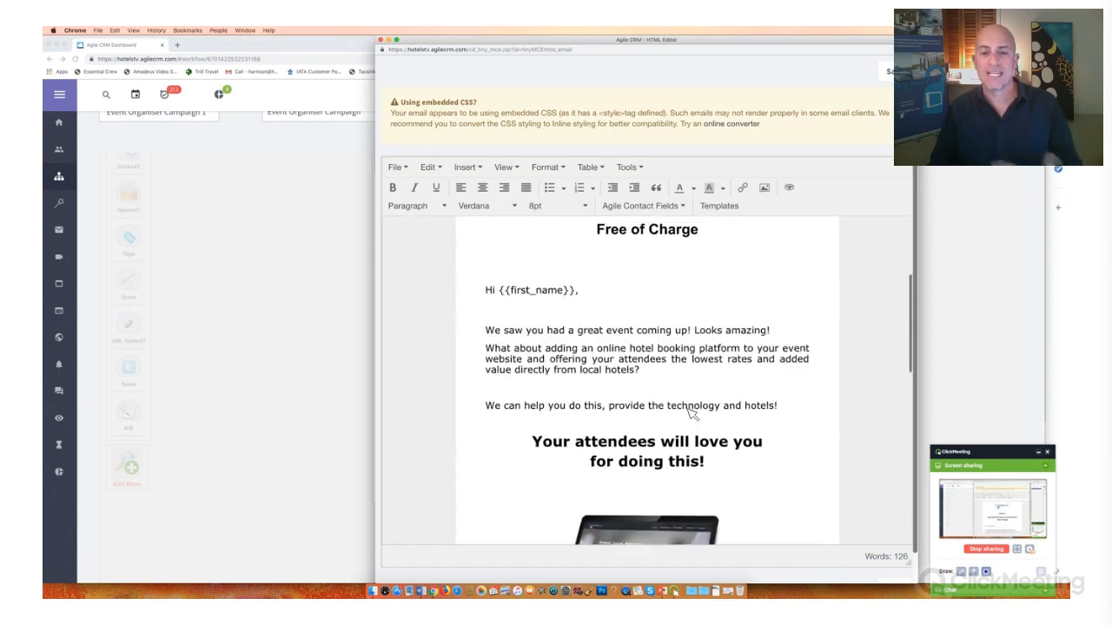
{"action": "scroll", "coordinate": [690, 415], "scroll_direction": "down", "scroll_amount": 5}
{"action": "scroll", "coordinate": [690, 415], "scroll_direction": "up", "scroll_amount": 15}
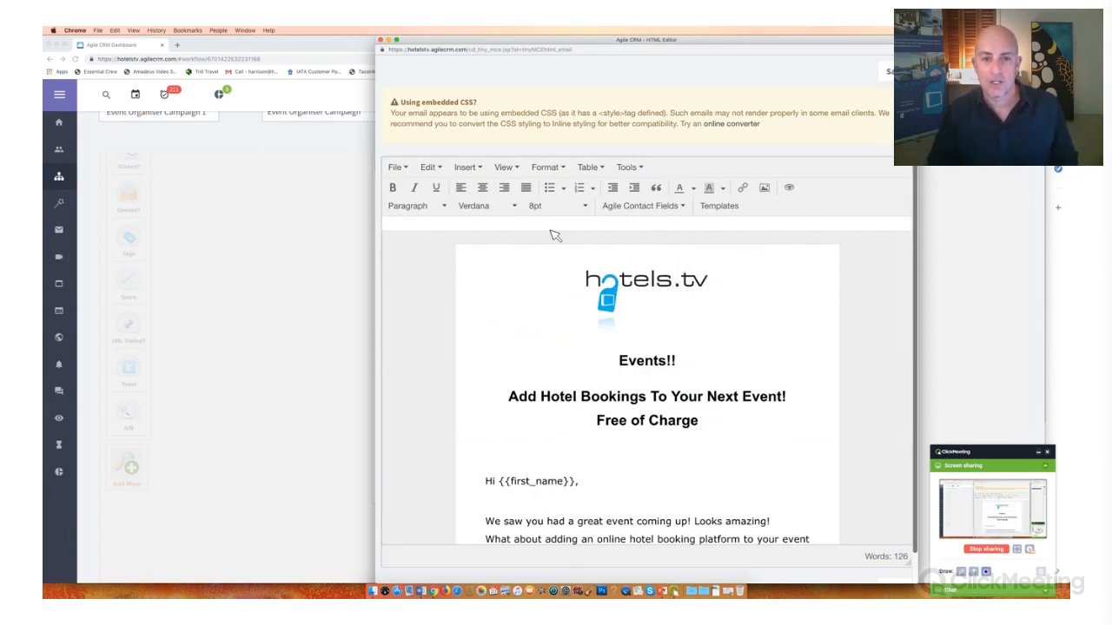
{"action": "scroll", "coordinate": [556, 235], "scroll_direction": "down", "scroll_amount": 3}
{"action": "scroll", "coordinate": [556, 236], "scroll_direction": "up", "scroll_amount": 2}
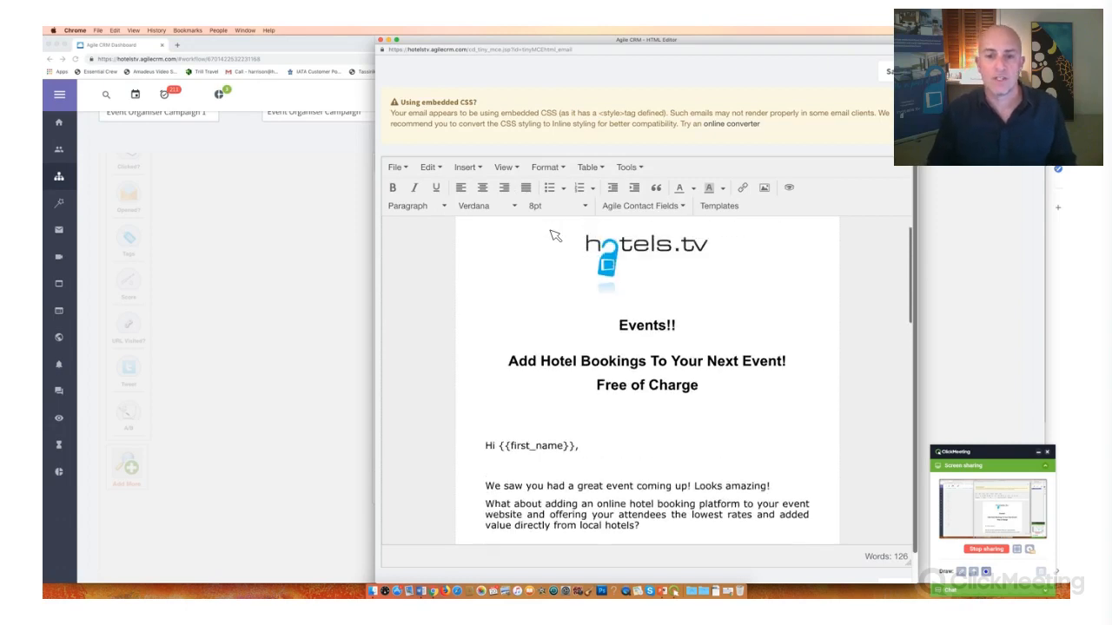
{"action": "scroll", "coordinate": [556, 235], "scroll_direction": "up", "scroll_amount": 1}
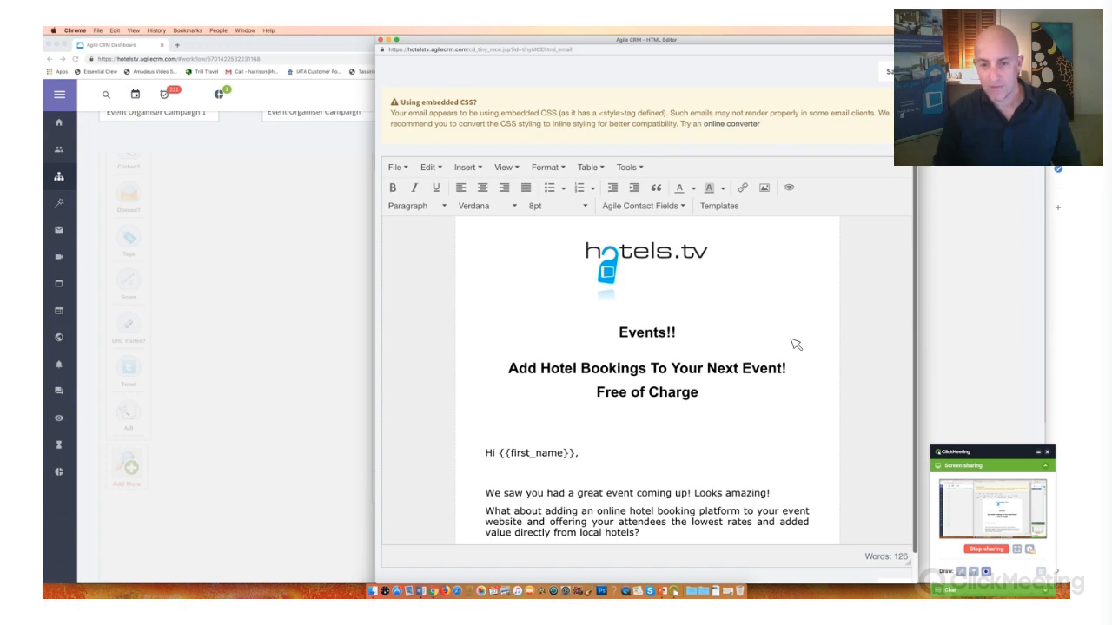
{"action": "left_click_drag", "start_coordinate": [619, 333], "coordinate": [791, 340]}
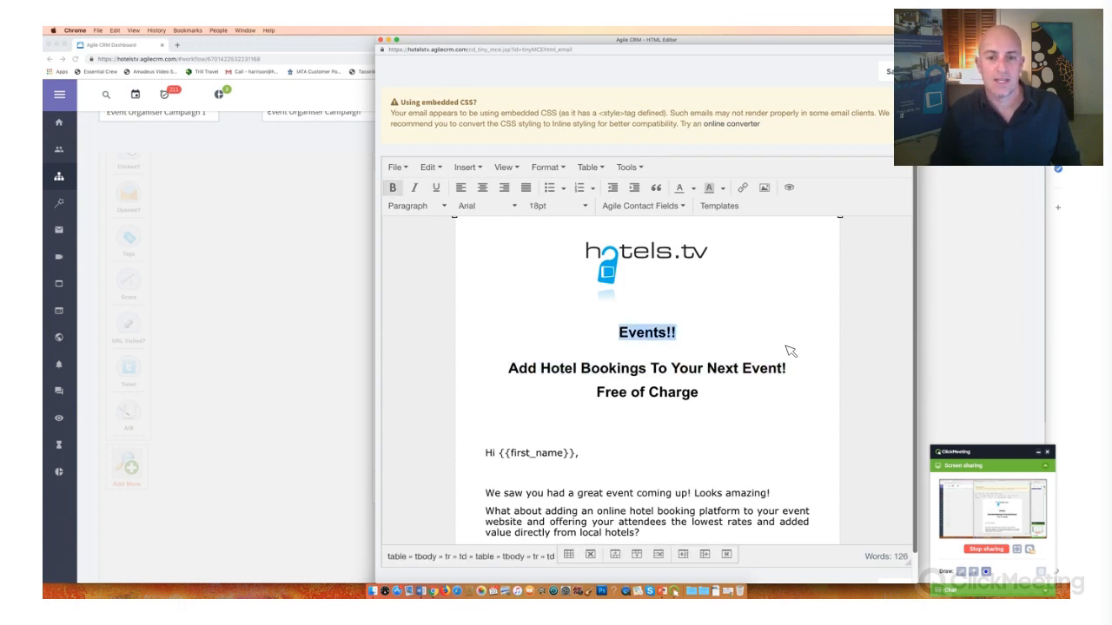
{"action": "key", "text": "BackSpace"}
{"action": "key", "text": "BackSpace"}
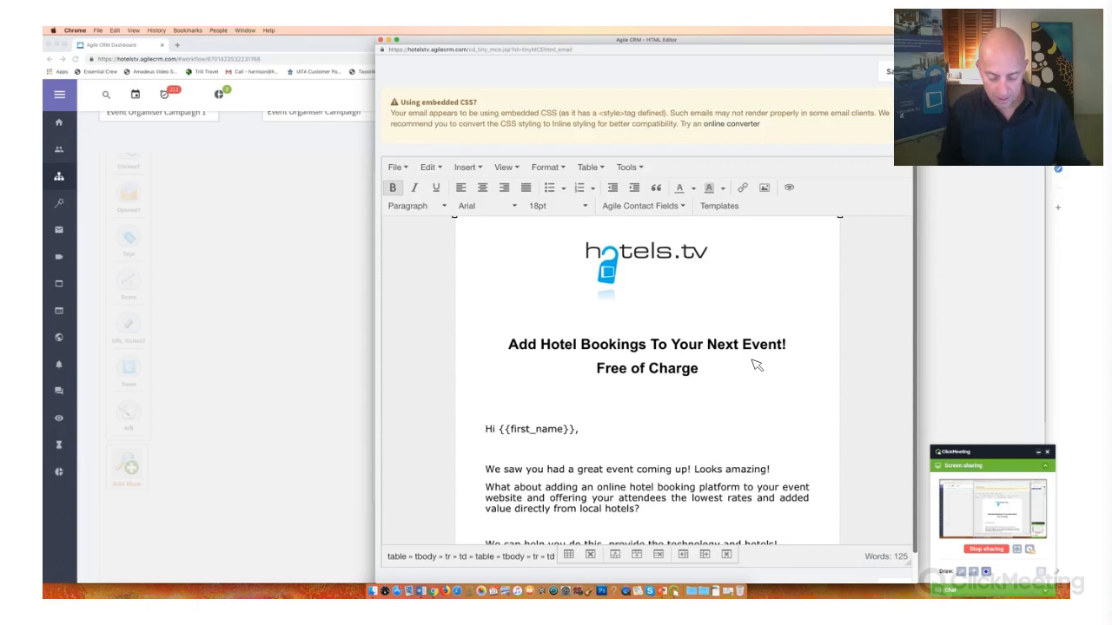
- Replace the "Add Hotel Bookings To Your Next Event!" headline with "Did You Know We Work With These Events/"
{"action": "triple_click", "coordinate": [753, 360]}
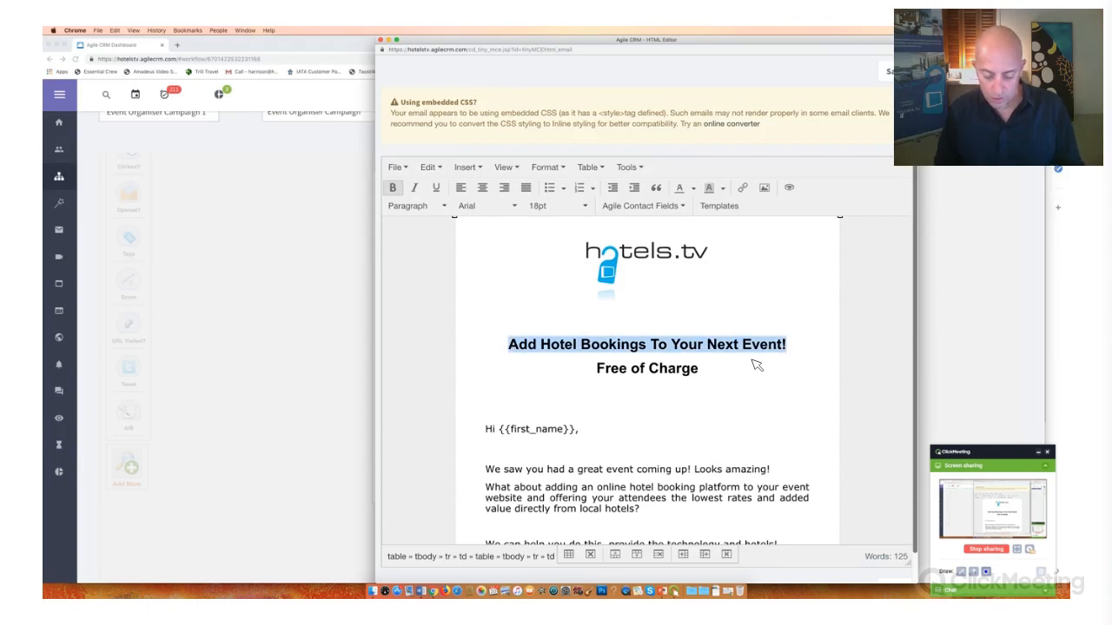
{"action": "type", "text": "Did You "}
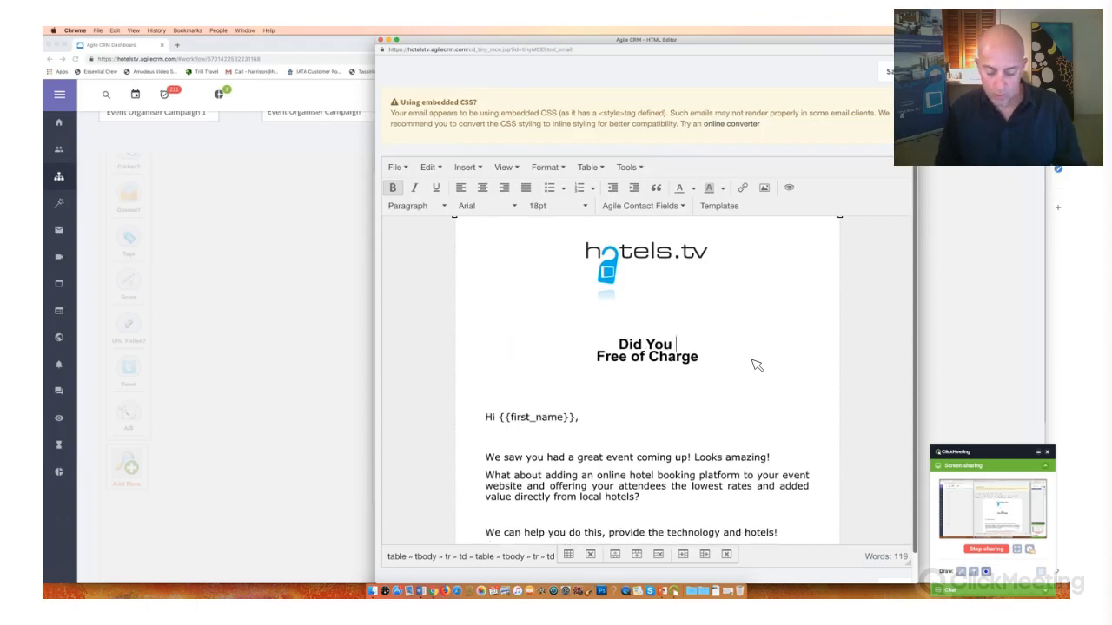
{"action": "type", "text": "Know We W"}
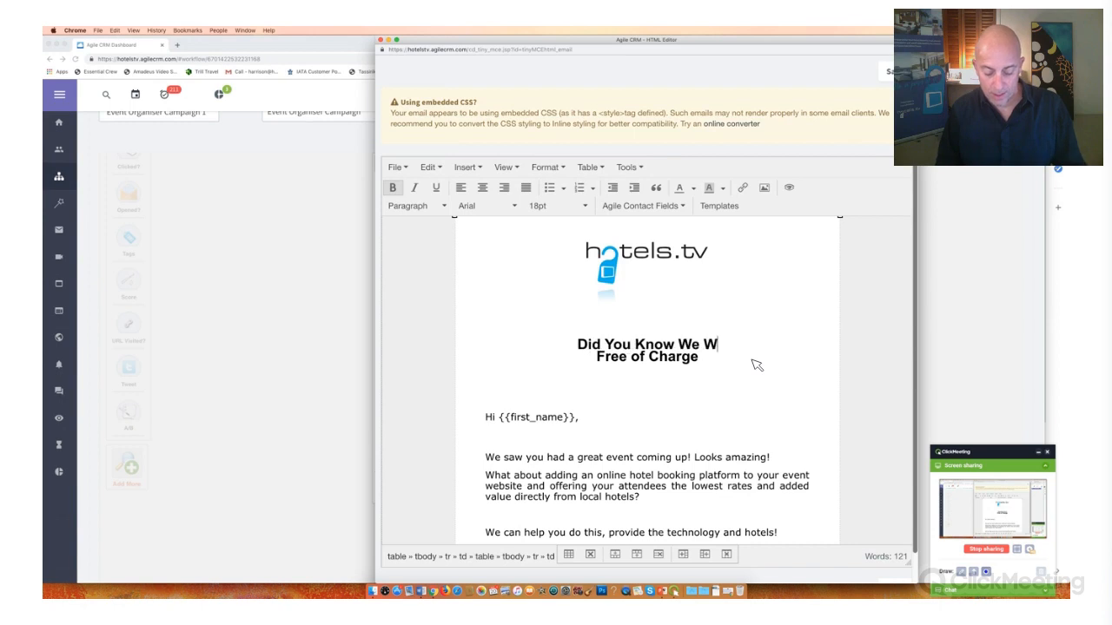
{"action": "type", "text": "ork With T"}
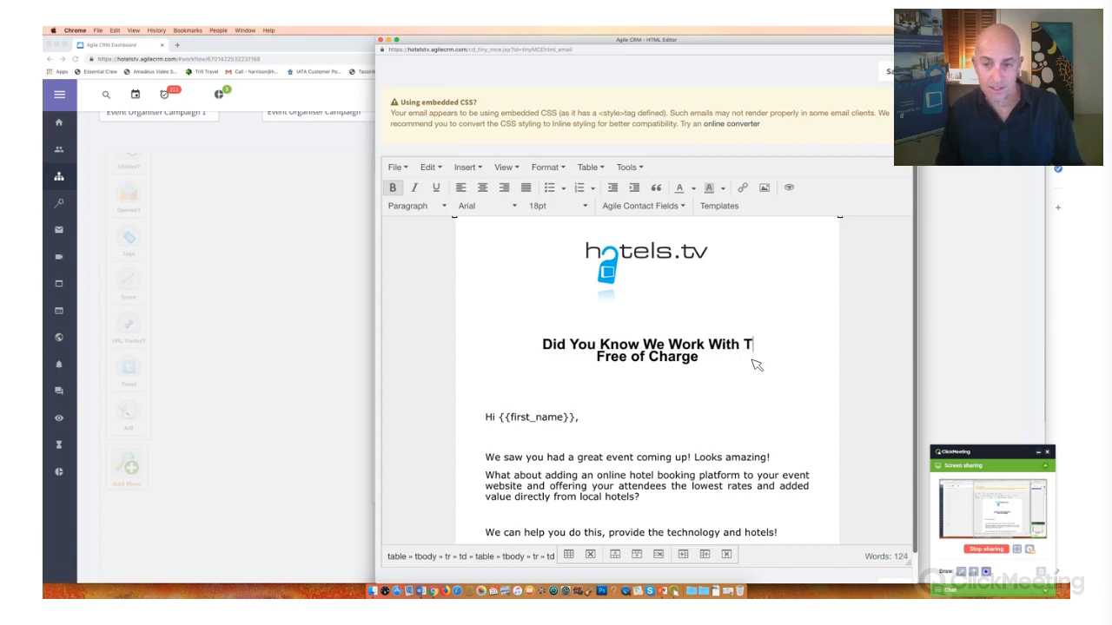
{"action": "type", "text": "hese Events/"}
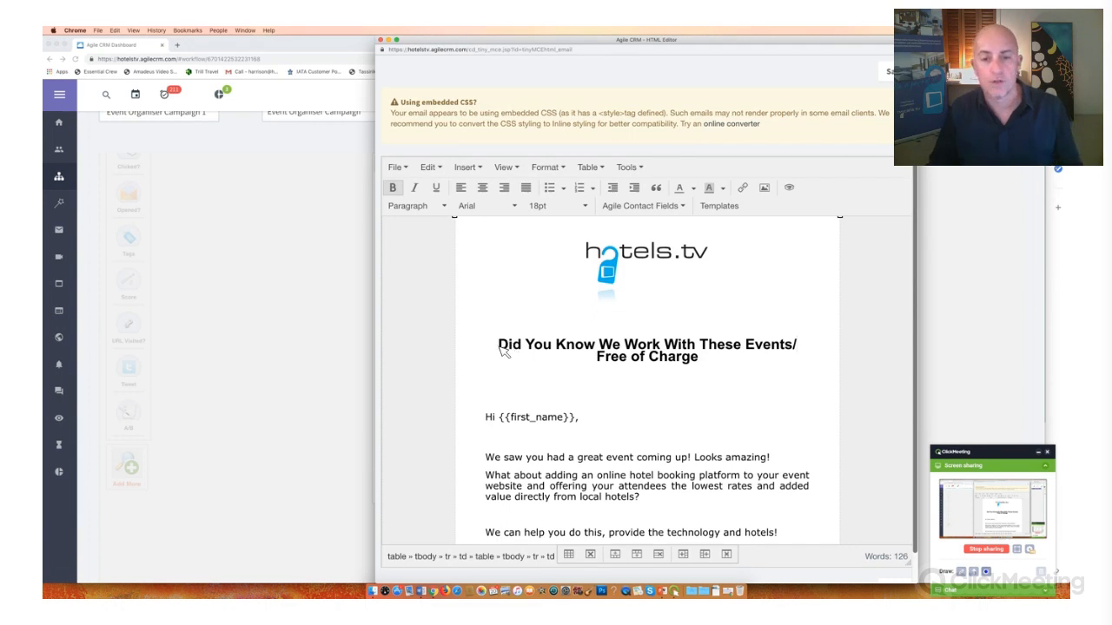
- Replace both headline lines with "We link a booking system to your website so attendees get better rates!!!!!!", breaking the line before "attendees"
{"action": "triple_click", "coordinate": [810, 359]}
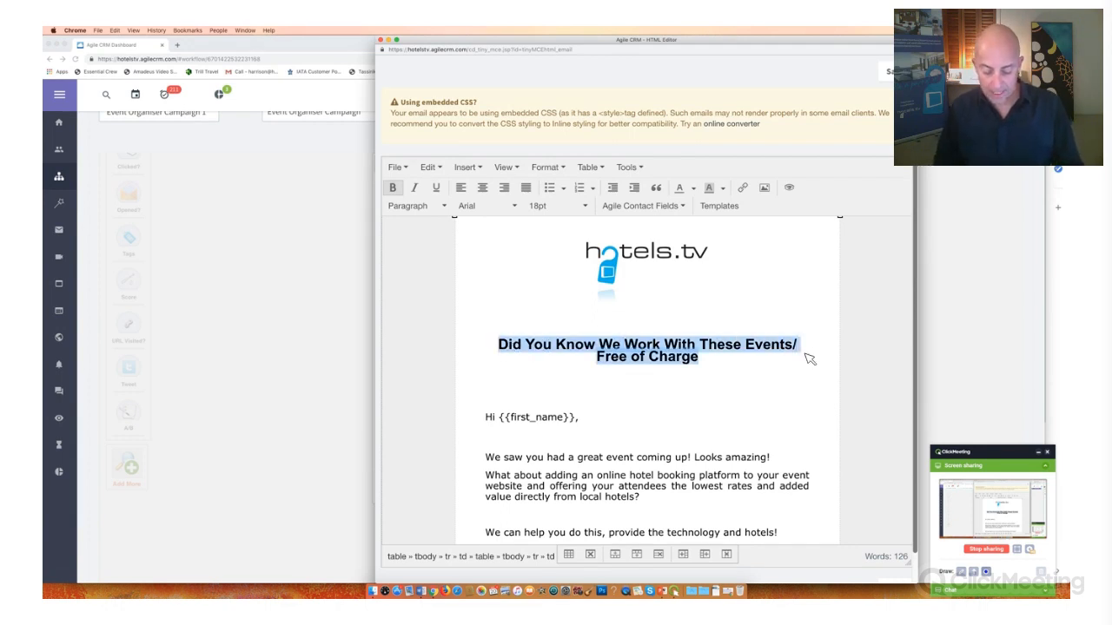
{"action": "type", "text": "We link"}
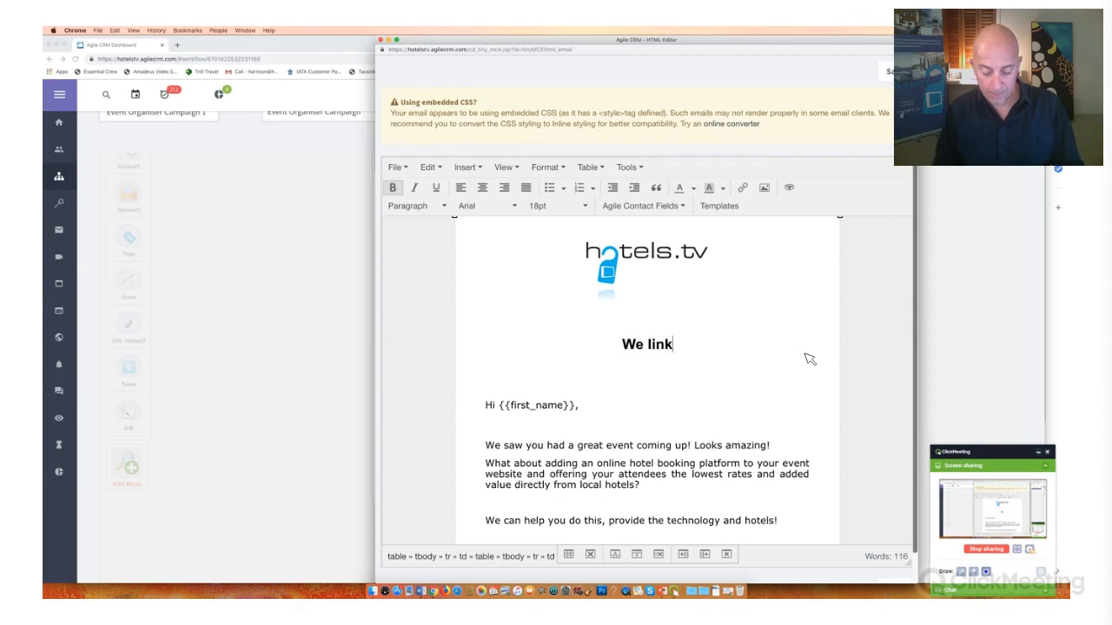
{"action": "type", "text": " a booking sys"}
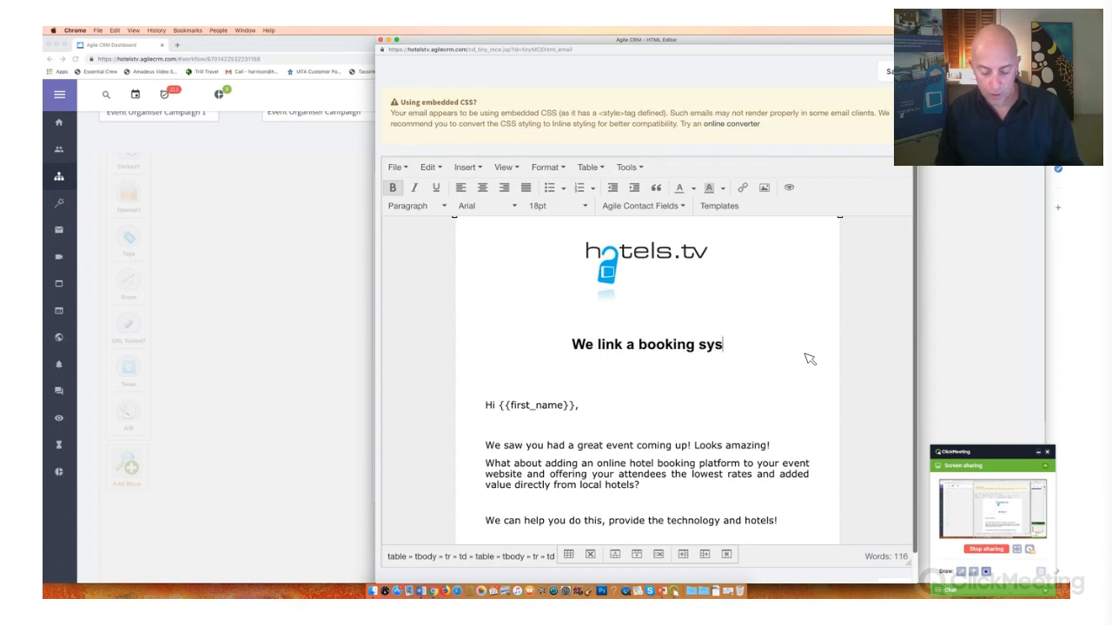
{"action": "type", "text": "tem to your"}
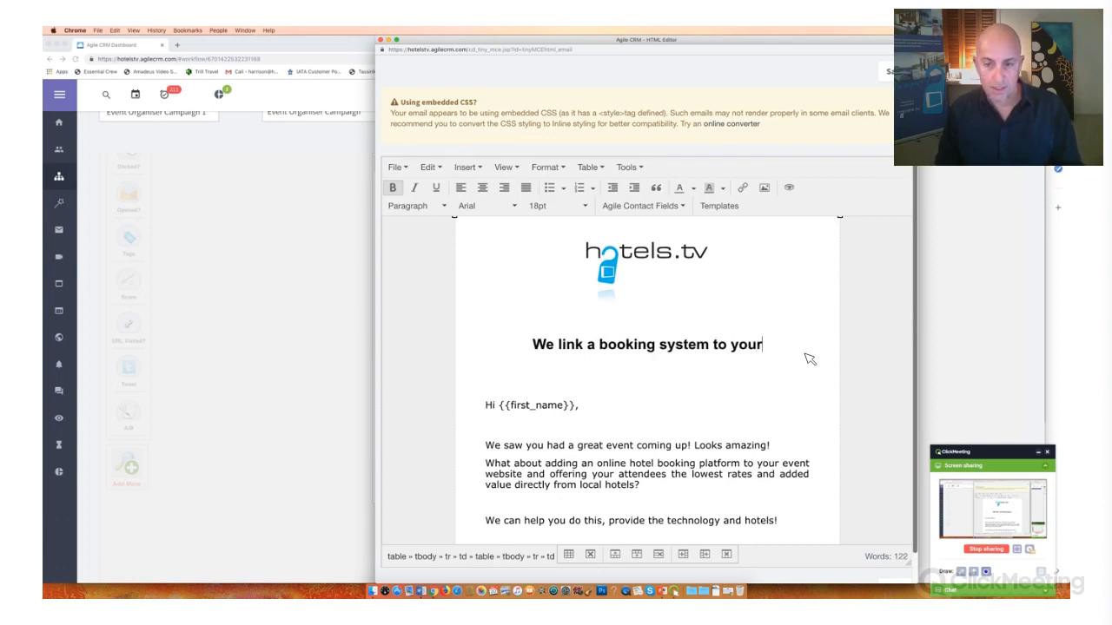
{"action": "type", "text": " websit"}
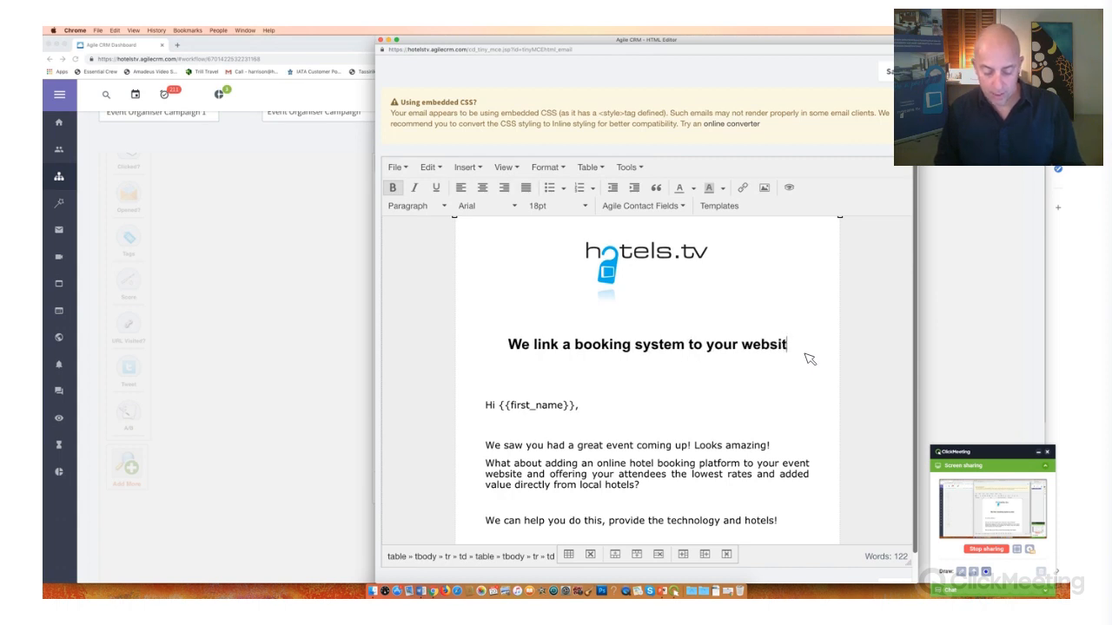
{"action": "type", "text": "e so a"}
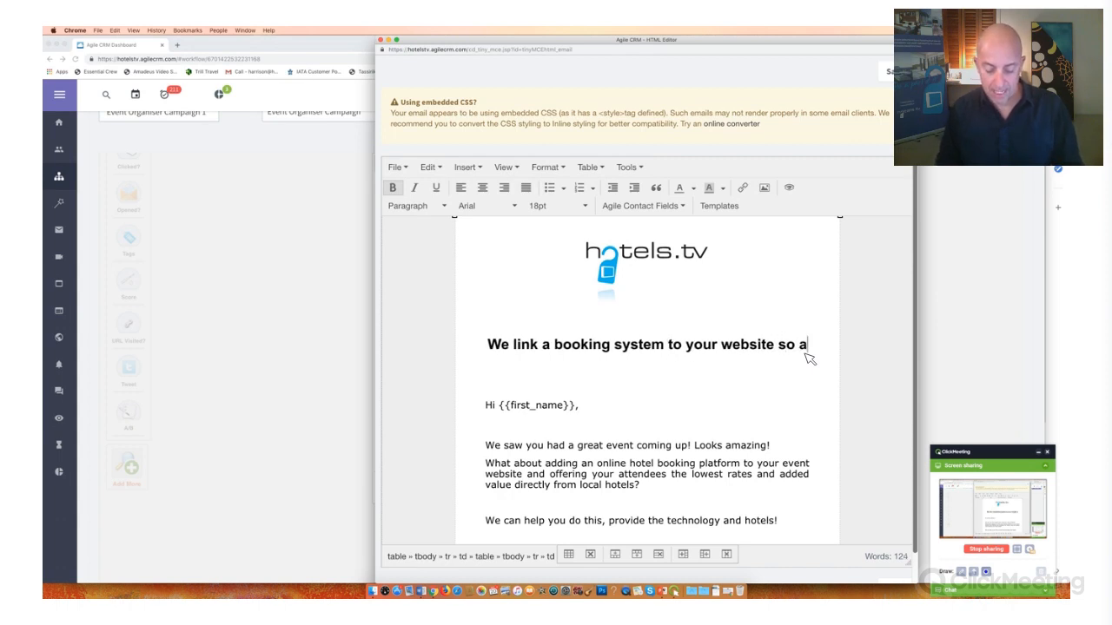
{"action": "type", "text": "ttendees get"}
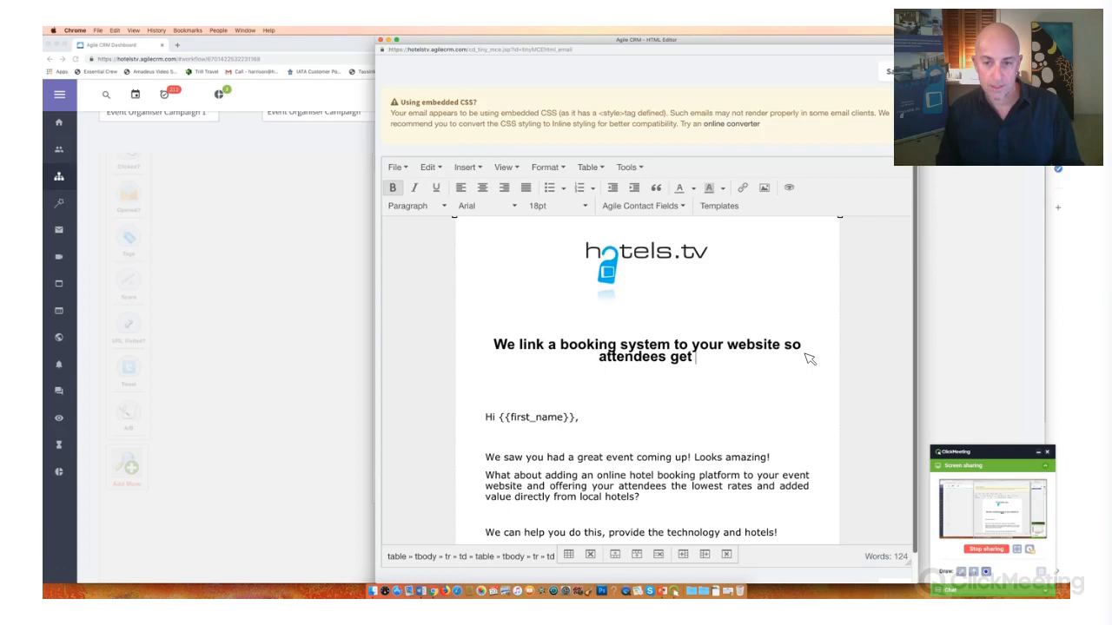
{"action": "type", "text": " better rates!!!!!!"}
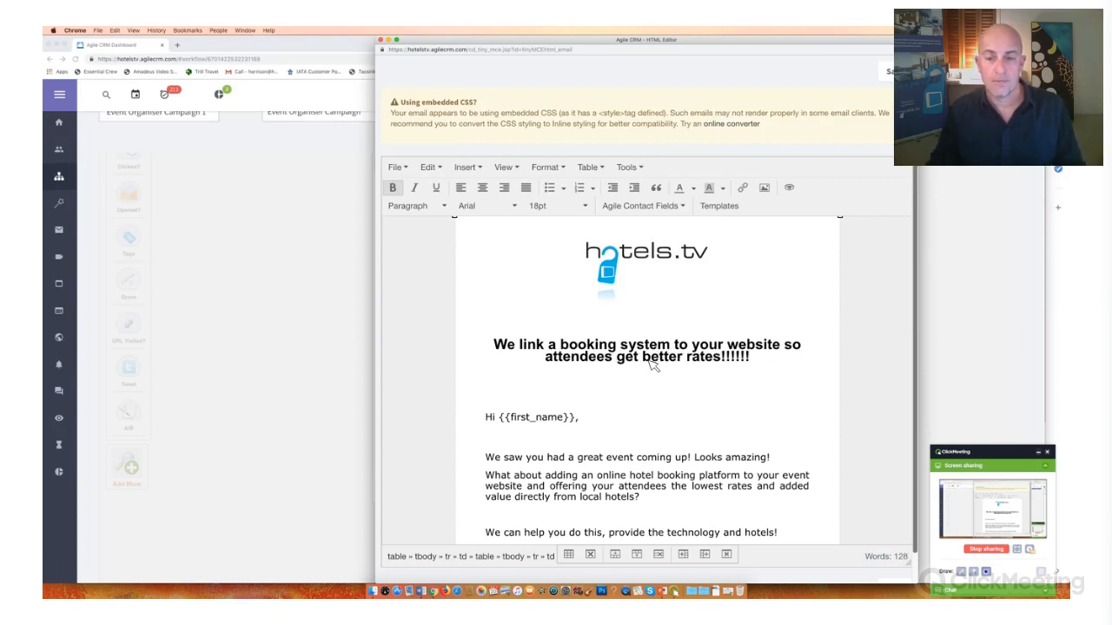
{"action": "scroll", "coordinate": [794, 348], "scroll_direction": "up", "scroll_amount": 1}
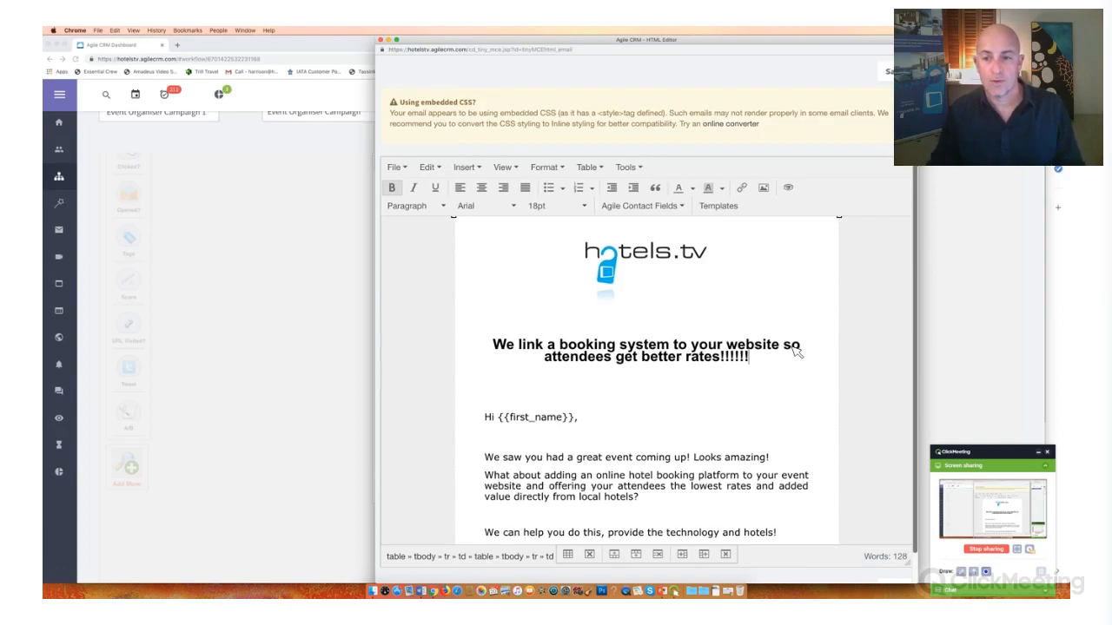
{"action": "left_click", "coordinate": [816, 350]}
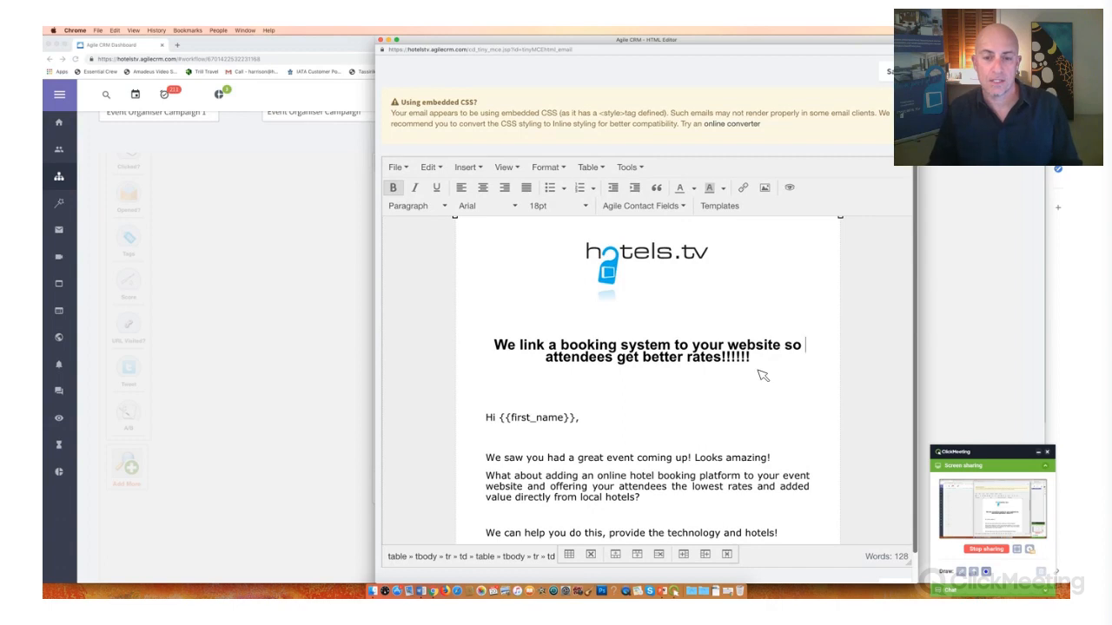
{"action": "key", "text": "Return"}
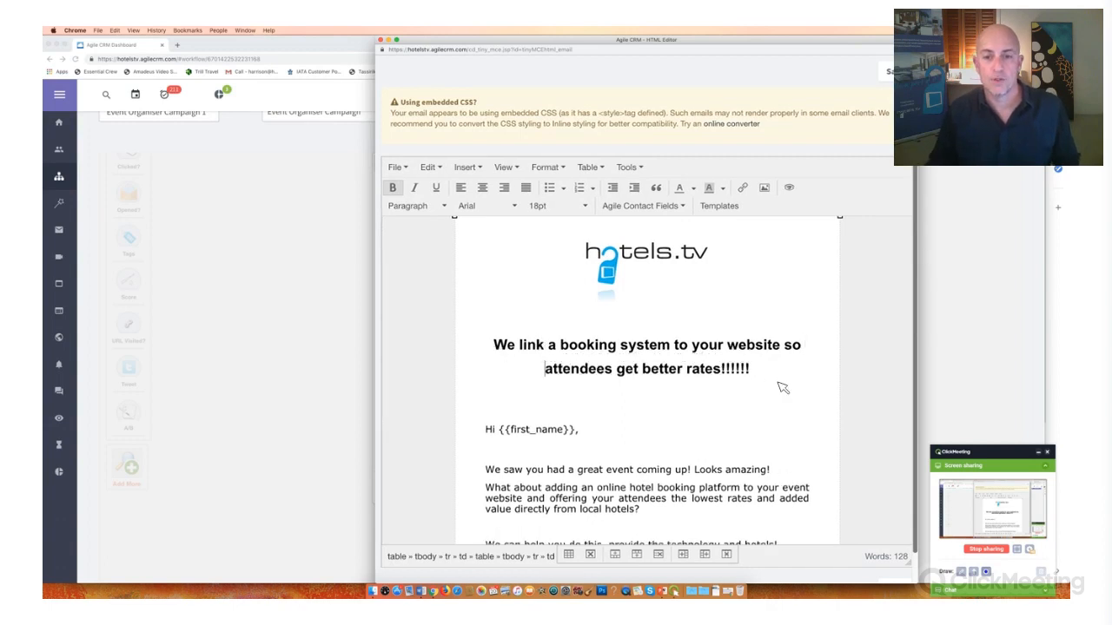
{"action": "key", "text": "super+z"}
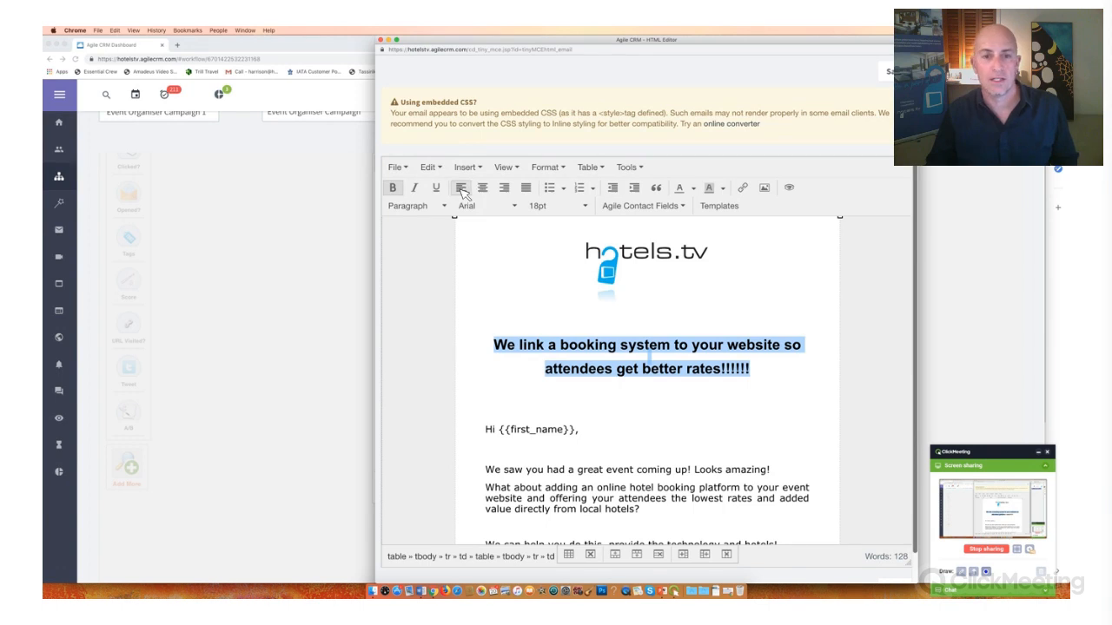
{"action": "key", "text": "super+z"}
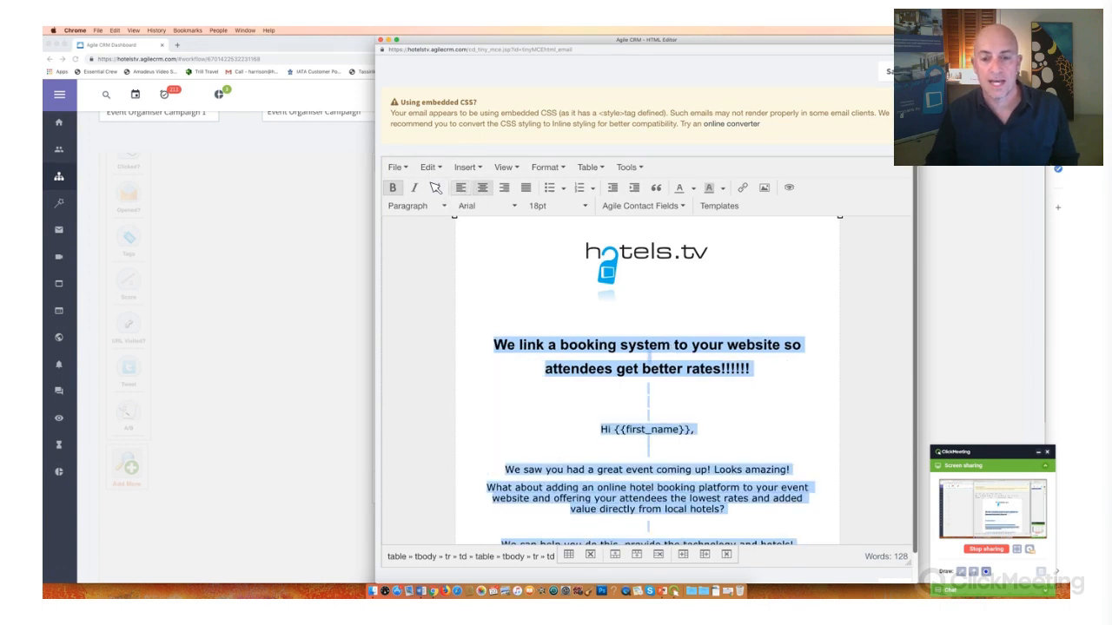
{"action": "left_click", "coordinate": [461, 188]}
{"action": "left_click", "coordinate": [429, 167]}
{"action": "left_click", "coordinate": [439, 190]}
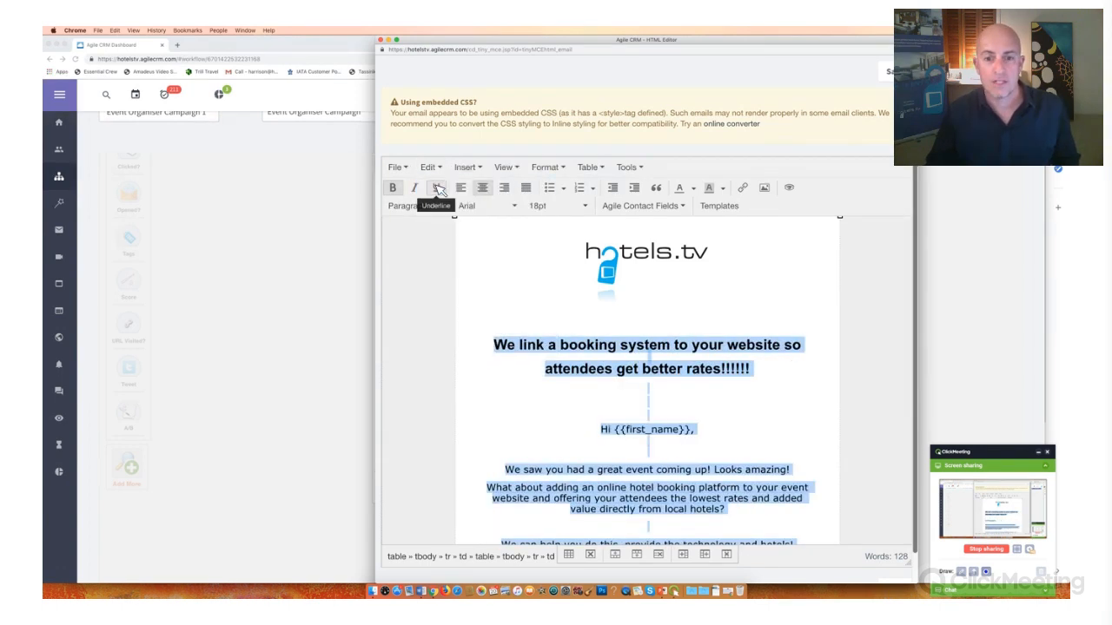
{"action": "left_click", "coordinate": [429, 167]}
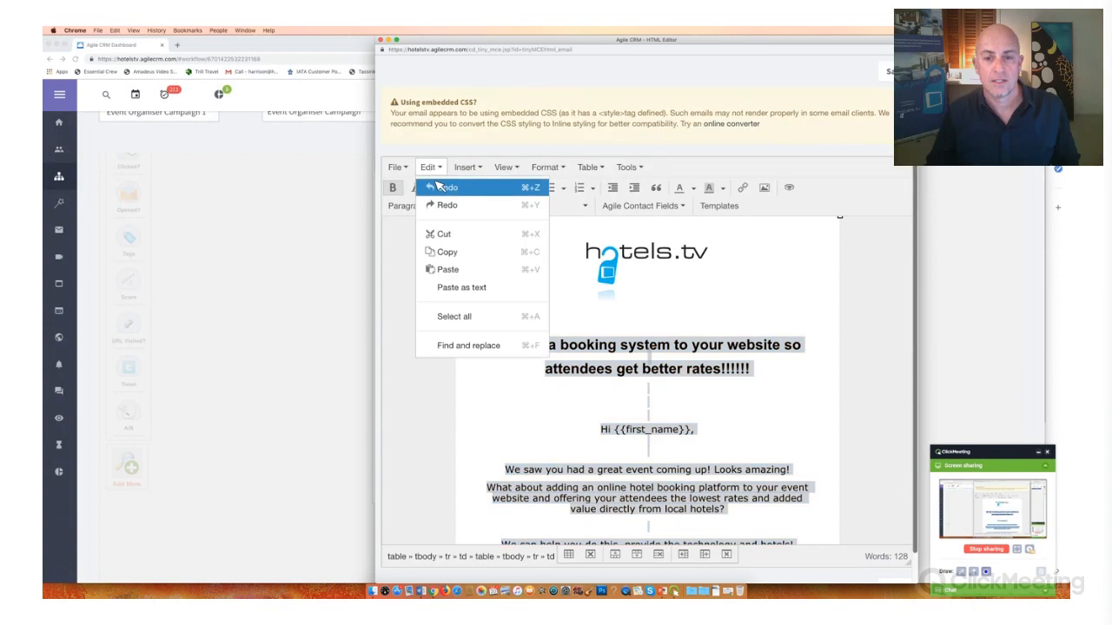
{"action": "left_click", "coordinate": [439, 187]}
{"action": "left_click", "coordinate": [430, 167]}
{"action": "left_click", "coordinate": [438, 187]}
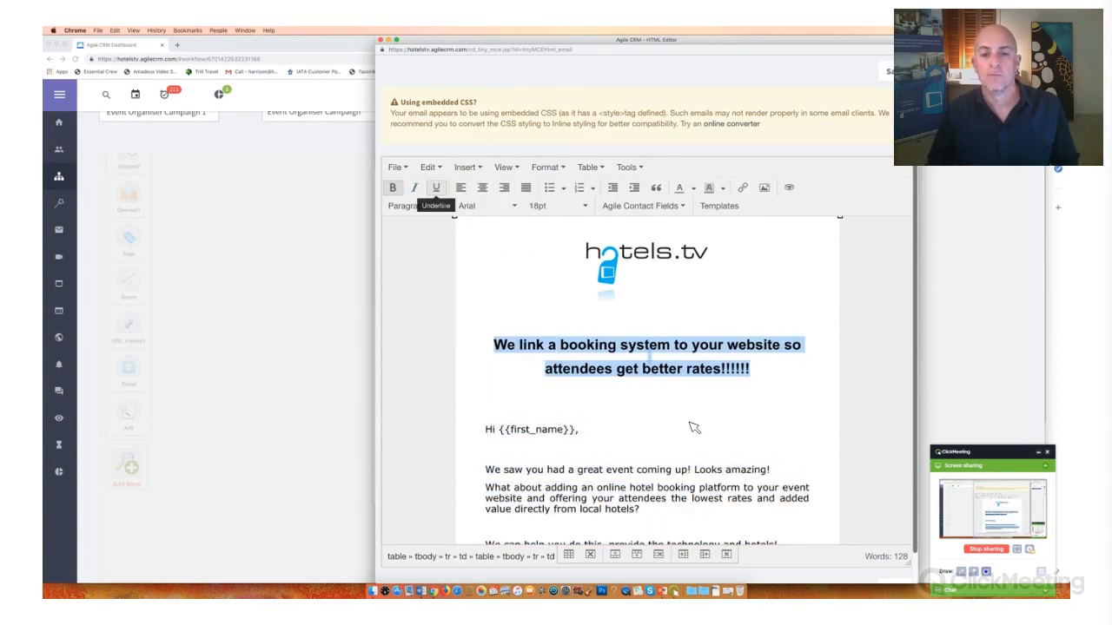
- Replace the intro paragraphs below the "Hi {{first_name}}," greeting with "Our customers love linking their events to our"
{"action": "left_click", "coordinate": [691, 423]}
{"action": "scroll", "coordinate": [664, 350], "scroll_direction": "down", "scroll_amount": 3}
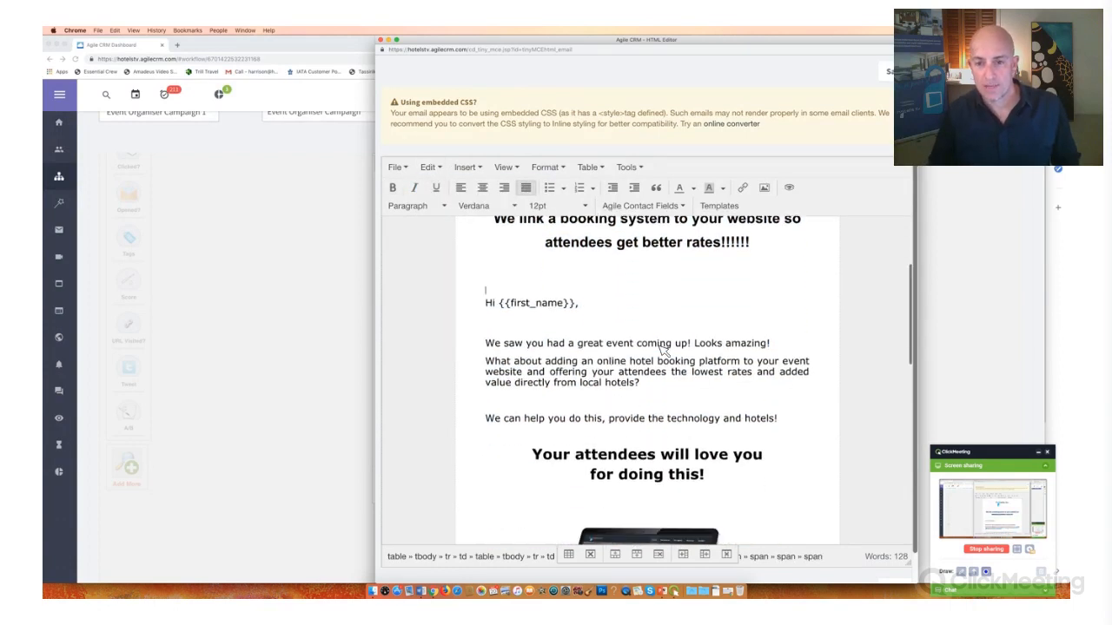
{"action": "scroll", "coordinate": [664, 350], "scroll_direction": "up", "scroll_amount": 2}
{"action": "scroll", "coordinate": [664, 350], "scroll_direction": "up", "scroll_amount": 4}
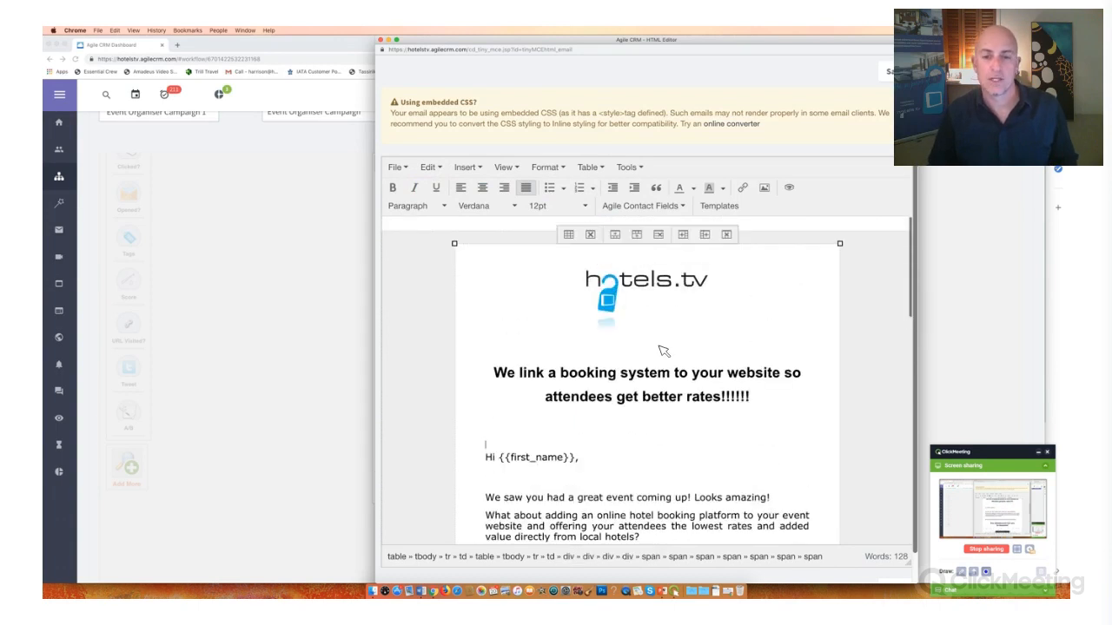
{"action": "scroll", "coordinate": [662, 351], "scroll_direction": "down", "scroll_amount": 6}
{"action": "scroll", "coordinate": [664, 351], "scroll_direction": "up", "scroll_amount": 4}
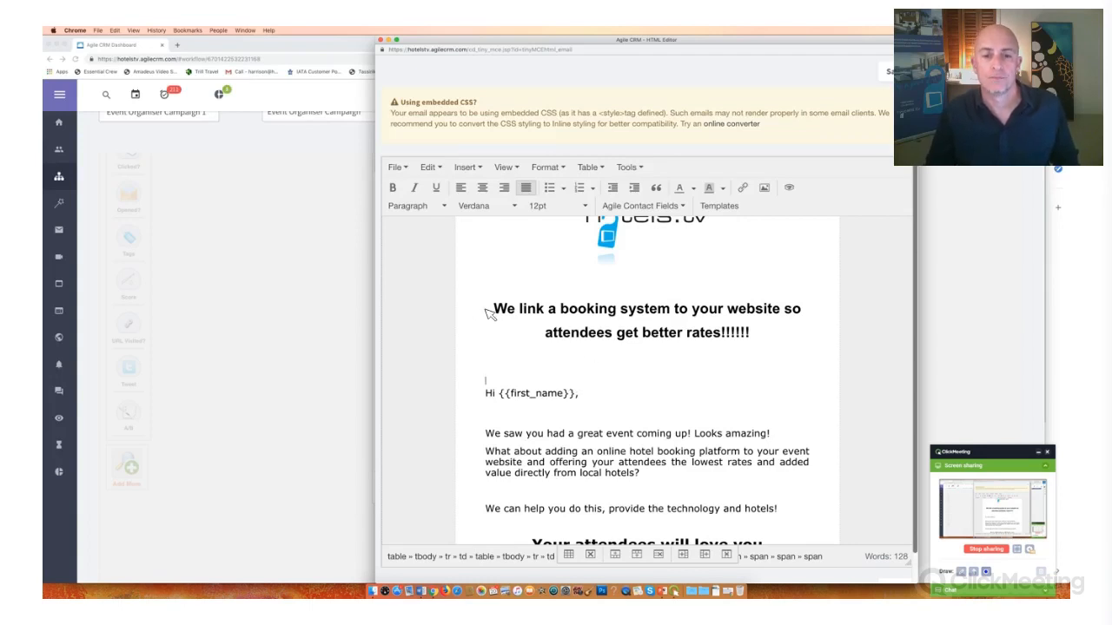
{"action": "scroll", "coordinate": [756, 398], "scroll_direction": "down", "scroll_amount": 3}
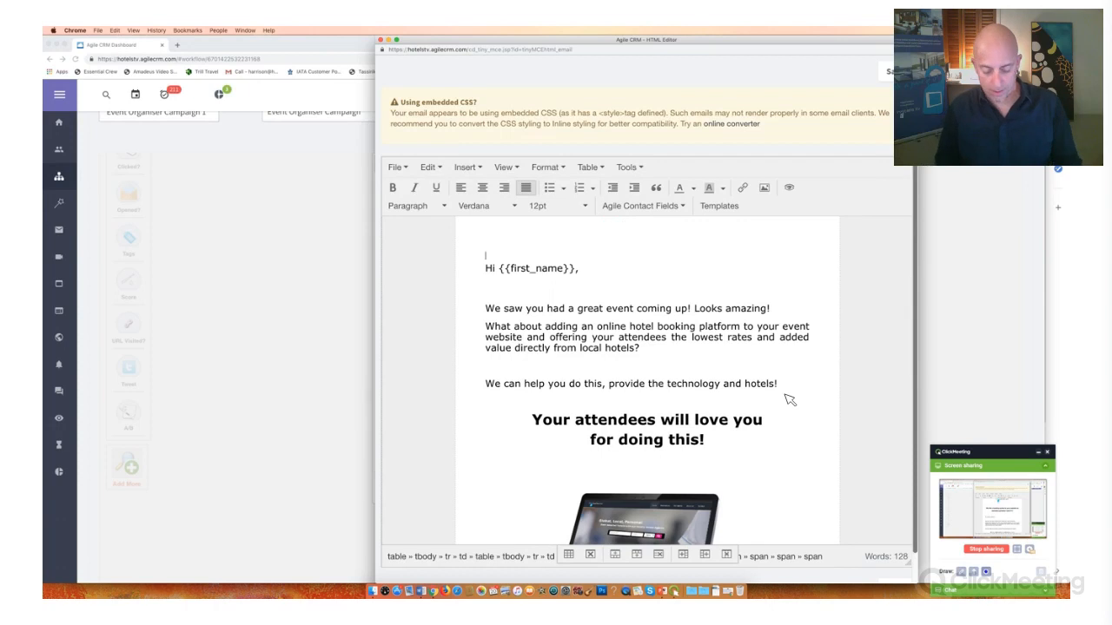
{"action": "left_click_drag", "start_coordinate": [486, 308], "coordinate": [785, 396]}
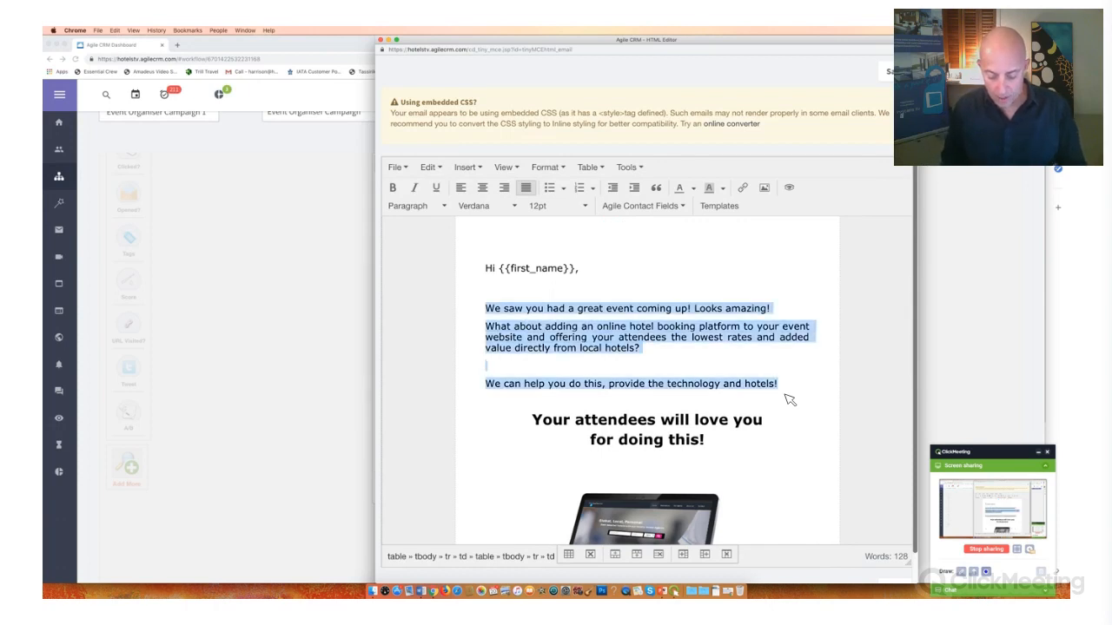
{"action": "type", "text": "Ou"}
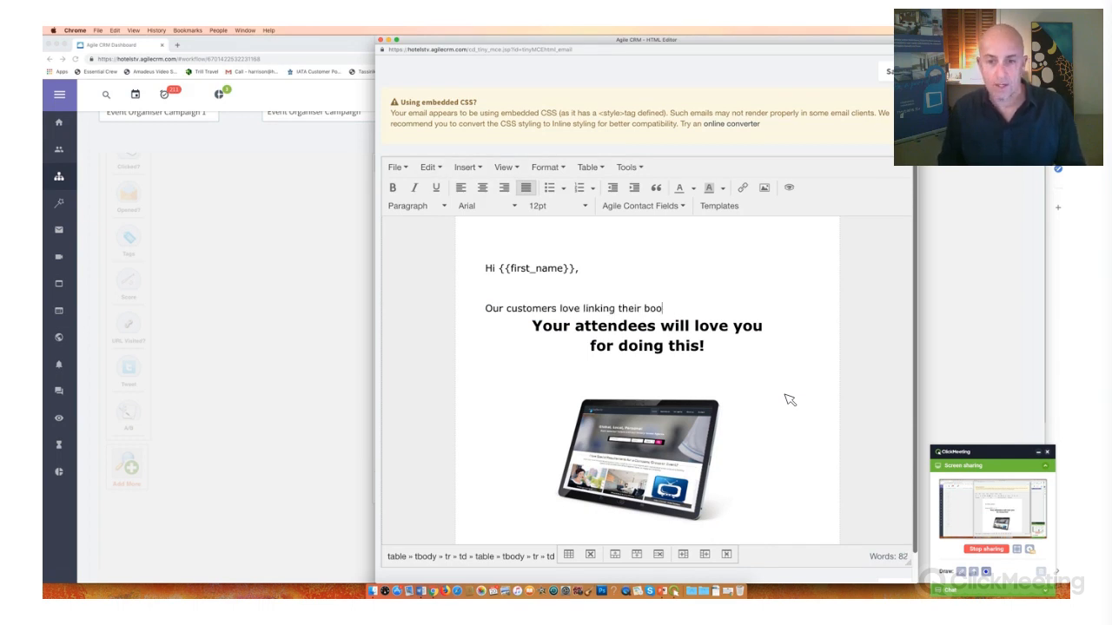
{"action": "key", "text": "BackSpace"}
{"action": "key", "text": "BackSpace"}
{"action": "key", "text": "BackSpace"}
{"action": "key", "text": "BackSpace"}
{"action": "key", "text": "BackSpace"}
{"action": "key", "text": "BackSpace"}
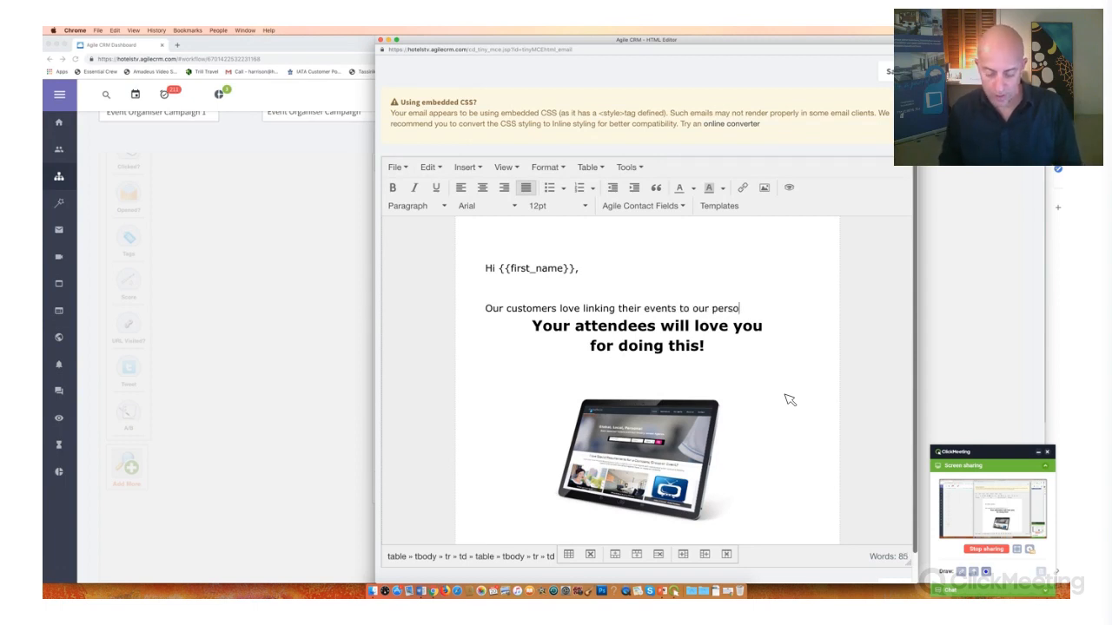
- Complete the intro sentence with "tailored hotel booking website" and add blank space beneath it
{"action": "key", "text": "BackSpace"}
{"action": "key", "text": "BackSpace"}
{"action": "key", "text": "BackSpace"}
{"action": "key", "text": "BackSpace"}
{"action": "key", "text": "BackSpace"}
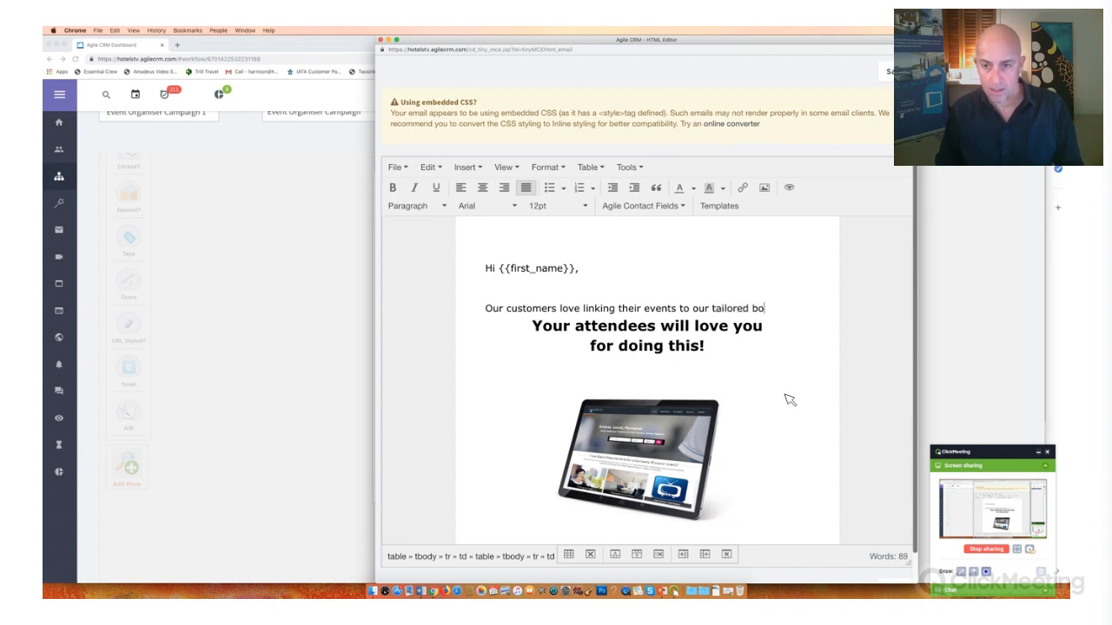
{"action": "key", "text": "BackSpace"}
{"action": "key", "text": "BackSpace"}
{"action": "key", "text": "BackSpace"}
{"action": "key", "text": "BackSpace"}
{"action": "key", "text": "BackSpace"}
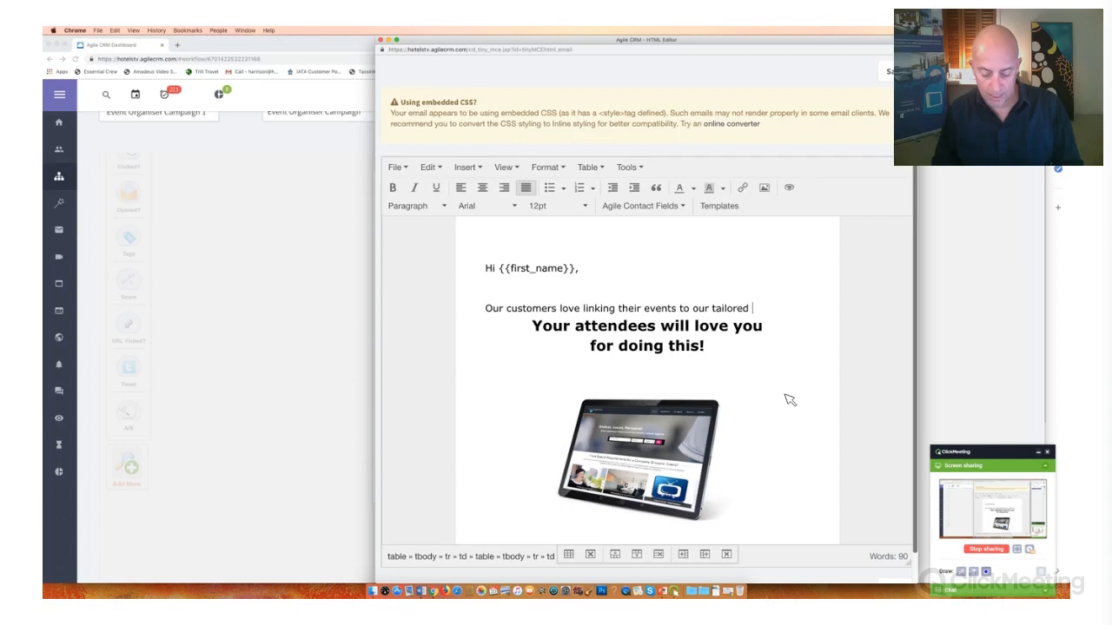
{"action": "type", "text": "hotel bookin"}
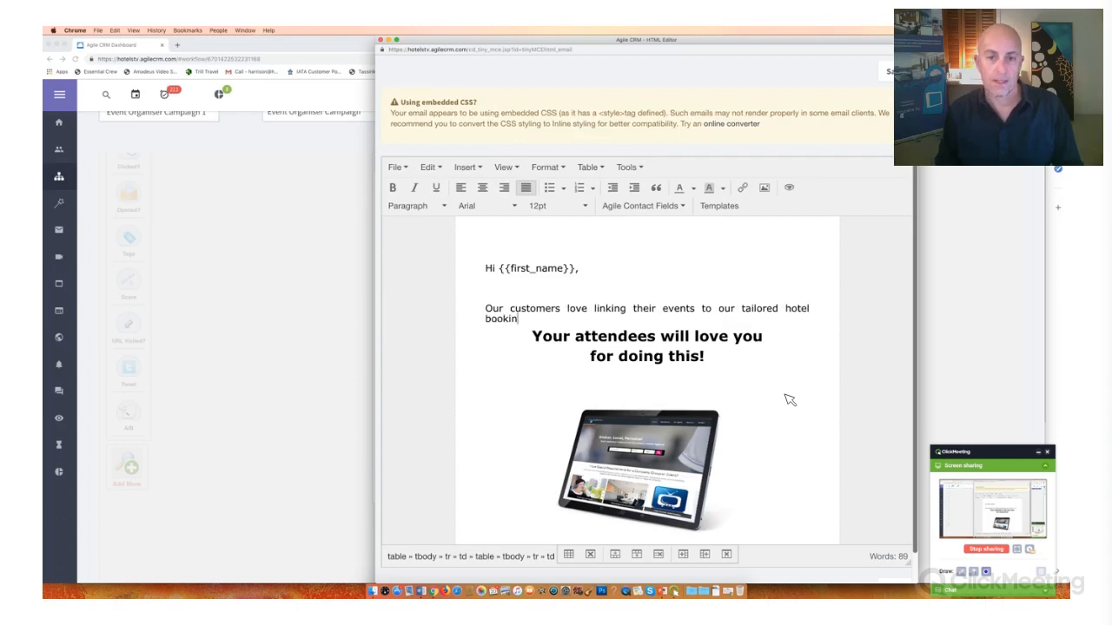
{"action": "type", "text": "g website"}
{"action": "key", "text": "Return"}
{"action": "key", "text": "Return"}
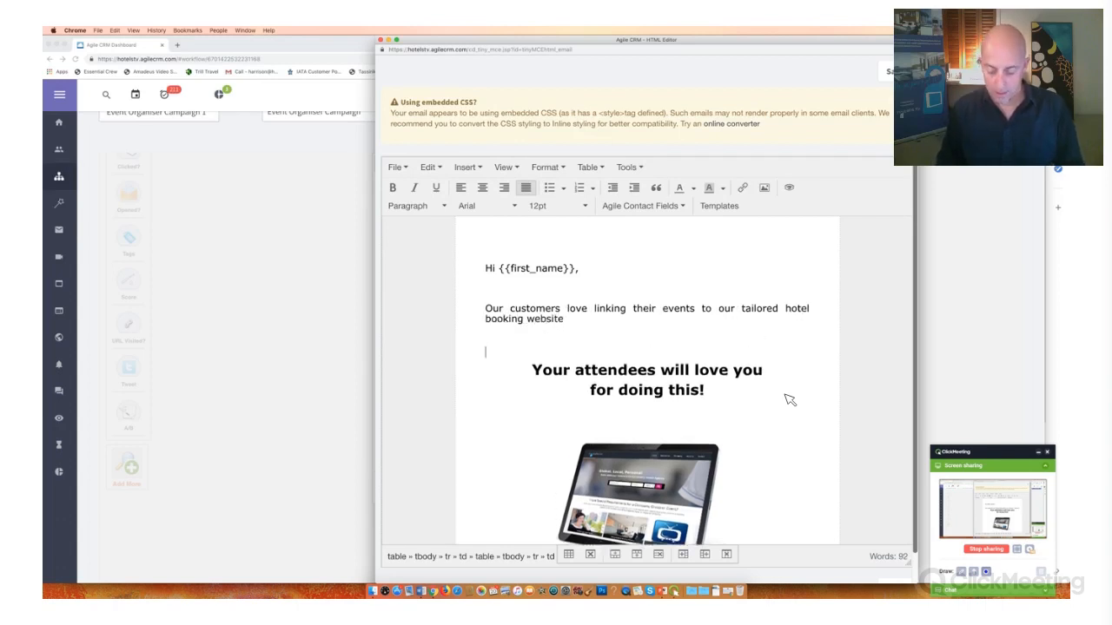
- Extend the intro sentence after "website" with "- because we get better rates than Booking com!!"
{"action": "key", "text": "BackSpace"}
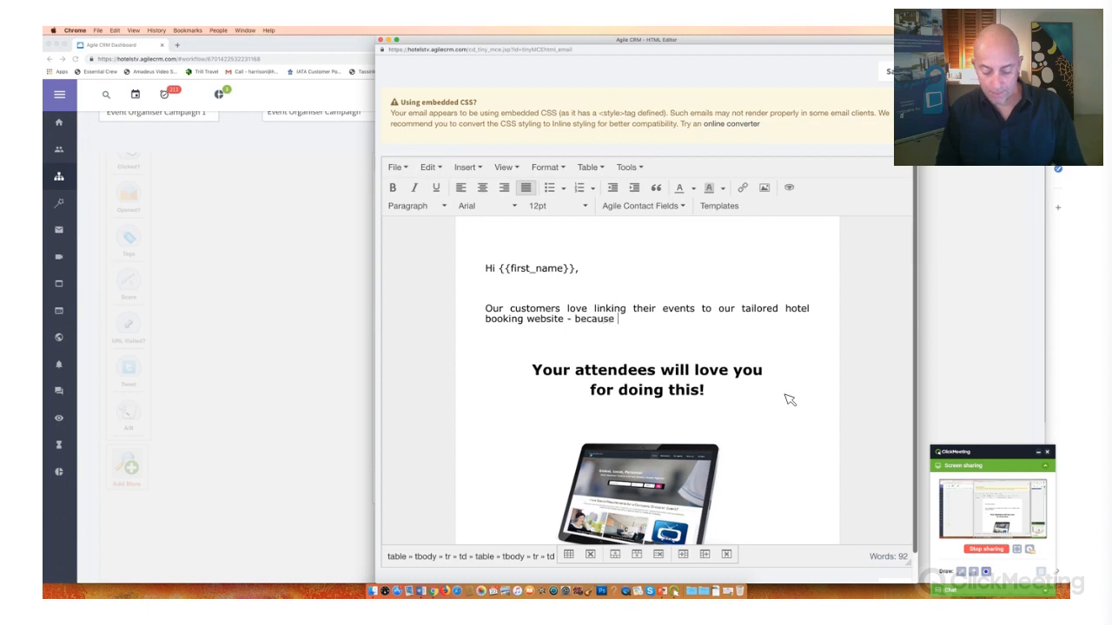
{"action": "type", "text": "- because we get better rates than Booking co"}
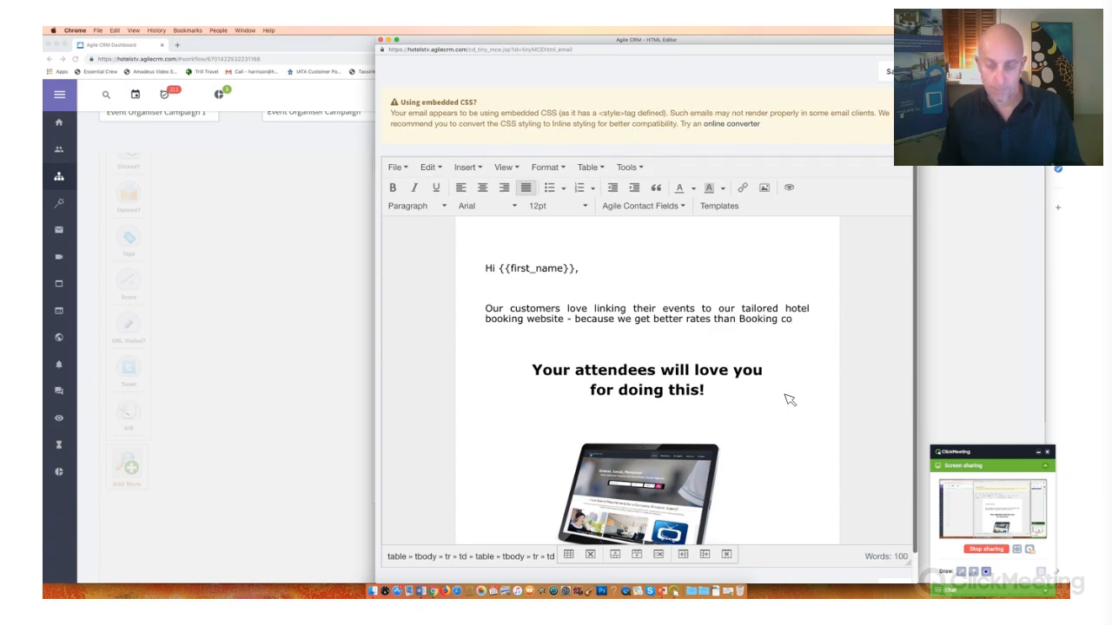
{"action": "type", "text": "!!!"}
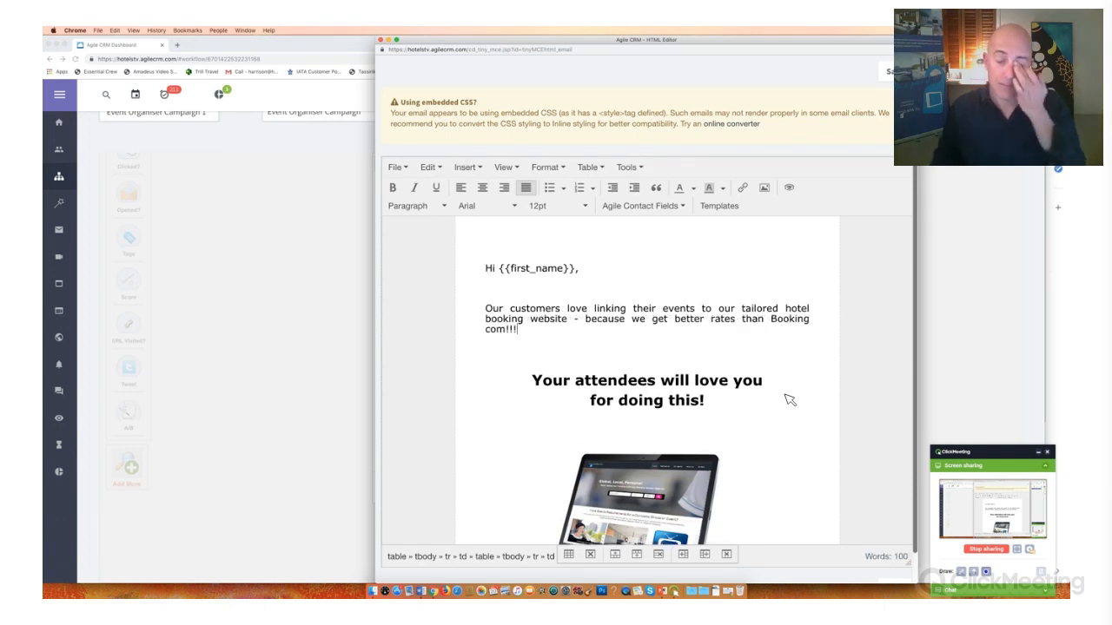
{"action": "key", "text": "Return"}
{"action": "key", "text": "BackSpace"}
{"action": "key", "text": "BackSpace"}
{"action": "key", "text": "BackSpace"}
{"action": "key", "text": "BackSpace"}
{"action": "key", "text": "BackSpace"}
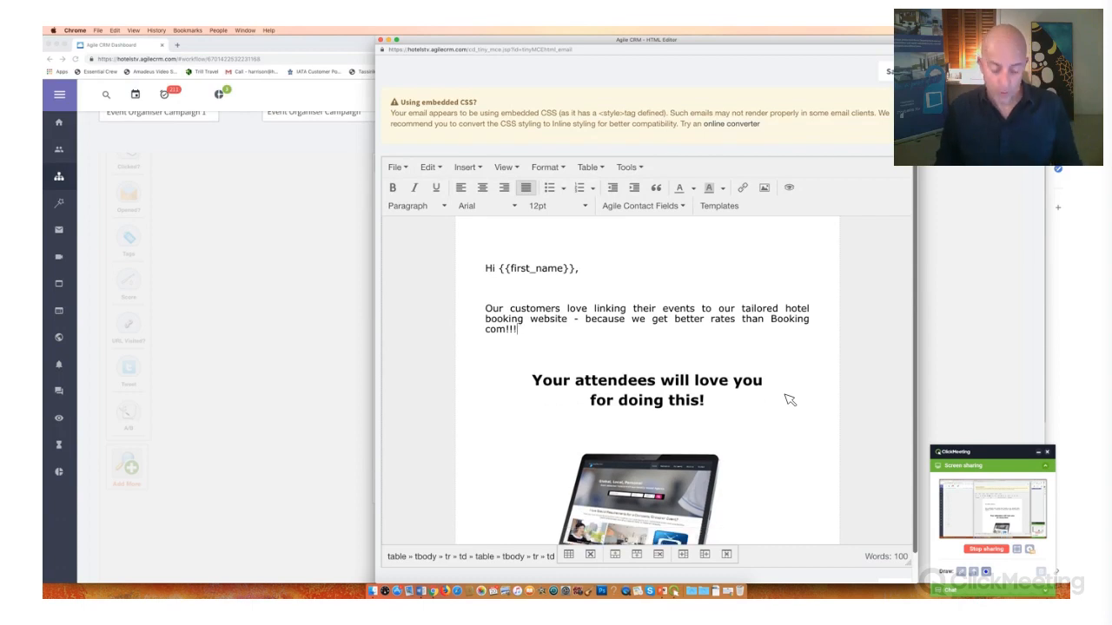
{"action": "type", "text": "!!"}
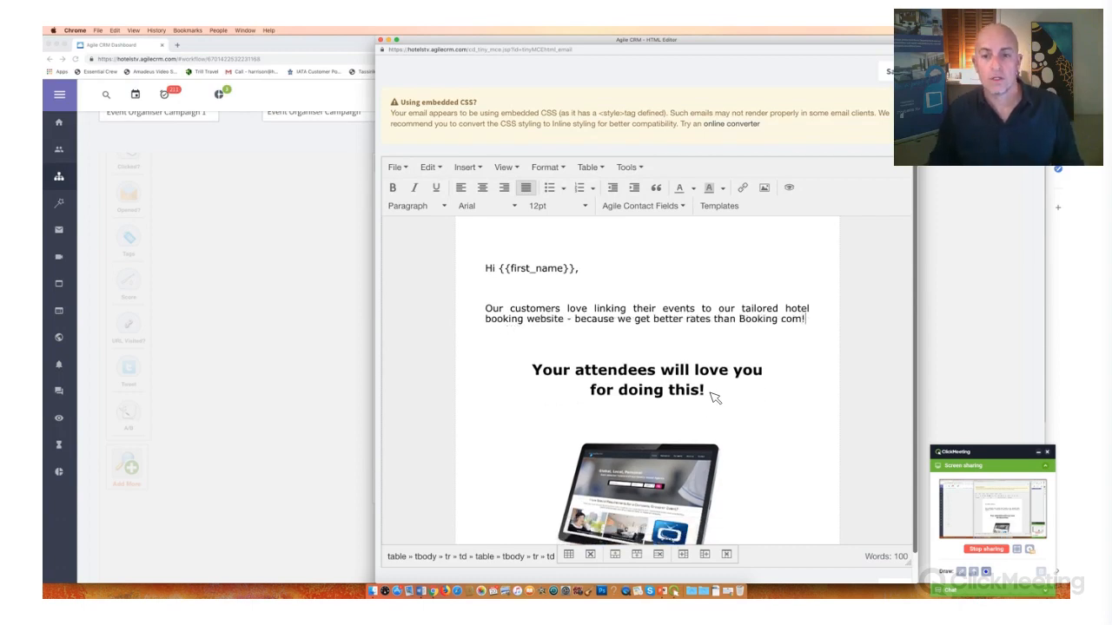
- Replace the "Your attendees will love you for doing this!" subheading with "What do you think???"
{"action": "triple_click", "coordinate": [531, 380]}
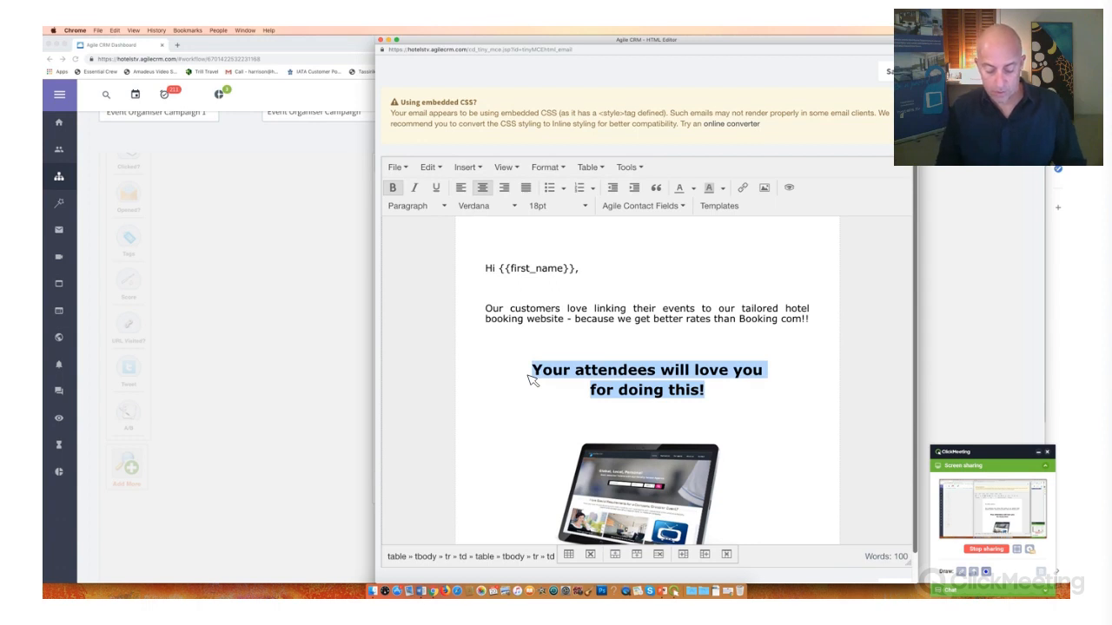
{"action": "type", "text": "What d"}
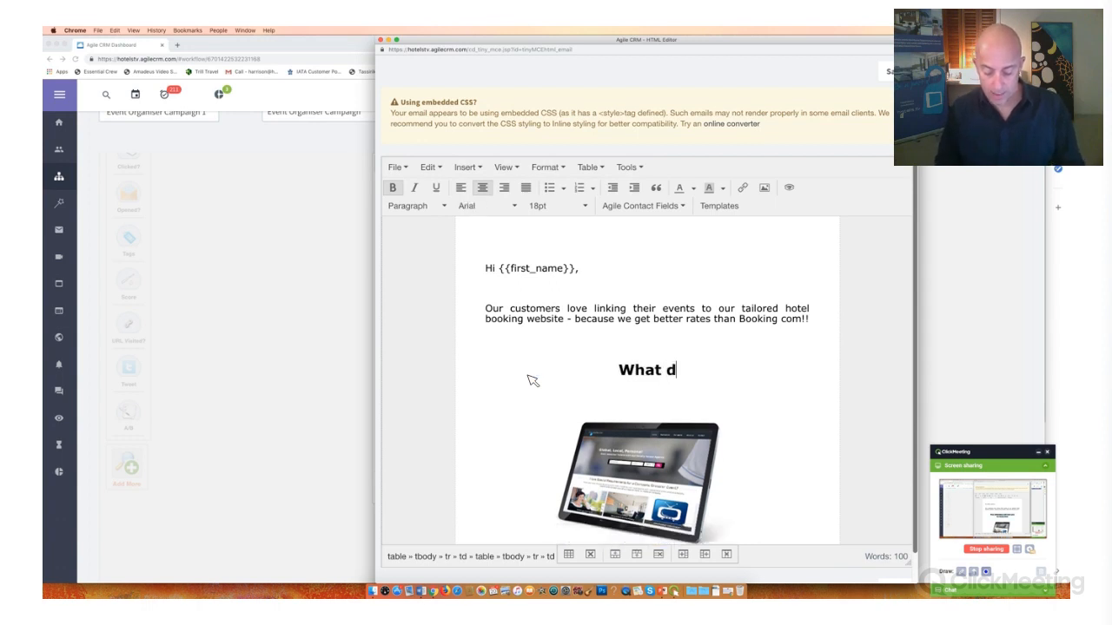
{"action": "type", "text": "o you think???"}
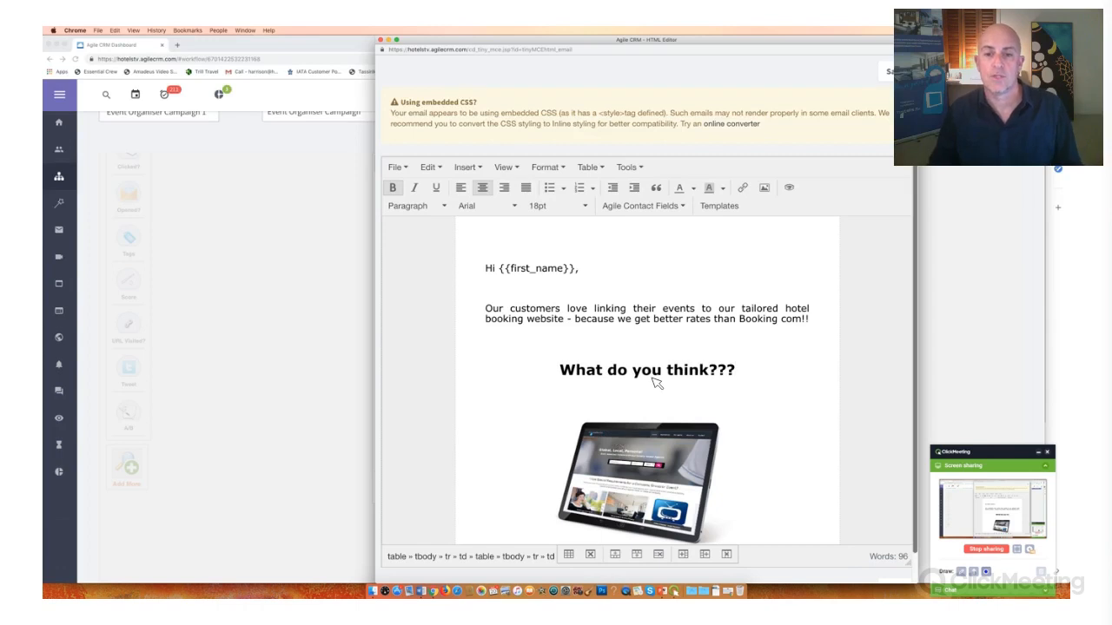
- Open the settings of the tablet image below the subheading and browse for a replacement image file to upload
{"action": "scroll", "coordinate": [674, 398], "scroll_direction": "down", "scroll_amount": 1}
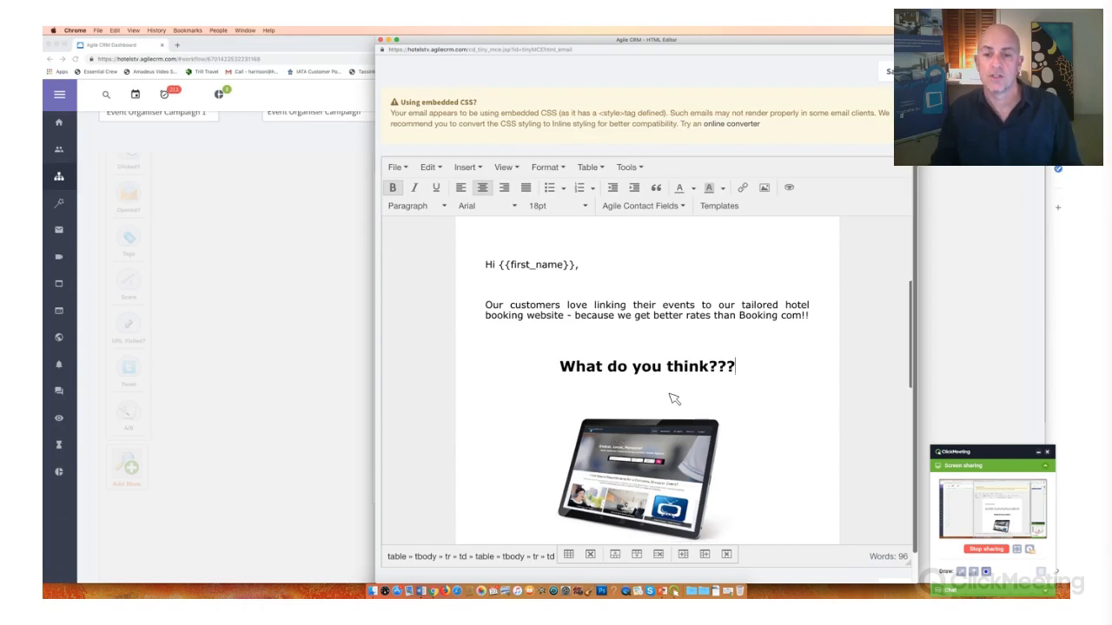
{"action": "scroll", "coordinate": [674, 399], "scroll_direction": "down", "scroll_amount": 3}
{"action": "scroll", "coordinate": [675, 399], "scroll_direction": "up", "scroll_amount": 1}
{"action": "left_click", "coordinate": [647, 399]}
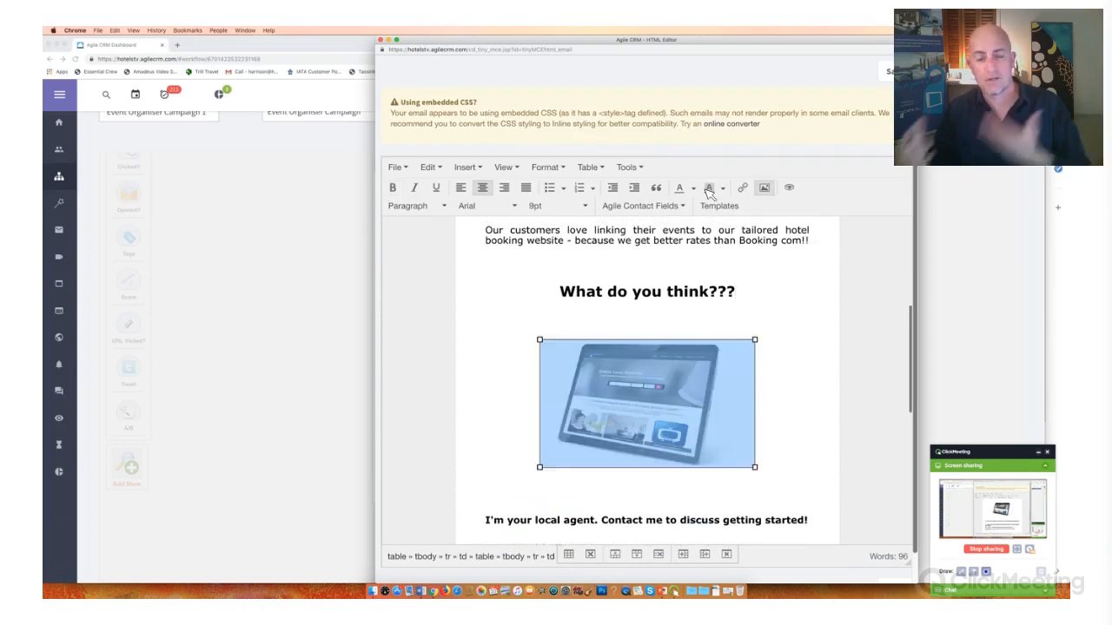
{"action": "left_click", "coordinate": [765, 188]}
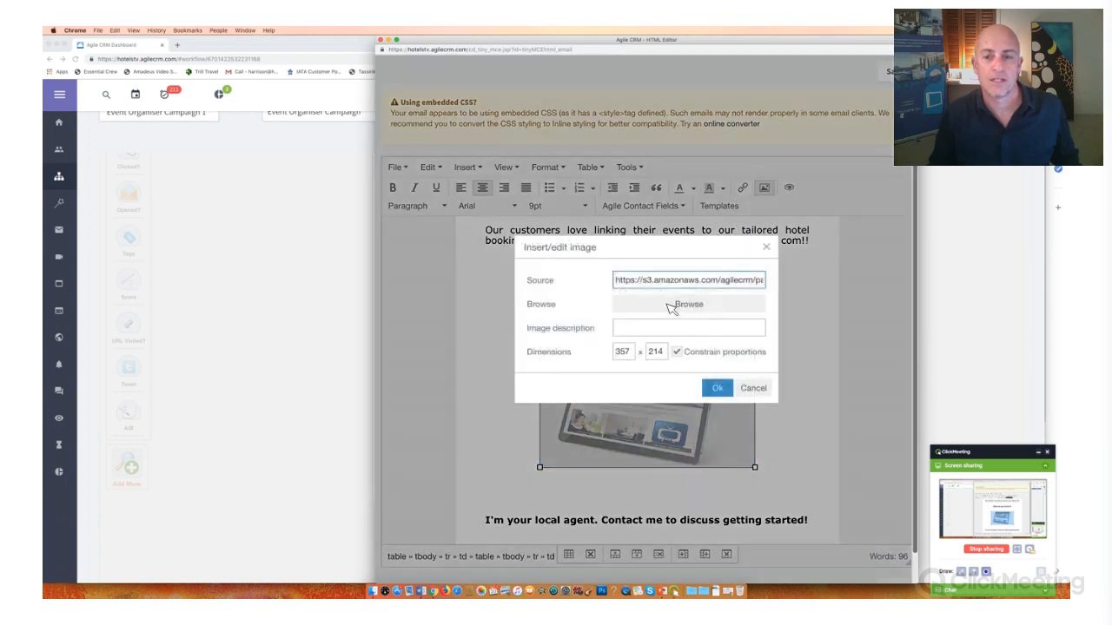
{"action": "left_click", "coordinate": [670, 309]}
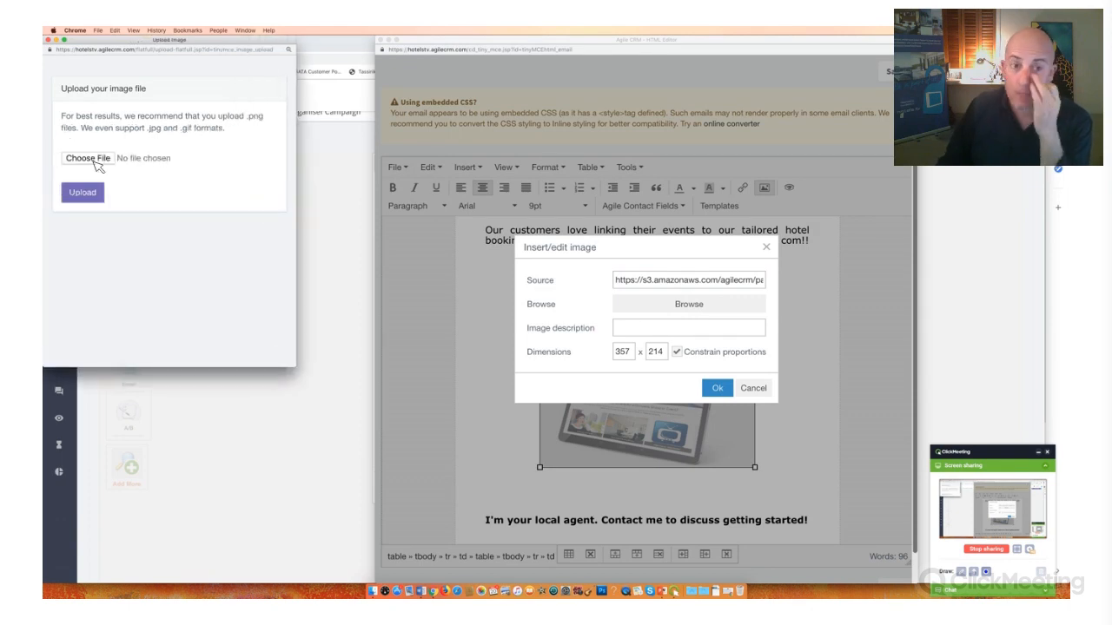
{"action": "left_click", "coordinate": [85, 159]}
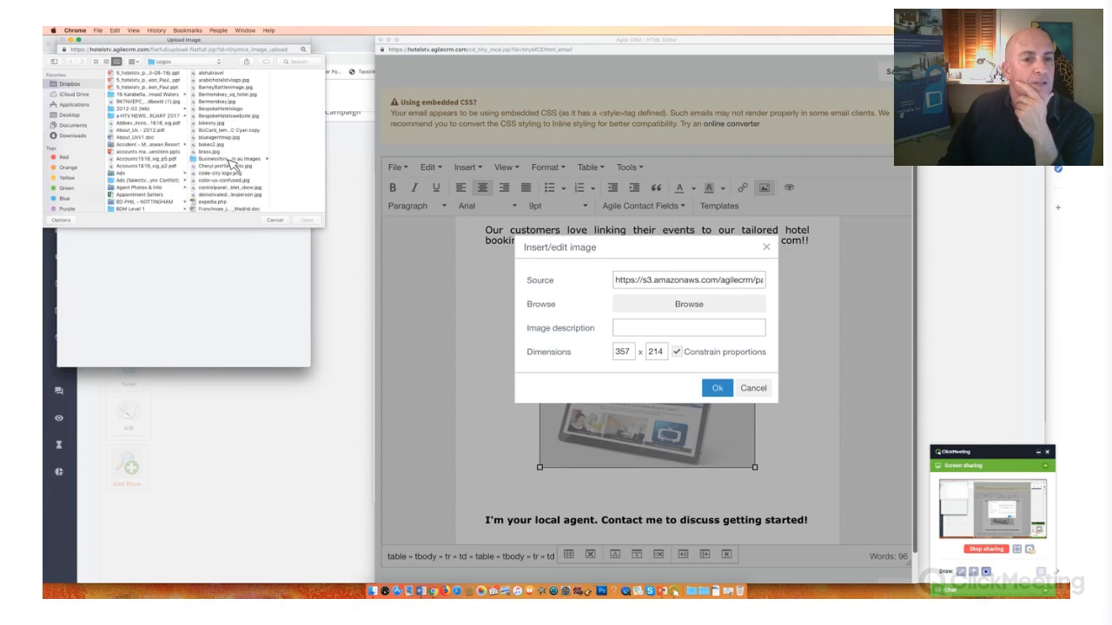
- Preview the pictures in the business-for-sale images folder within Logos, choose latop_vector.jpg and upload it as the new image
{"action": "left_click", "coordinate": [230, 160]}
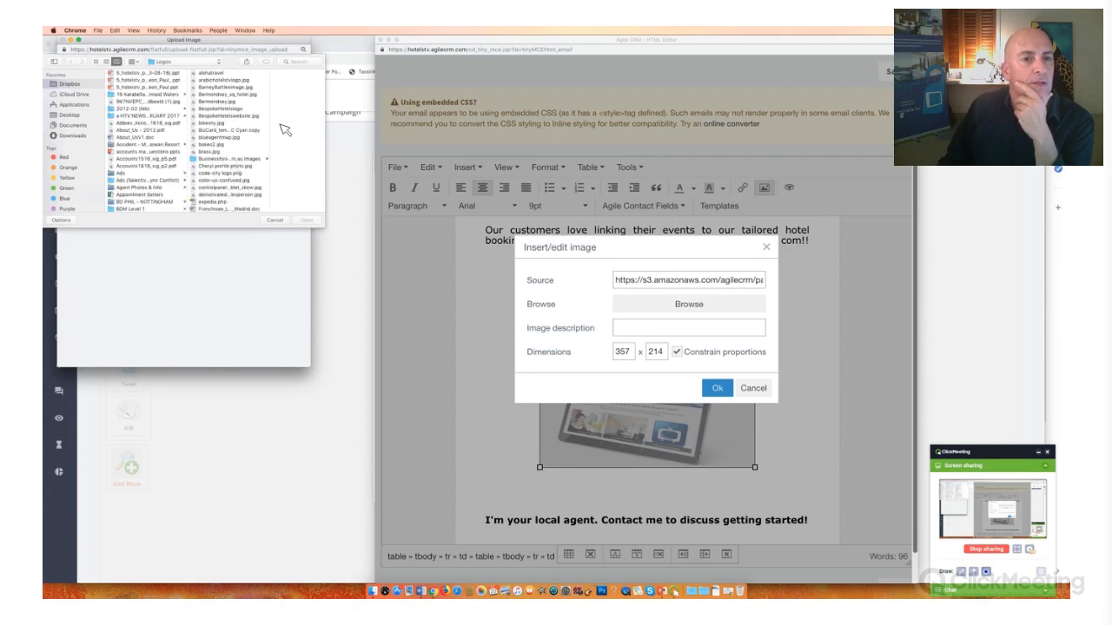
{"action": "left_click", "coordinate": [276, 74]}
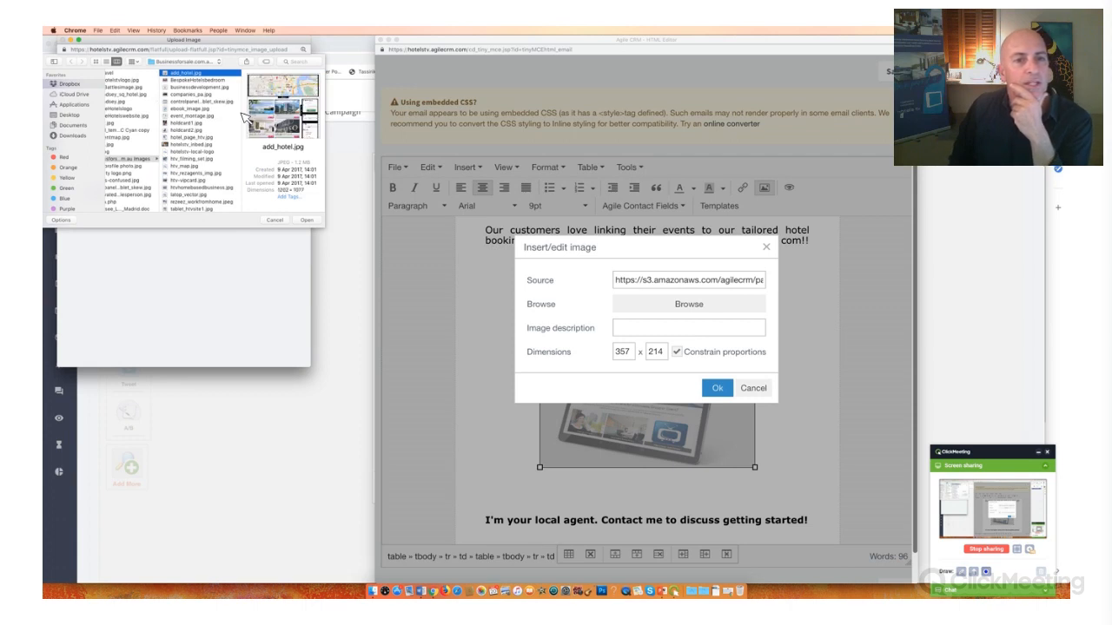
{"action": "key", "text": "Down"}
{"action": "key", "text": "Down"}
{"action": "key", "text": "Down"}
{"action": "key", "text": "Down"}
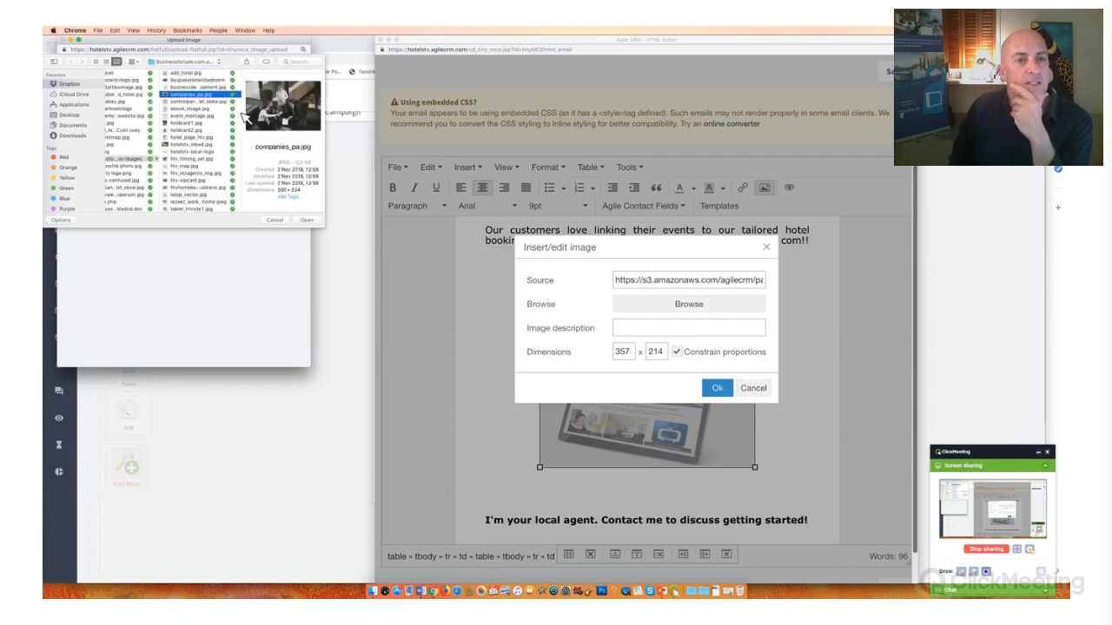
{"action": "key", "text": "Down"}
{"action": "key", "text": "Down"}
{"action": "key", "text": "Down"}
{"action": "key", "text": "Down"}
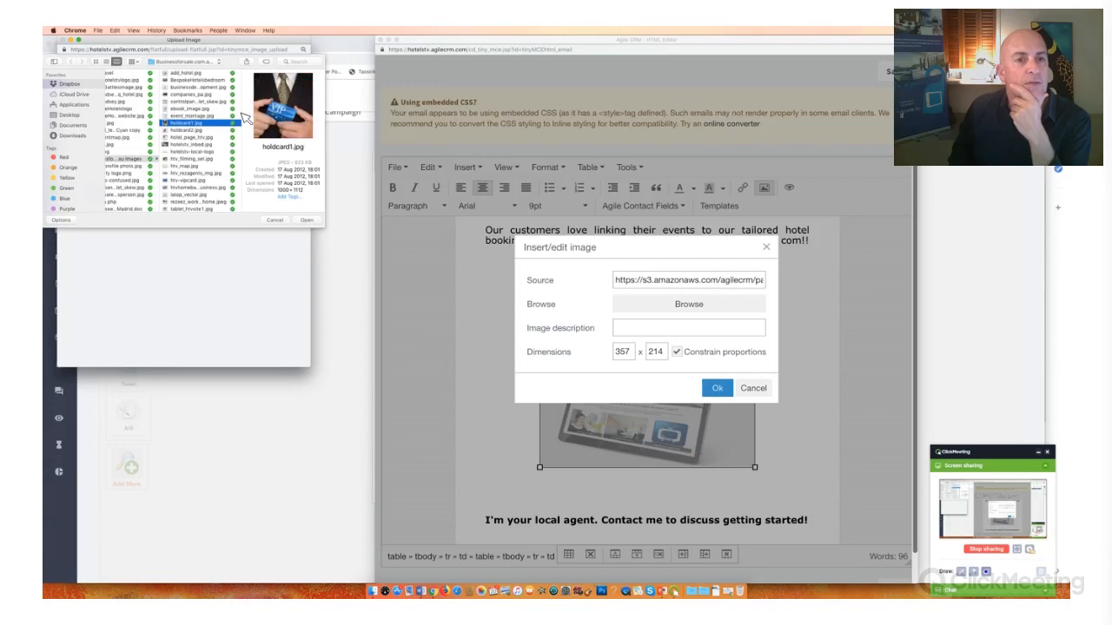
{"action": "key", "text": "Down"}
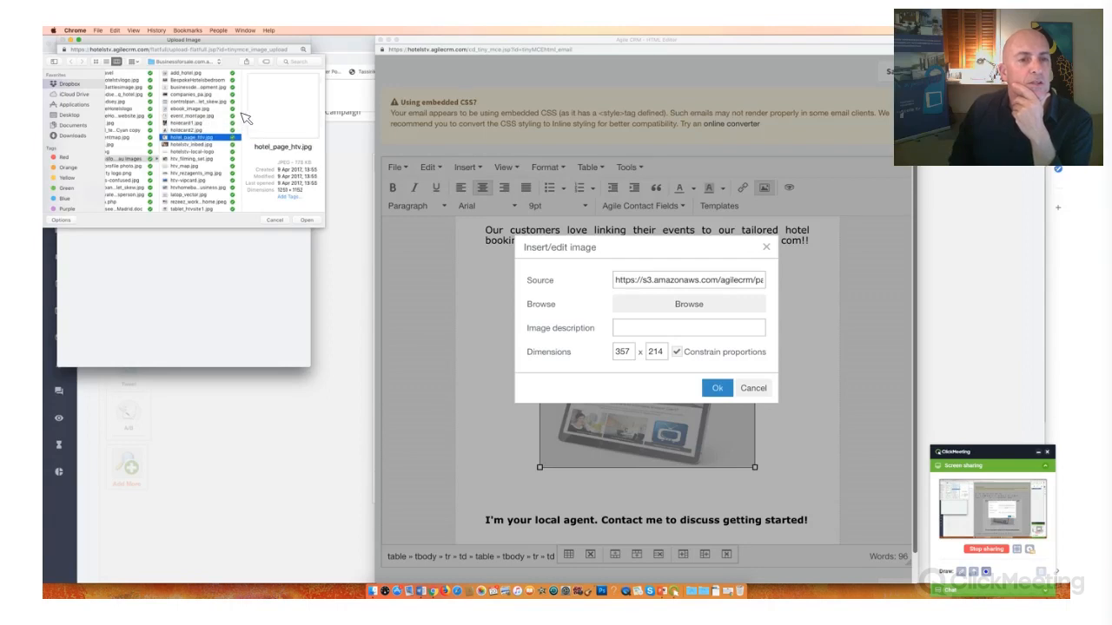
{"action": "key", "text": "Down"}
{"action": "key", "text": "Down"}
{"action": "key", "text": "Down"}
{"action": "key", "text": "Down"}
{"action": "key", "text": "Down"}
{"action": "key", "text": "Down"}
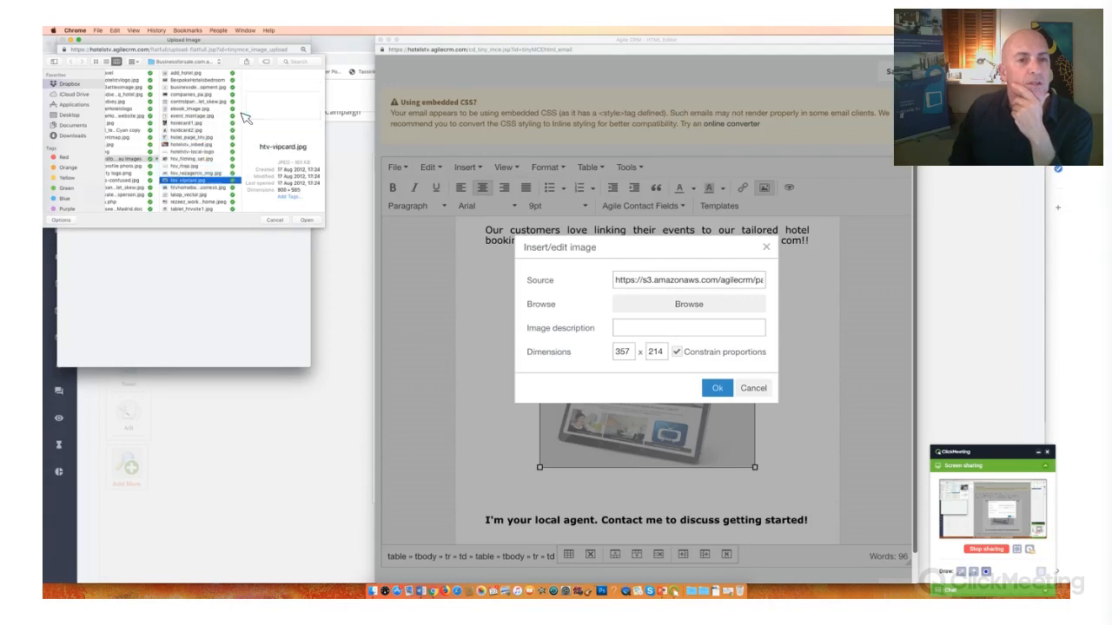
{"action": "key", "text": "Down"}
{"action": "key", "text": "Down"}
{"action": "key", "text": "Down"}
{"action": "key", "text": "Down"}
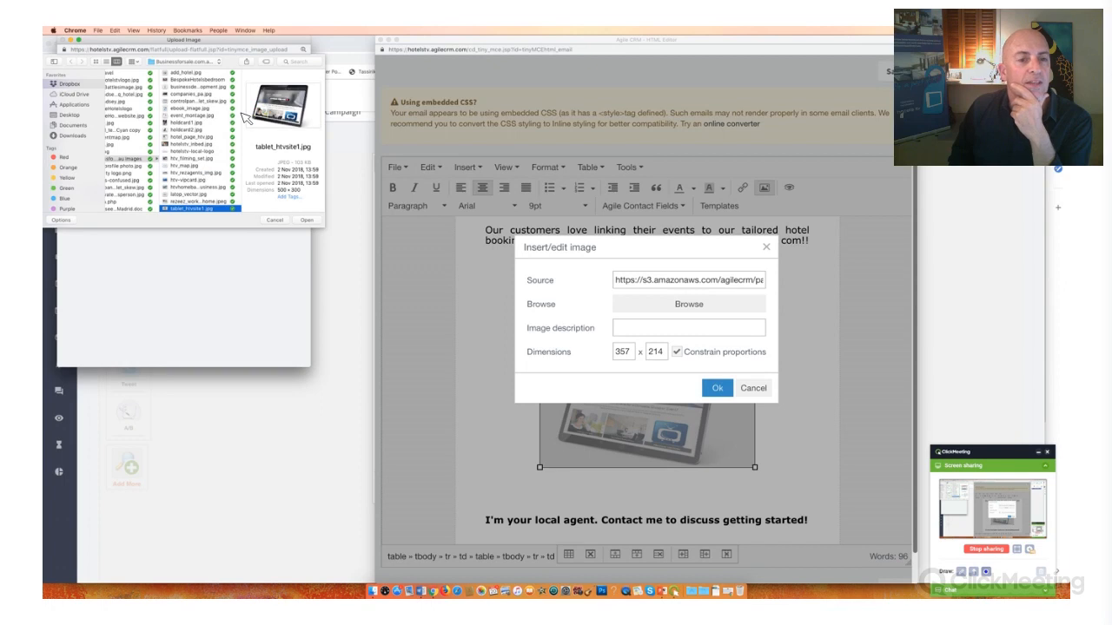
{"action": "key", "text": "Up"}
{"action": "key", "text": "Up"}
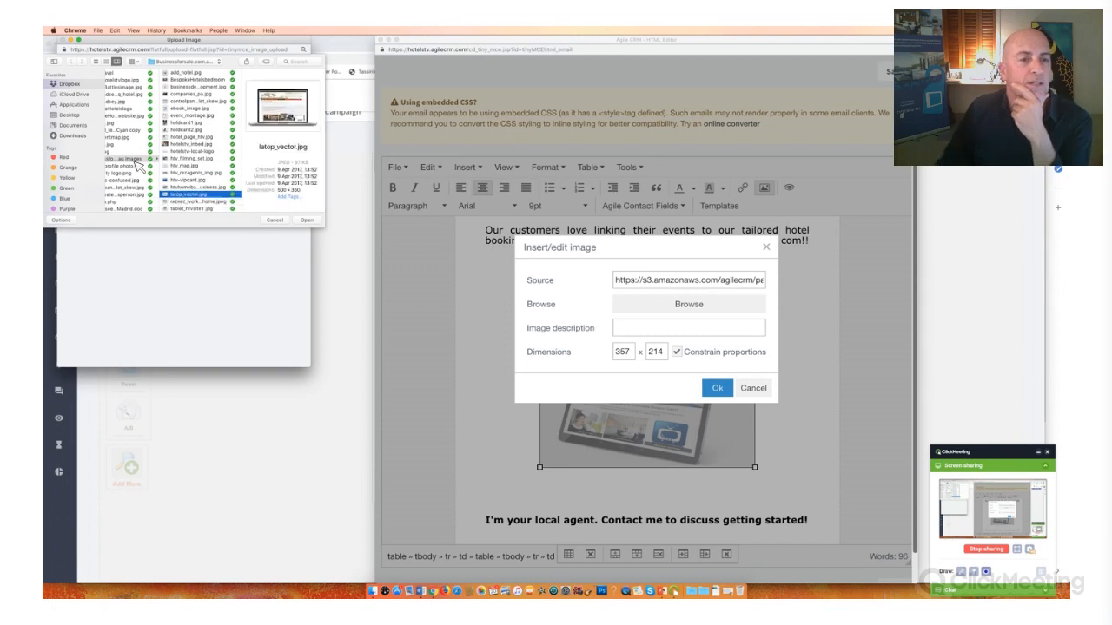
{"action": "key", "text": "Return"}
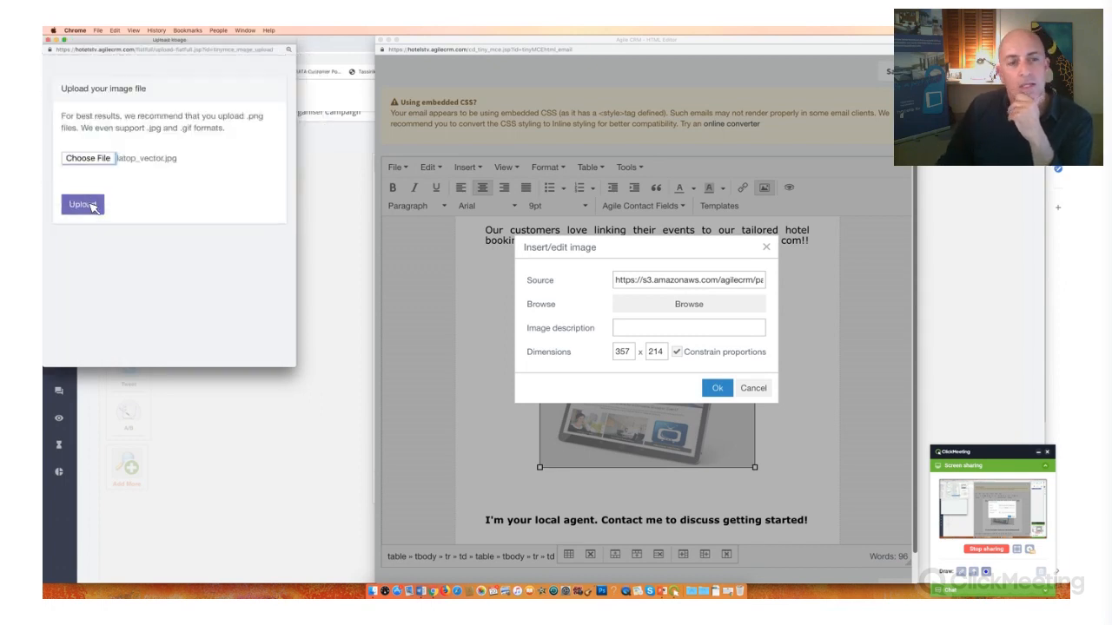
{"action": "left_click", "coordinate": [84, 204]}
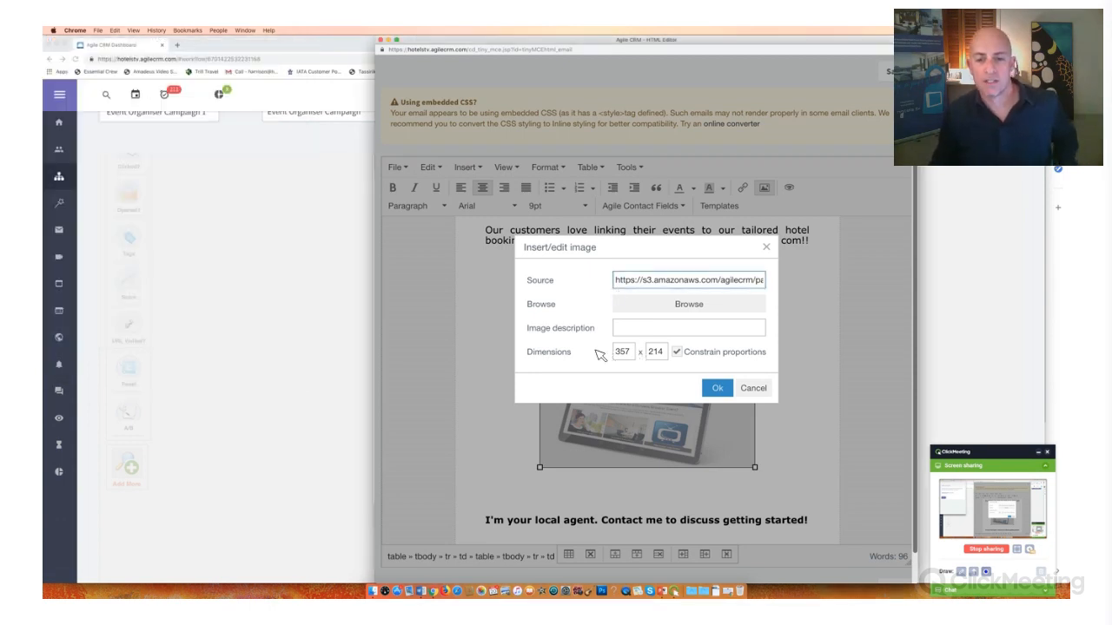
- Clear the preset width of the replacement image and insert it in place of the tablet picture
{"action": "double_click", "coordinate": [622, 351]}
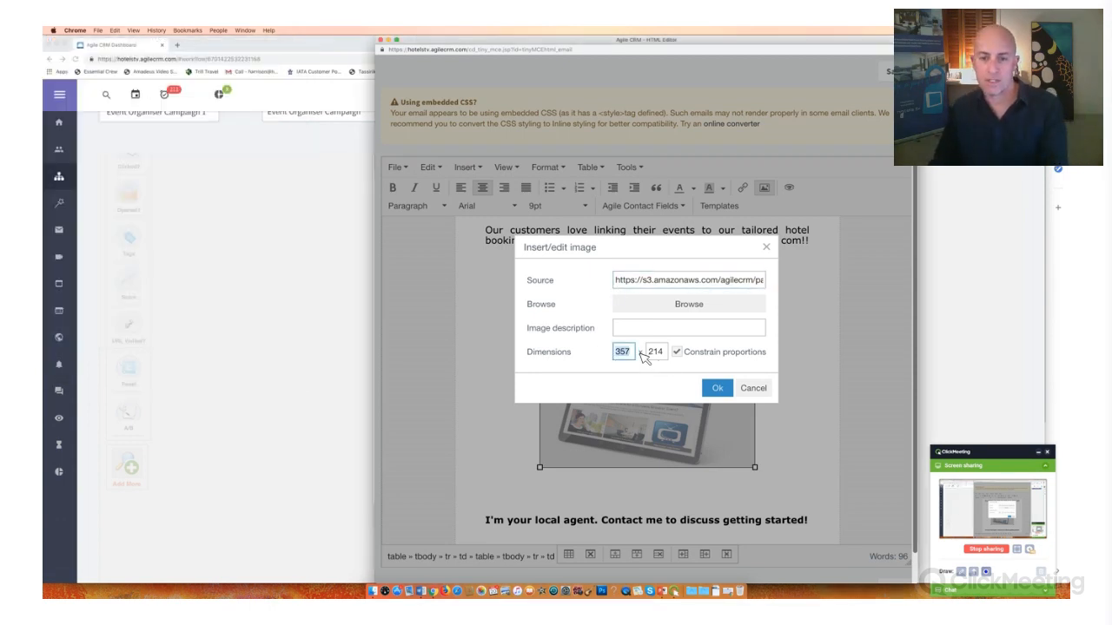
{"action": "key", "text": "BackSpace"}
{"action": "key", "text": "Tab"}
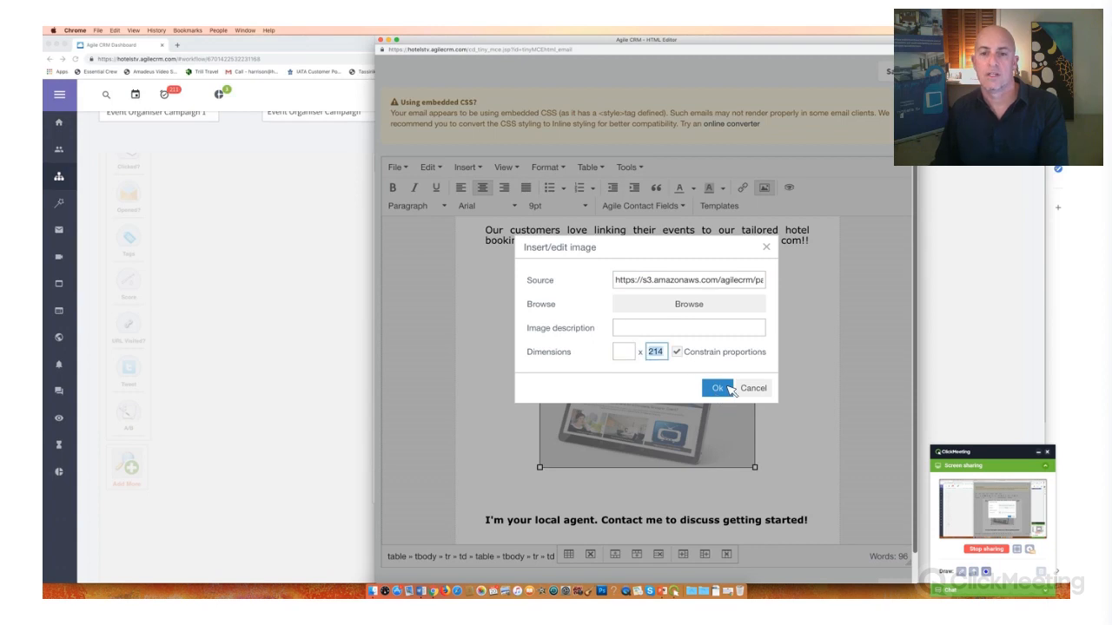
{"action": "left_click", "coordinate": [727, 389]}
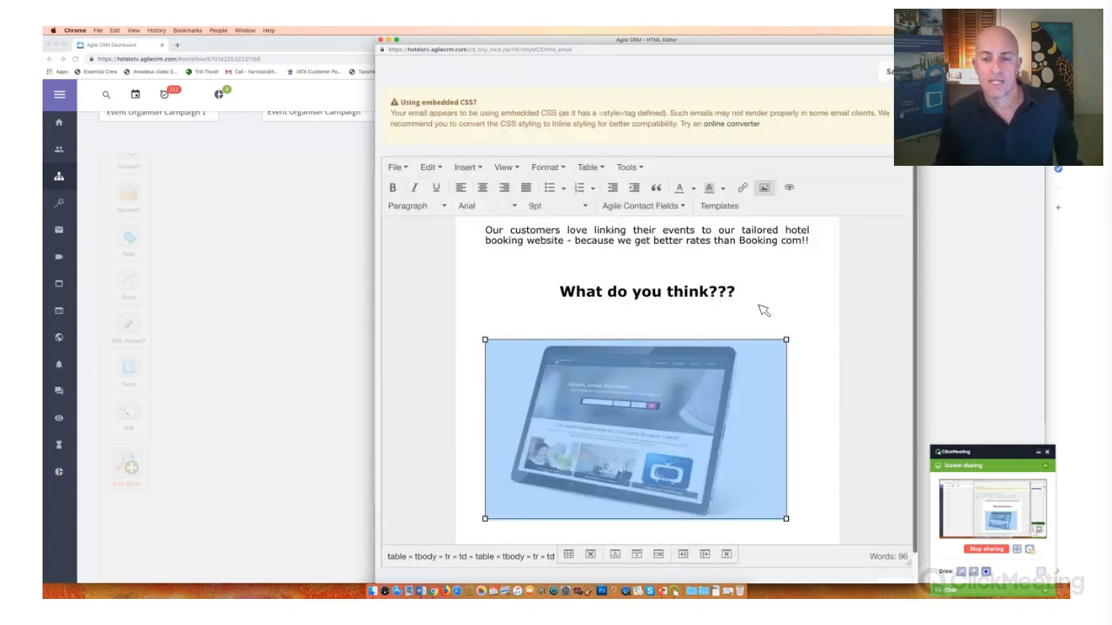
- Check the email's layout around the new laptop image, from the logo and headline down to the contact details
{"action": "left_click", "coordinate": [661, 344]}
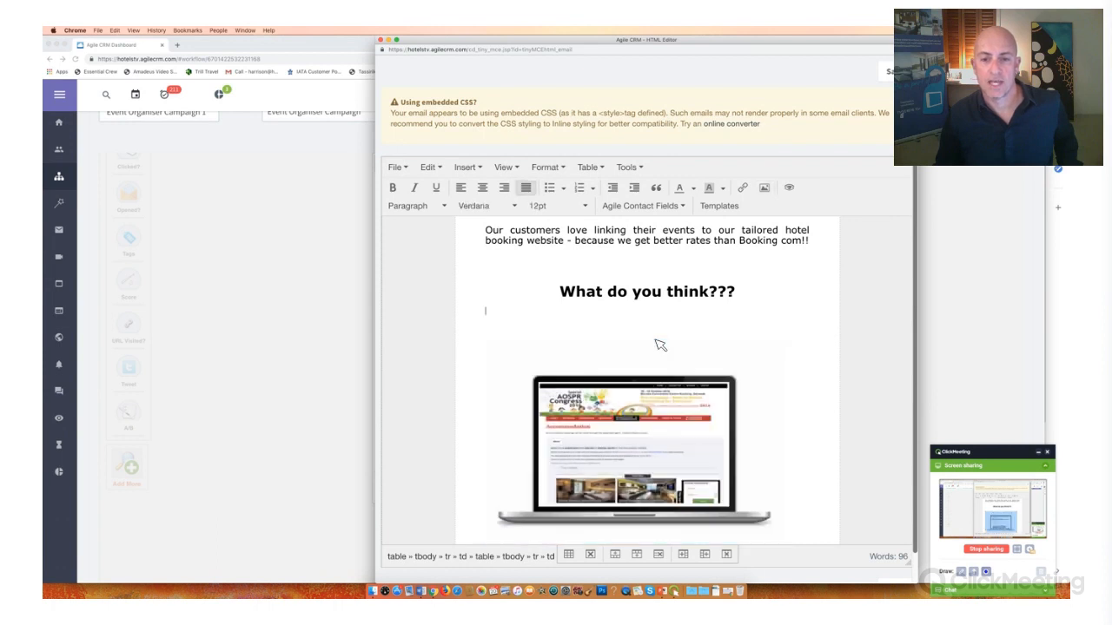
{"action": "left_click", "coordinate": [709, 315]}
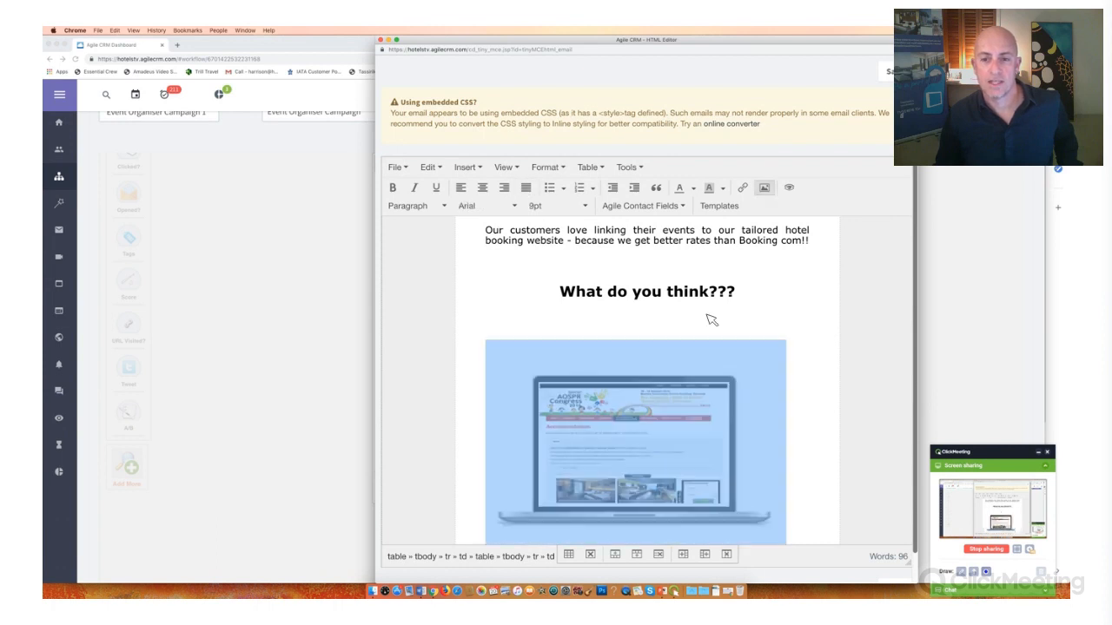
{"action": "left_click", "coordinate": [656, 323]}
{"action": "scroll", "coordinate": [735, 327], "scroll_direction": "down", "scroll_amount": 3}
{"action": "left_click", "coordinate": [755, 338]}
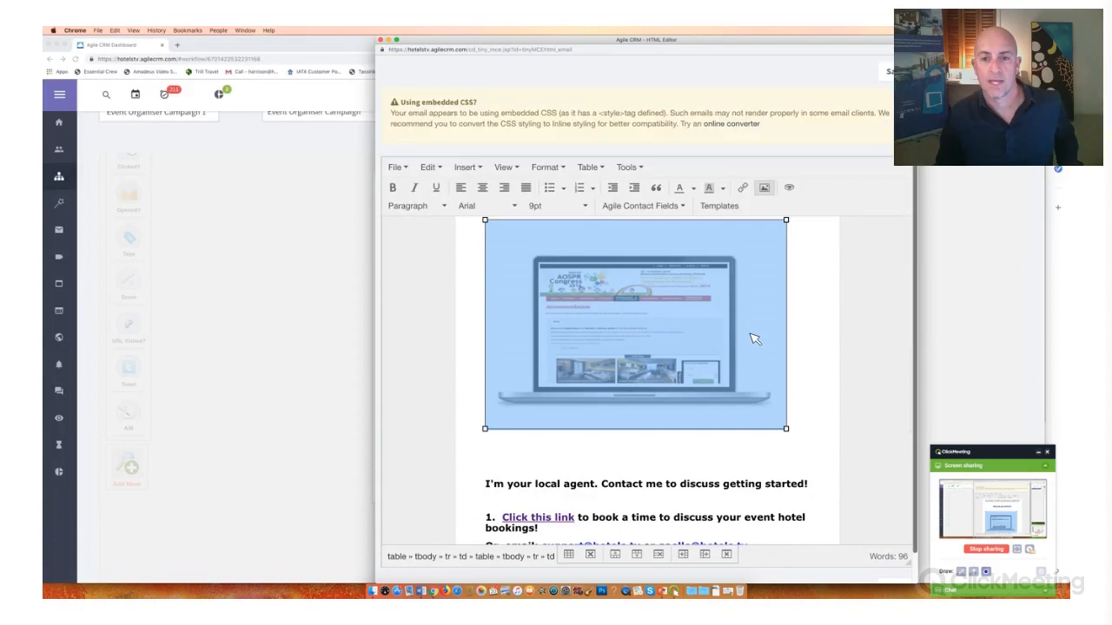
{"action": "left_click", "coordinate": [728, 345]}
{"action": "scroll", "coordinate": [726, 344], "scroll_direction": "up", "scroll_amount": 8}
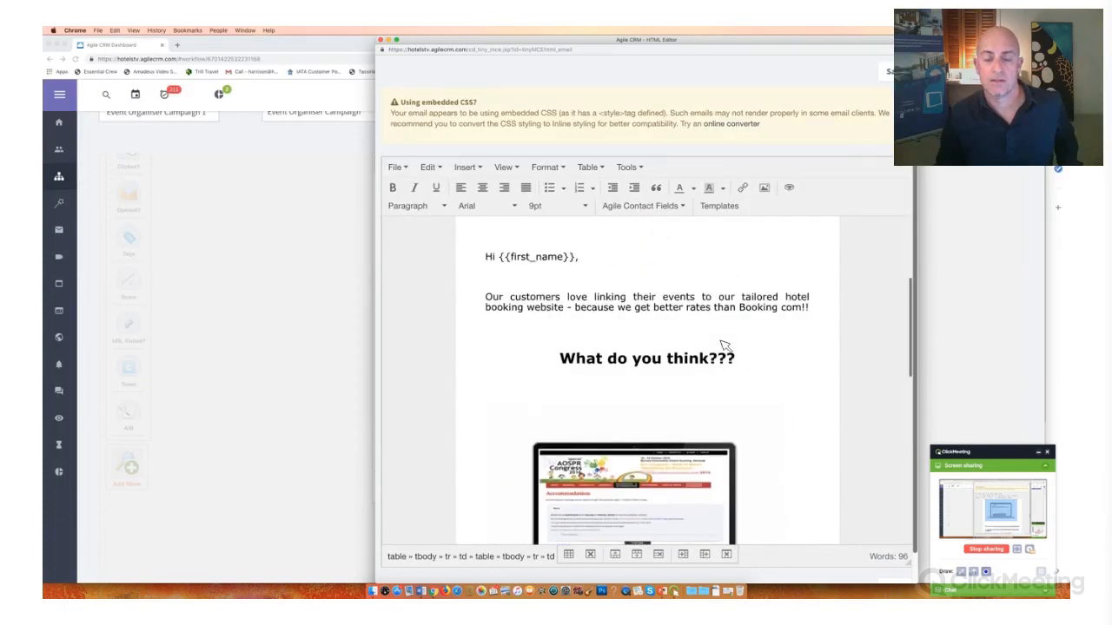
{"action": "scroll", "coordinate": [662, 394], "scroll_direction": "down", "scroll_amount": 3}
{"action": "scroll", "coordinate": [634, 399], "scroll_direction": "down", "scroll_amount": 4}
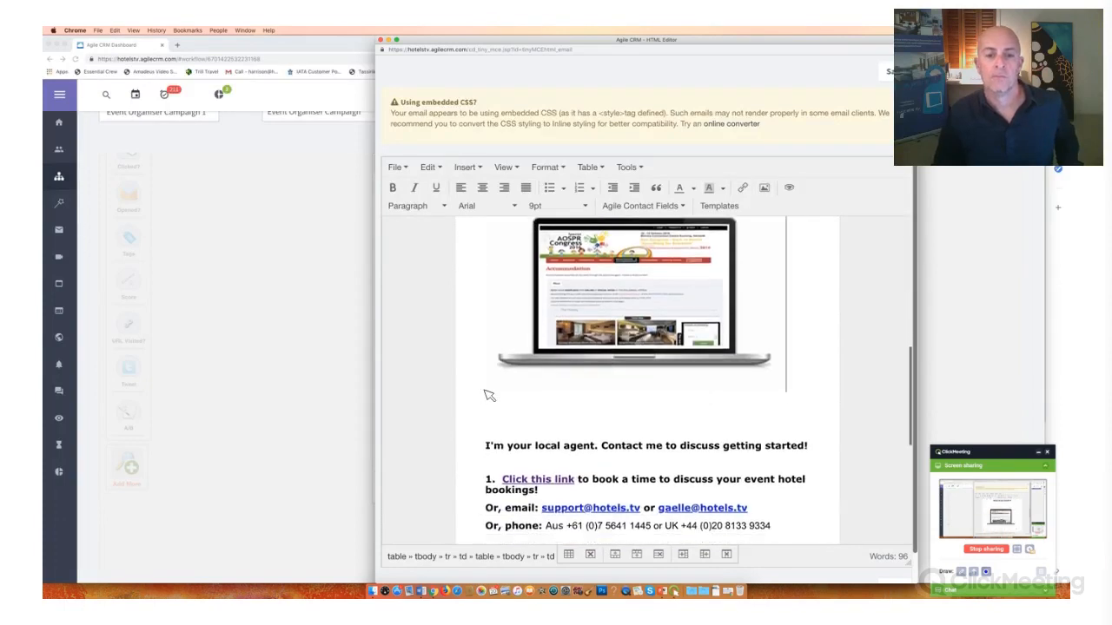
{"action": "left_click", "coordinate": [628, 389]}
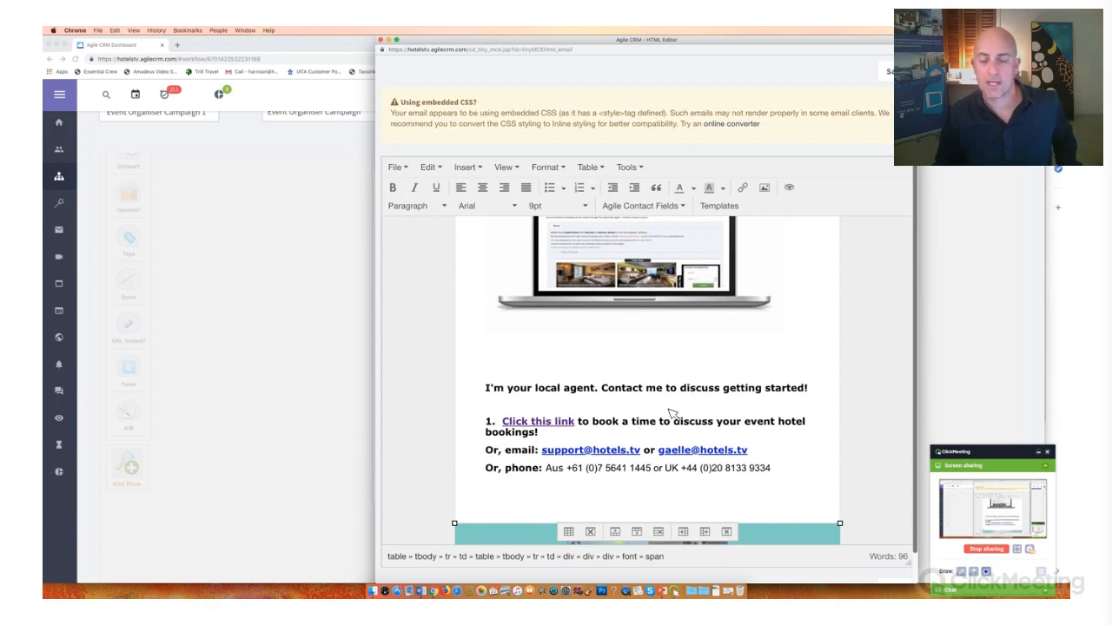
{"action": "scroll", "coordinate": [671, 414], "scroll_direction": "down", "scroll_amount": 3}
{"action": "scroll", "coordinate": [671, 414], "scroll_direction": "up", "scroll_amount": 10}
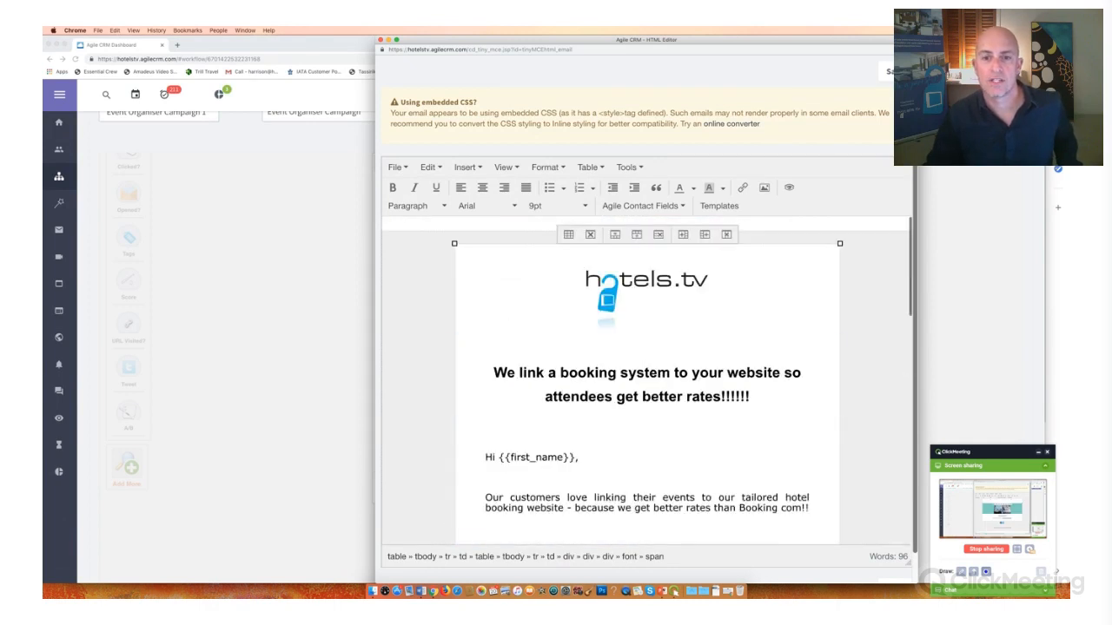
- Save the edited email content and set the 2nd LTN email's From address to the personal Gmail account
{"action": "left_click", "coordinate": [896, 71]}
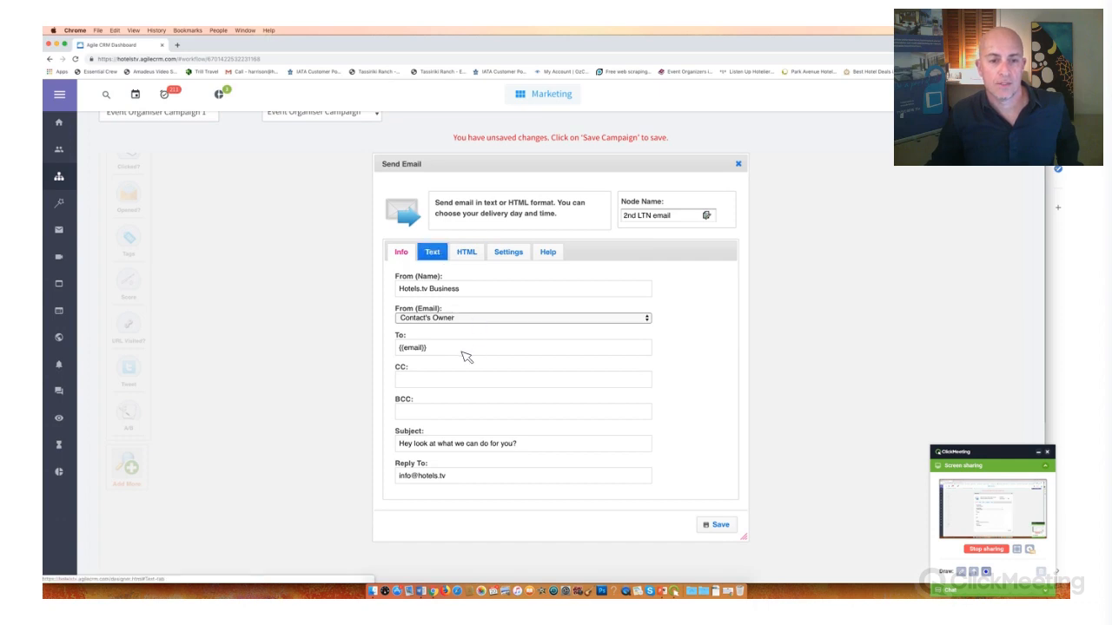
{"action": "left_click", "coordinate": [464, 318]}
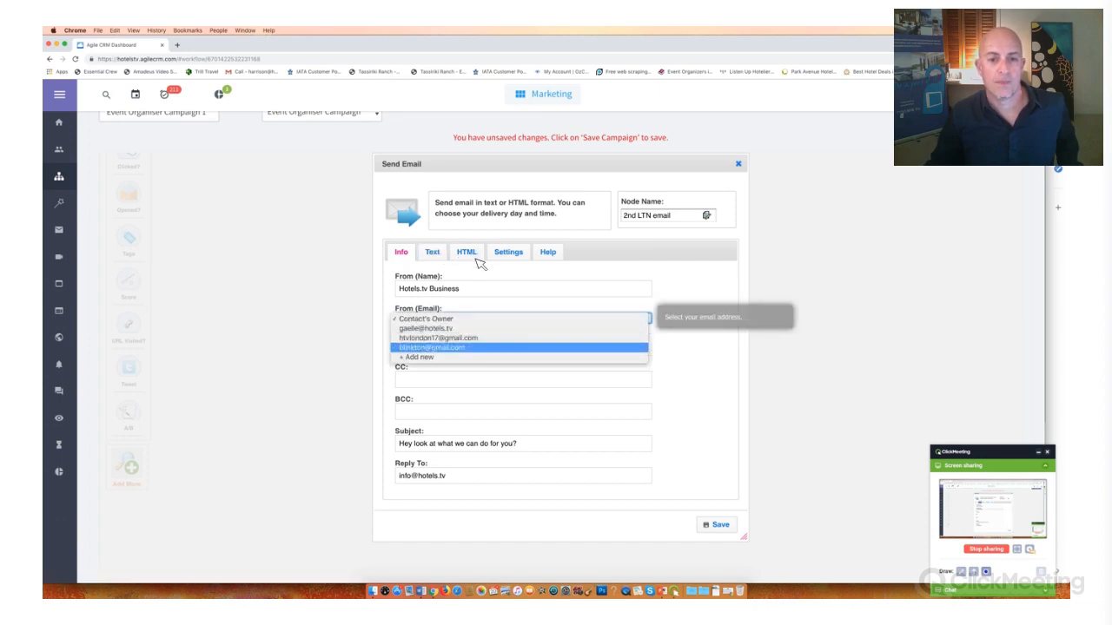
{"action": "left_click", "coordinate": [513, 347]}
- Send a test of the HTML email, received as a specific contact found by name
{"action": "left_click", "coordinate": [467, 253]}
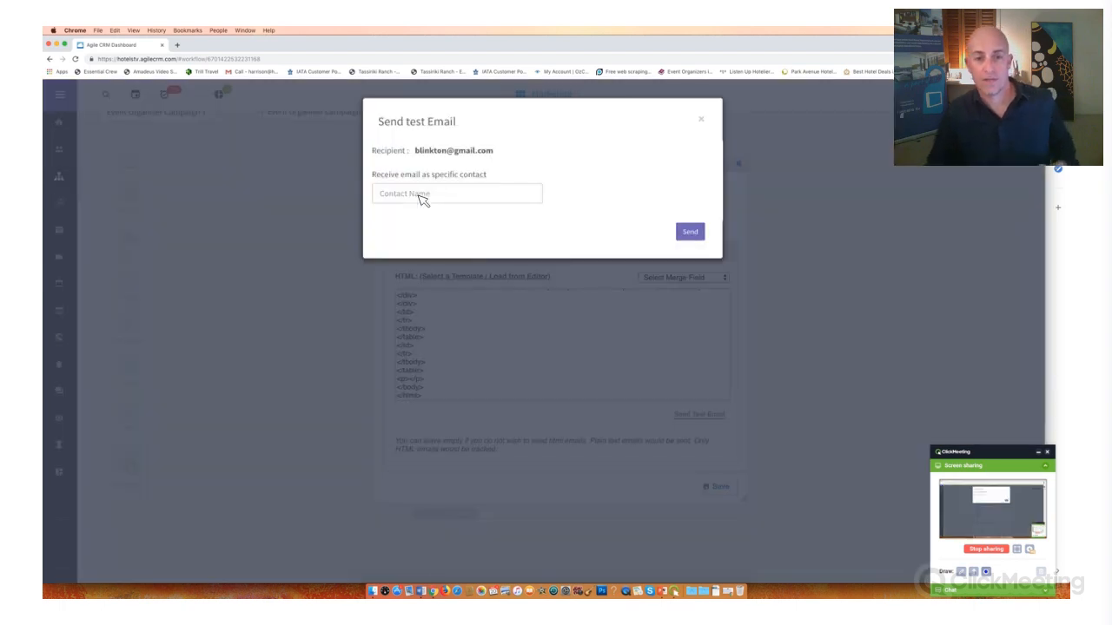
{"action": "left_click", "coordinate": [423, 199]}
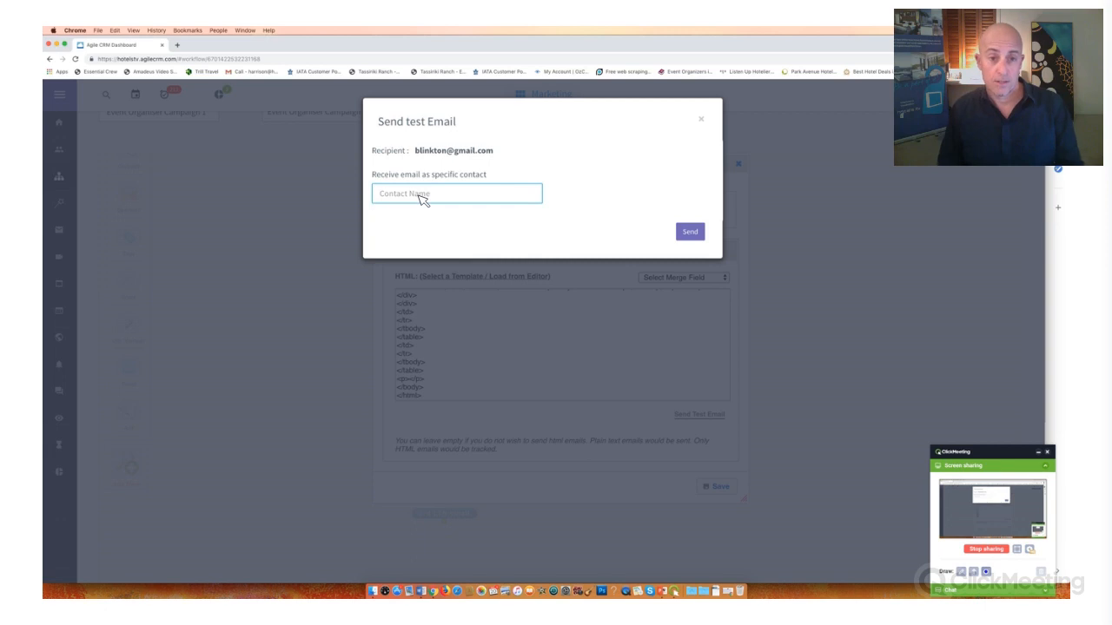
{"action": "type", "text": "Harrison"}
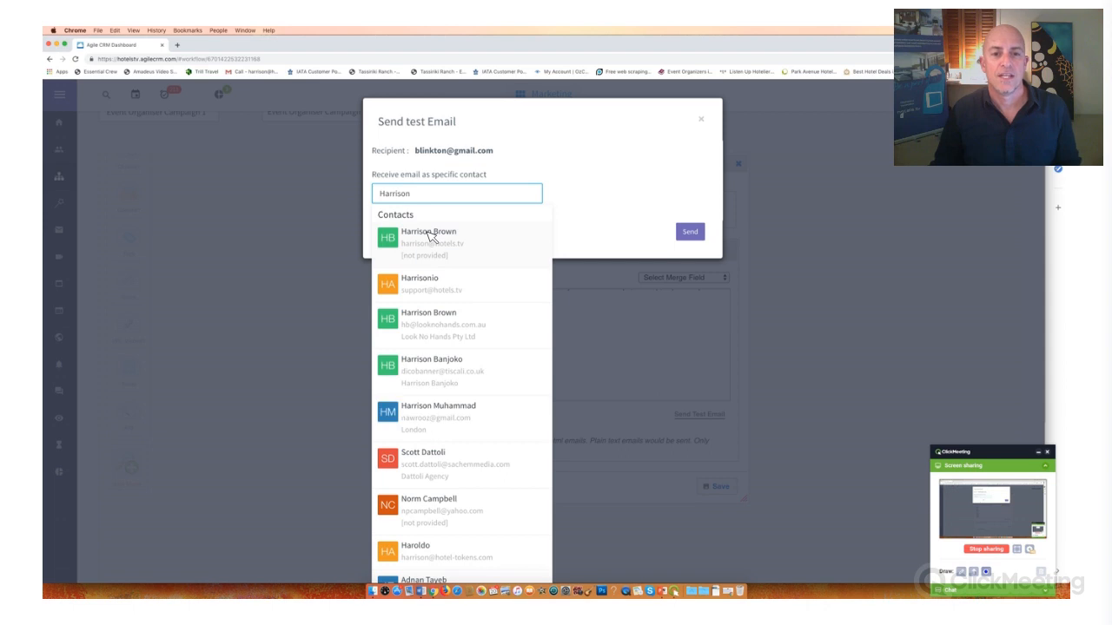
{"action": "left_click", "coordinate": [428, 232]}
{"action": "left_click", "coordinate": [691, 230]}
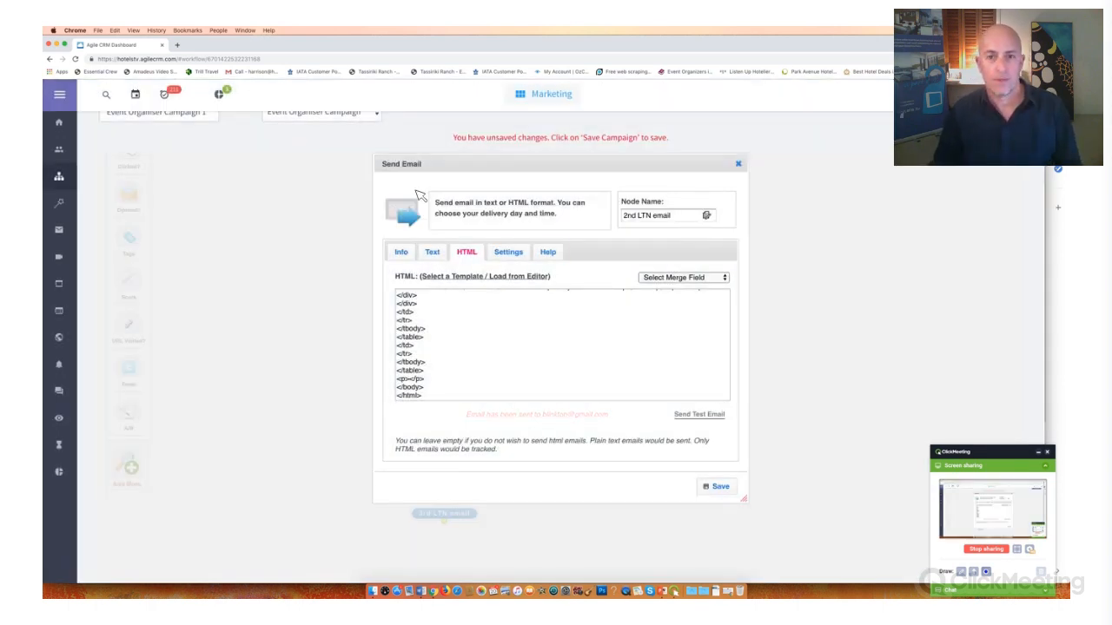
- Switch to Gmail, read the received "Hey look at what we can do for you?" test email and compare it with the earlier hotel bookings email
{"action": "key", "text": "ctrl+Up"}
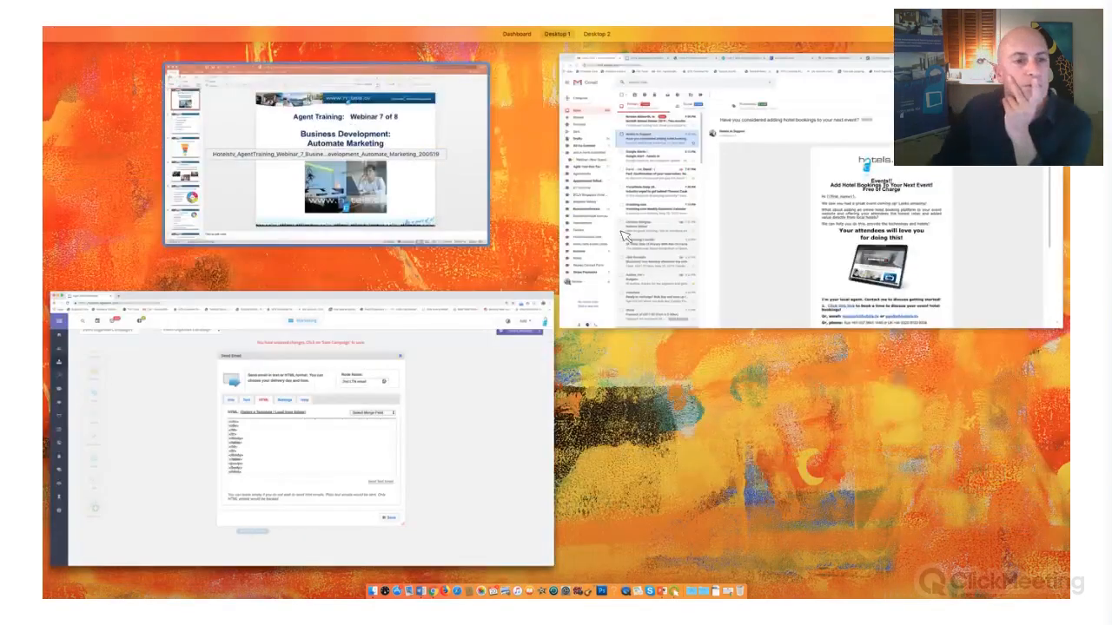
{"action": "left_click", "coordinate": [625, 237]}
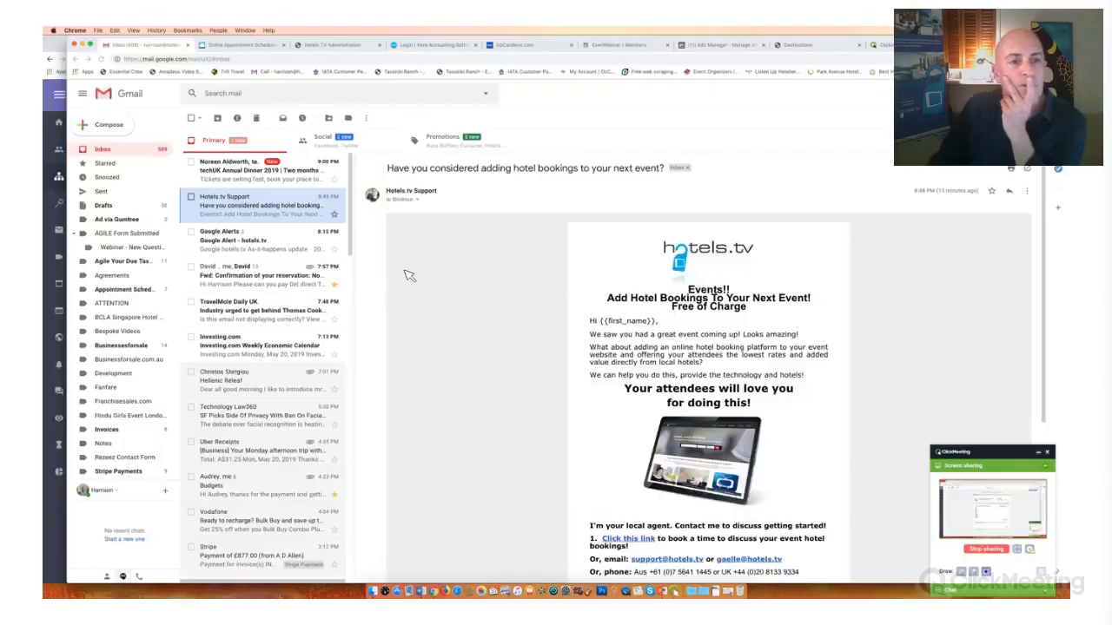
{"action": "left_click", "coordinate": [260, 172]}
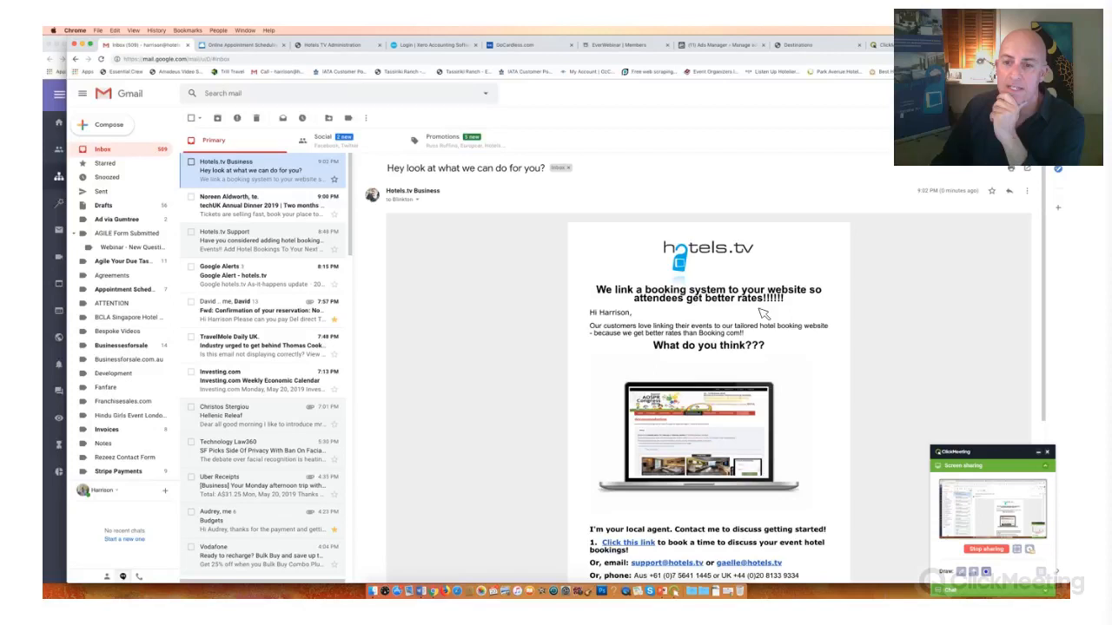
{"action": "scroll", "coordinate": [800, 232], "scroll_direction": "down", "scroll_amount": 1}
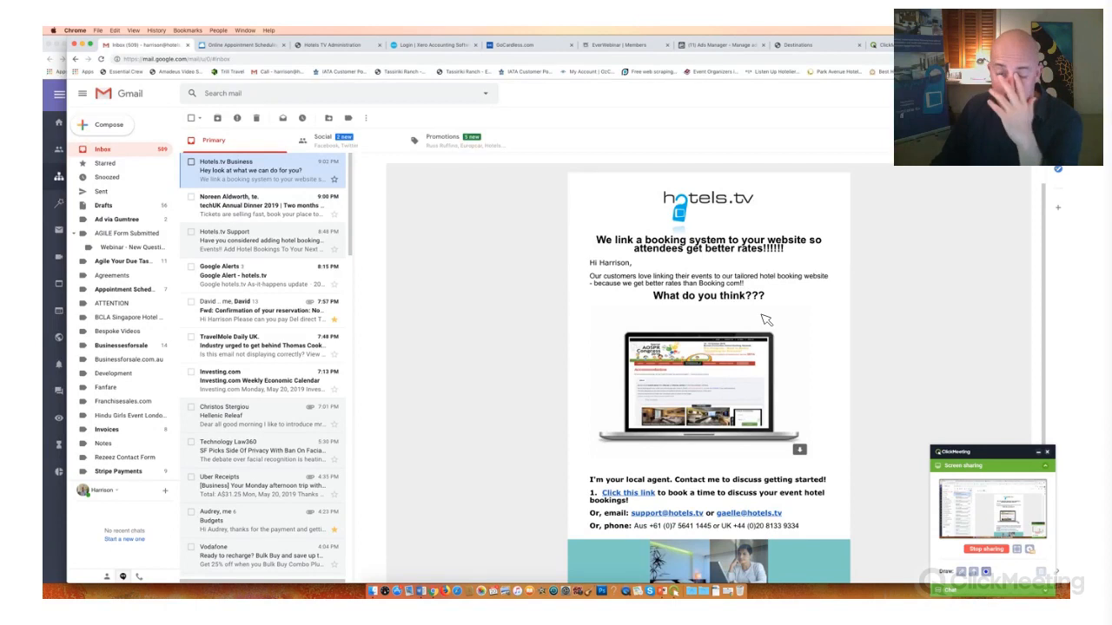
{"action": "scroll", "coordinate": [766, 319], "scroll_direction": "down", "scroll_amount": 2}
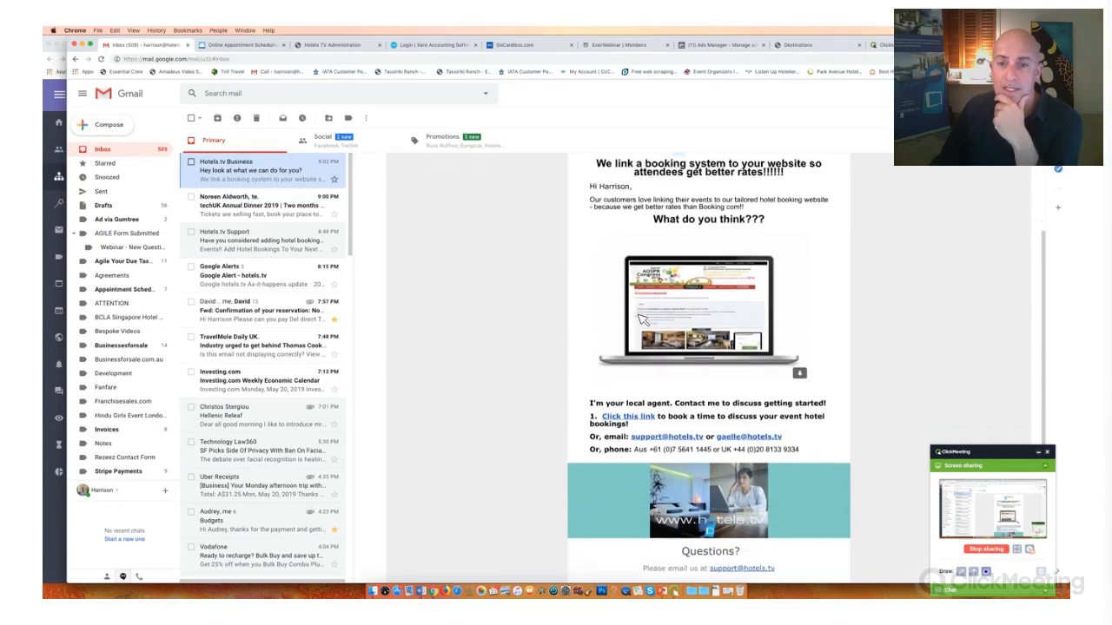
{"action": "scroll", "coordinate": [641, 320], "scroll_direction": "down", "scroll_amount": 3}
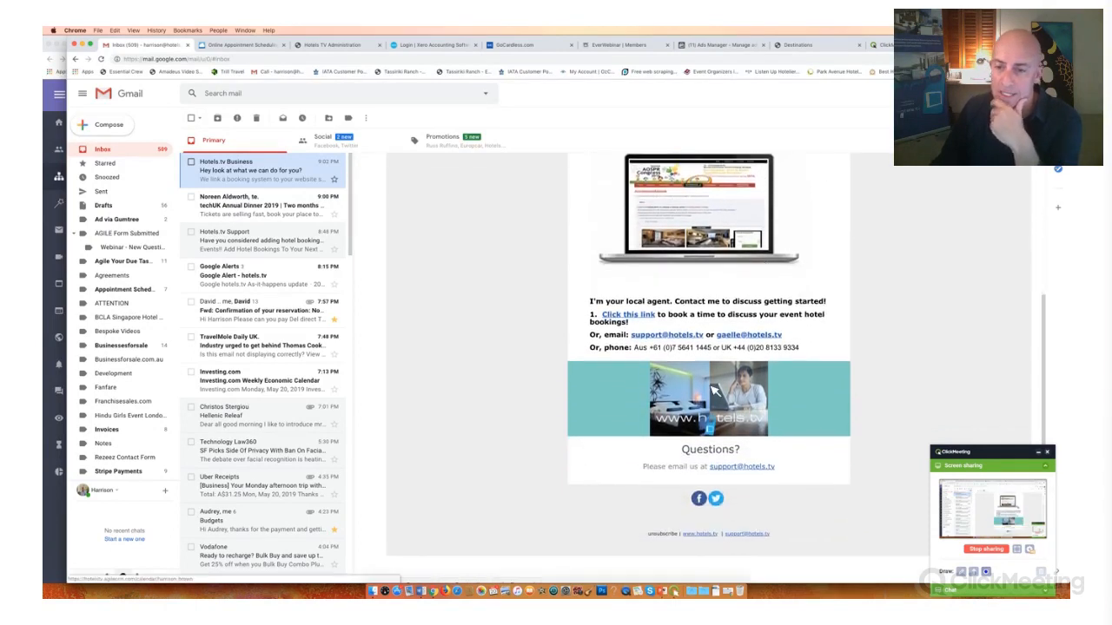
{"action": "scroll", "coordinate": [710, 391], "scroll_direction": "up", "scroll_amount": 5}
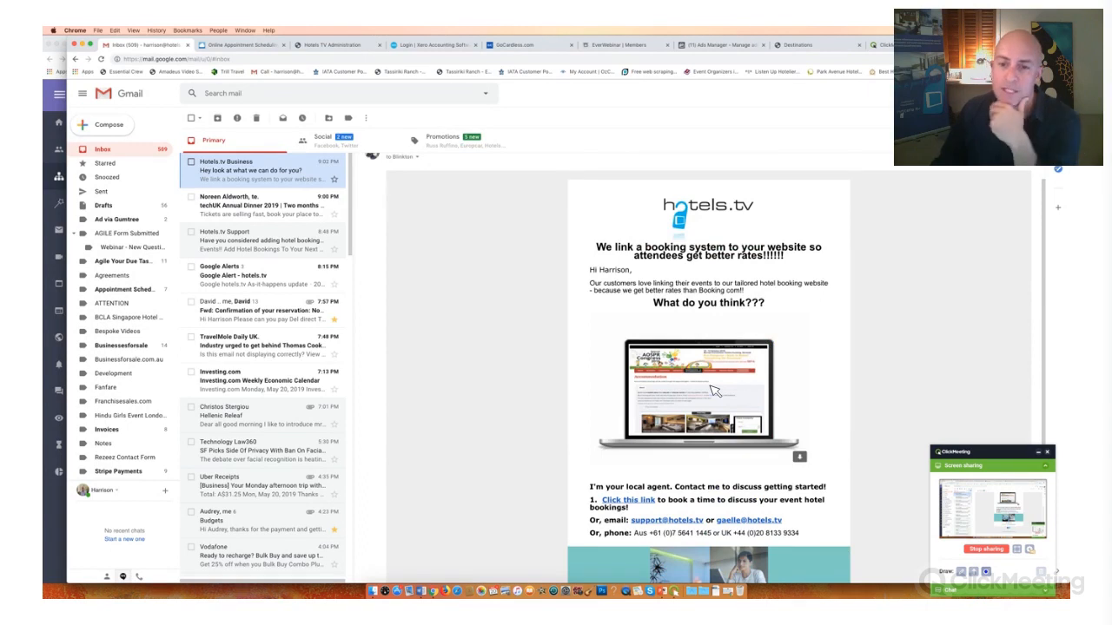
{"action": "scroll", "coordinate": [712, 391], "scroll_direction": "down", "scroll_amount": 5}
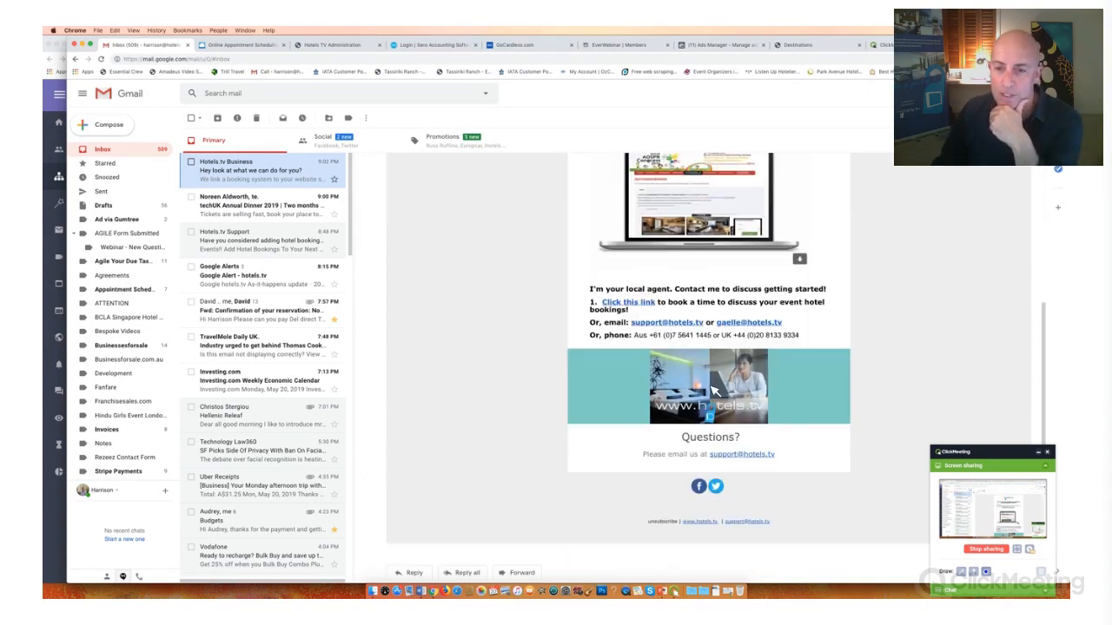
{"action": "scroll", "coordinate": [558, 315], "scroll_direction": "up", "scroll_amount": 6}
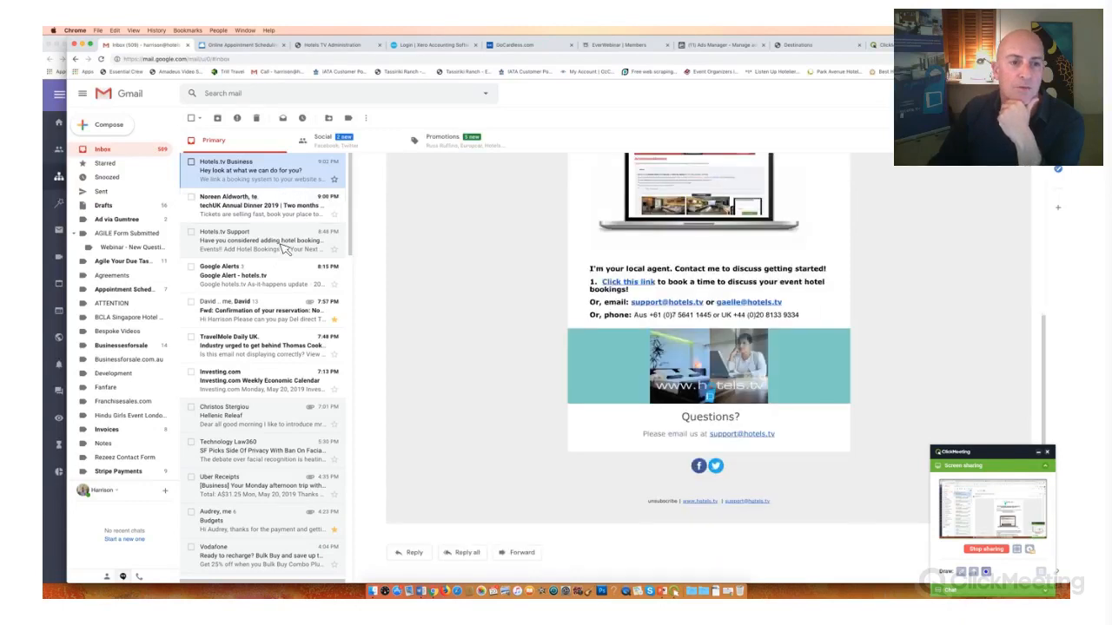
{"action": "left_click", "coordinate": [284, 251]}
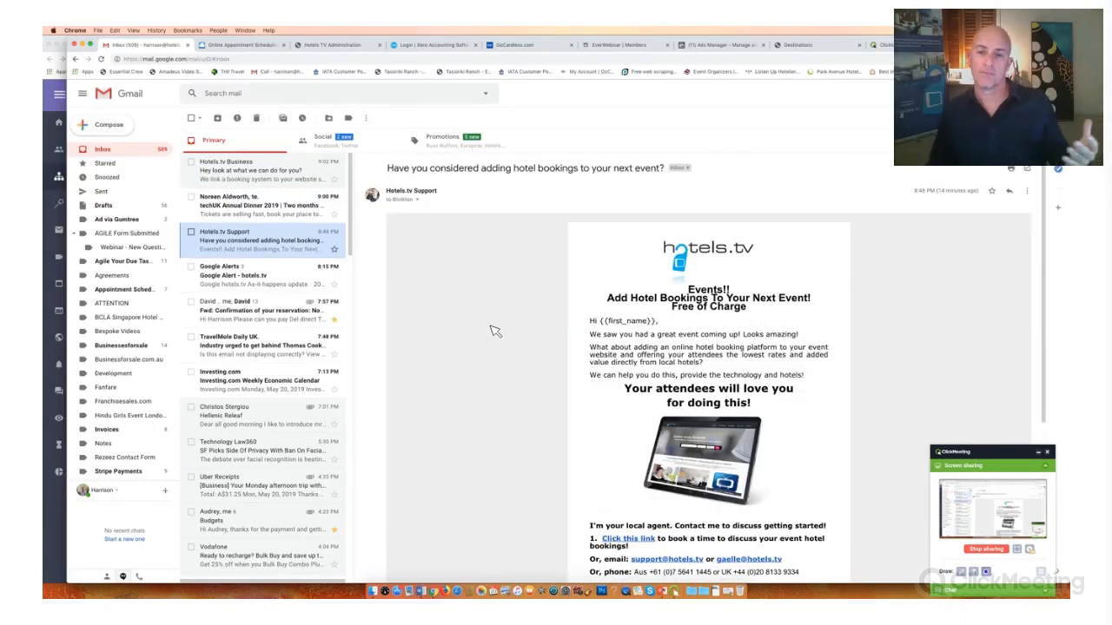
{"action": "left_click", "coordinate": [247, 174]}
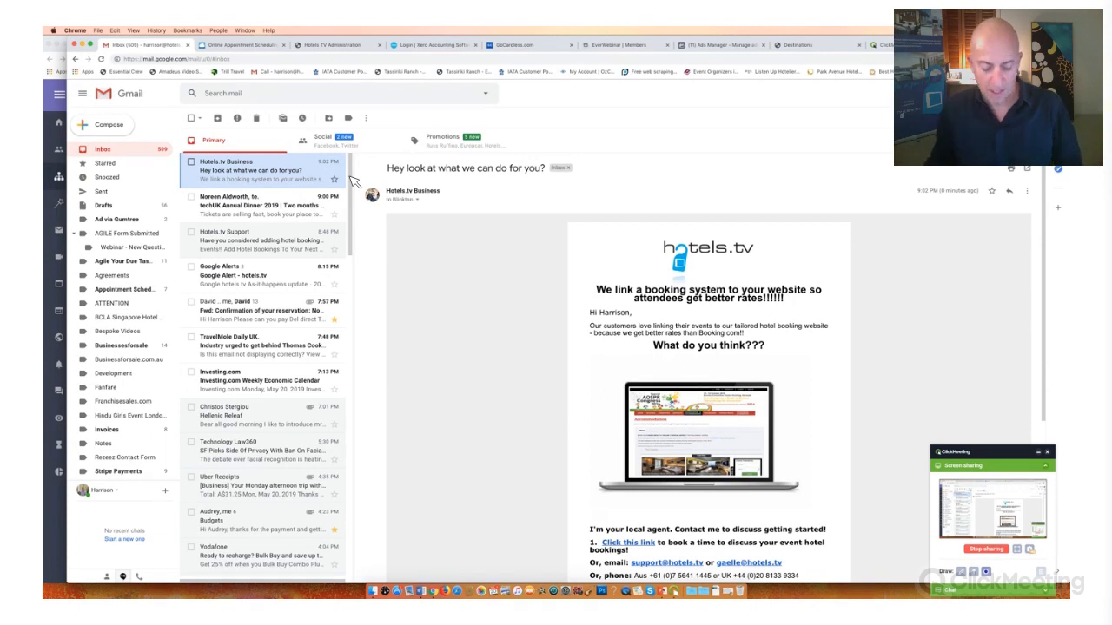
- Switch back to Agile CRM, set the 2nd LTN email's From address to Contact's Owner and save the node
{"action": "key", "text": "ctrl+Up"}
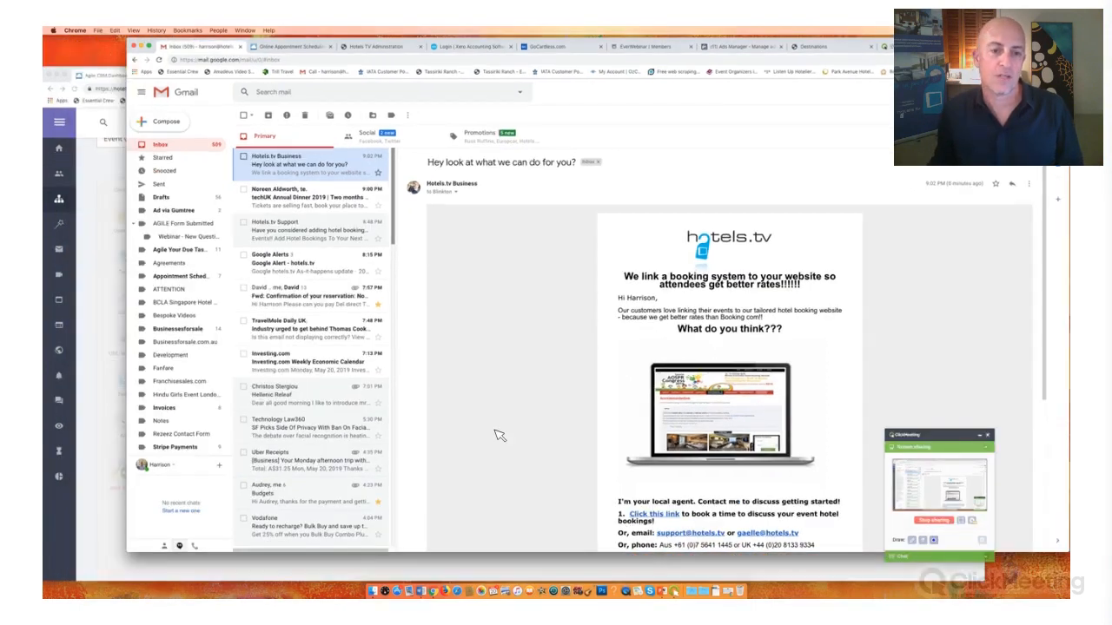
{"action": "key", "text": "ctrl+Up"}
{"action": "left_click", "coordinate": [383, 347]}
{"action": "left_click", "coordinate": [405, 254]}
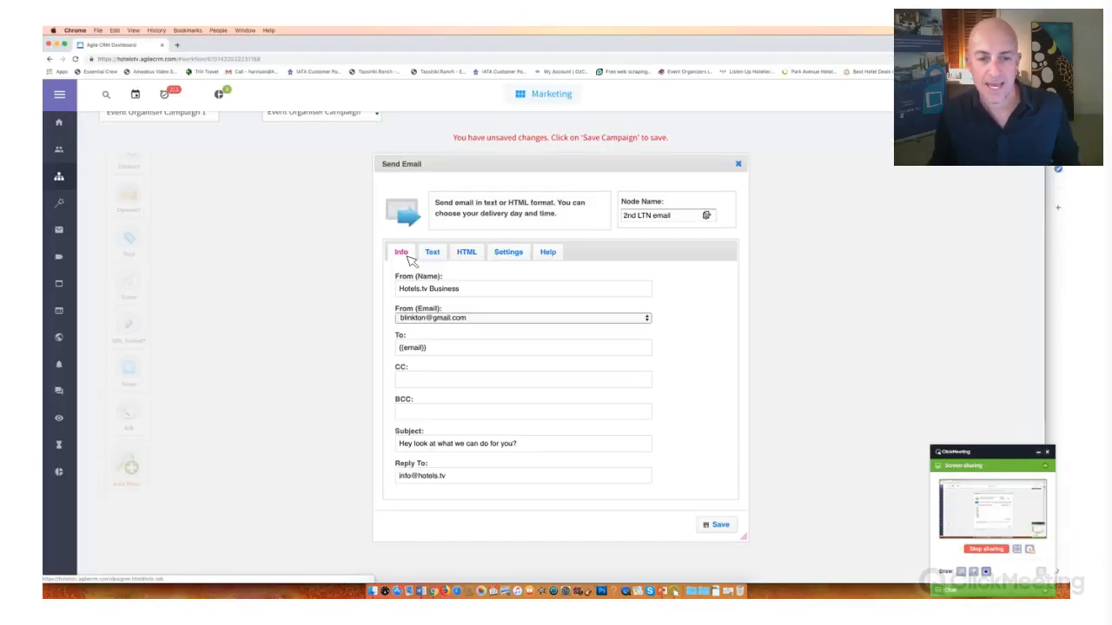
{"action": "left_click", "coordinate": [495, 320]}
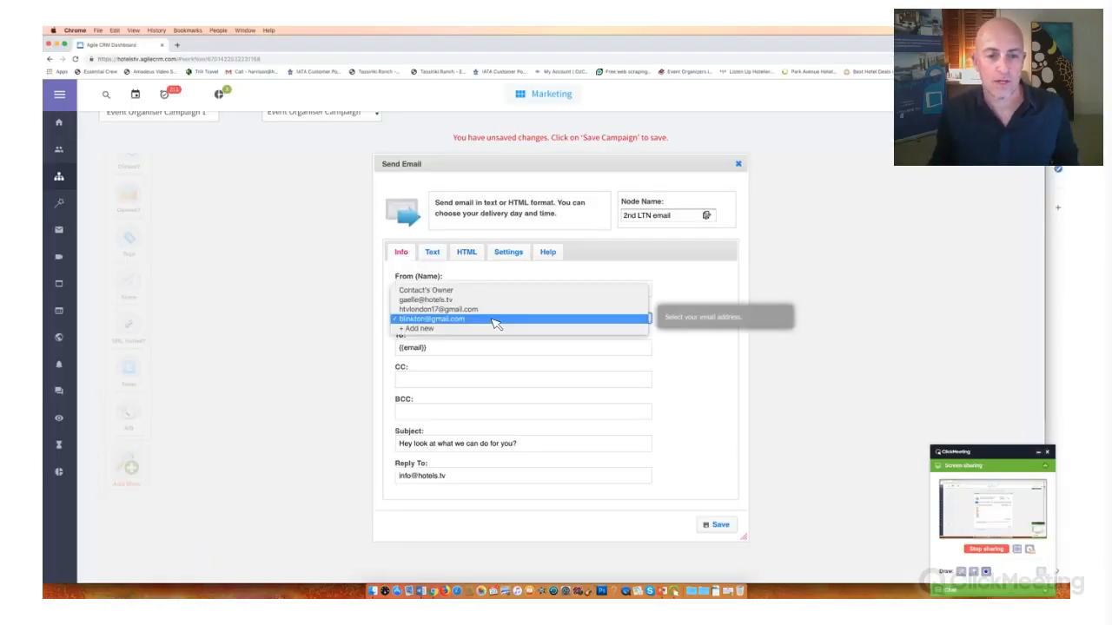
{"action": "left_click", "coordinate": [482, 293]}
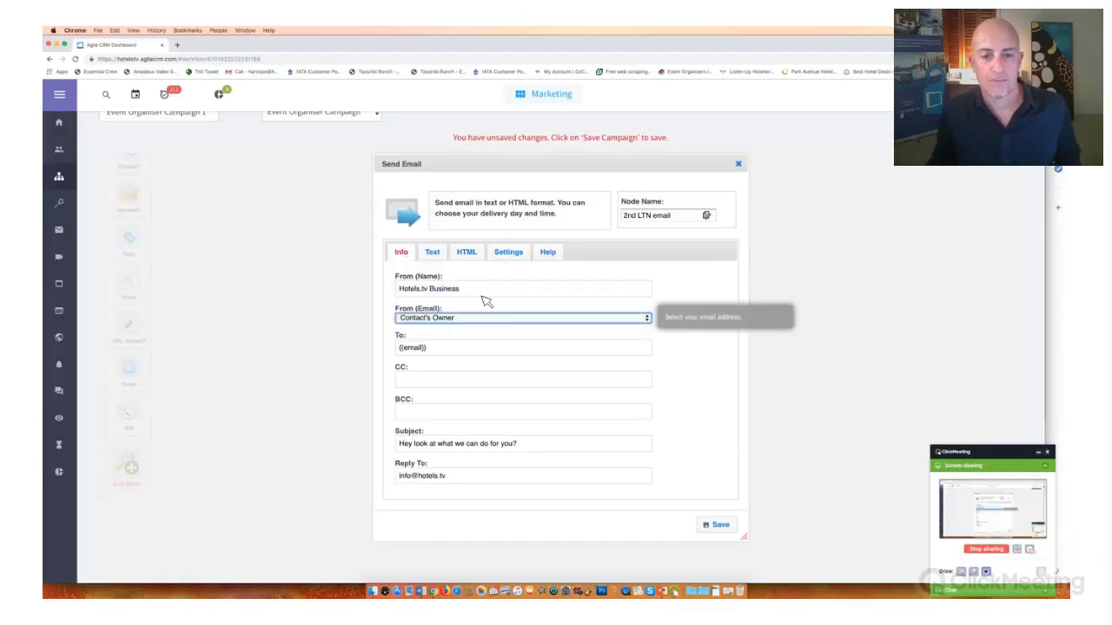
{"action": "left_click", "coordinate": [722, 527]}
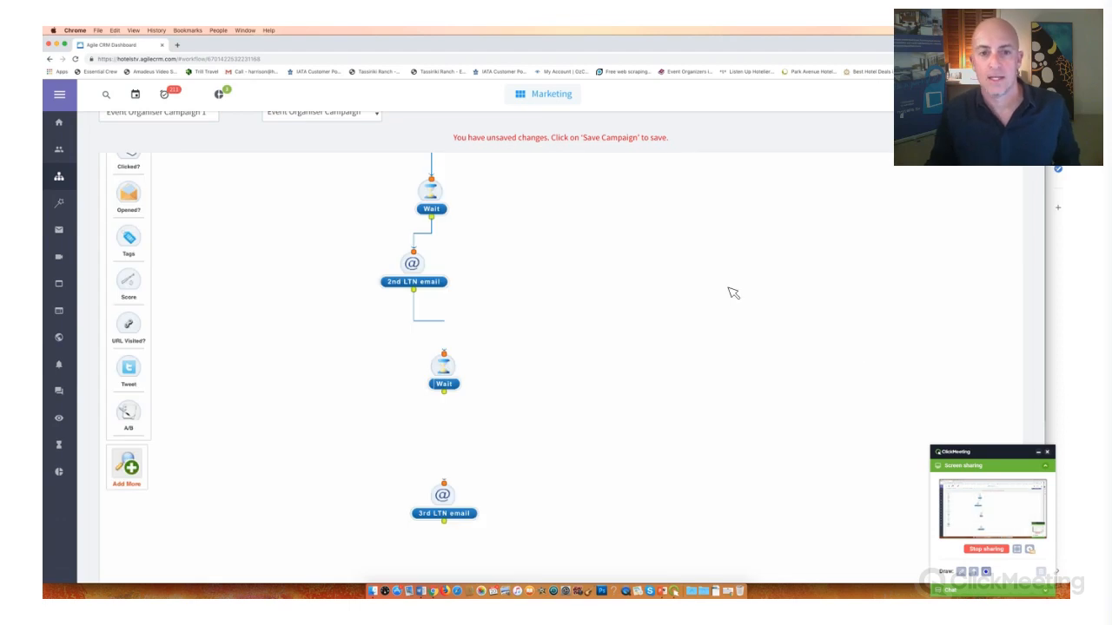
- Save the campaign under the name Event Organiser Campaign 1
{"action": "scroll", "coordinate": [690, 298], "scroll_direction": "up", "scroll_amount": 3}
{"action": "scroll", "coordinate": [86, 160], "scroll_direction": "up", "scroll_amount": 2}
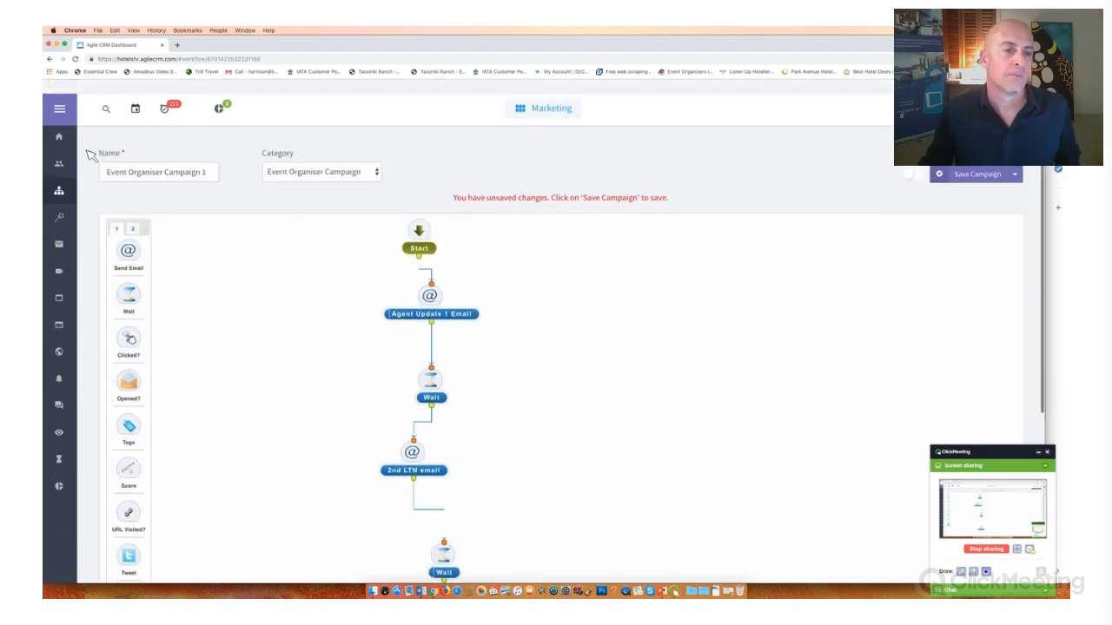
{"action": "left_click_drag", "start_coordinate": [106, 158], "coordinate": [246, 165]}
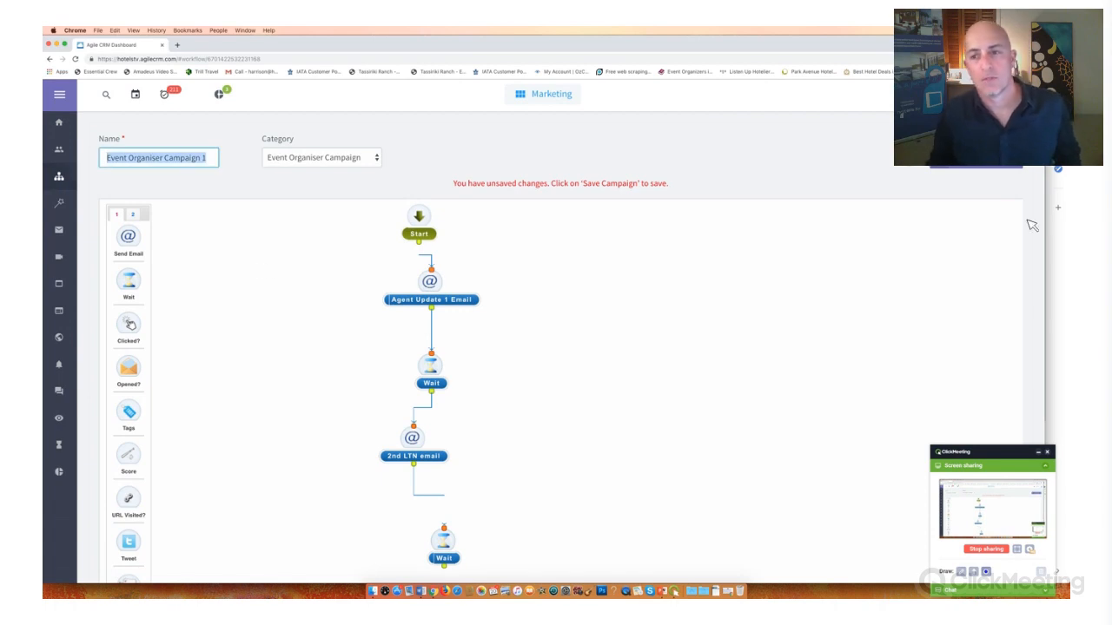
{"action": "left_click", "coordinate": [984, 165]}
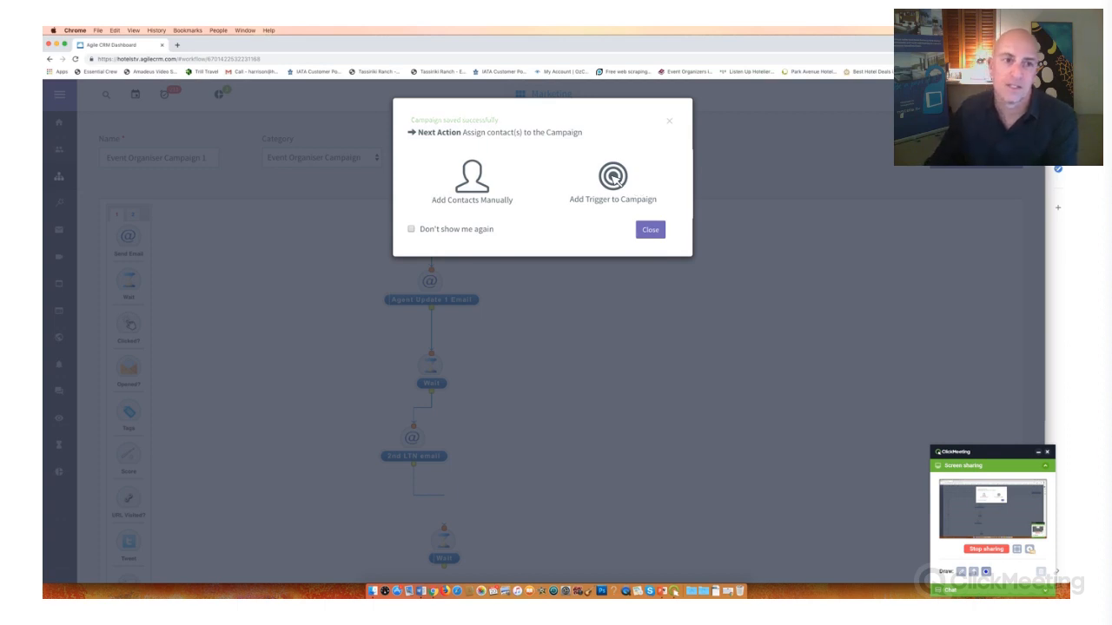
- Open the trigger options for the campaign and highlight the Tag Added and Contact Added triggers
{"action": "left_click", "coordinate": [613, 178]}
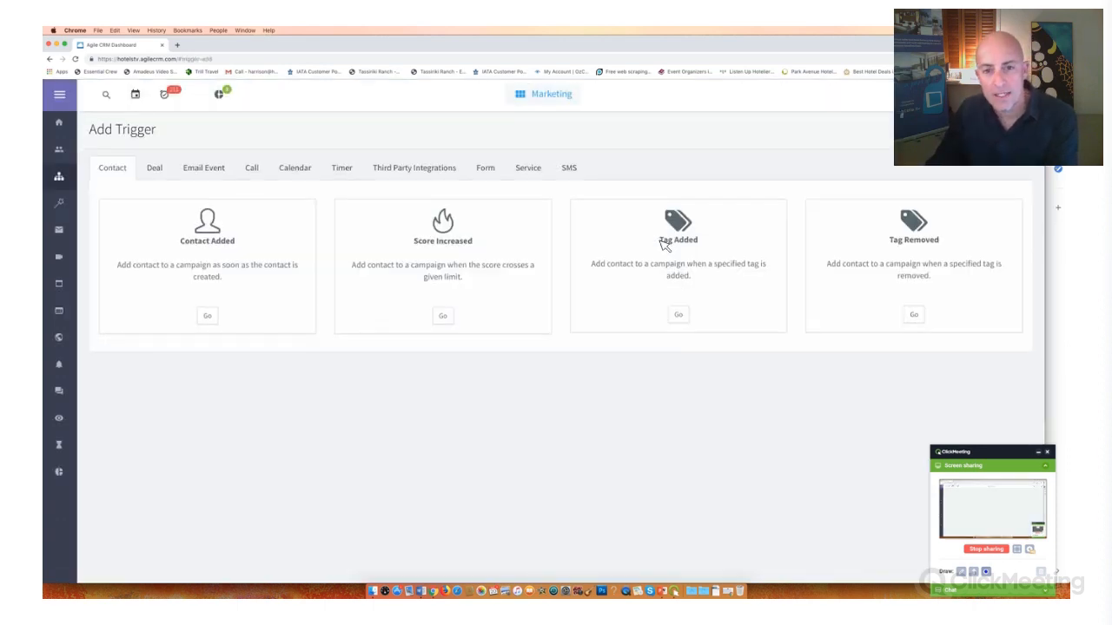
{"action": "left_click_drag", "start_coordinate": [660, 241], "coordinate": [706, 239]}
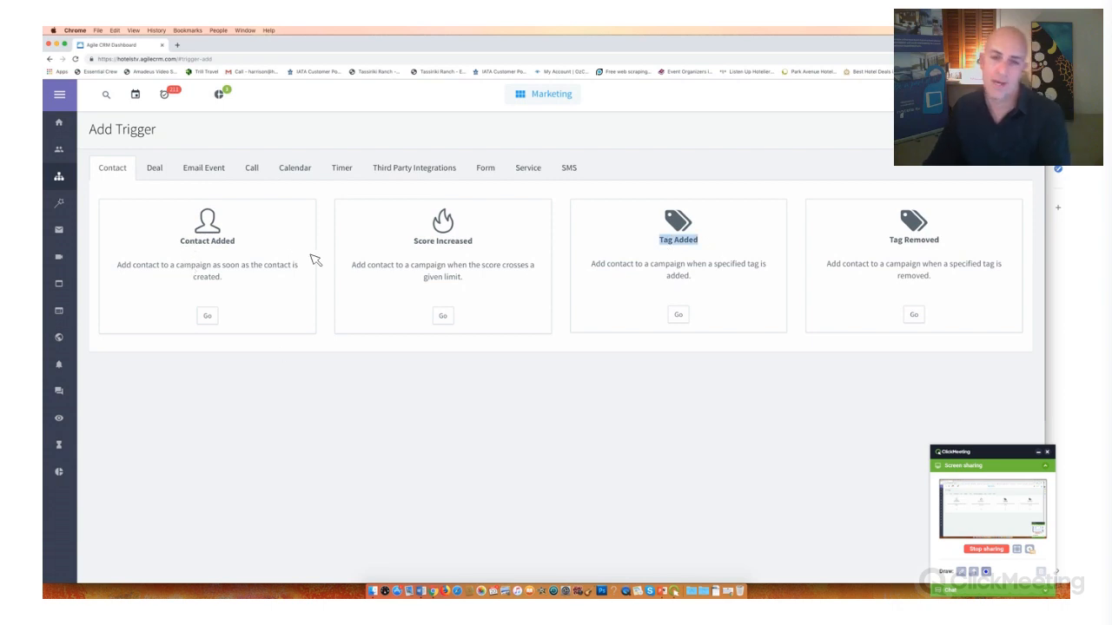
{"action": "left_click_drag", "start_coordinate": [180, 242], "coordinate": [311, 256]}
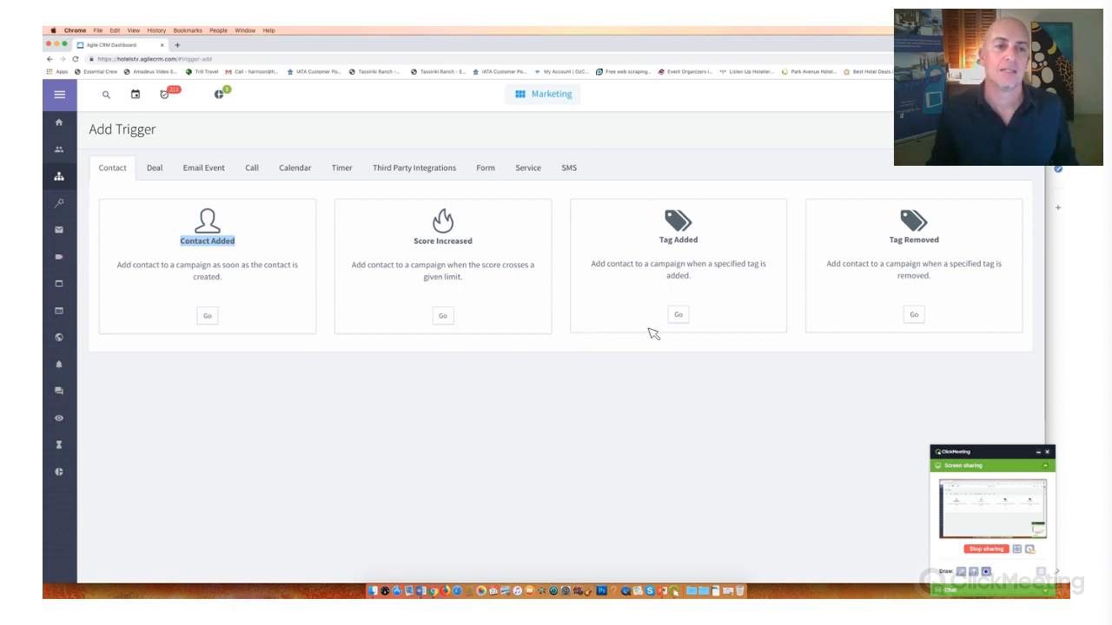
{"action": "left_click", "coordinate": [679, 315]}
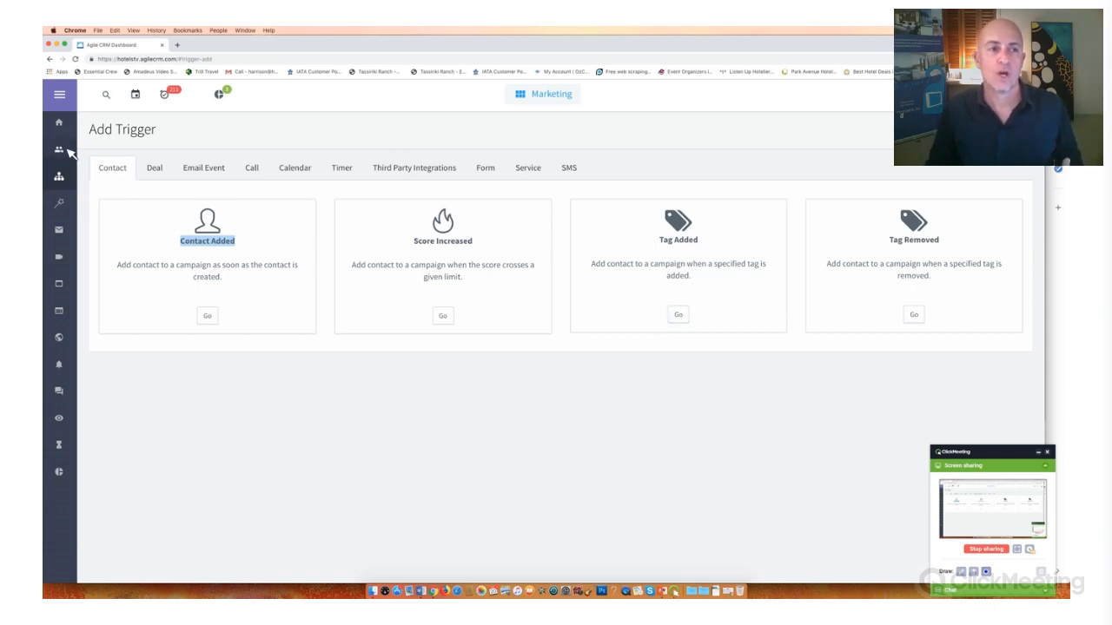
{"action": "left_click", "coordinate": [108, 95]}
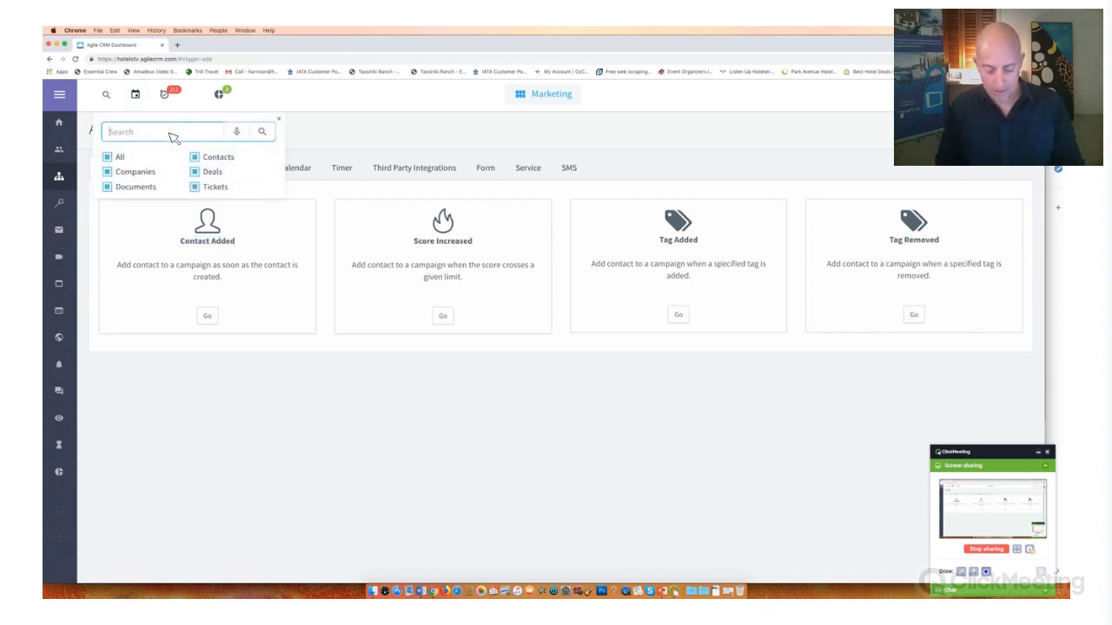
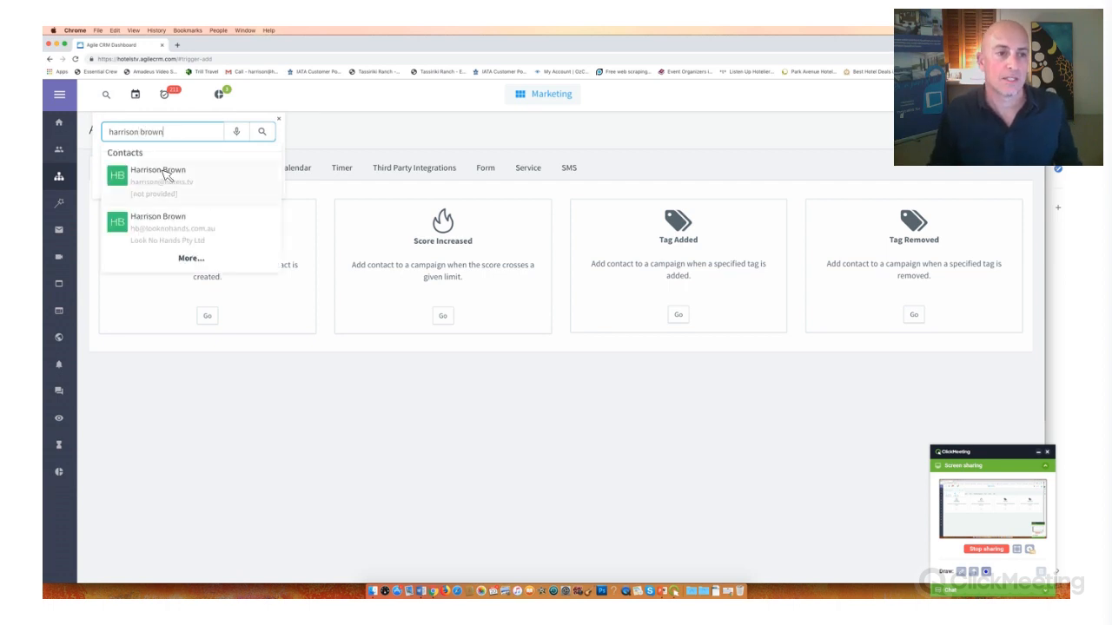
{"action": "left_click", "coordinate": [165, 174]}
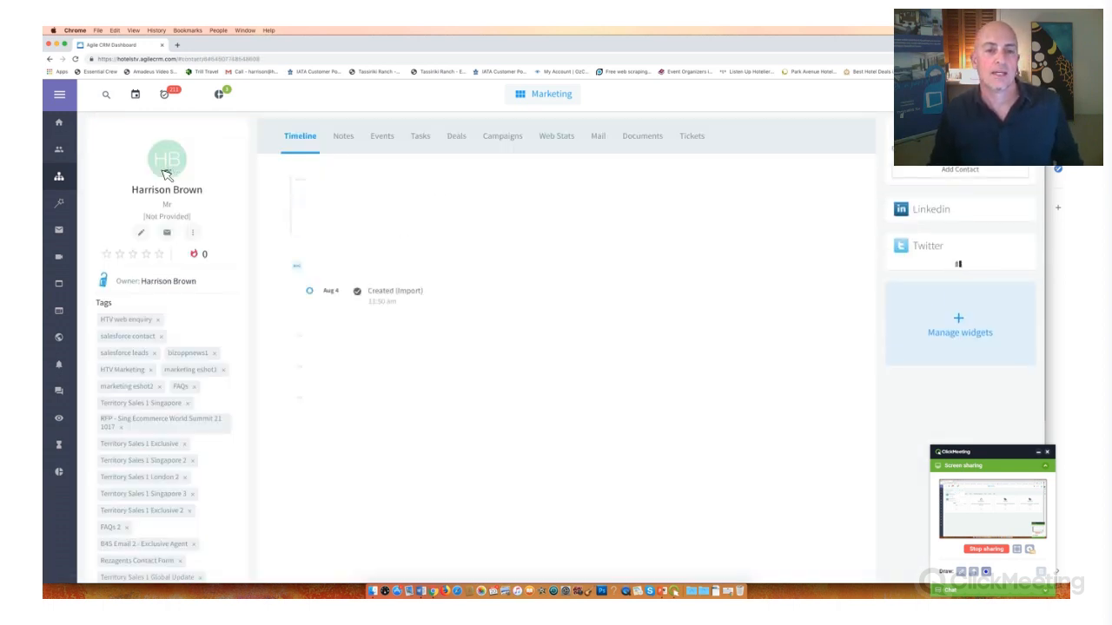
{"action": "scroll", "coordinate": [196, 288], "scroll_direction": "down", "scroll_amount": 3}
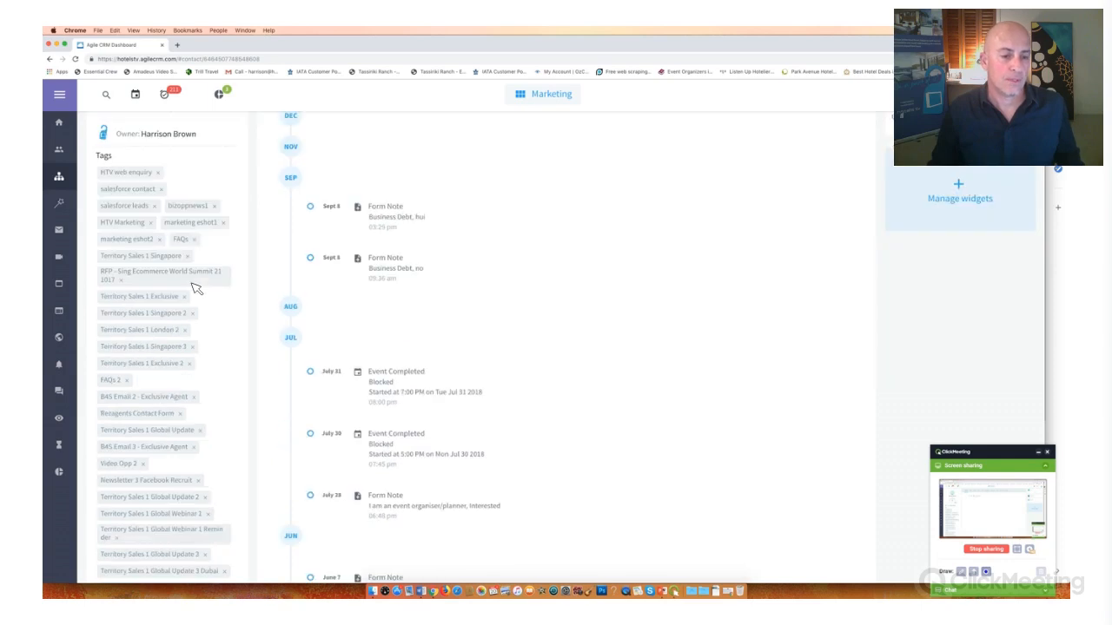
{"action": "scroll", "coordinate": [197, 289], "scroll_direction": "down", "scroll_amount": 20}
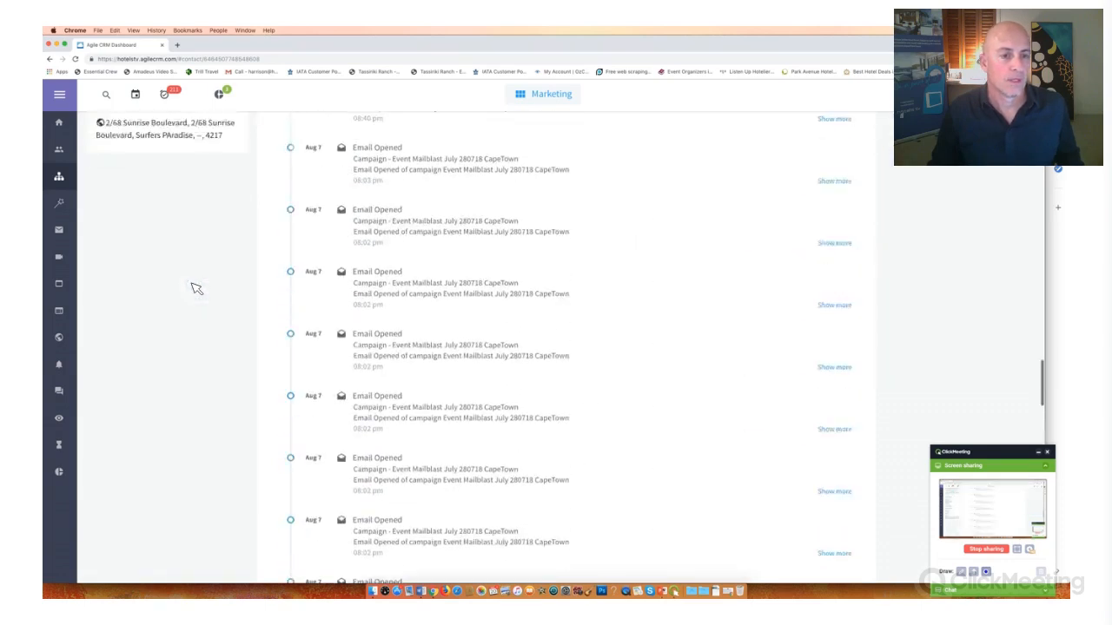
{"action": "scroll", "coordinate": [196, 289], "scroll_direction": "up", "scroll_amount": 6}
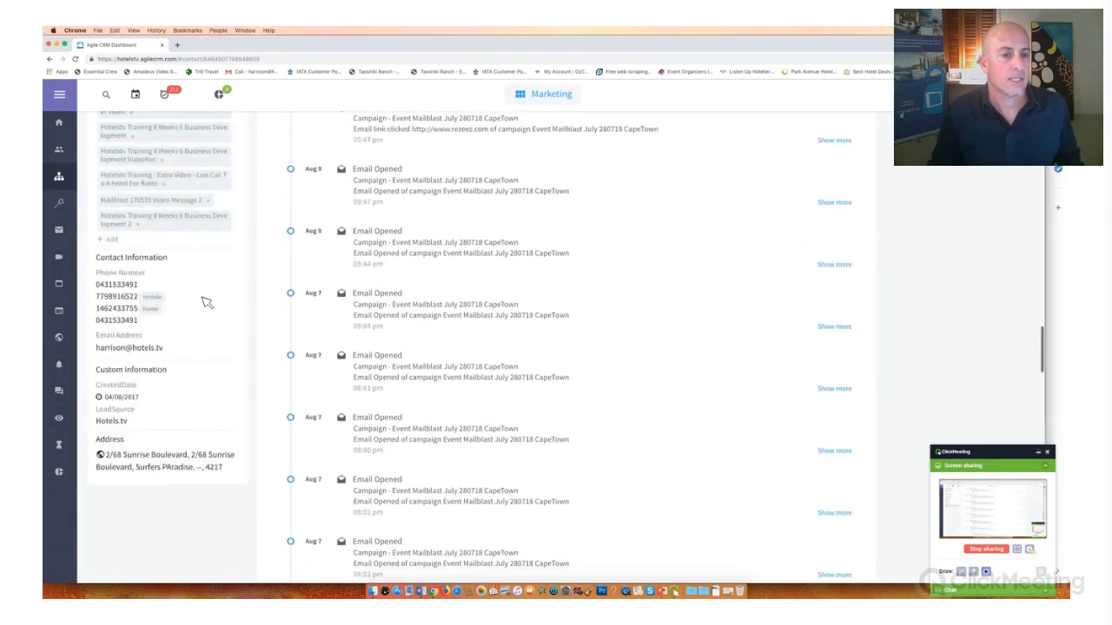
{"action": "scroll", "coordinate": [206, 303], "scroll_direction": "up", "scroll_amount": 1}
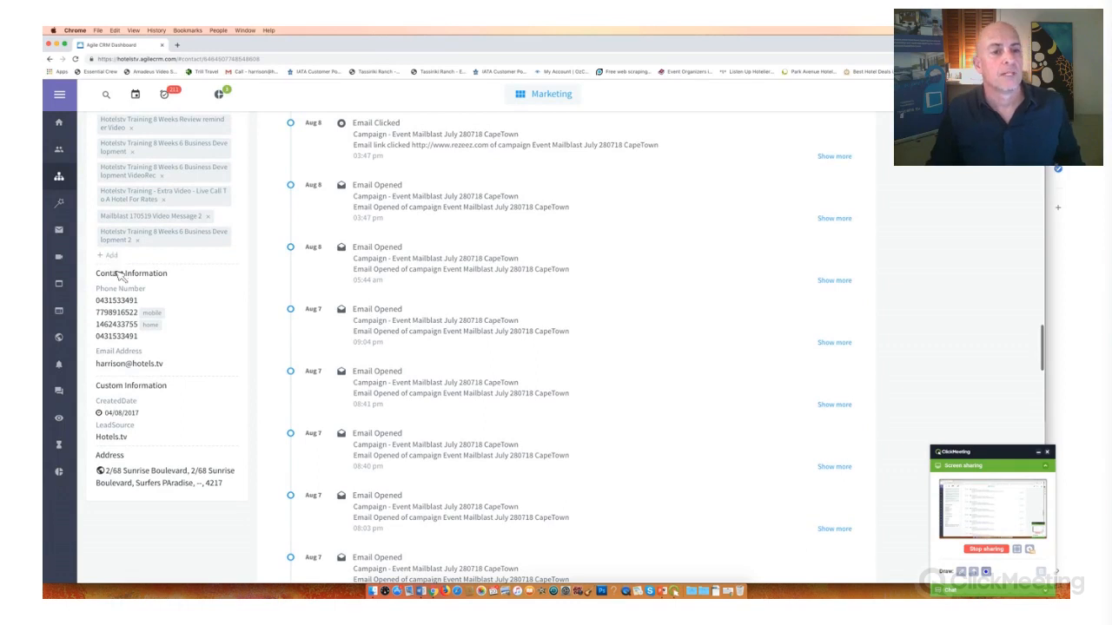
{"action": "scroll", "coordinate": [113, 298], "scroll_direction": "up", "scroll_amount": 3}
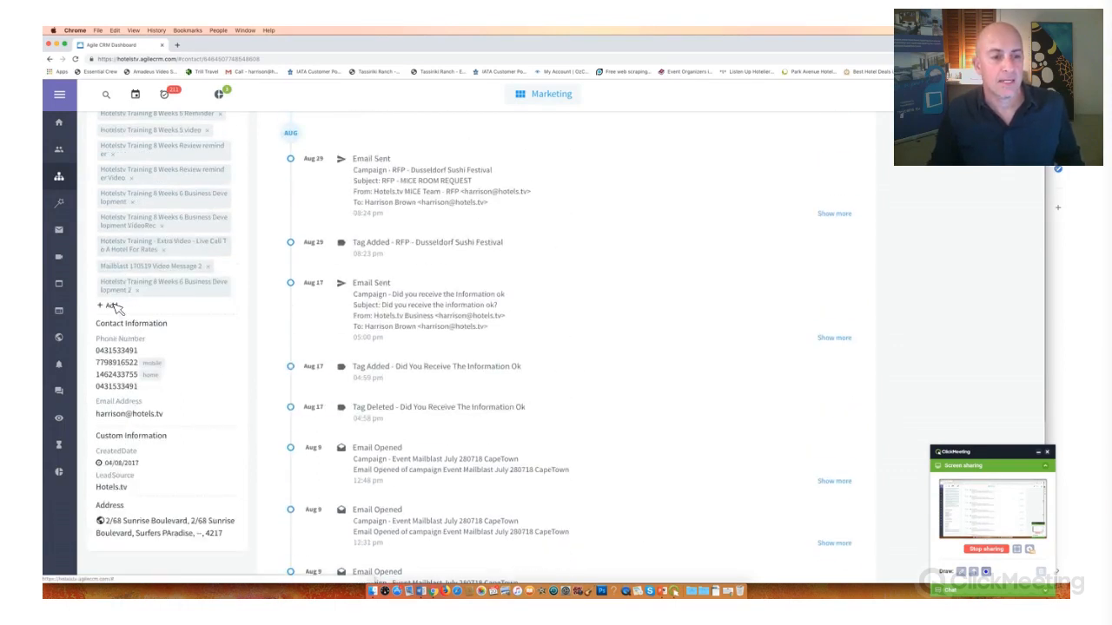
{"action": "left_click", "coordinate": [131, 310]}
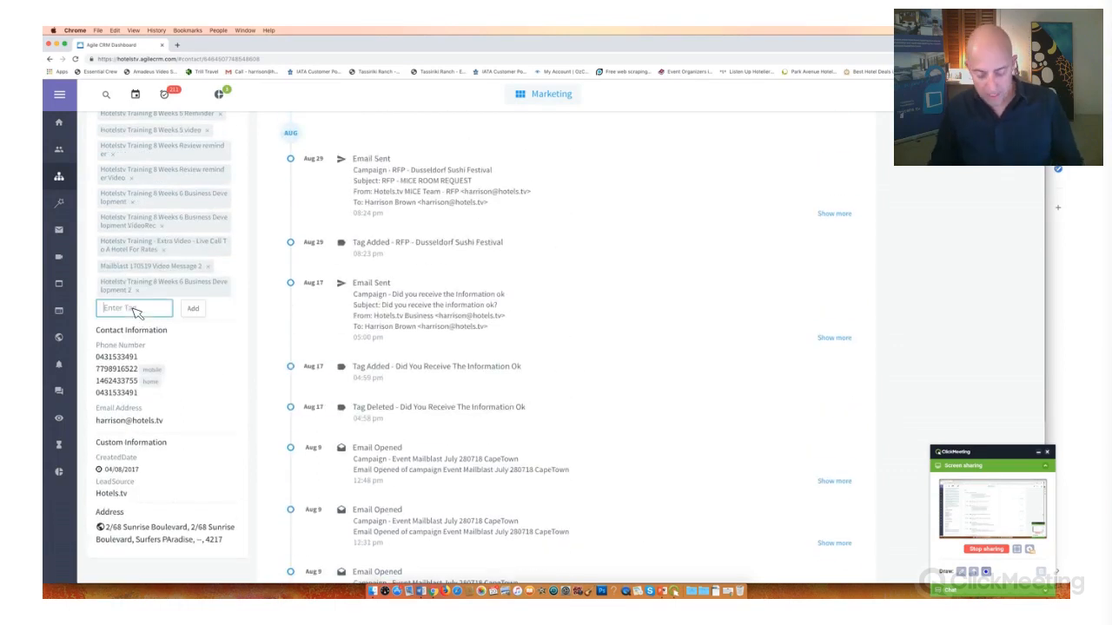
{"action": "key", "text": "super+v"}
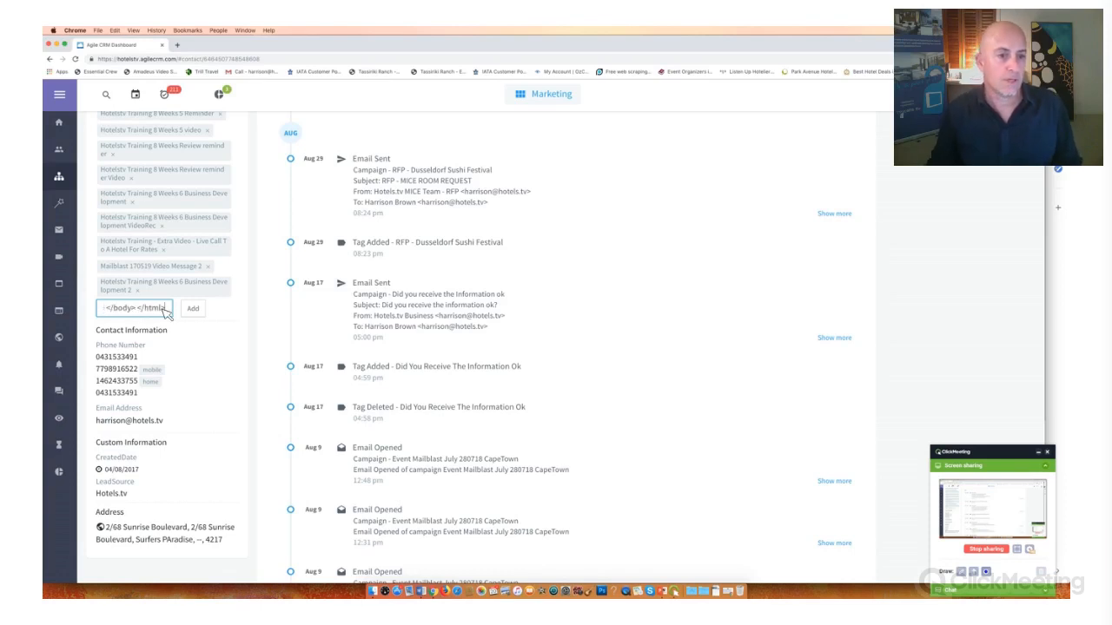
{"action": "left_click", "coordinate": [49, 60]}
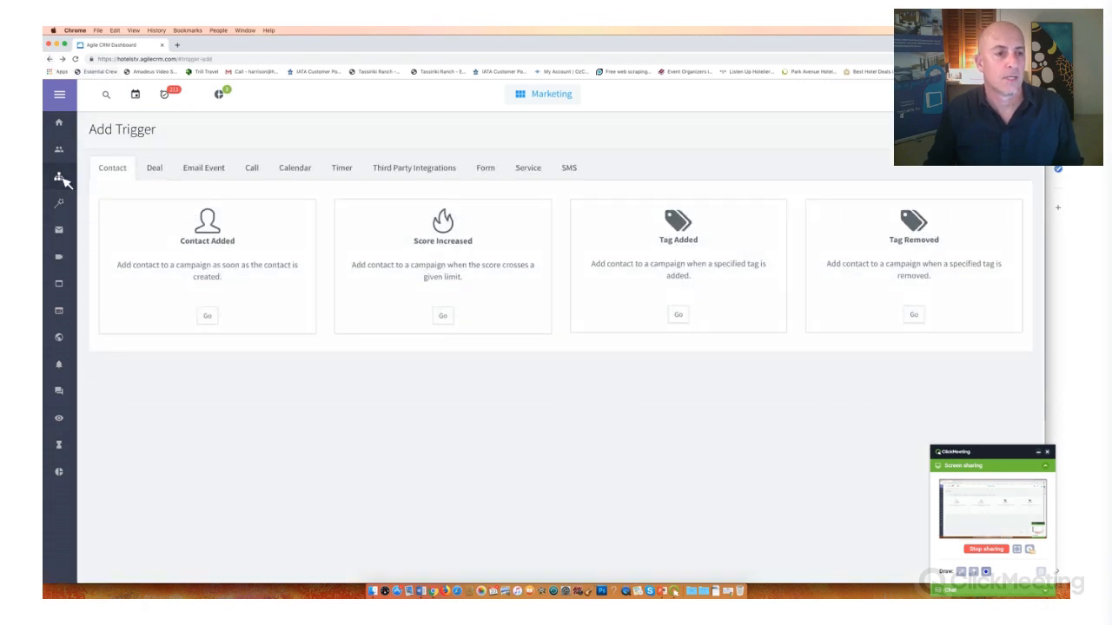
- Open Event Organiser Campaign 1 from the Event Organiser Campaign category and copy its name
{"action": "left_click", "coordinate": [60, 178]}
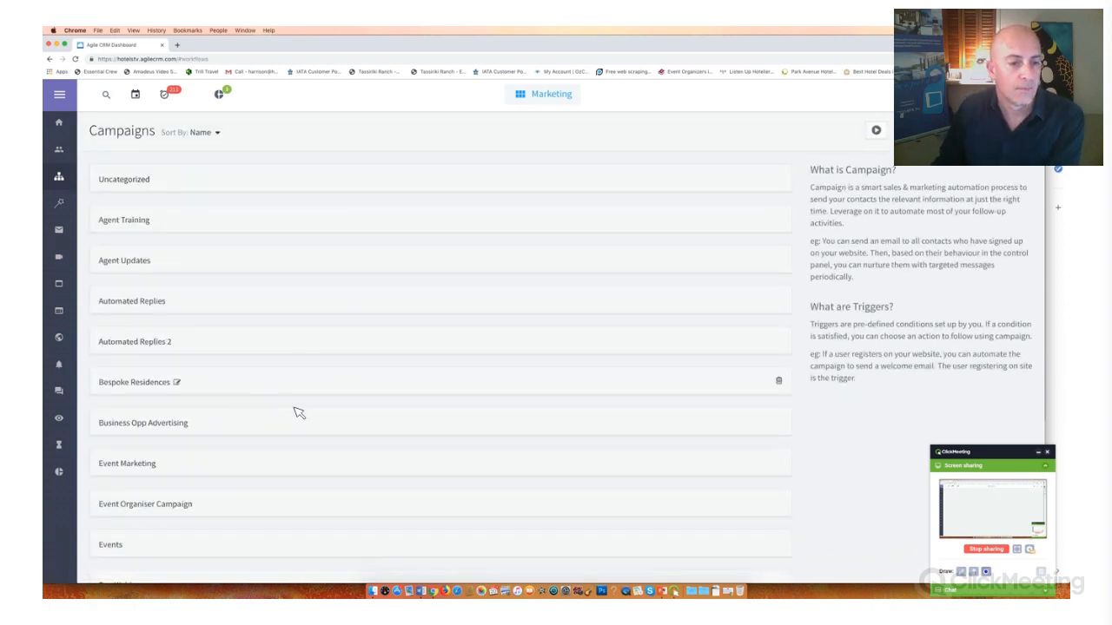
{"action": "left_click", "coordinate": [278, 506]}
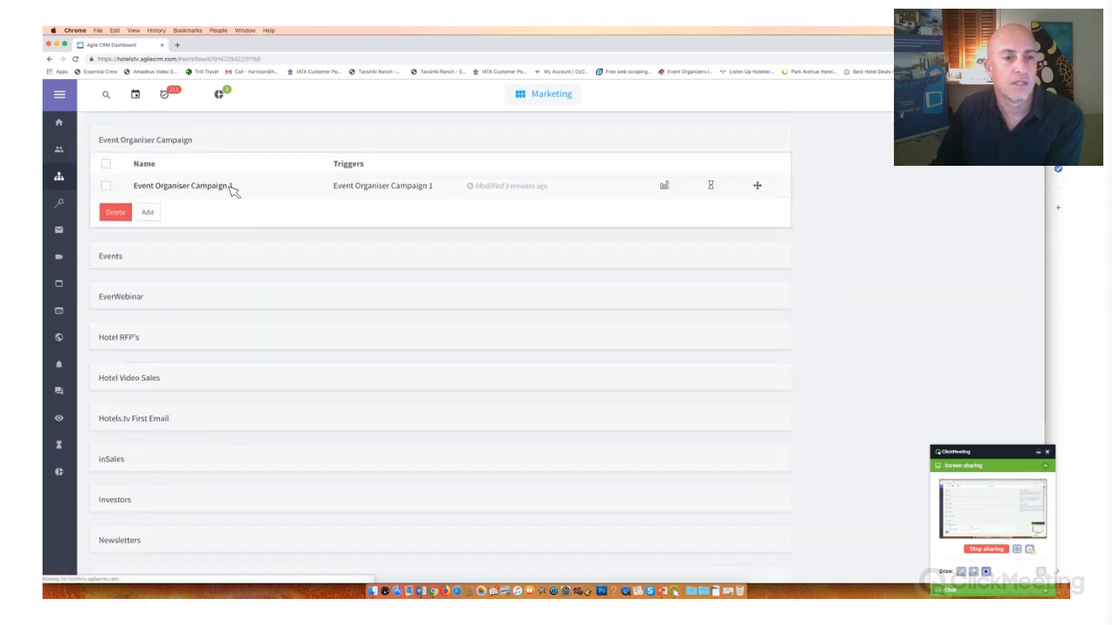
{"action": "left_click", "coordinate": [230, 186]}
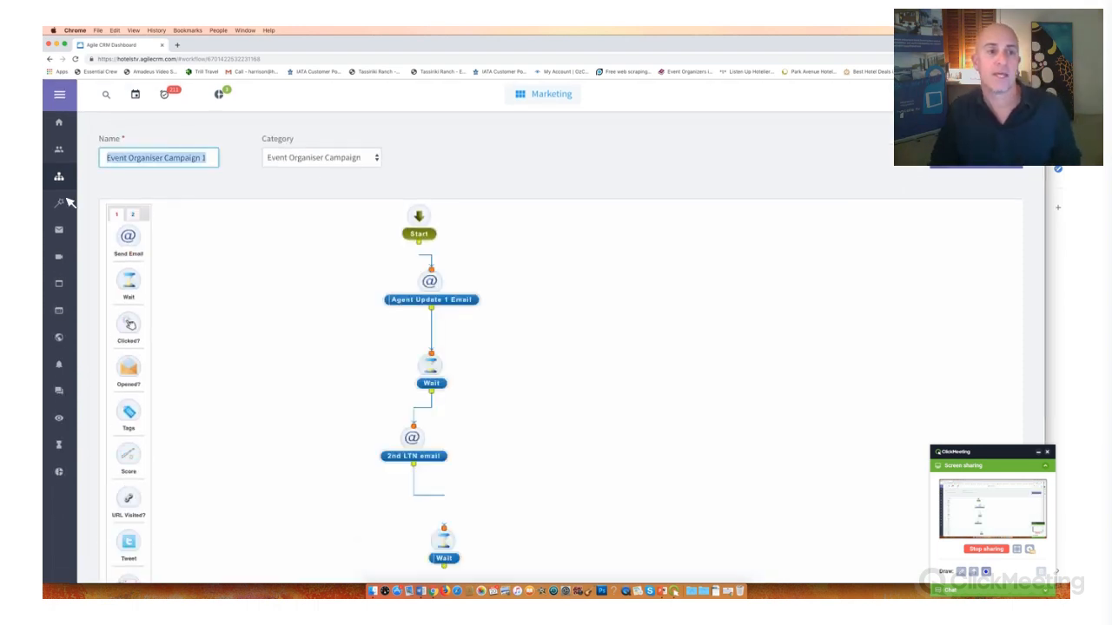
- Search for the test contact by name and open the contact's record
{"action": "left_click", "coordinate": [108, 97]}
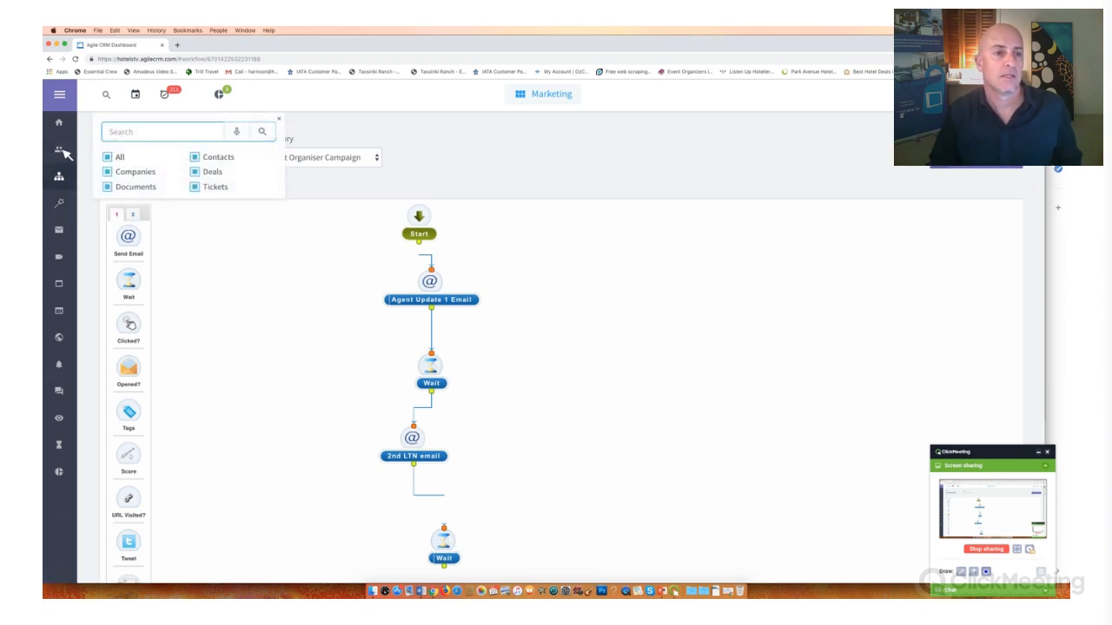
{"action": "left_click", "coordinate": [106, 93]}
{"action": "left_click", "coordinate": [105, 93]}
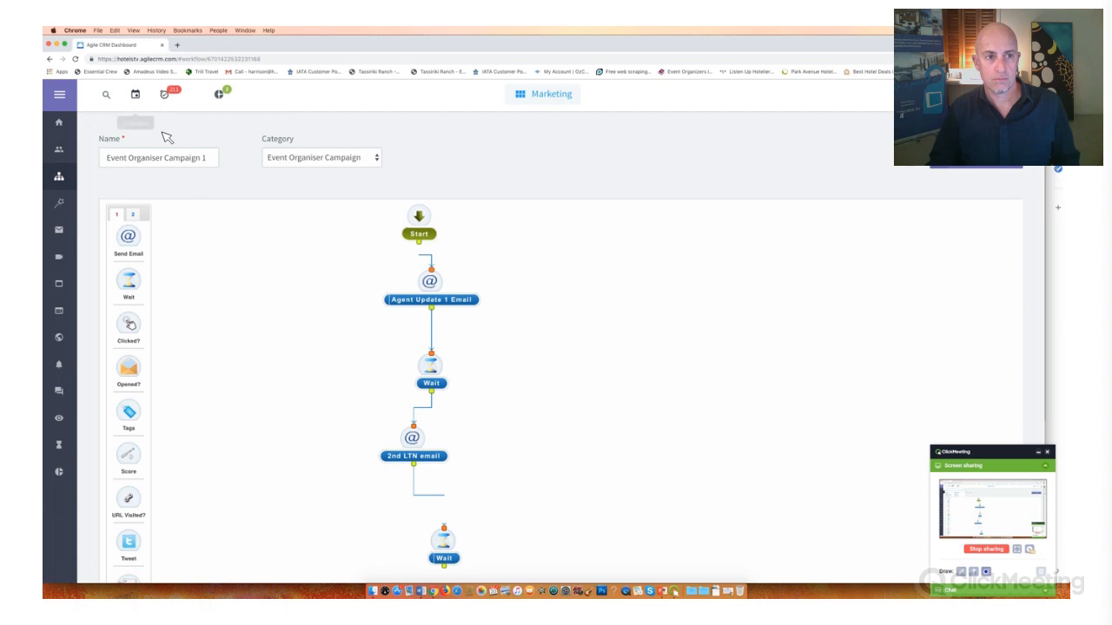
{"action": "type", "text": "harrison"}
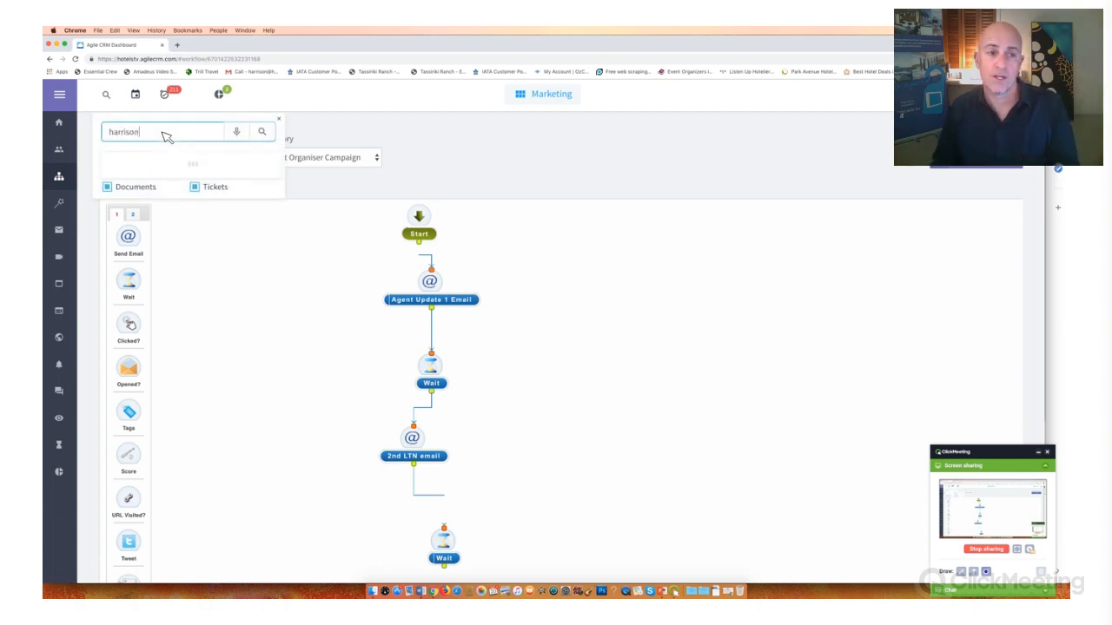
{"action": "left_click", "coordinate": [158, 174]}
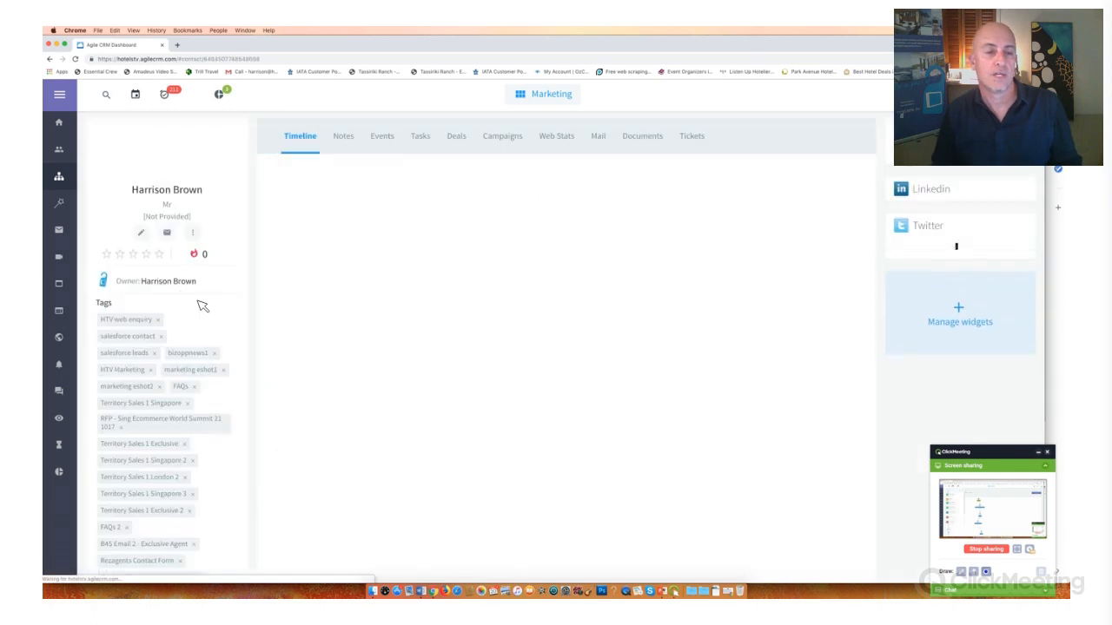
- Add the tag Event Organiser Campaign 1 to the contact
{"action": "scroll", "coordinate": [114, 323], "scroll_direction": "down", "scroll_amount": 10}
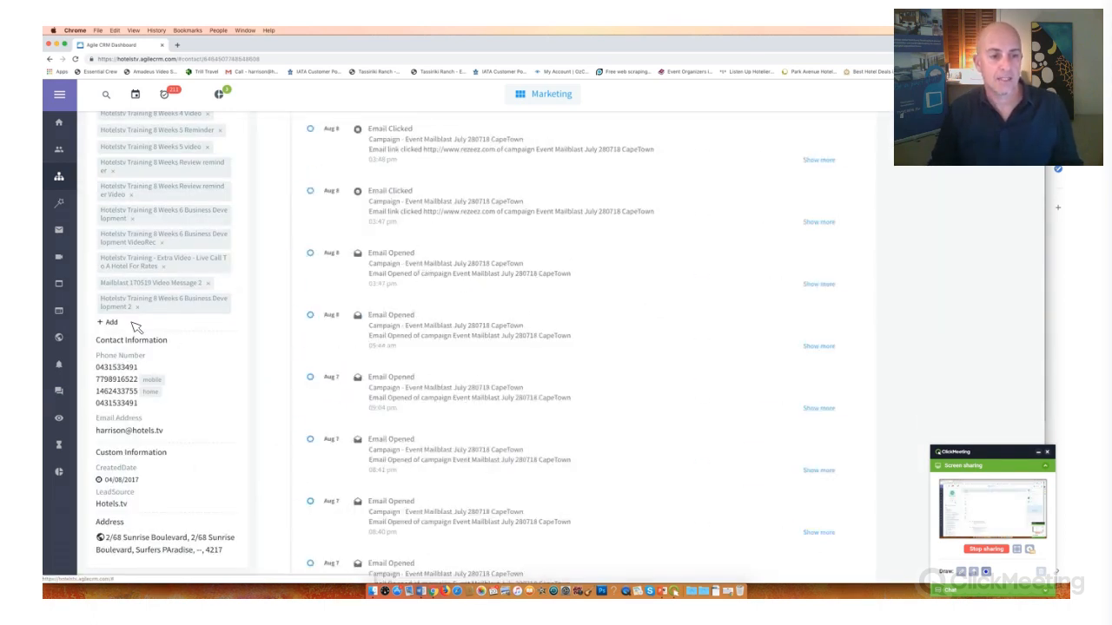
{"action": "left_click", "coordinate": [110, 323]}
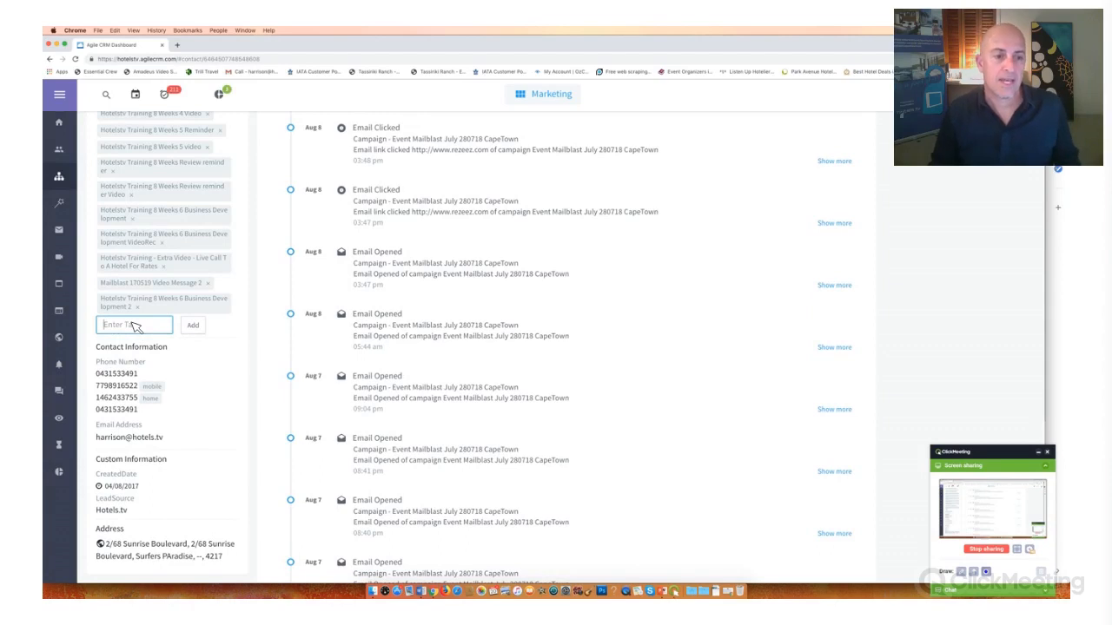
{"action": "type", "text": "Event Organiser Campaign 1"}
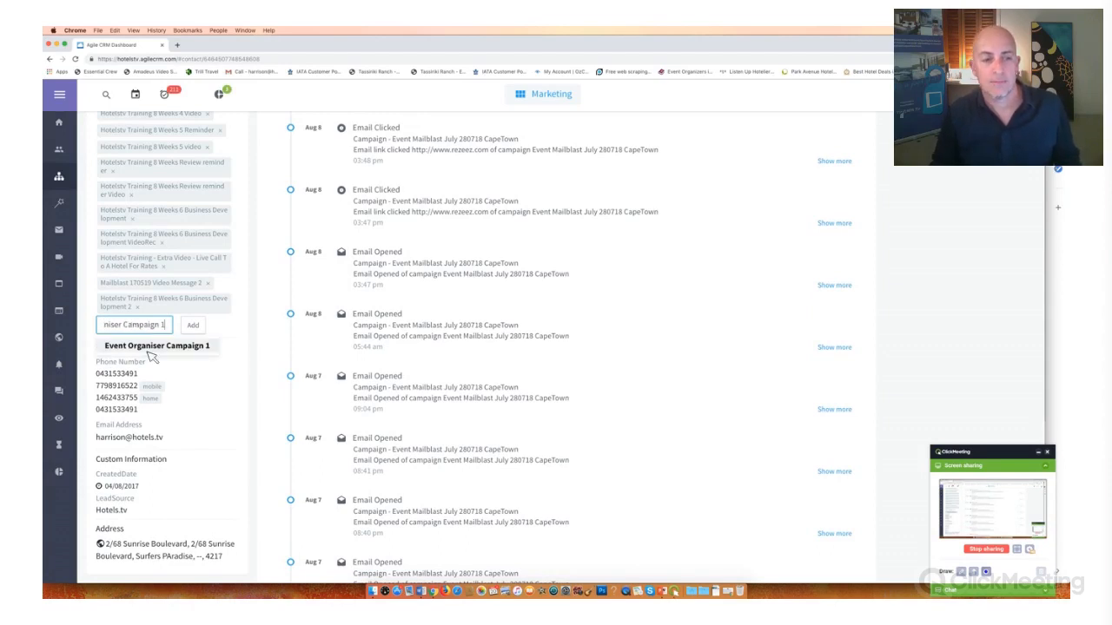
{"action": "left_click", "coordinate": [150, 349]}
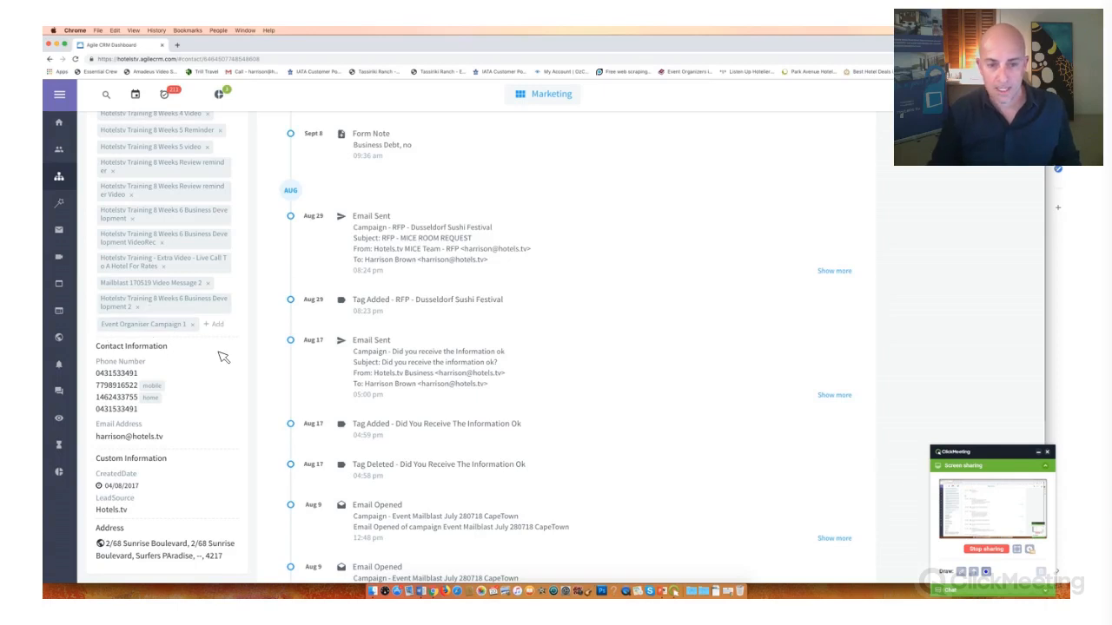
- Circle the contact's Event Organiser Campaign 1 tag with the ClickMeeting drawing pencil, and clear the drawing
{"action": "left_click", "coordinate": [962, 572]}
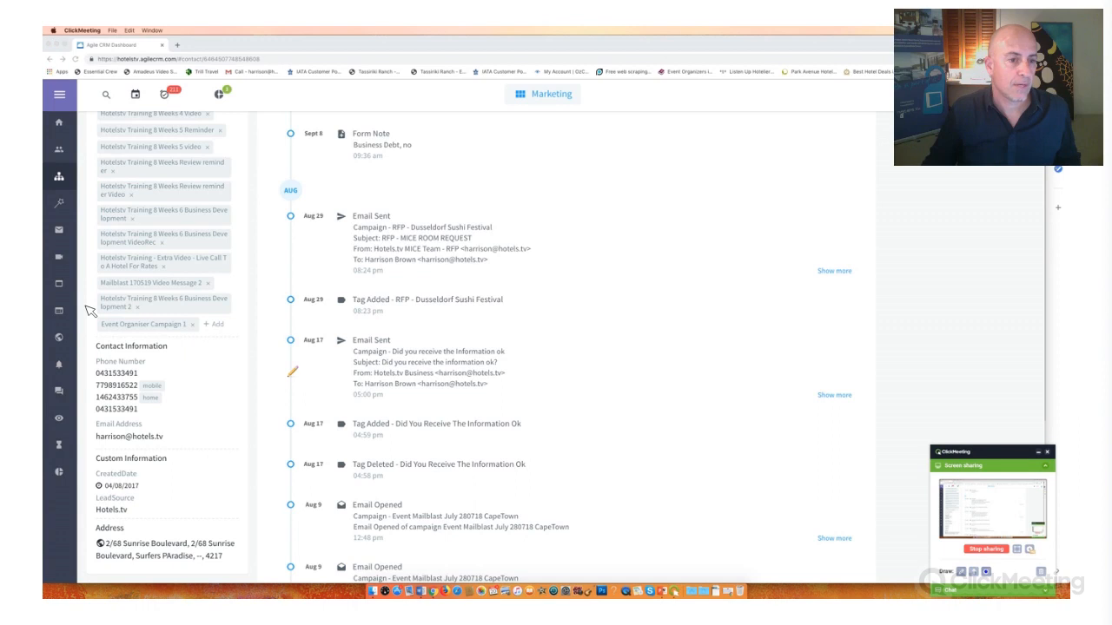
{"action": "mouse_move", "coordinate": [87, 299]}
{"action": "left_mouse_down"}
{"action": "mouse_move", "coordinate": [152, 352]}
{"action": "mouse_move", "coordinate": [218, 320]}
{"action": "mouse_move", "coordinate": [156, 304]}
{"action": "mouse_move", "coordinate": [83, 309]}
{"action": "left_mouse_up"}
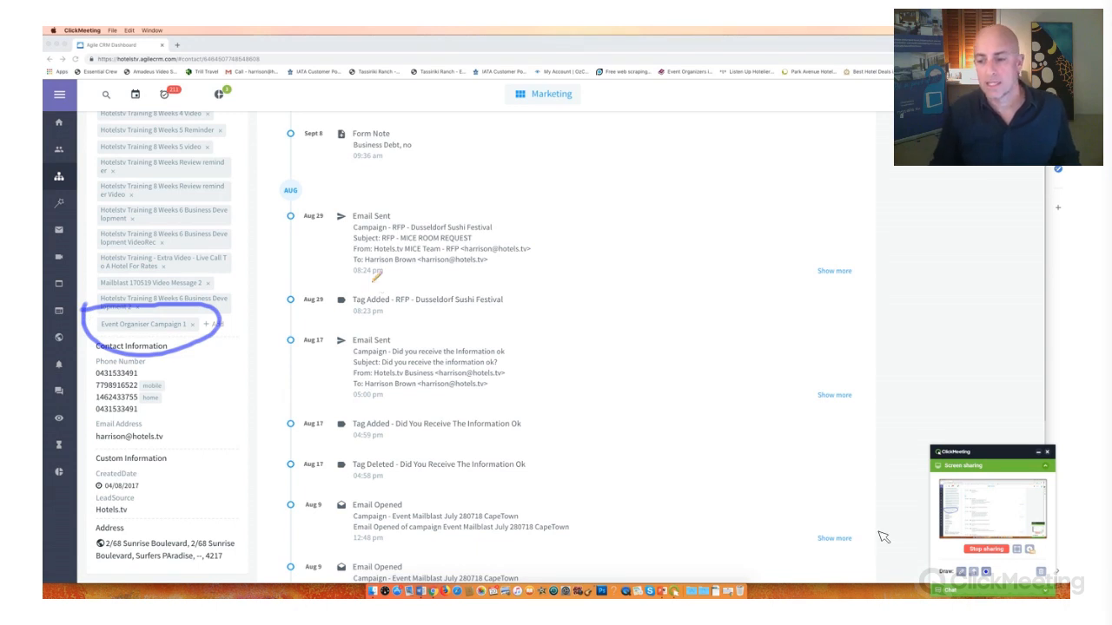
{"action": "left_click", "coordinate": [974, 572]}
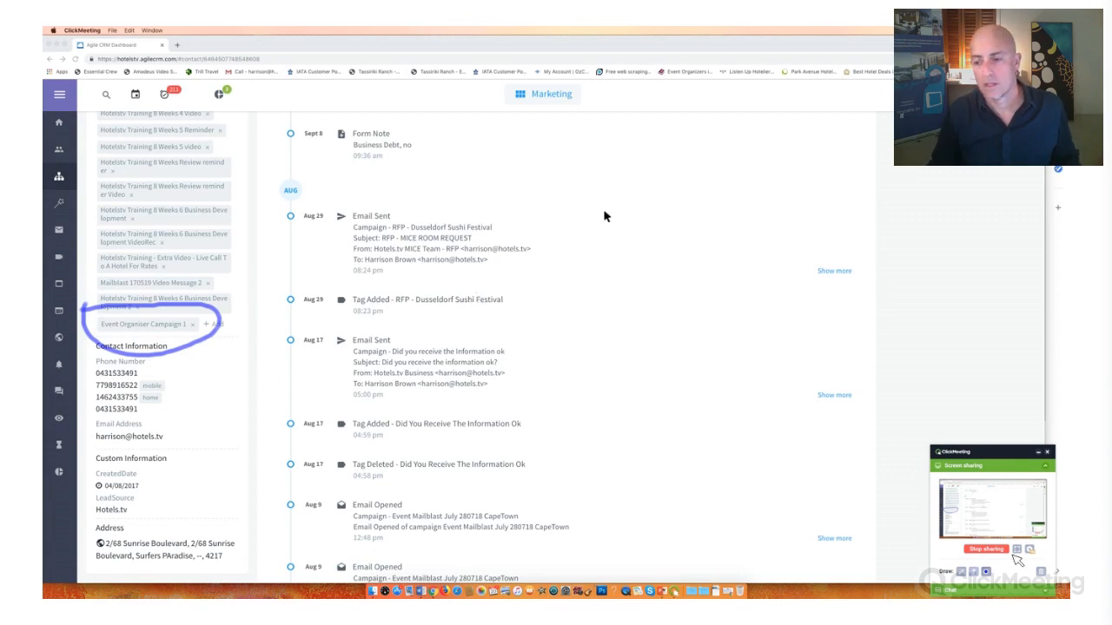
{"action": "left_click", "coordinate": [1043, 574]}
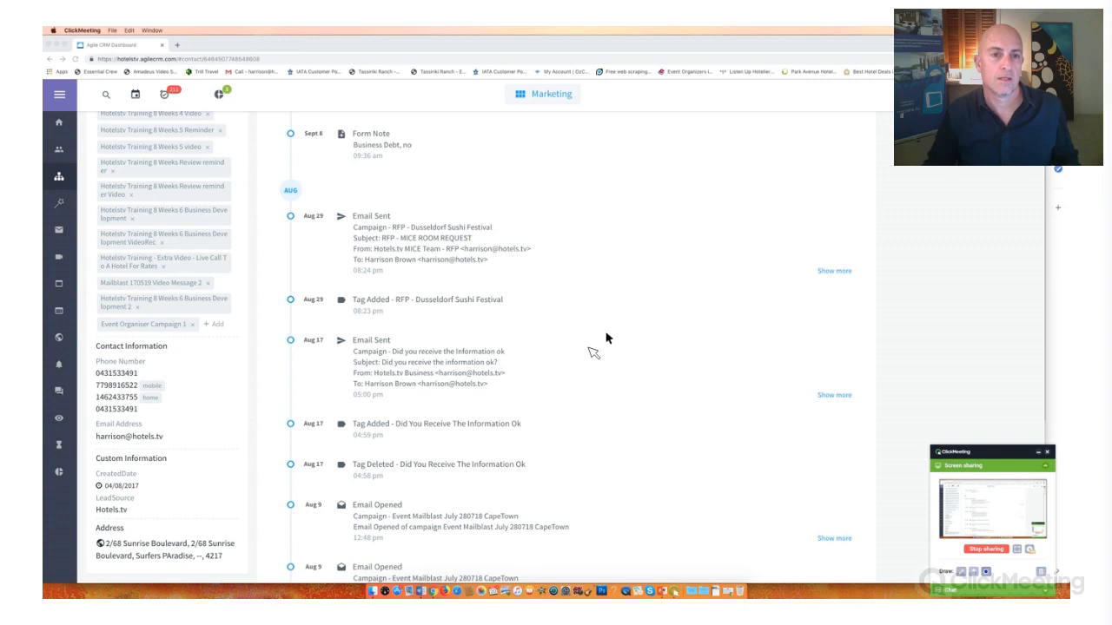
- Draw annotation arrows beside the August 29 and August 17 entries of the contact's timeline, clearing each one
{"action": "left_click", "coordinate": [327, 256]}
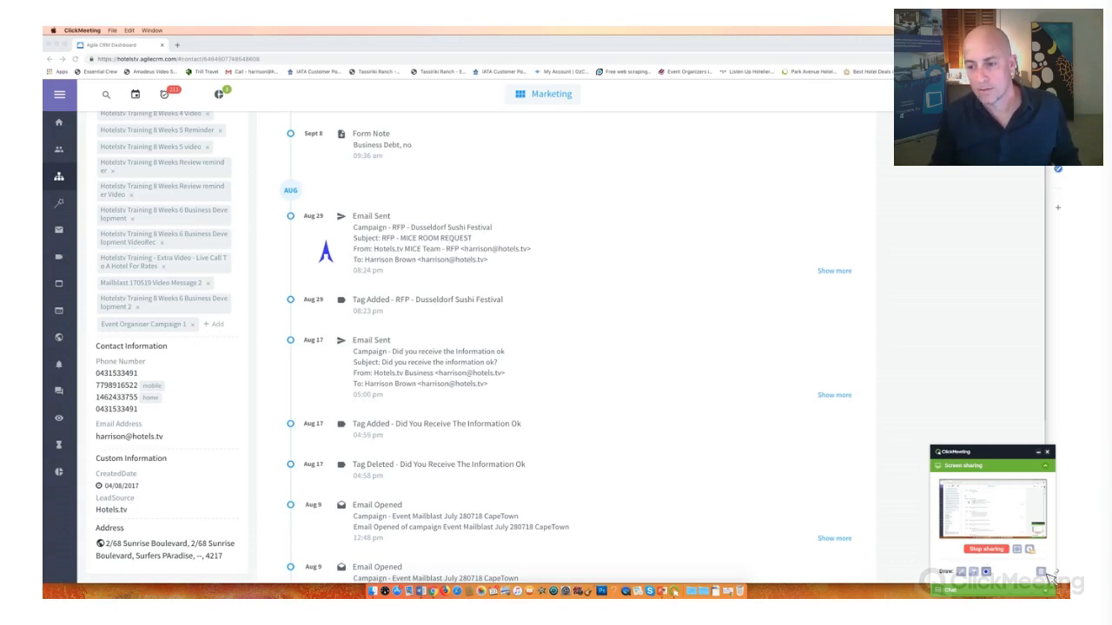
{"action": "left_click", "coordinate": [1042, 573]}
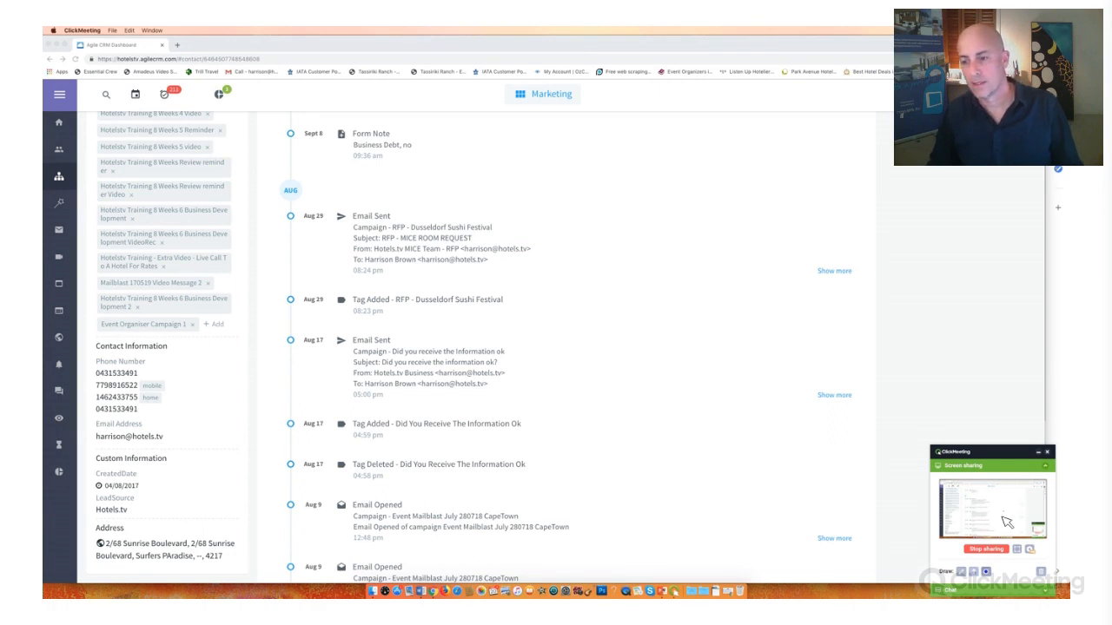
{"action": "left_click", "coordinate": [994, 469]}
{"action": "left_click", "coordinate": [994, 468]}
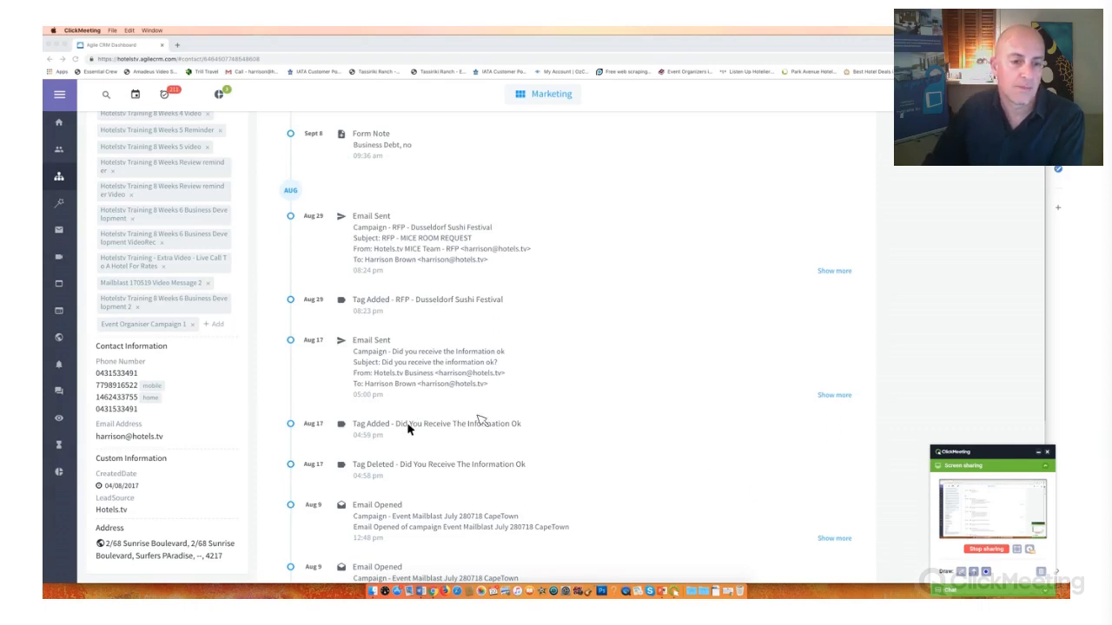
{"action": "mouse_move", "coordinate": [280, 406]}
{"action": "left_mouse_down"}
{"action": "mouse_move", "coordinate": [485, 424]}
{"action": "mouse_move", "coordinate": [258, 398]}
{"action": "mouse_move", "coordinate": [314, 399]}
{"action": "left_mouse_up"}
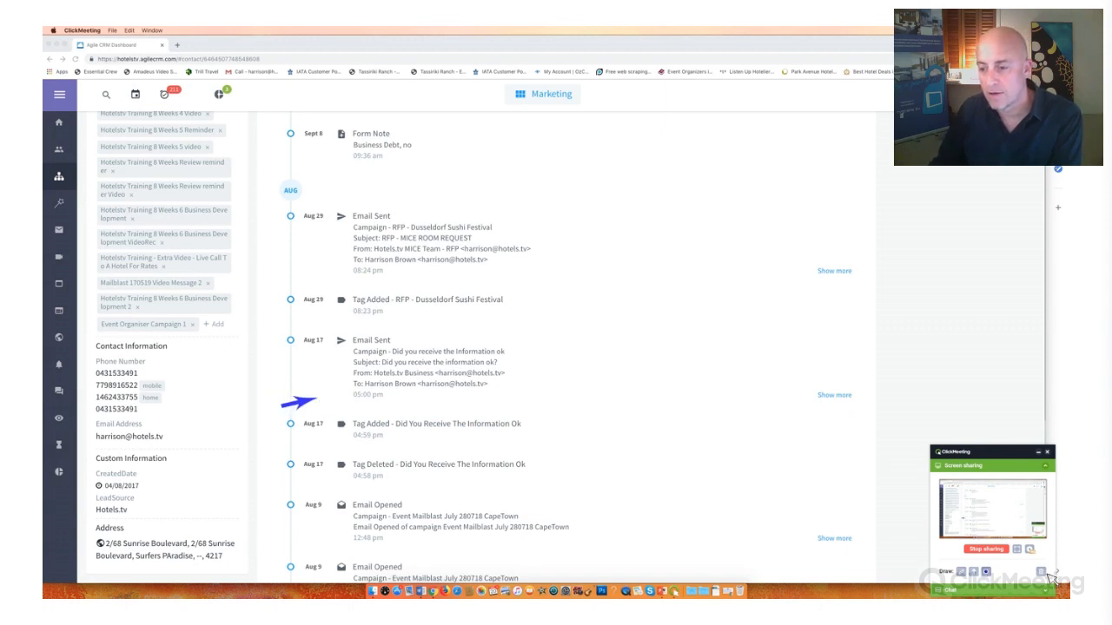
{"action": "left_click", "coordinate": [1040, 572]}
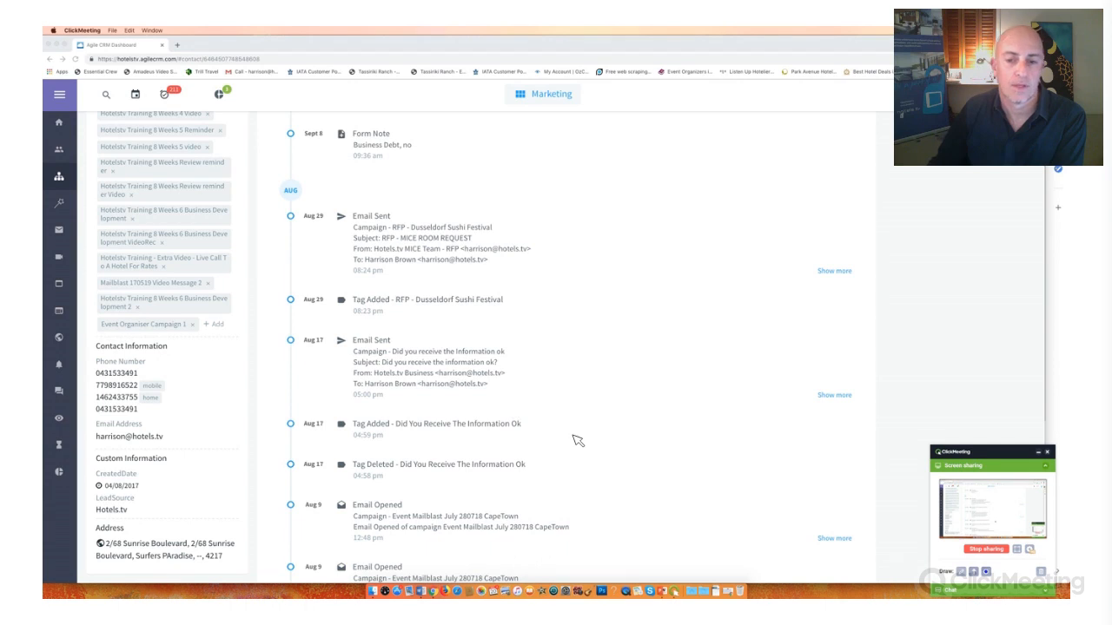
- Draw an annotation arrow beside the August 17 tag-added entry, move the ClickMeeting panel higher, and clear the drawing
{"action": "mouse_move", "coordinate": [501, 404]}
{"action": "left_mouse_down"}
{"action": "mouse_move", "coordinate": [582, 447]}
{"action": "mouse_move", "coordinate": [569, 432]}
{"action": "left_mouse_up"}
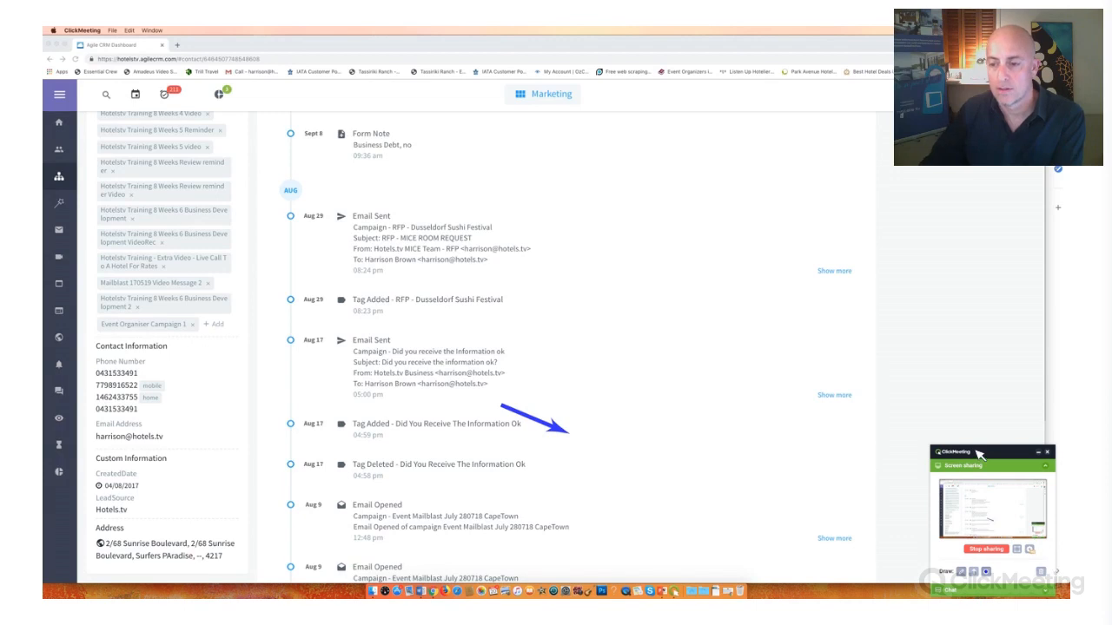
{"action": "left_click_drag", "start_coordinate": [975, 452], "coordinate": [958, 193]}
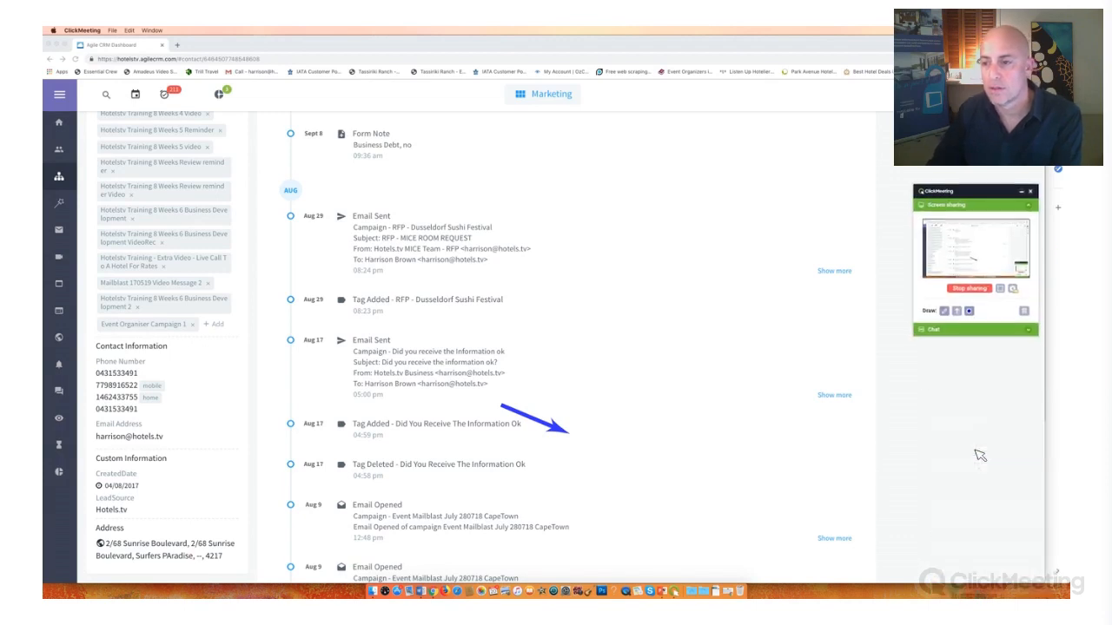
{"action": "left_click", "coordinate": [1024, 314]}
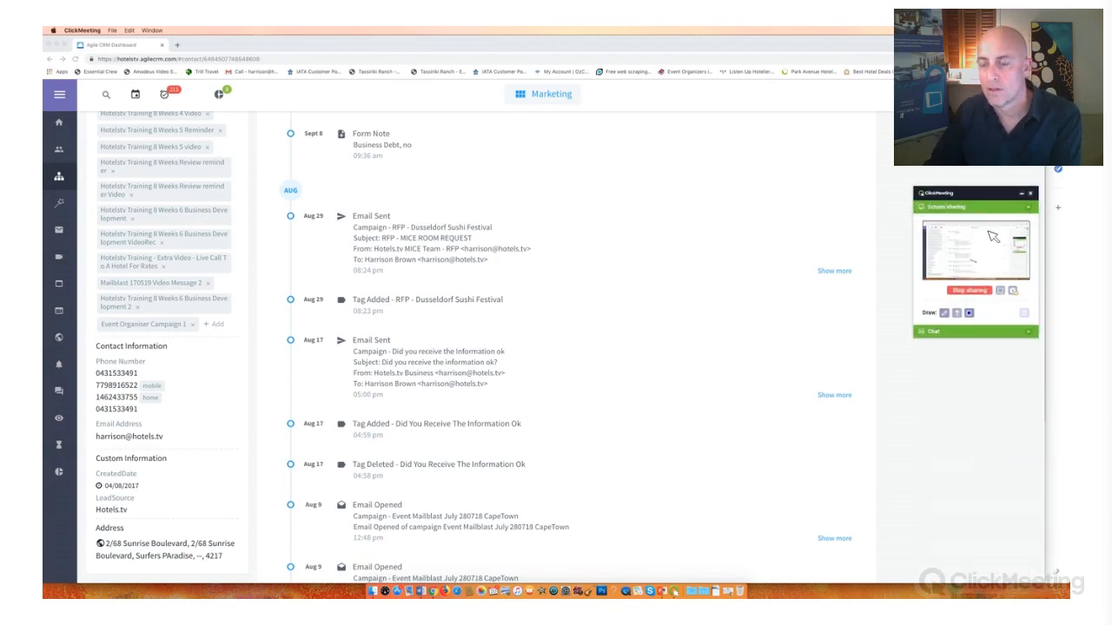
- Circle the contact's Event Organiser Campaign 1 tag with the ClickMeeting drawing pencil
{"action": "left_click", "coordinate": [1031, 209]}
{"action": "left_click", "coordinate": [955, 208]}
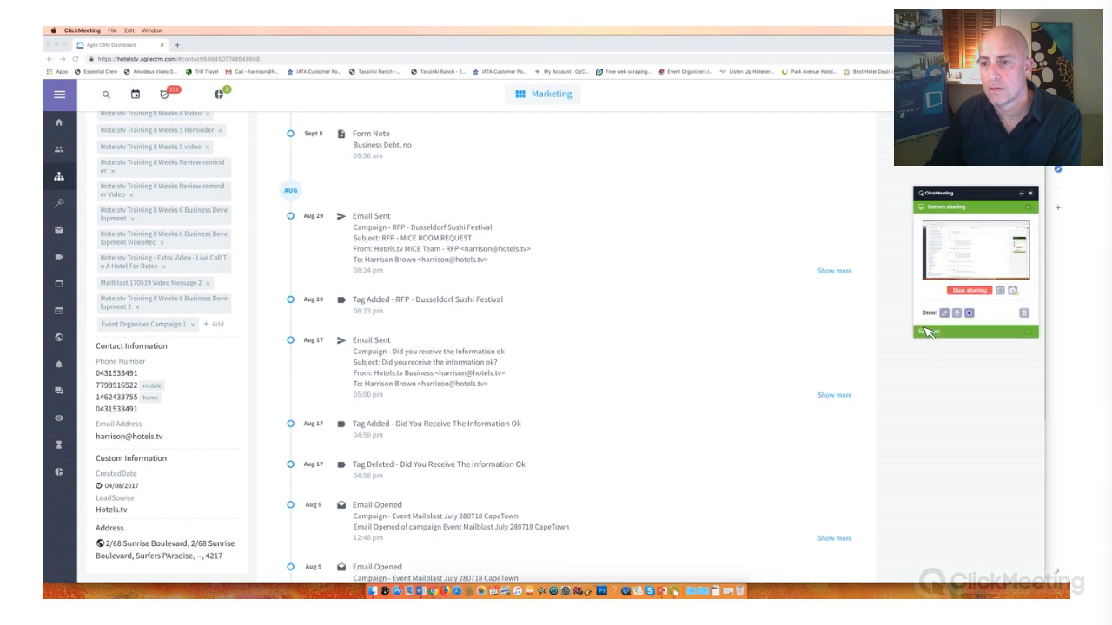
{"action": "left_click", "coordinate": [1014, 292]}
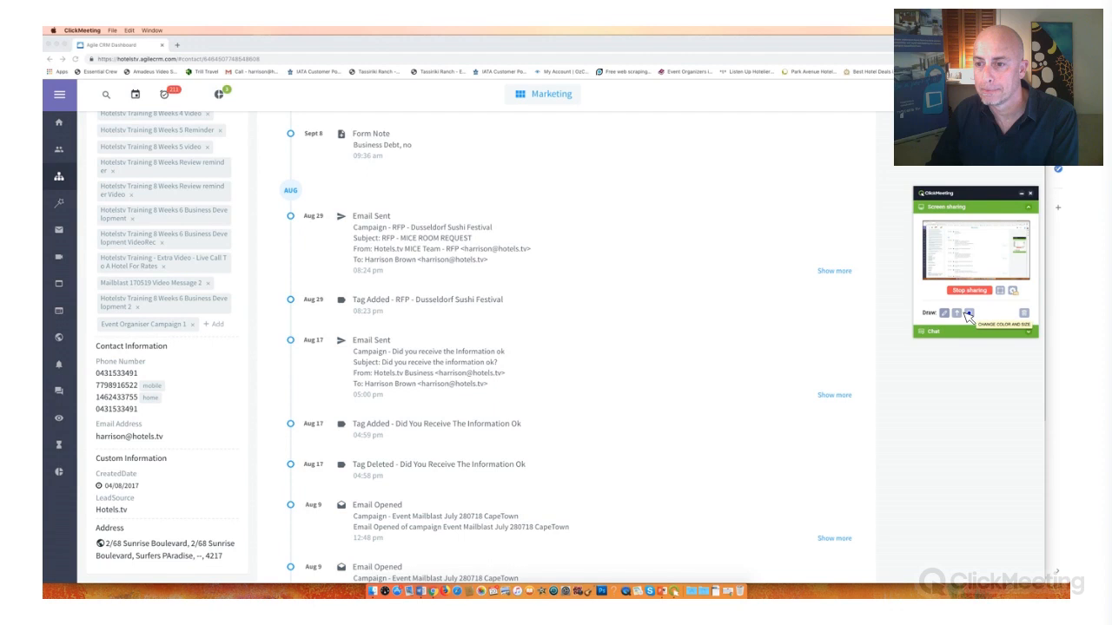
{"action": "left_click", "coordinate": [962, 314]}
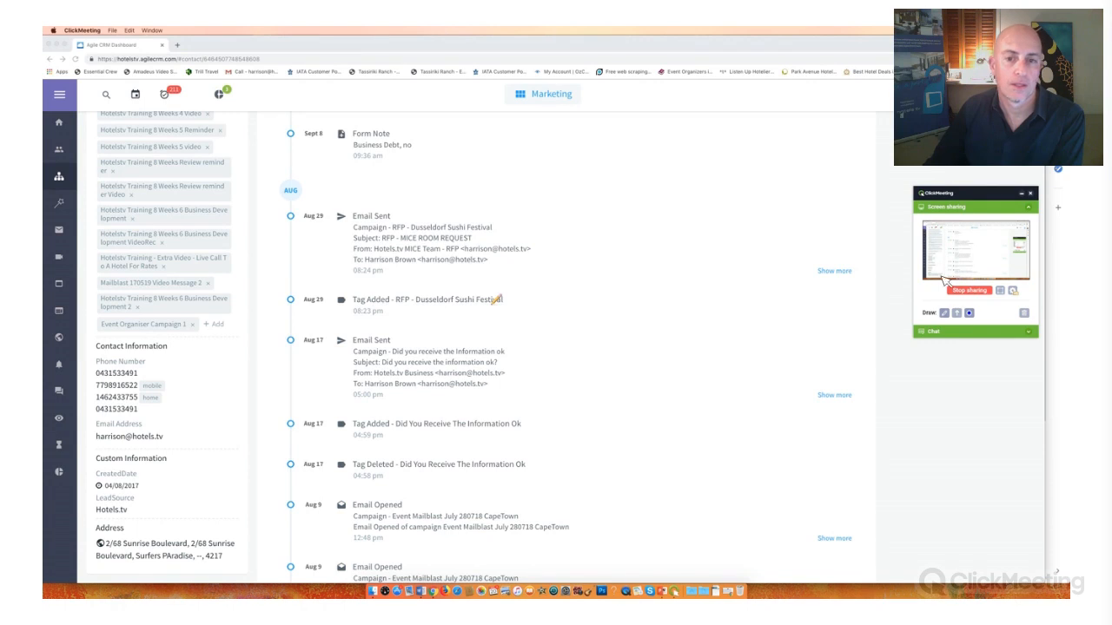
{"action": "left_click", "coordinate": [1025, 316]}
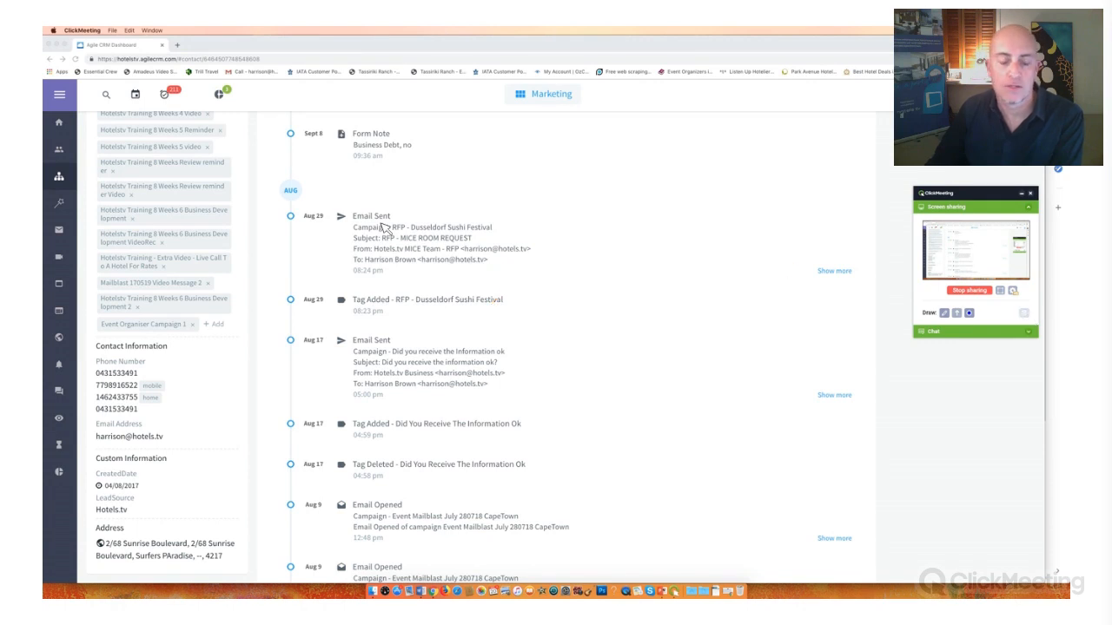
{"action": "left_click_drag", "start_coordinate": [359, 223], "coordinate": [372, 214]}
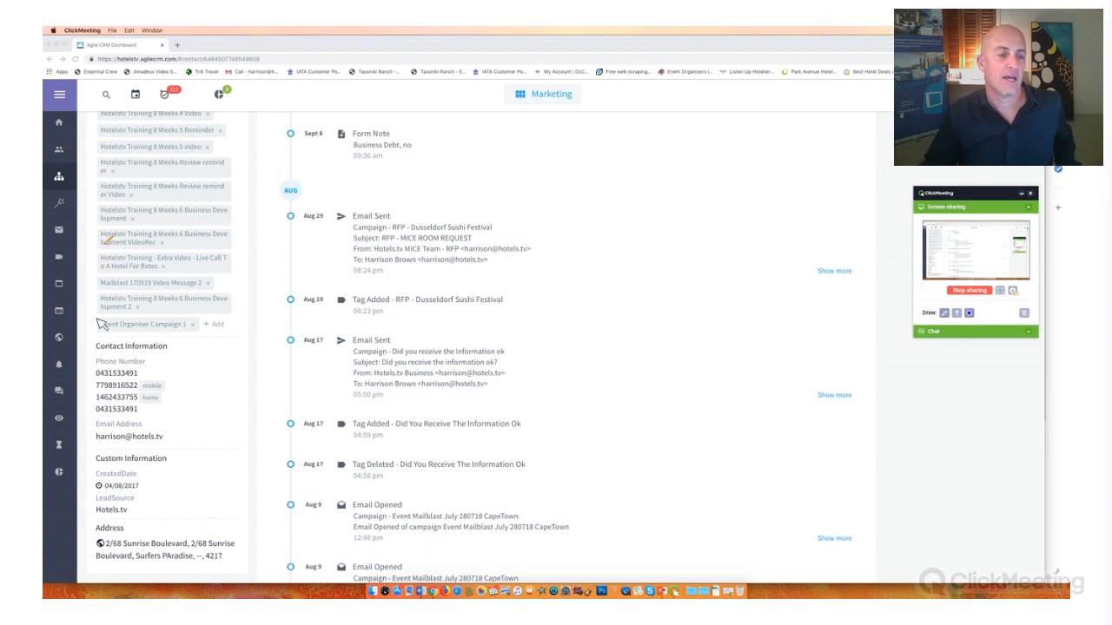
{"action": "mouse_move", "coordinate": [84, 308]}
{"action": "left_mouse_down"}
{"action": "mouse_move", "coordinate": [245, 343]}
{"action": "mouse_move", "coordinate": [77, 311]}
{"action": "mouse_move", "coordinate": [77, 328]}
{"action": "left_mouse_up"}
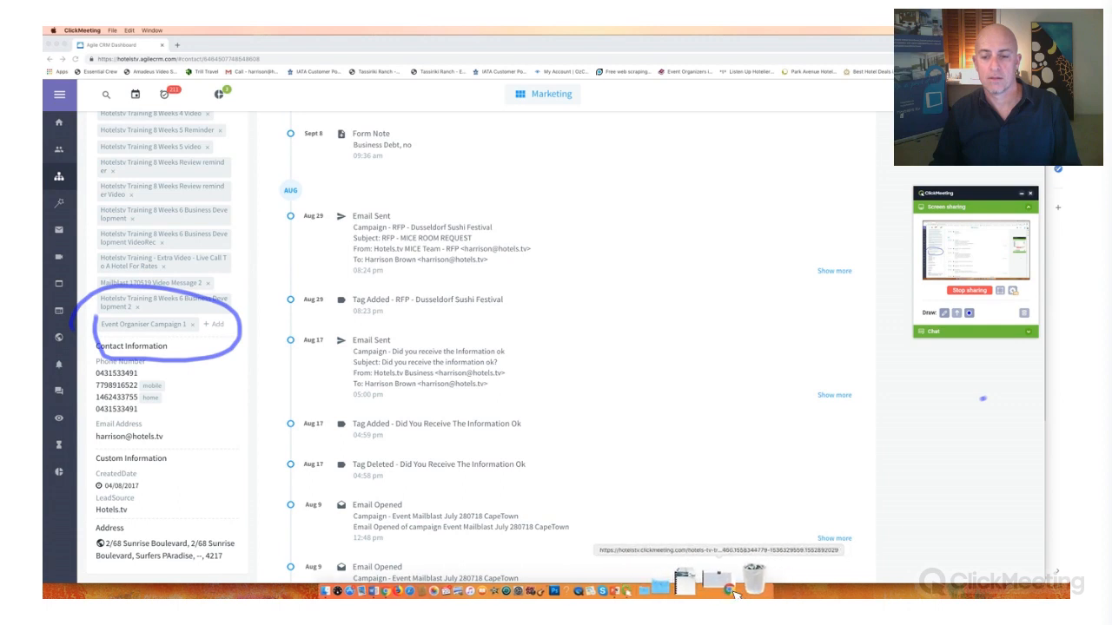
- Switch to the ClickMeeting room window, move it lower on the desktop, and stop screen sharing
{"action": "left_click", "coordinate": [734, 590]}
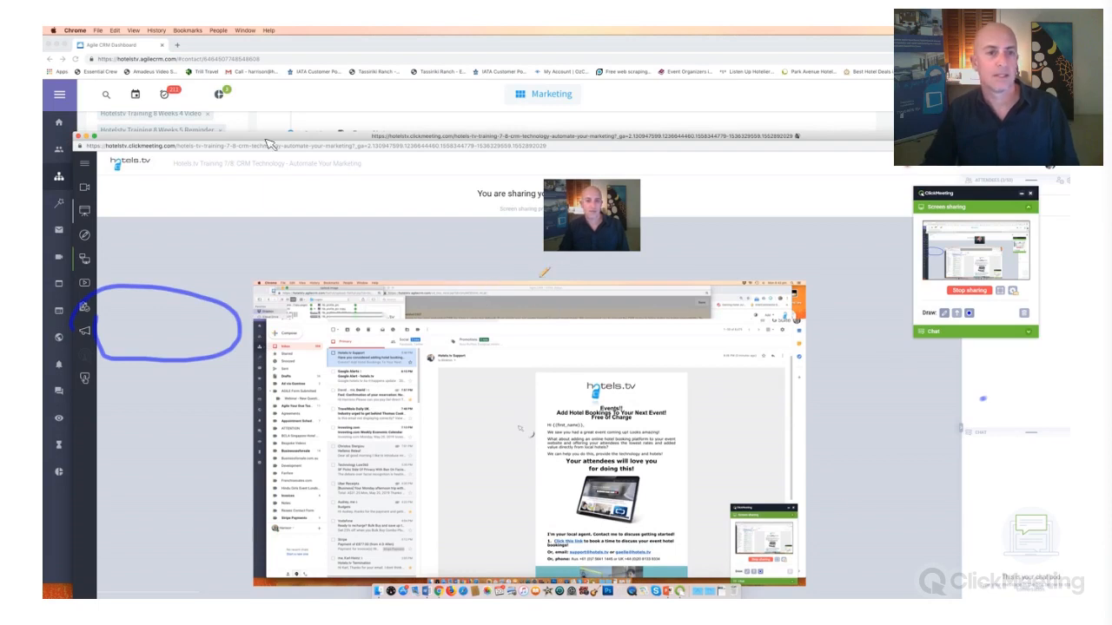
{"action": "left_click_drag", "start_coordinate": [280, 35], "coordinate": [268, 135]}
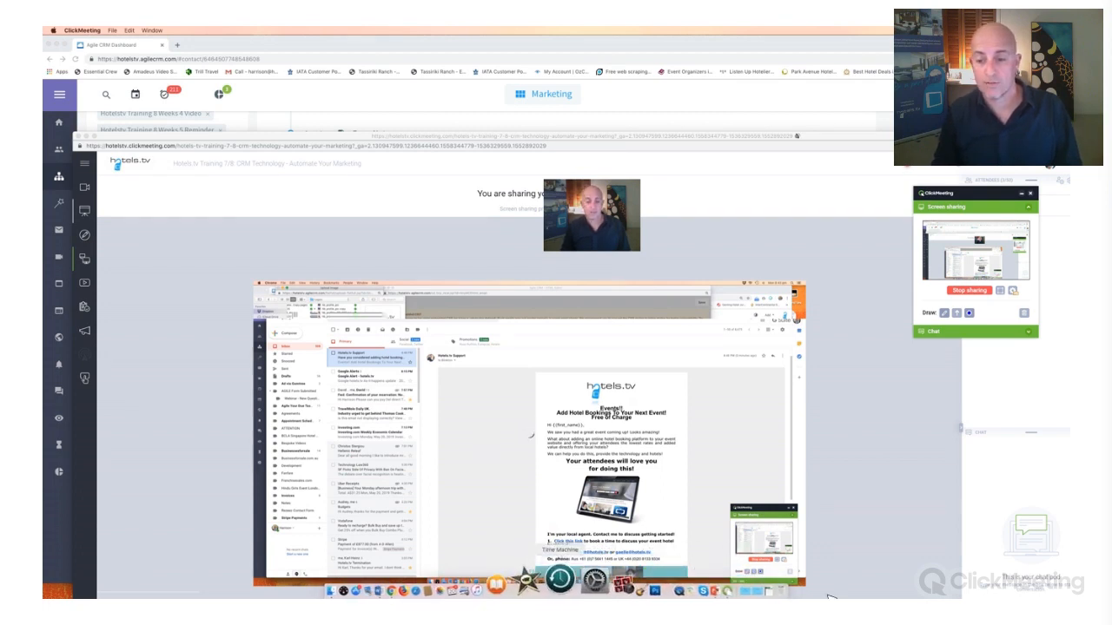
{"action": "left_click", "coordinate": [981, 294]}
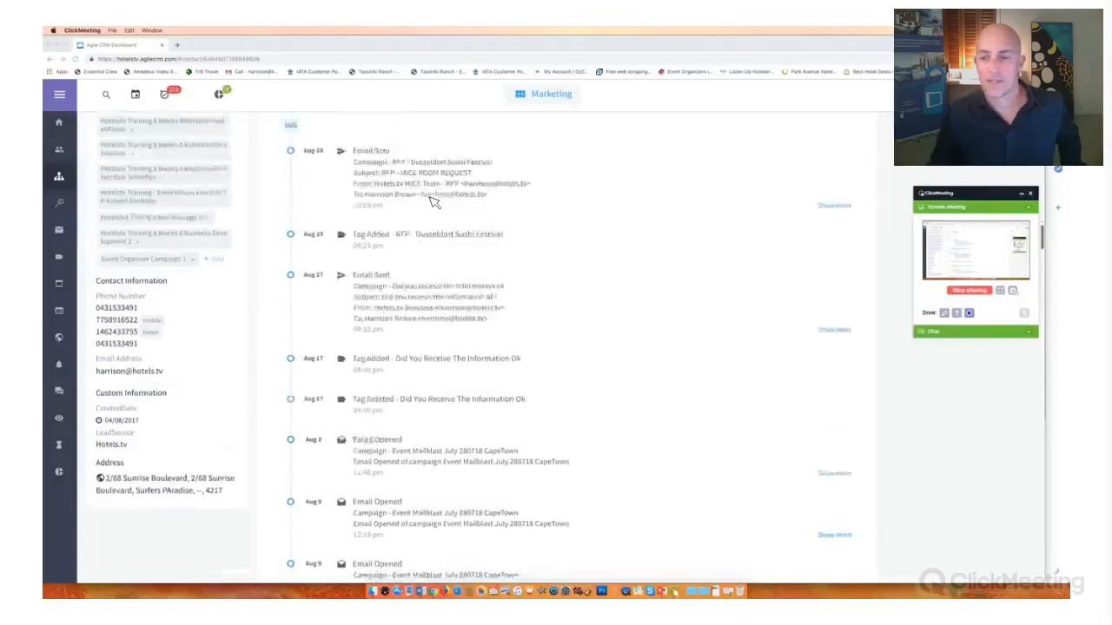
- Return to the May 2019 entries of the contact's timeline and move the ClickMeeting panel down off the widgets
{"action": "scroll", "coordinate": [431, 198], "scroll_direction": "up", "scroll_amount": 12}
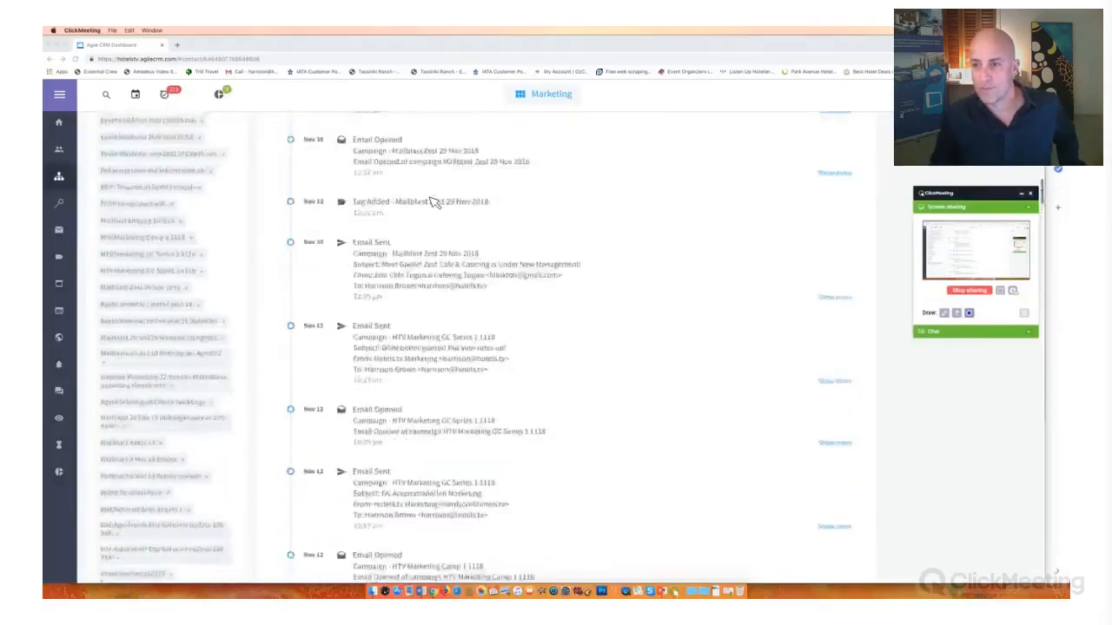
{"action": "scroll", "coordinate": [430, 198], "scroll_direction": "up", "scroll_amount": 8}
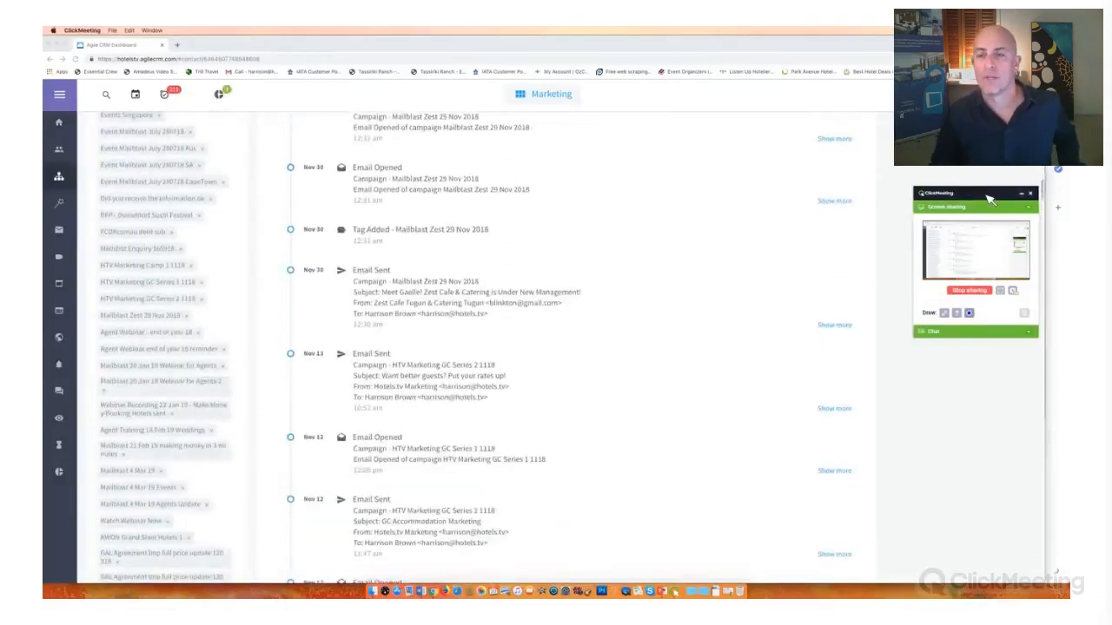
{"action": "left_click_drag", "start_coordinate": [987, 195], "coordinate": [1002, 504]}
{"action": "scroll", "coordinate": [466, 238], "scroll_direction": "up", "scroll_amount": 15}
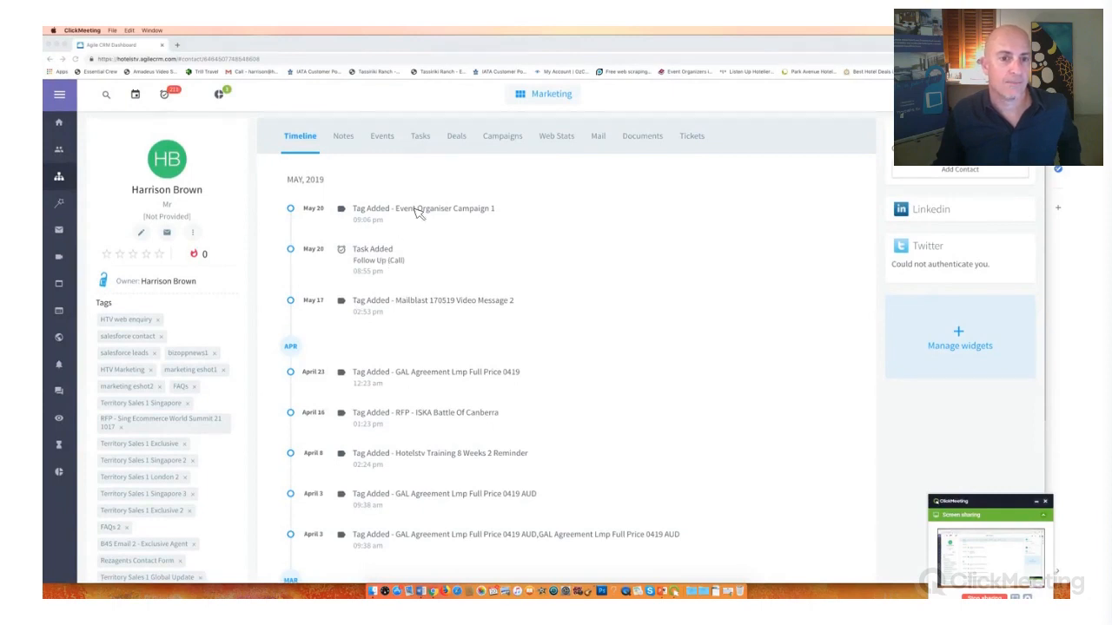
{"action": "left_click", "coordinate": [344, 215]}
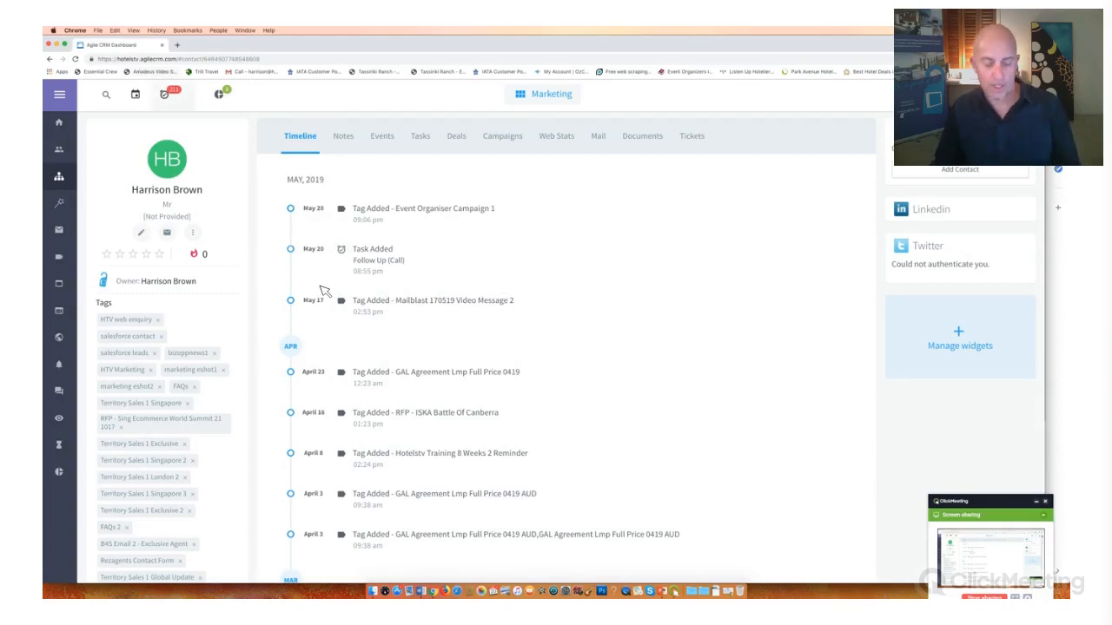
- Switch to the Gmail window and move the ClickMeeting panel away from the open email
{"action": "key", "text": "ctrl+Up"}
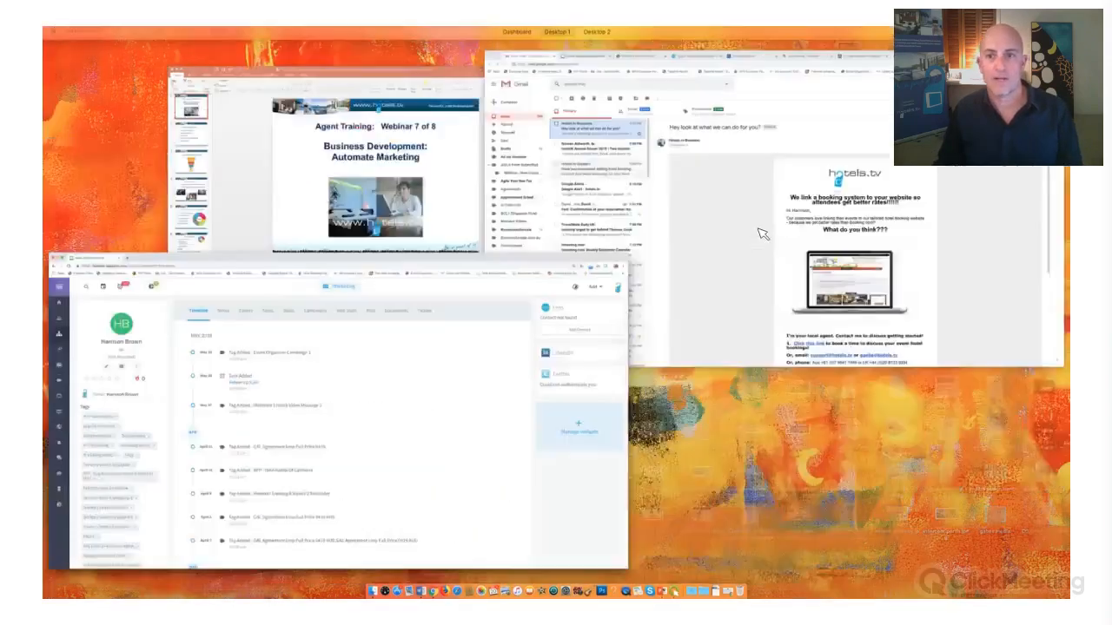
{"action": "left_click", "coordinate": [762, 231]}
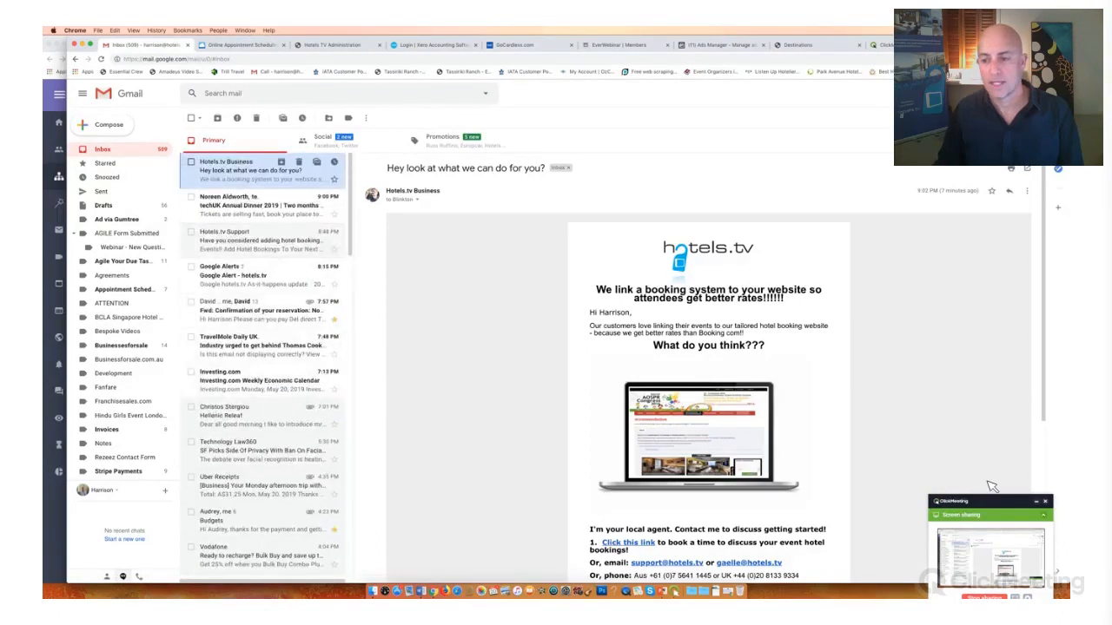
{"action": "left_click", "coordinate": [1016, 504]}
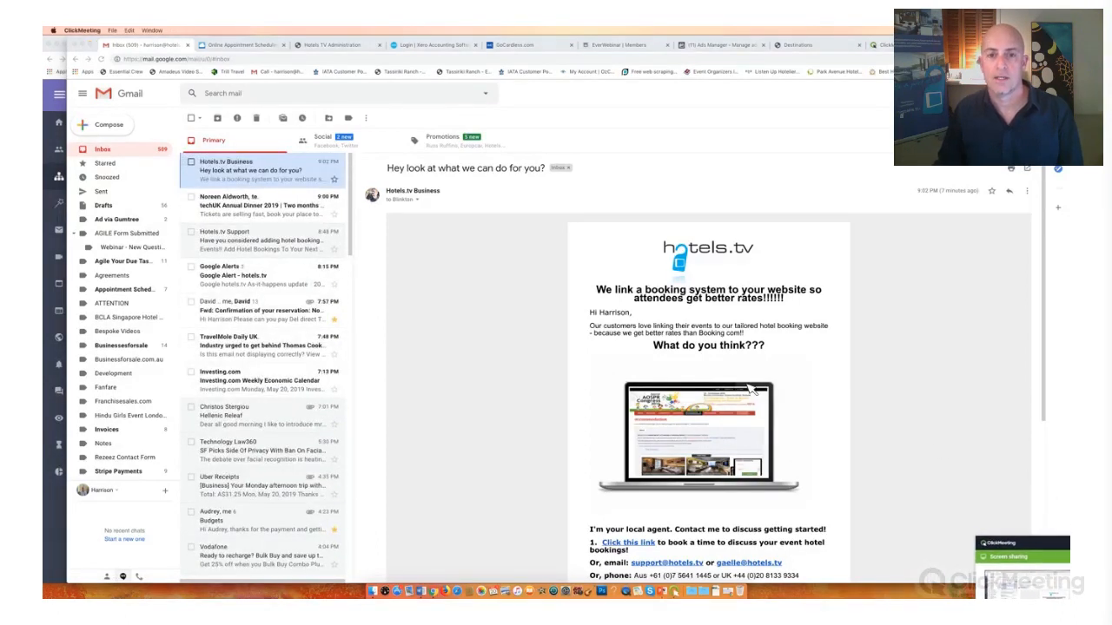
- Review the Hotels.tv Support and Hotels.tv Business test emails in full, and open the link behind the latter's laptop image
{"action": "scroll", "coordinate": [751, 390], "scroll_direction": "down", "scroll_amount": 3}
{"action": "scroll", "coordinate": [446, 265], "scroll_direction": "up", "scroll_amount": 3}
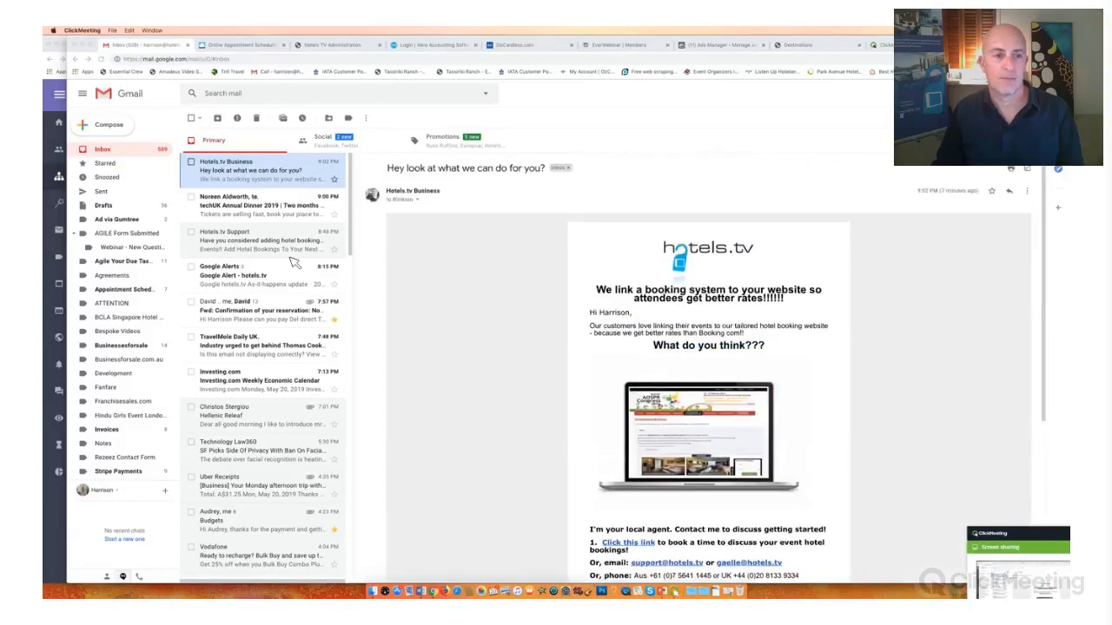
{"action": "left_click", "coordinate": [249, 244]}
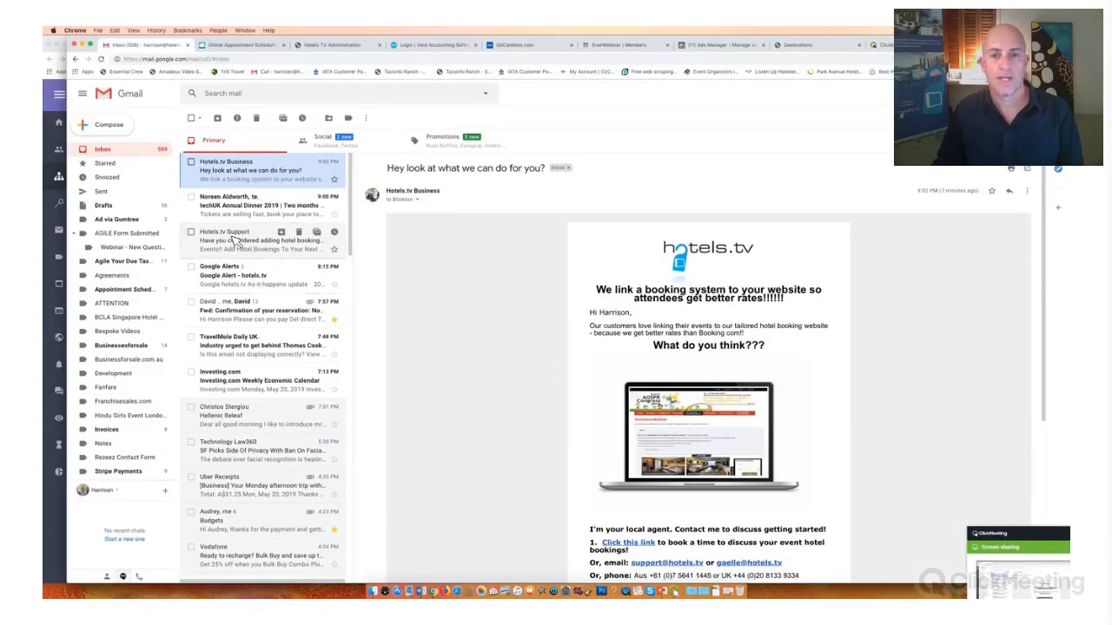
{"action": "left_click", "coordinate": [232, 243]}
{"action": "scroll", "coordinate": [598, 294], "scroll_direction": "down", "scroll_amount": 2}
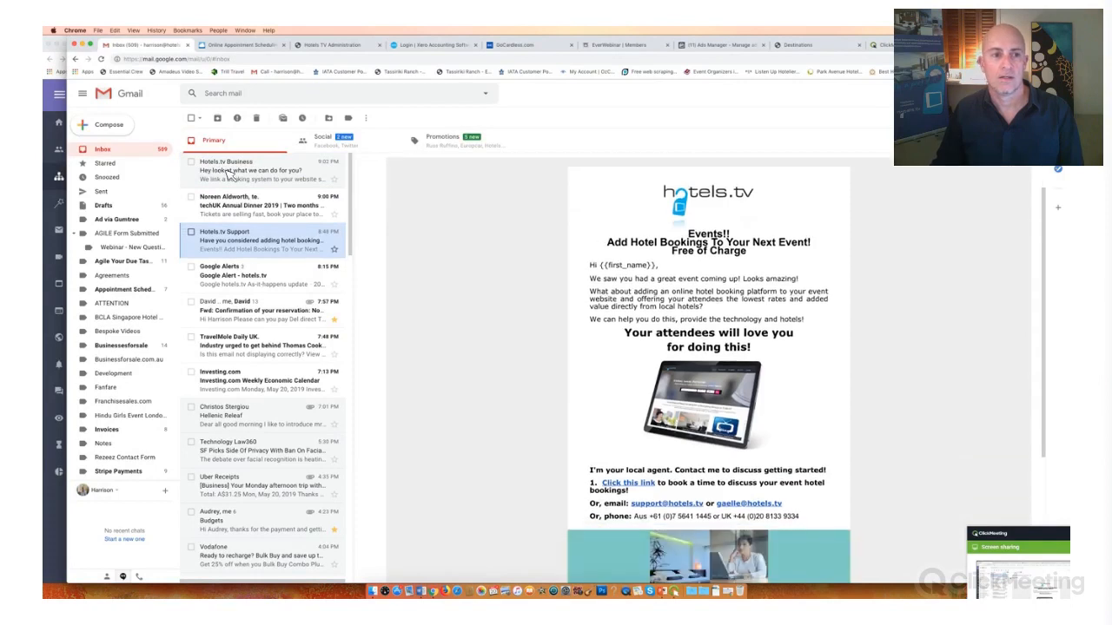
{"action": "scroll", "coordinate": [599, 295], "scroll_direction": "up", "scroll_amount": 2}
{"action": "left_click", "coordinate": [230, 174]}
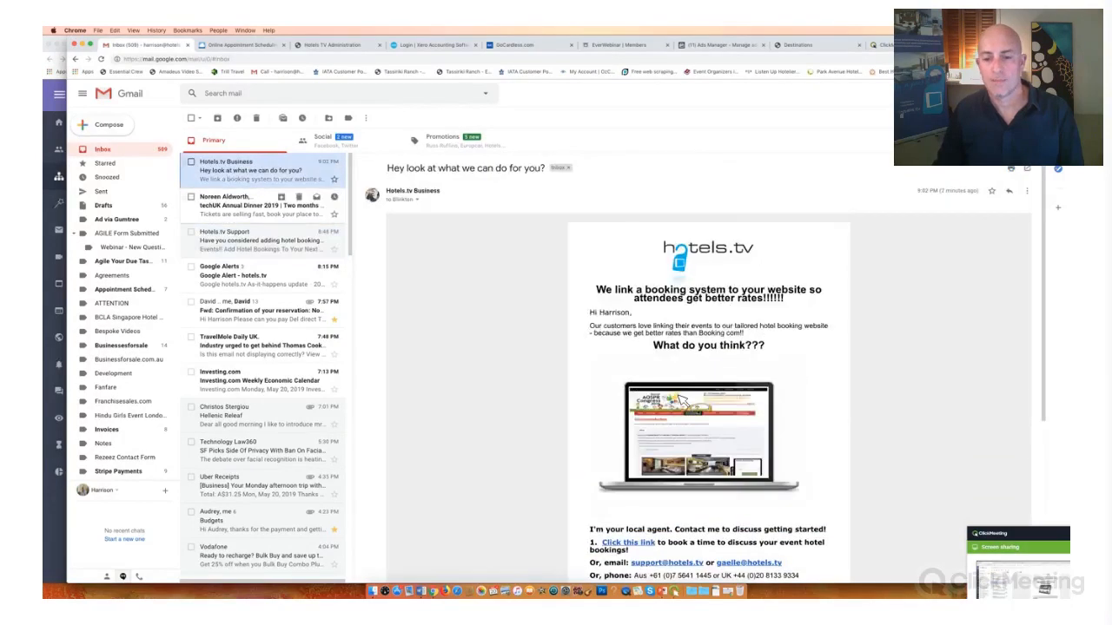
{"action": "scroll", "coordinate": [634, 348], "scroll_direction": "down", "scroll_amount": 5}
{"action": "scroll", "coordinate": [631, 345], "scroll_direction": "up", "scroll_amount": 1}
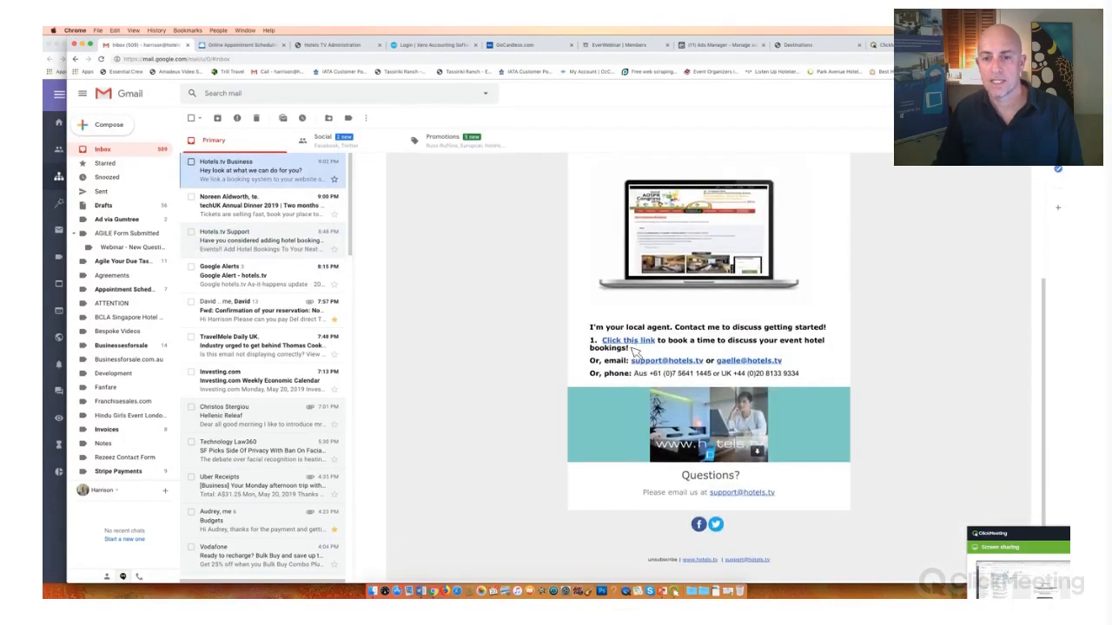
{"action": "left_click", "coordinate": [625, 221]}
- Switch back to the Agile CRM window and review the contact's recent timeline entries
{"action": "key", "text": "ctrl+Up"}
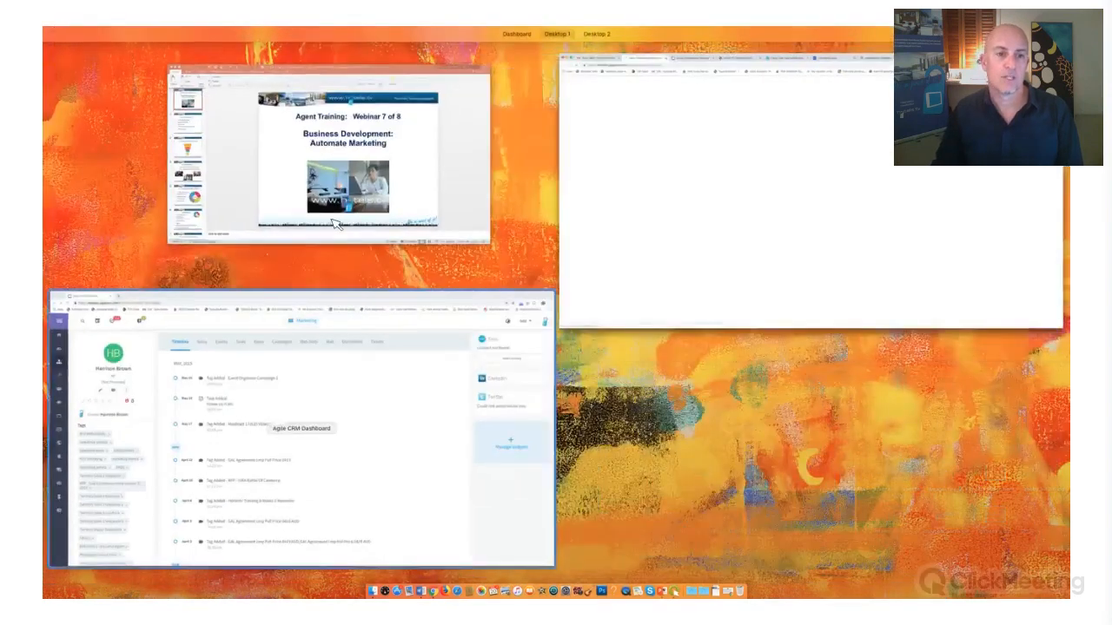
{"action": "left_click", "coordinate": [408, 330]}
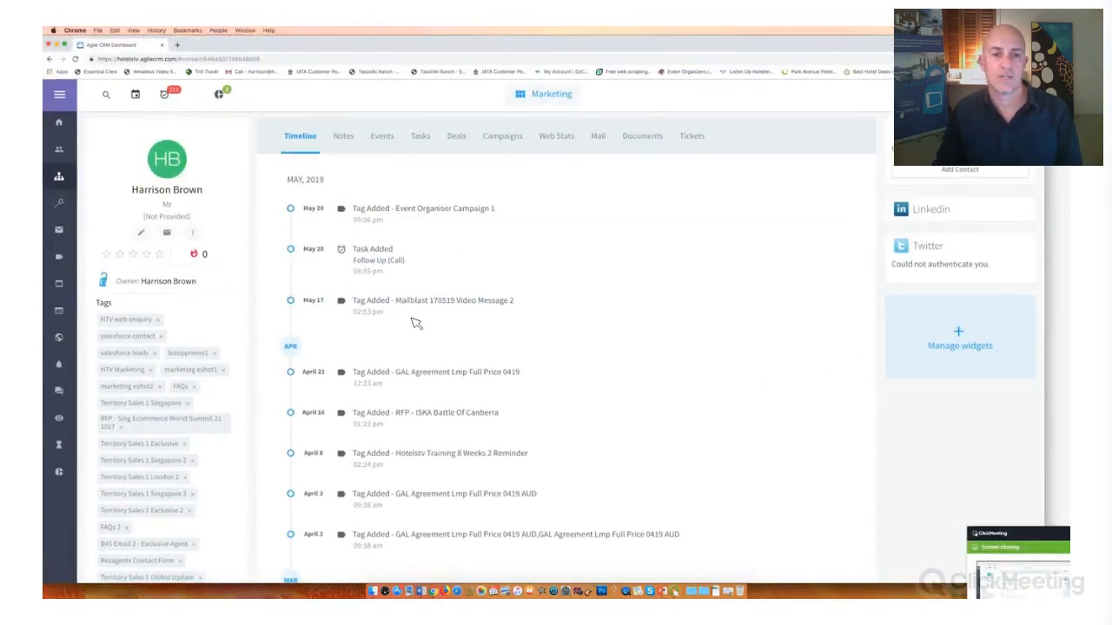
{"action": "scroll", "coordinate": [469, 320], "scroll_direction": "down", "scroll_amount": 3}
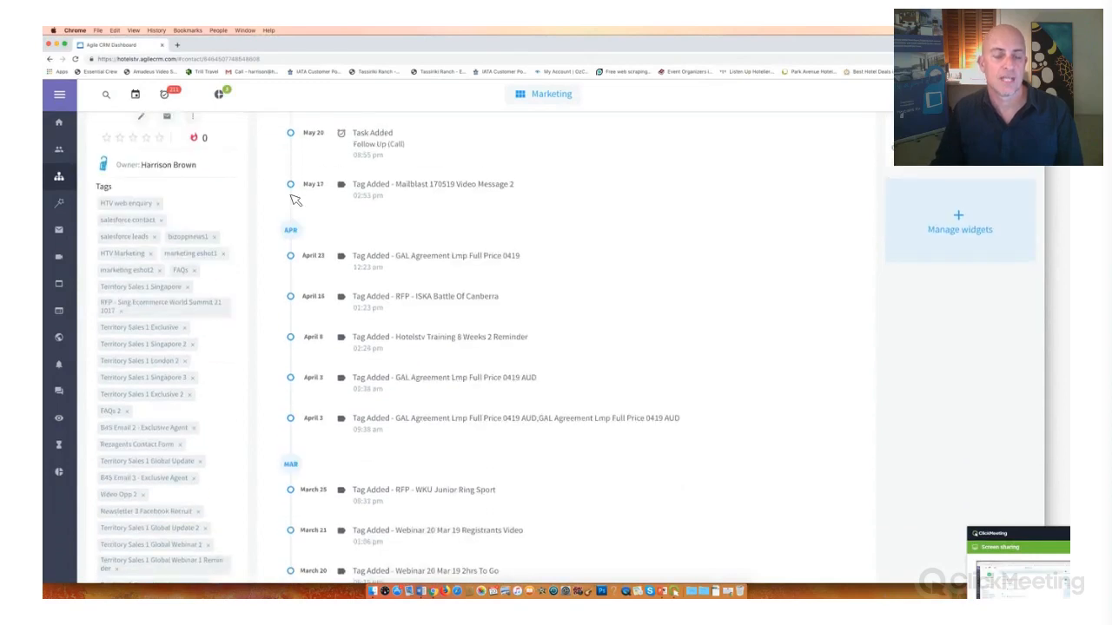
{"action": "scroll", "coordinate": [304, 198], "scroll_direction": "up", "scroll_amount": 3}
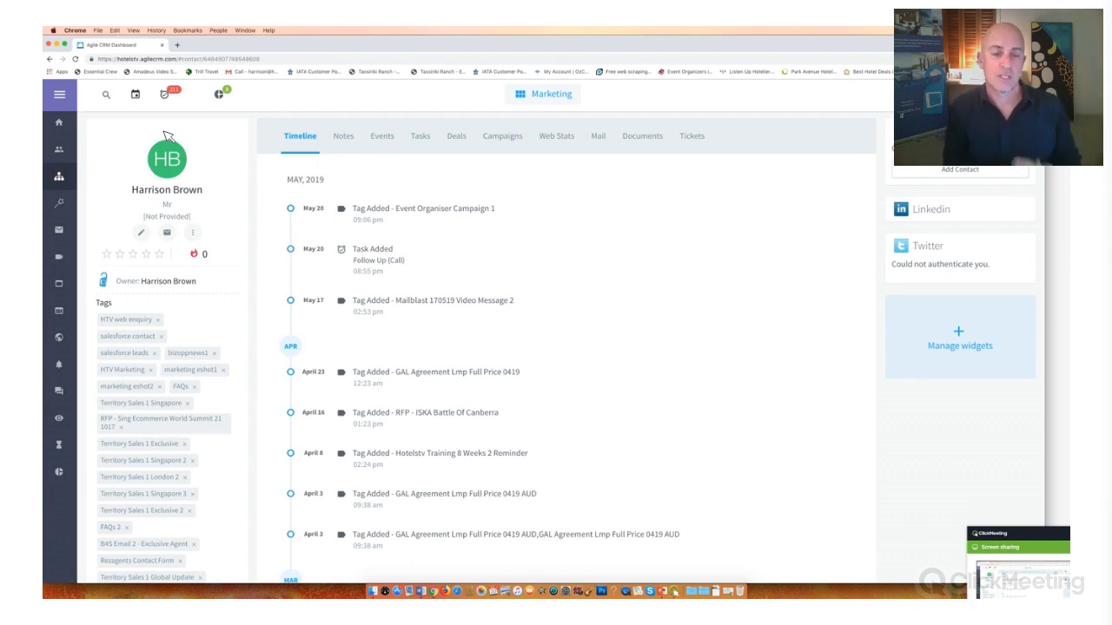
- Open Event Organiser Campaign 1 from the Event Organiser Campaign category and review its workflow of emails and waits
{"action": "left_click", "coordinate": [59, 177]}
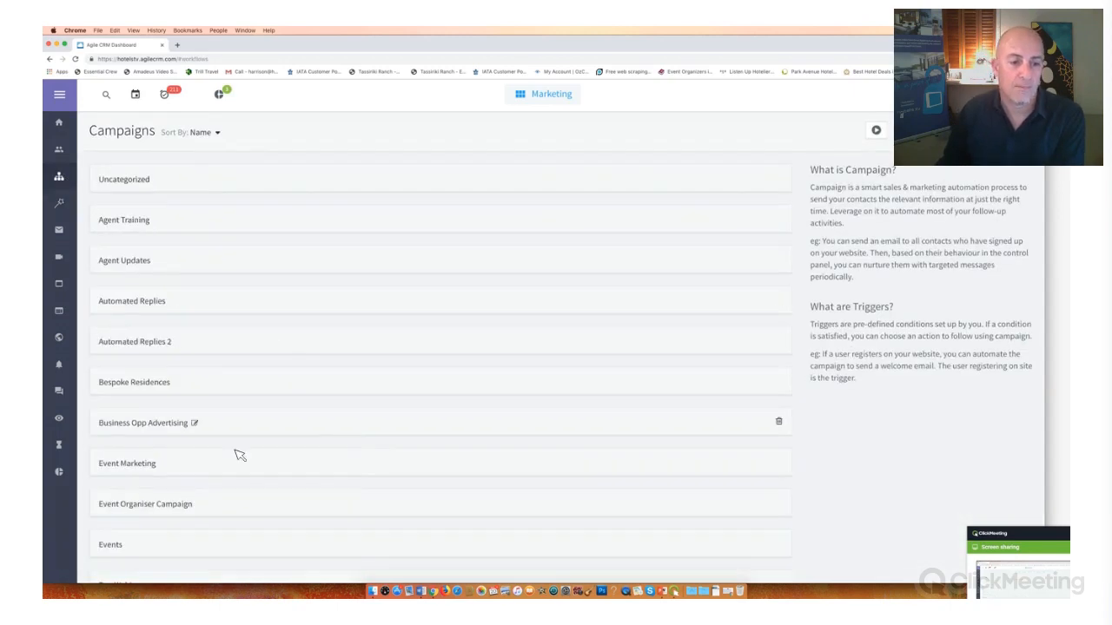
{"action": "scroll", "coordinate": [245, 454], "scroll_direction": "down", "scroll_amount": 1}
{"action": "left_click", "coordinate": [253, 454]}
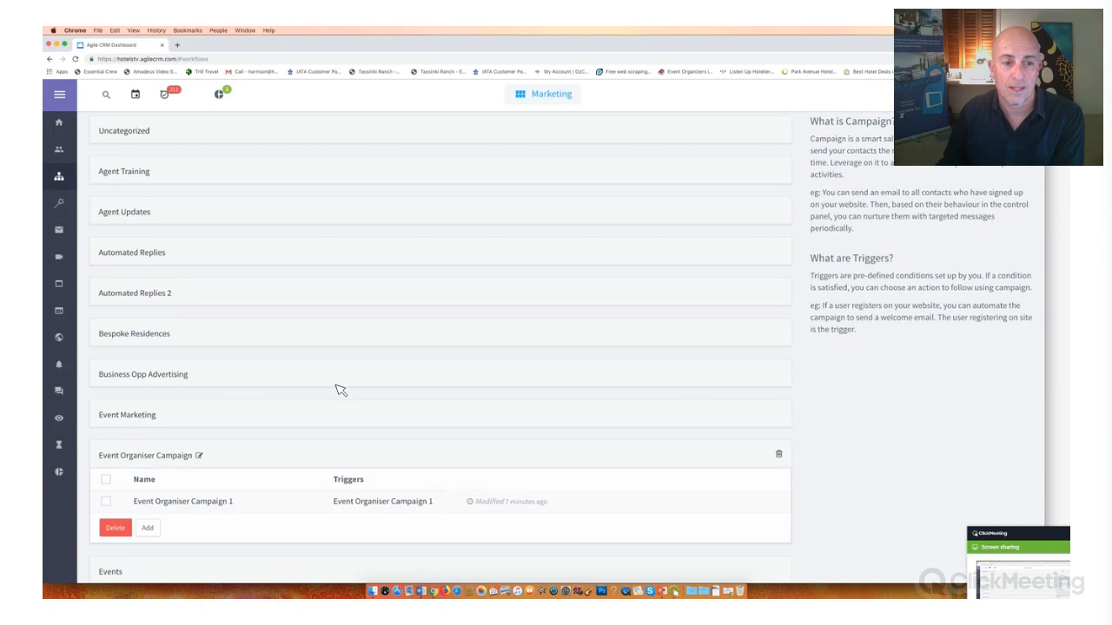
{"action": "scroll", "coordinate": [338, 390], "scroll_direction": "down", "scroll_amount": 5}
{"action": "left_click", "coordinate": [179, 185]}
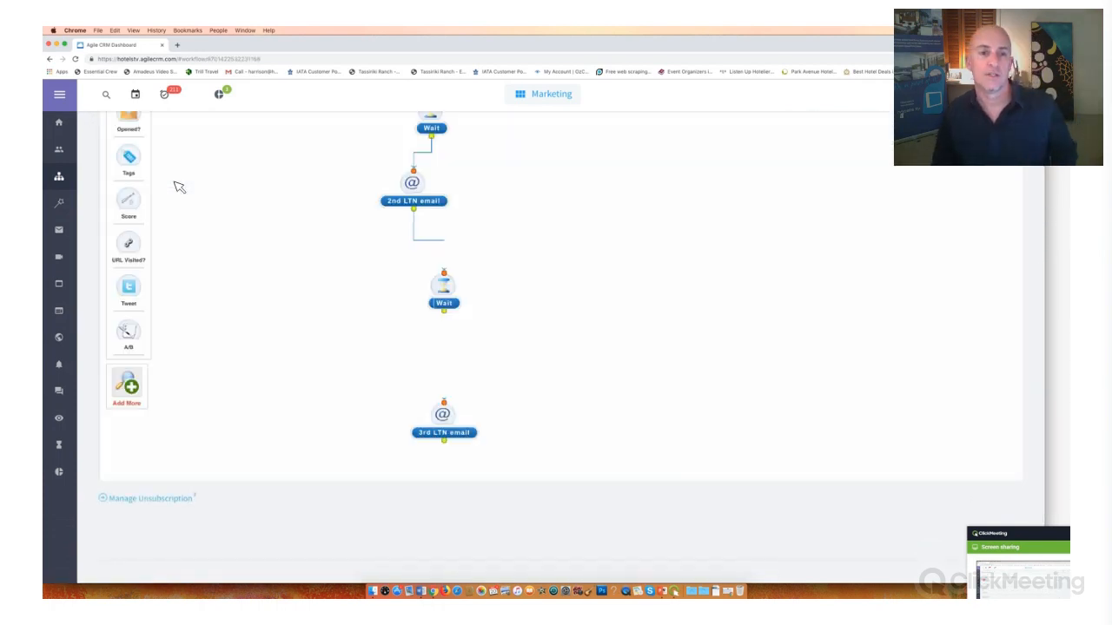
{"action": "scroll", "coordinate": [343, 305], "scroll_direction": "up", "scroll_amount": 4}
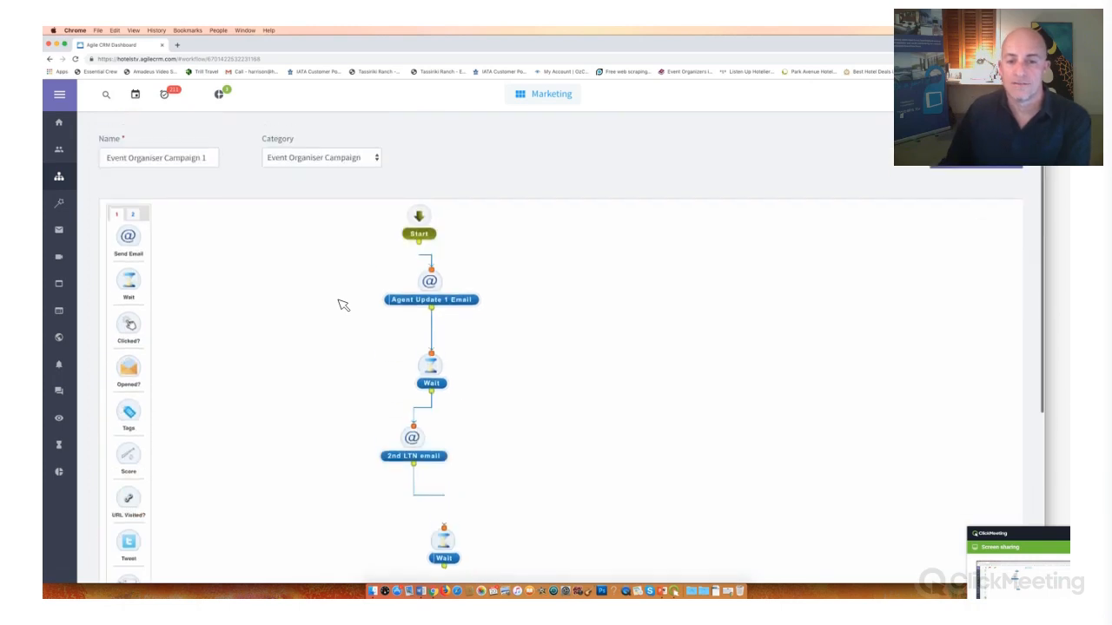
{"action": "scroll", "coordinate": [343, 305], "scroll_direction": "down", "scroll_amount": 1}
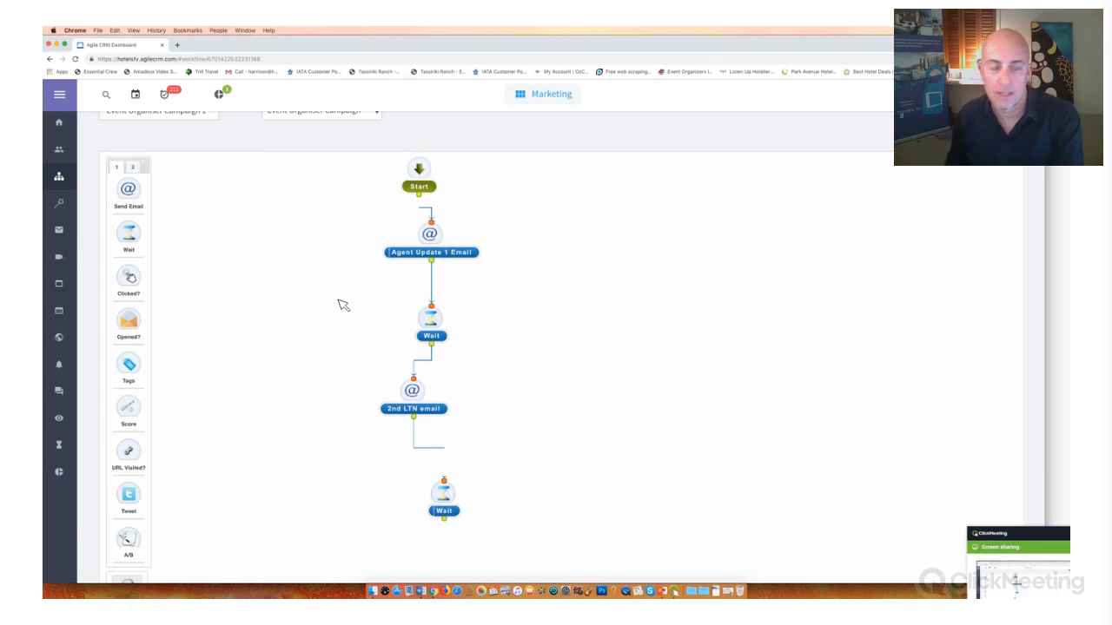
- View the May 2019 calendar, and open the Marketing home dashboard to review the campaign email statistics
{"action": "left_click", "coordinate": [136, 96]}
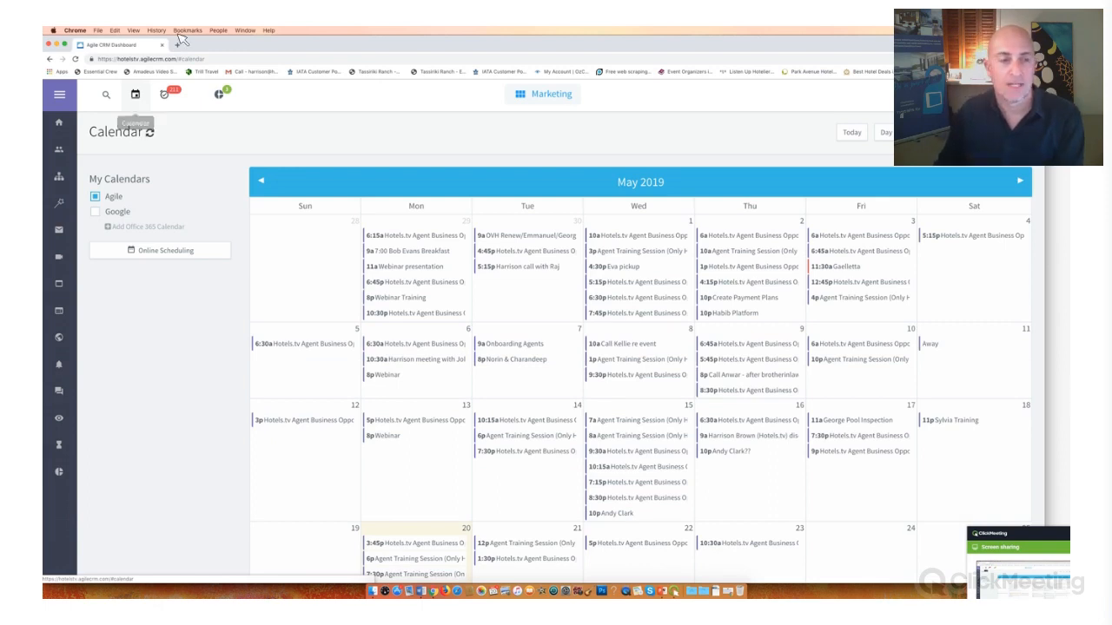
{"action": "scroll", "coordinate": [156, 104], "scroll_direction": "down", "scroll_amount": 3}
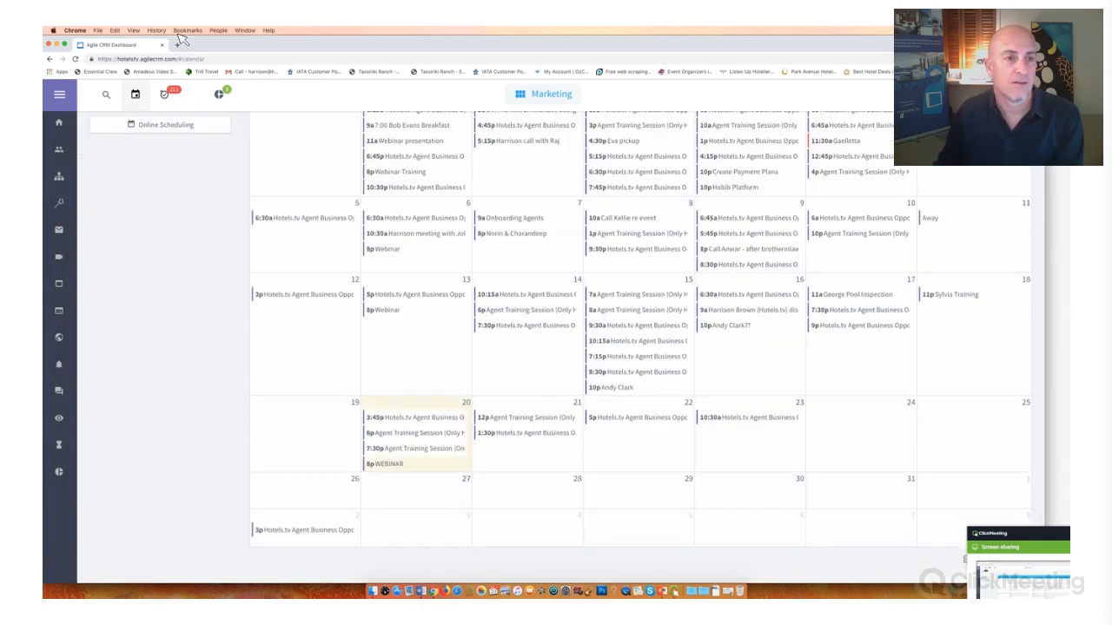
{"action": "left_click", "coordinate": [61, 126]}
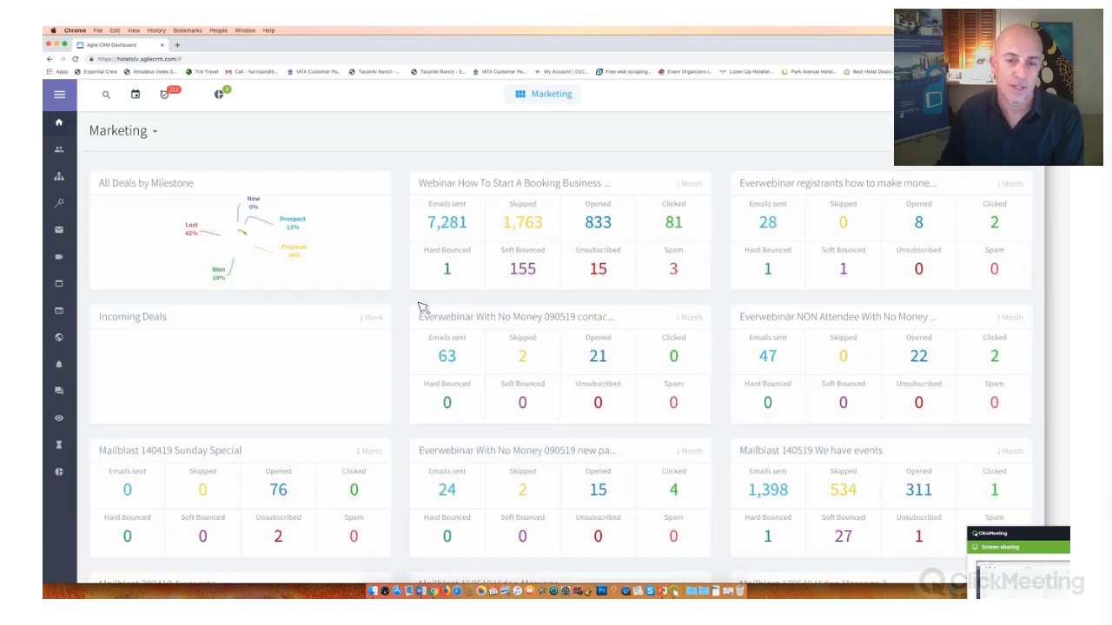
{"action": "scroll", "coordinate": [423, 308], "scroll_direction": "down", "scroll_amount": 5}
{"action": "scroll", "coordinate": [423, 308], "scroll_direction": "up", "scroll_amount": 5}
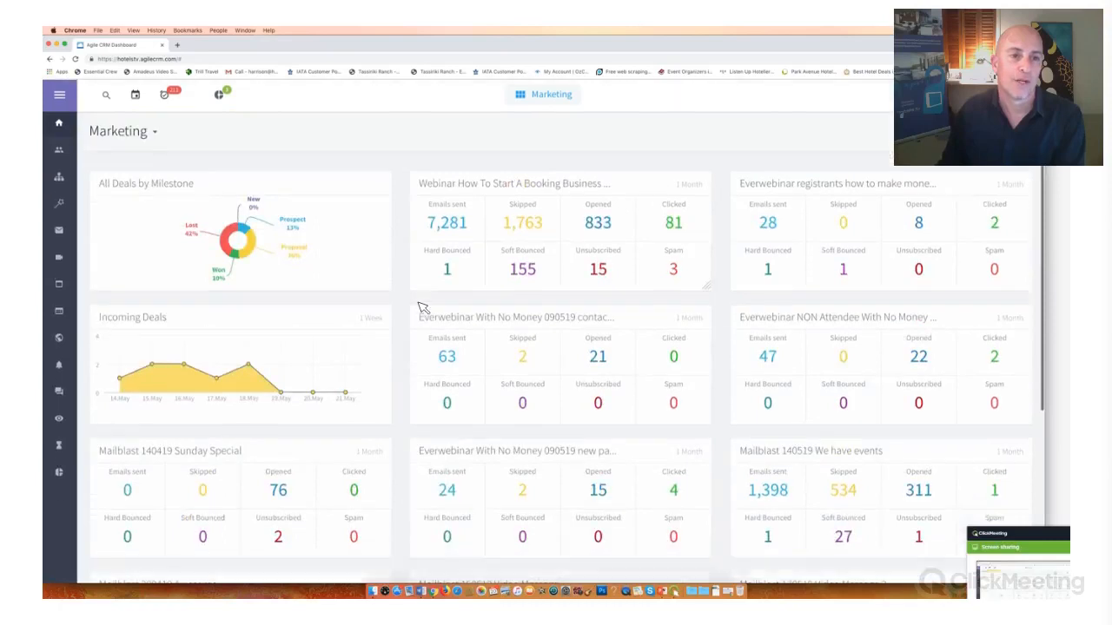
{"action": "scroll", "coordinate": [422, 304], "scroll_direction": "down", "scroll_amount": 3}
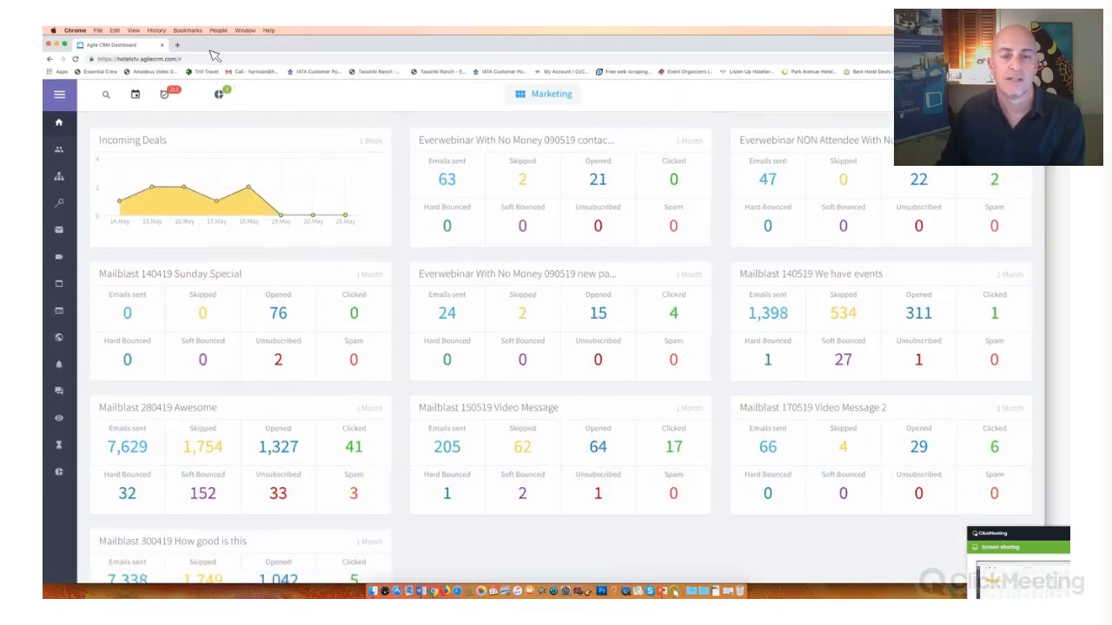
- Move the ClickMeeting panel fully into view and stop screen sharing
{"action": "left_click", "coordinate": [1021, 541]}
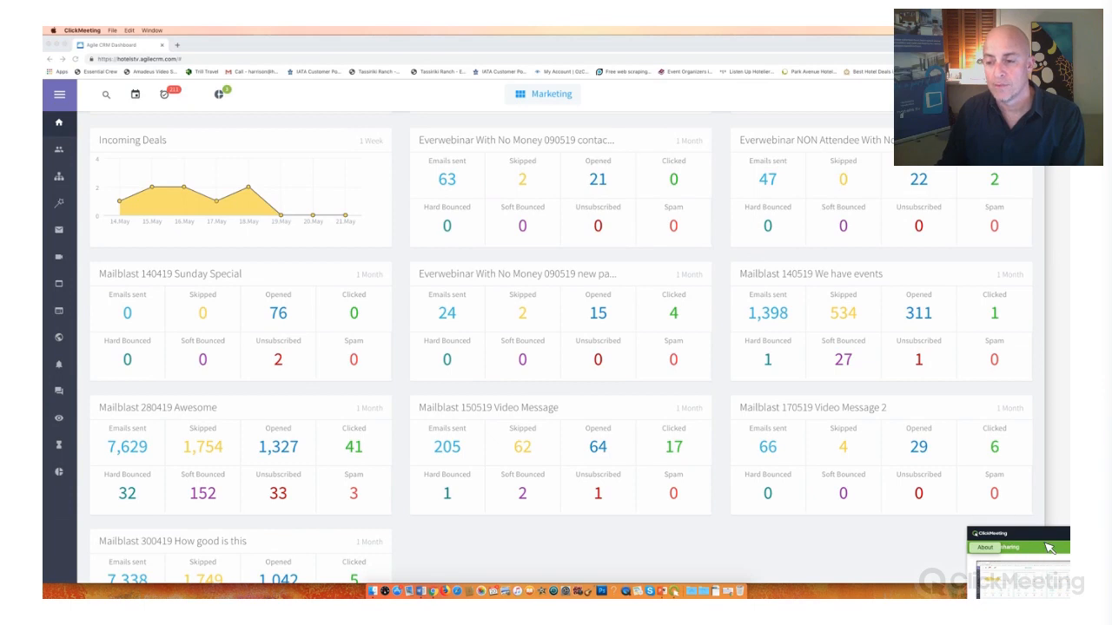
{"action": "left_click_drag", "start_coordinate": [1045, 538], "coordinate": [909, 448]}
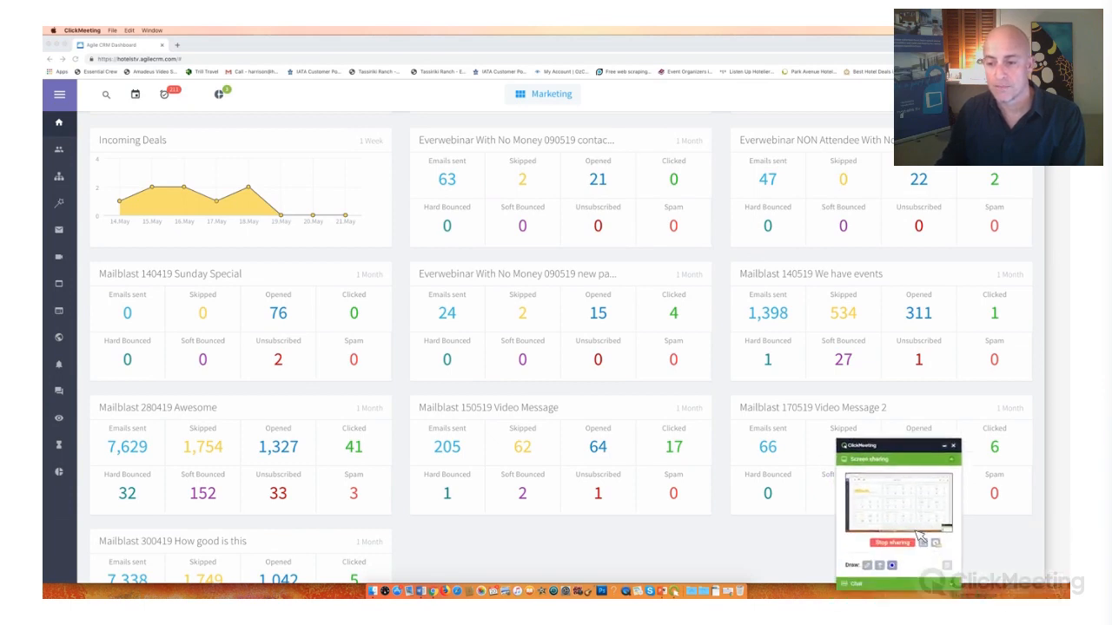
{"action": "left_click", "coordinate": [893, 541]}
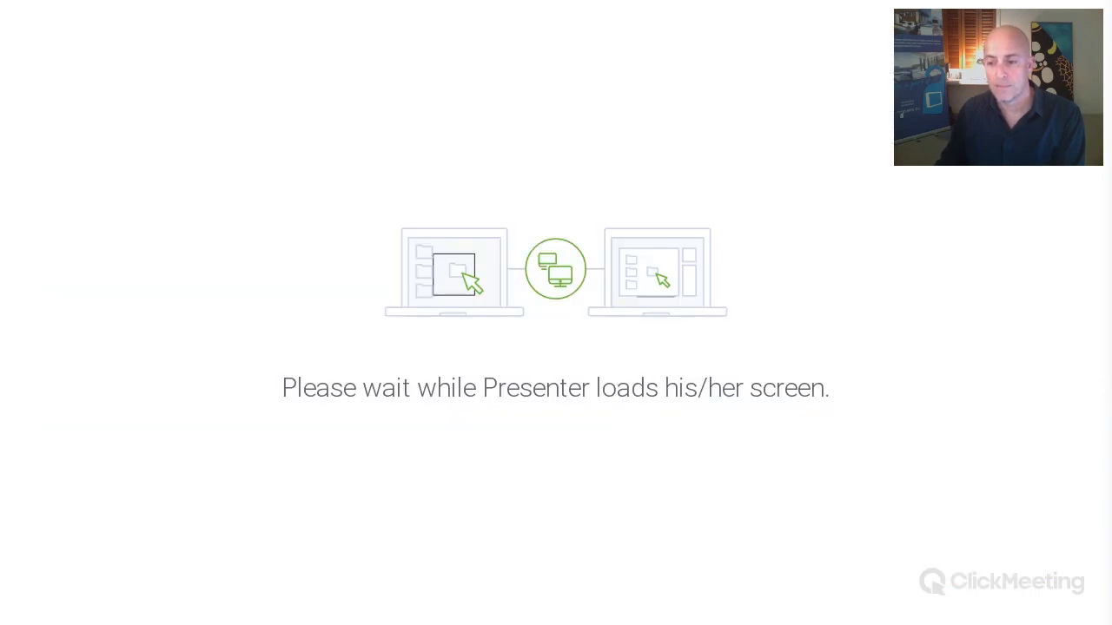